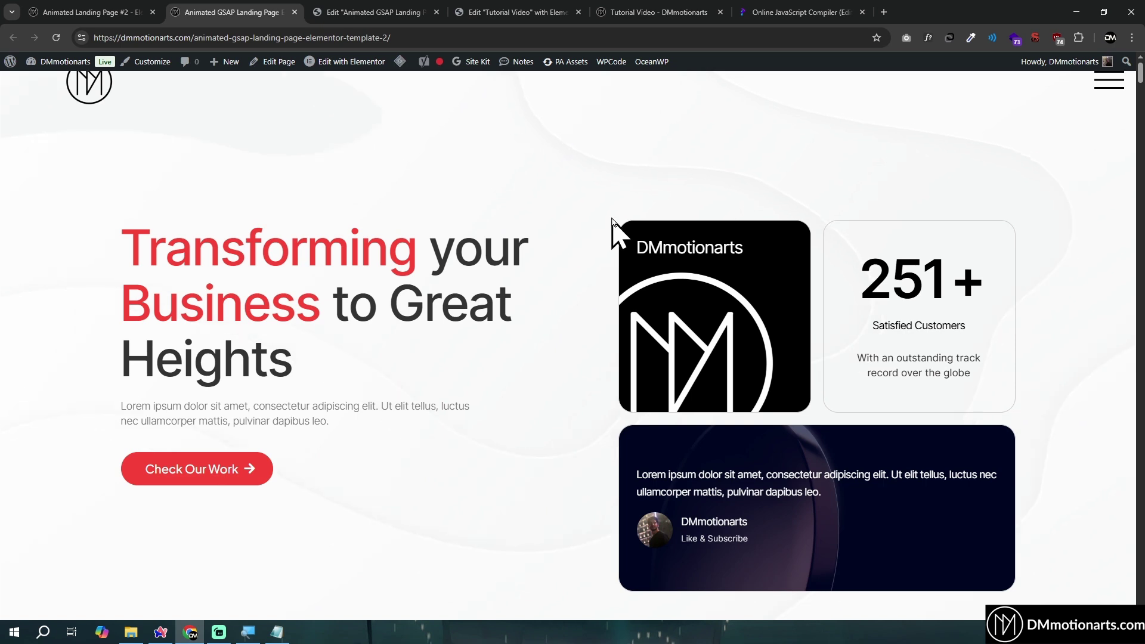
Examine the hamburger menu on the live landing page by toggling it and checking the open overlay while the page moves
left_click(1114, 88)
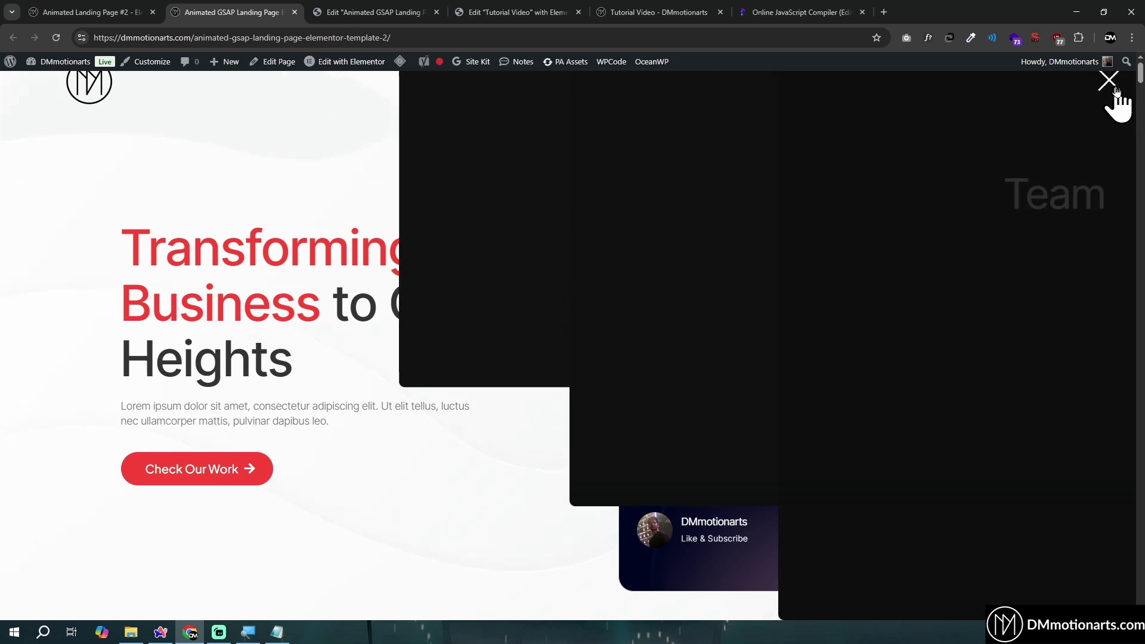
left_click(1116, 90)
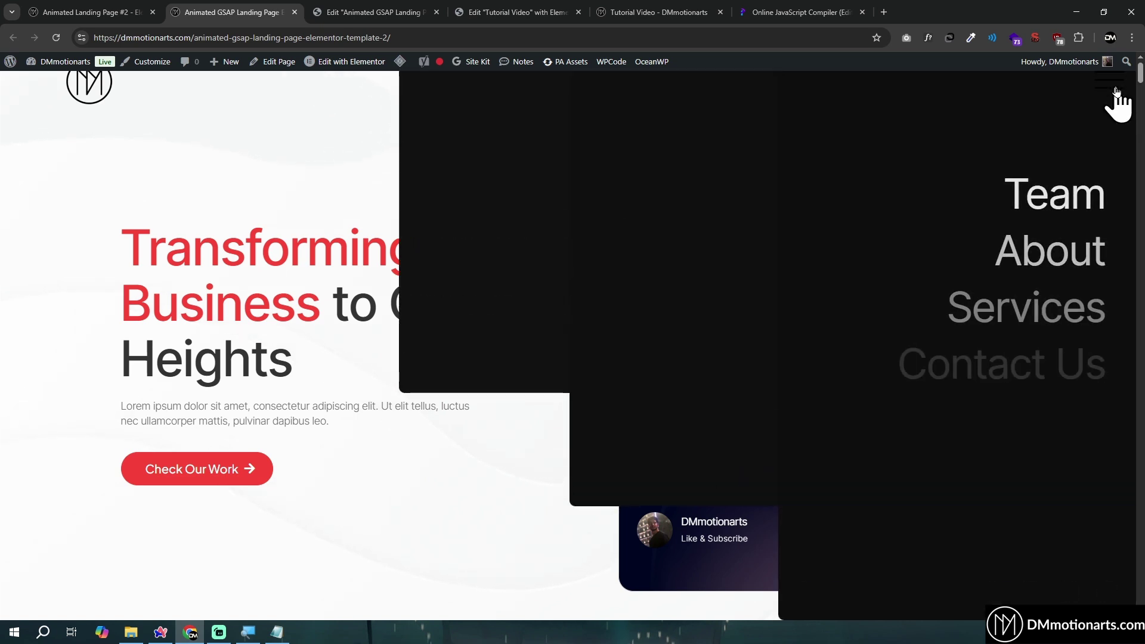
left_click(1116, 90)
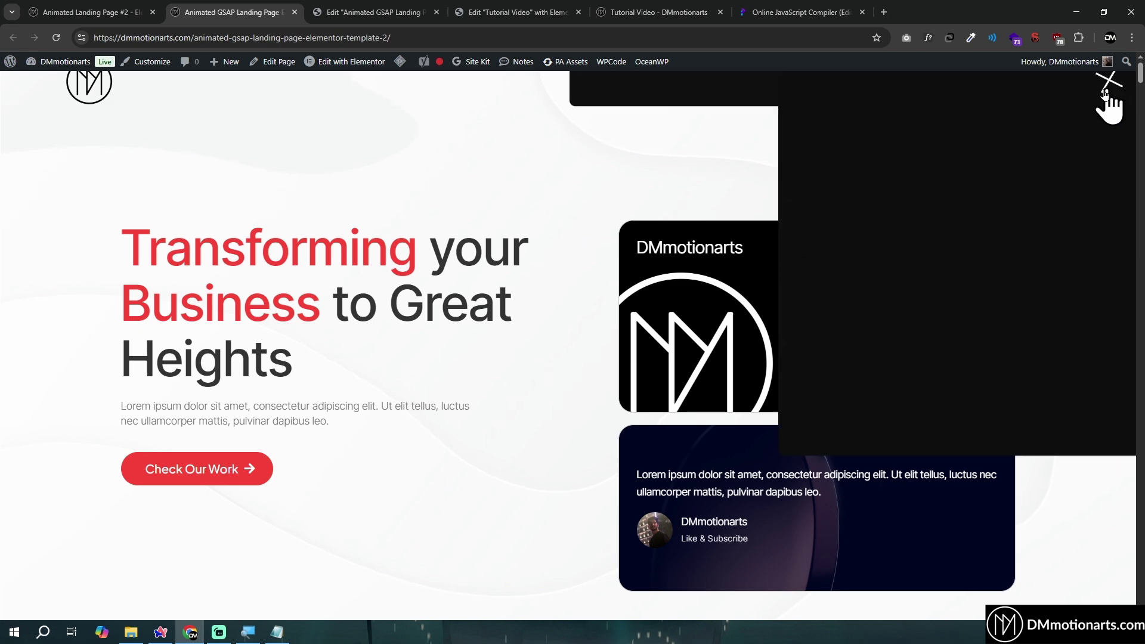
scroll(470, 309, "down", 5)
scroll(493, 309, "down", 7)
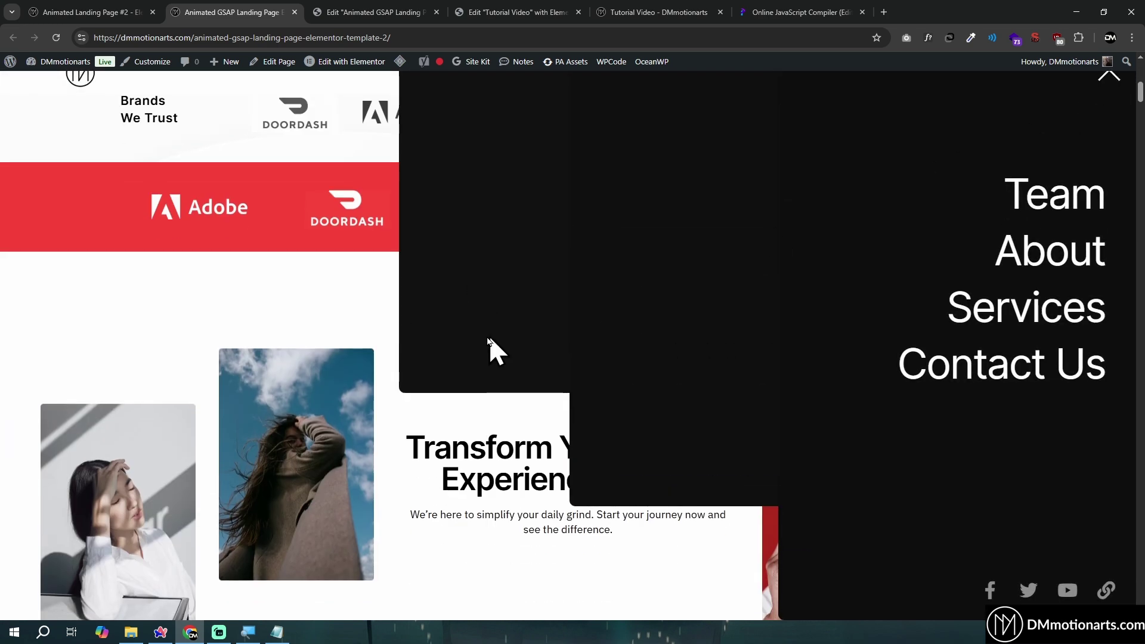
scroll(518, 448, "up", 5)
scroll(624, 416, "up", 5)
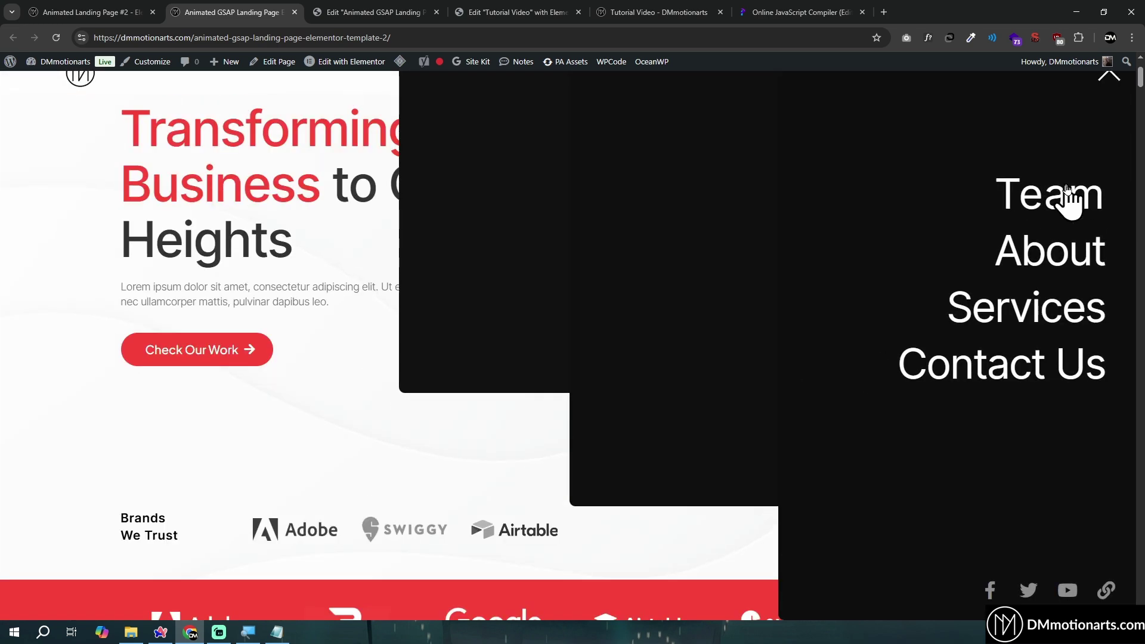
scroll(744, 335, "up", 2)
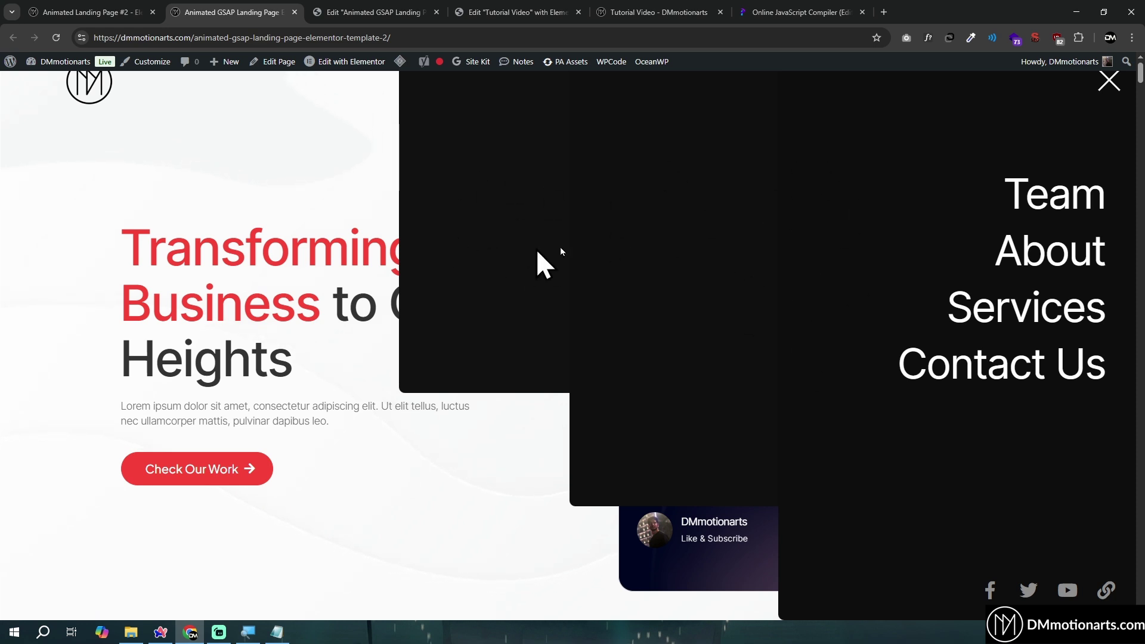
left_click(1111, 86)
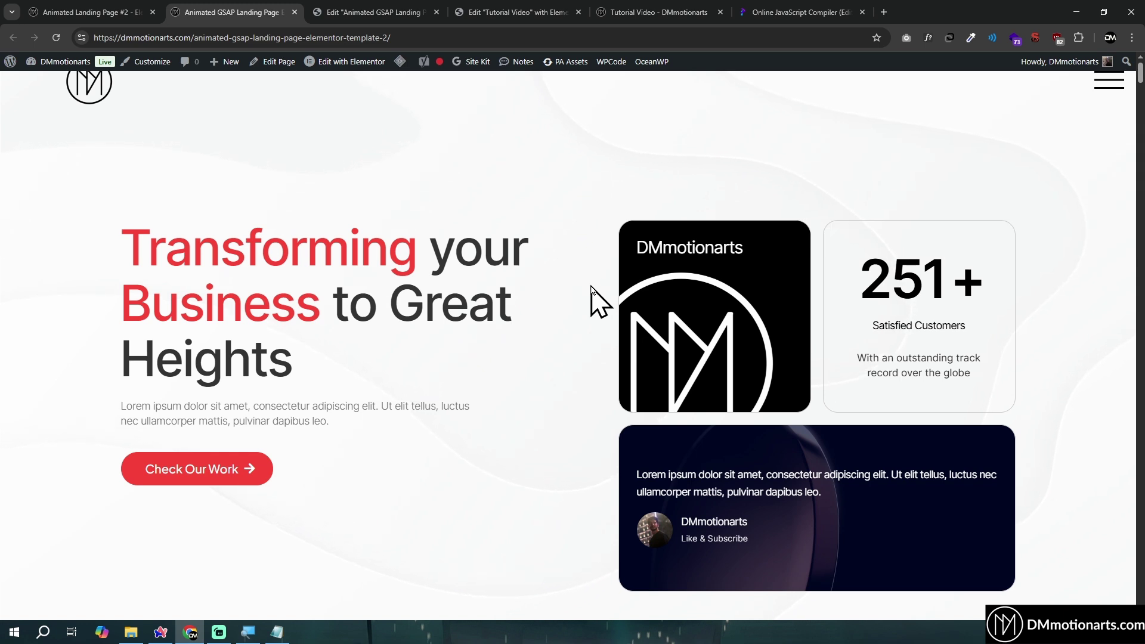
Review the title and price on the Animated Landing Page #2 template's product page
key("ctrl+shift+Tab")
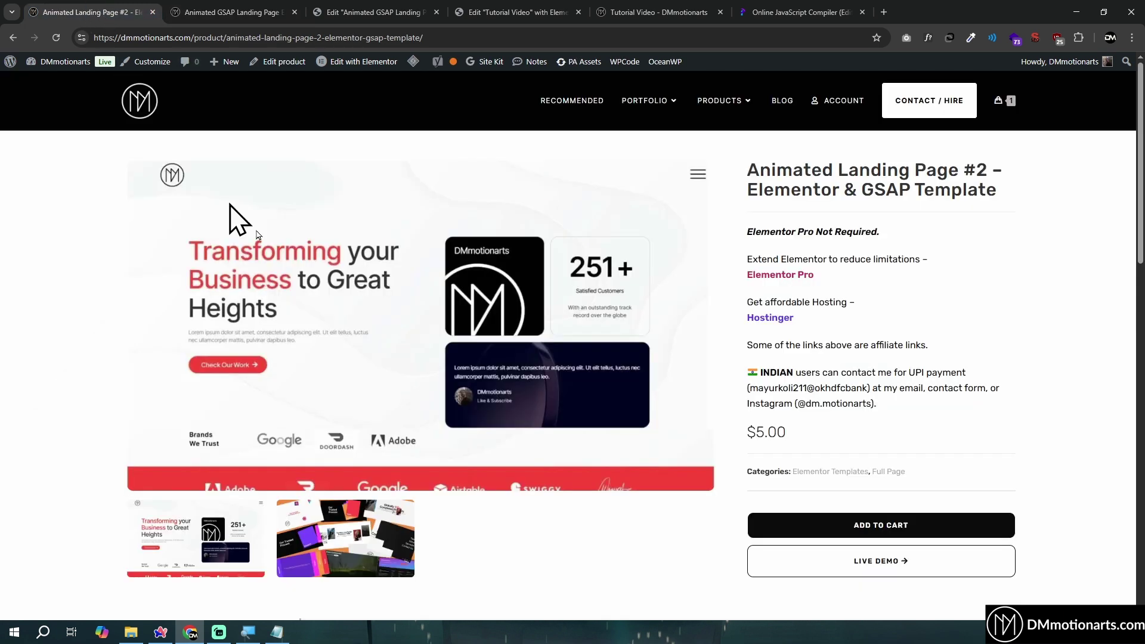
triple_click(771, 434)
left_click_drag(838, 173, 1050, 204)
left_click(1047, 194)
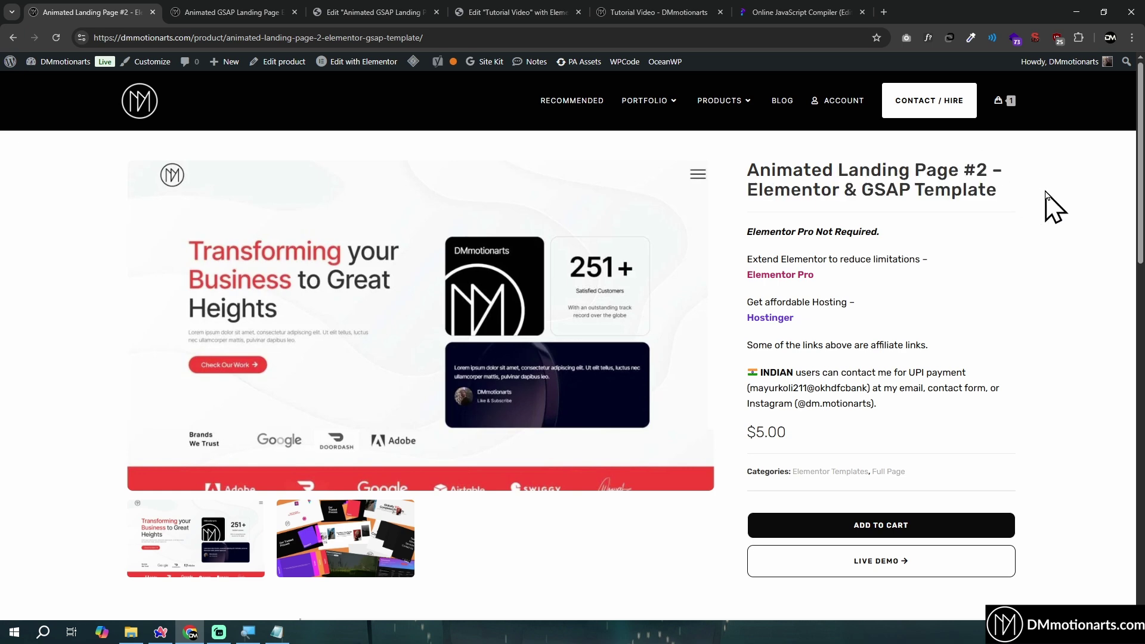
Look through the live landing page's animated sections down to the footer, and revisit the template's product page
left_click(220, 11)
scroll(767, 248, "down", 15)
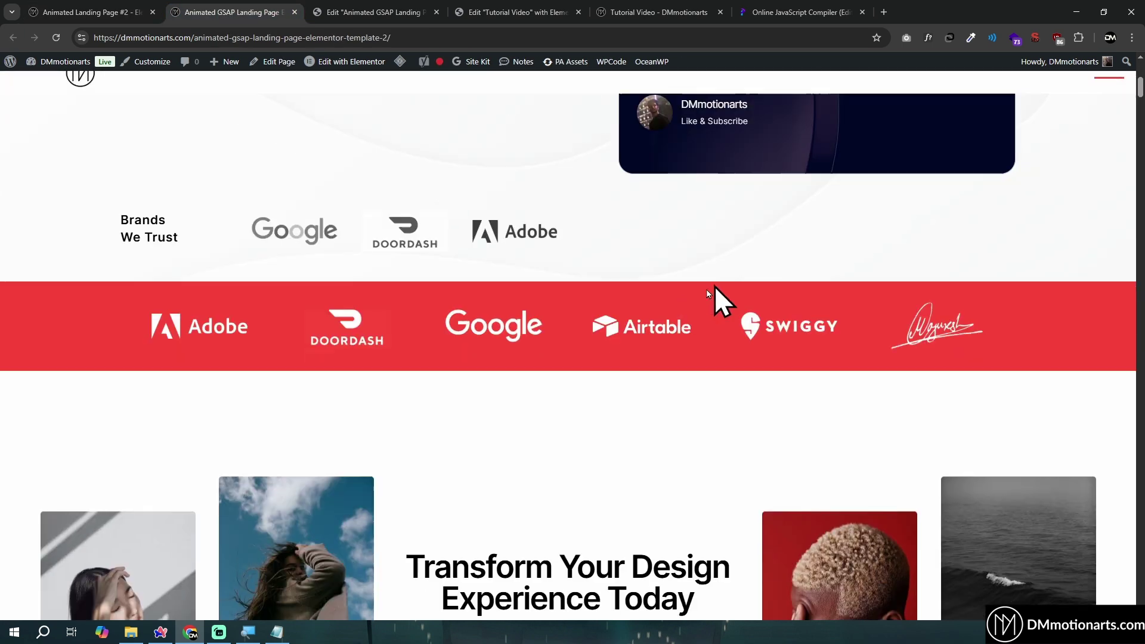
scroll(598, 324, "down", 5)
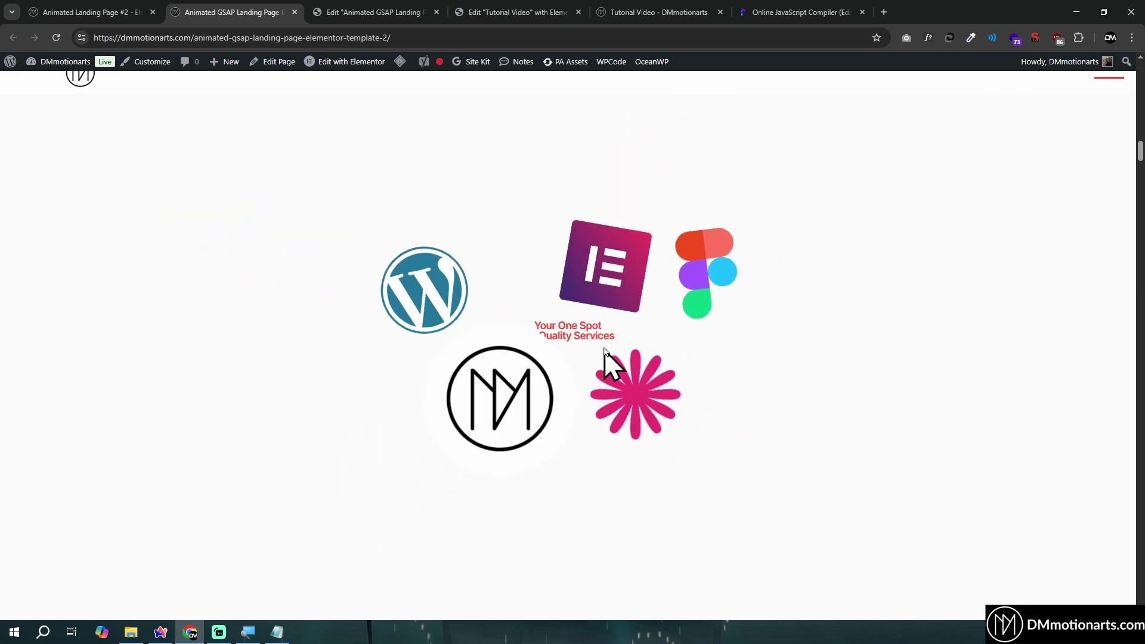
scroll(548, 426, "down", 6)
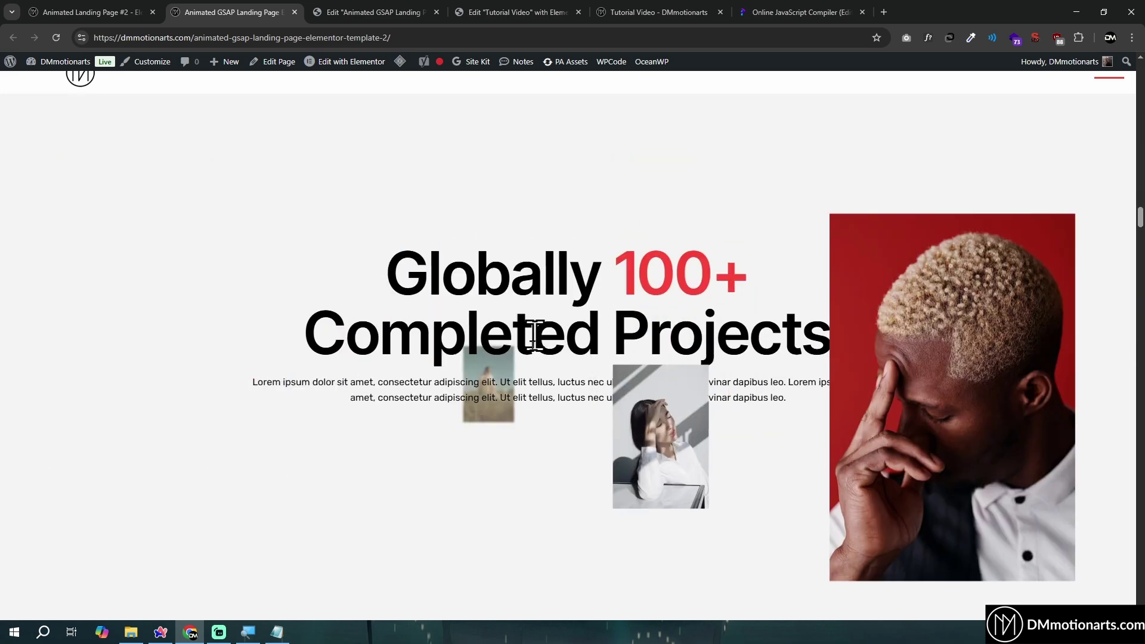
scroll(580, 397, "down", 6)
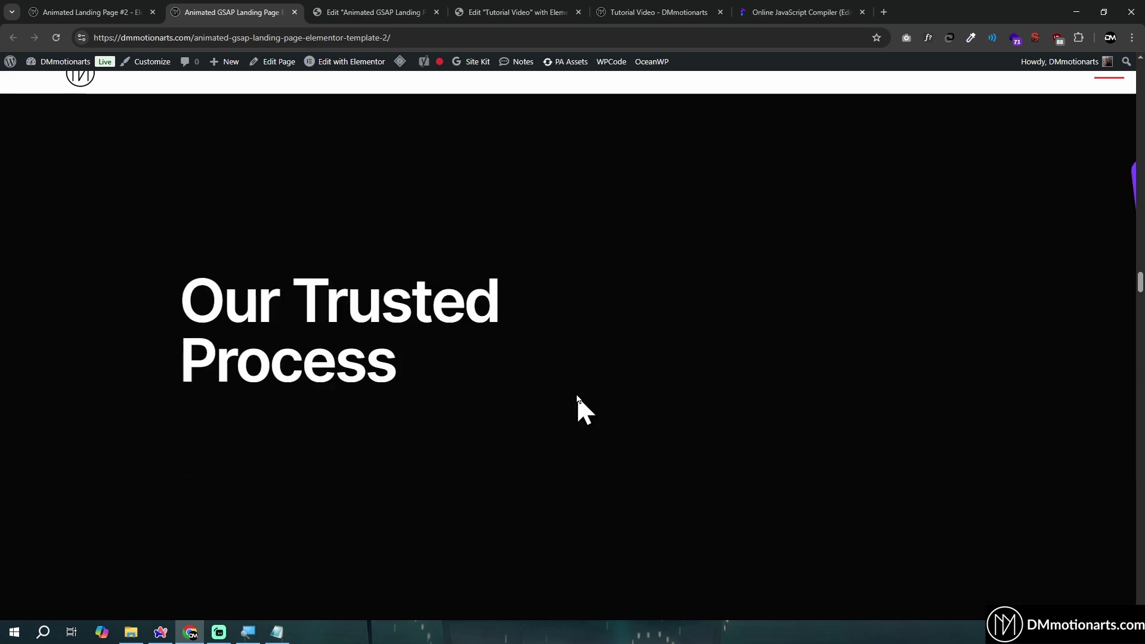
scroll(577, 409, "down", 5)
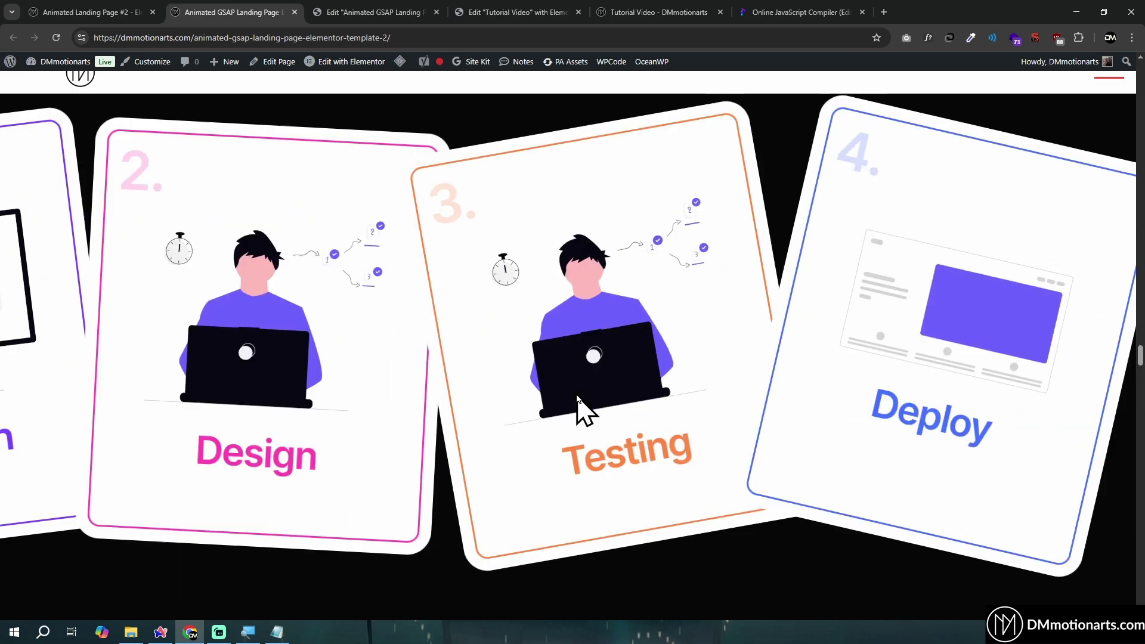
scroll(577, 397, "down", 5)
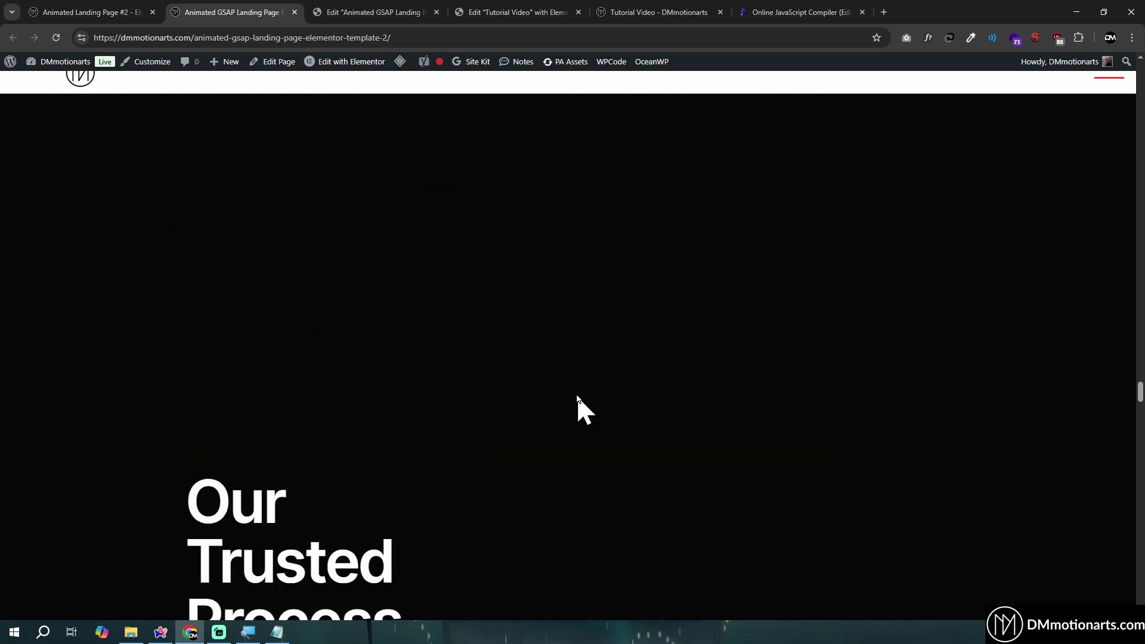
scroll(577, 392, "down", 6)
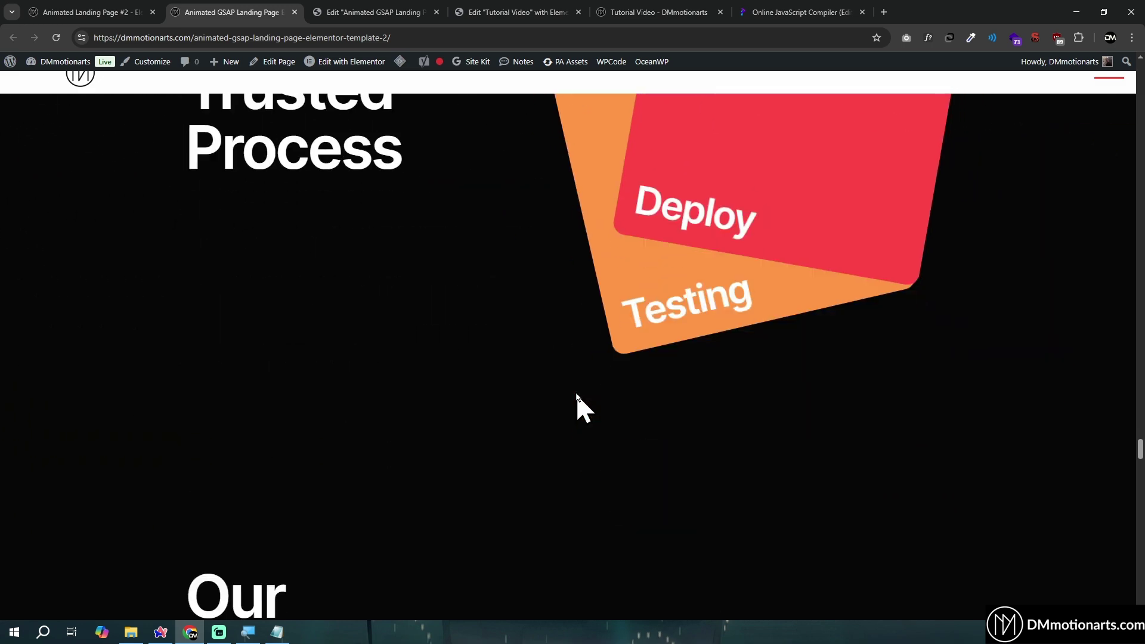
scroll(576, 394, "down", 8)
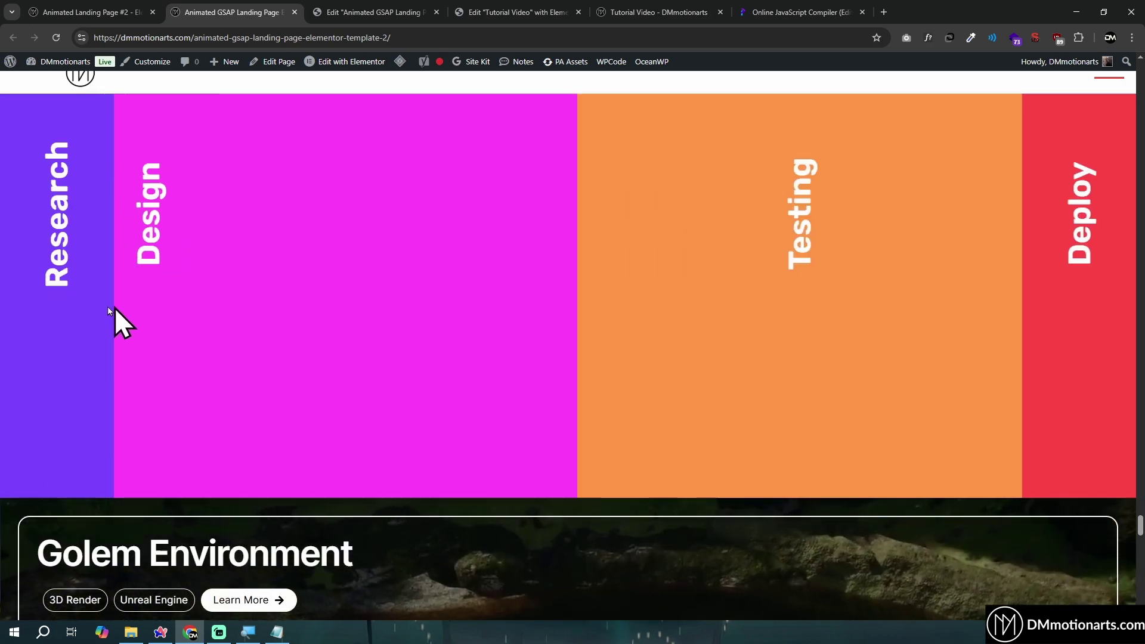
scroll(518, 410, "down", 10)
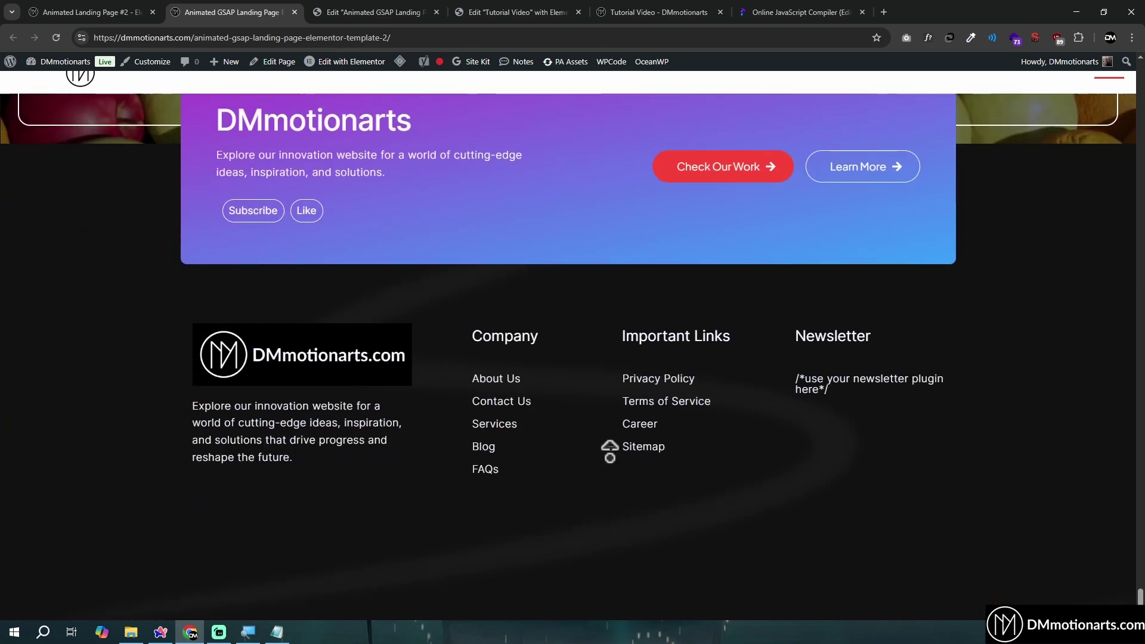
scroll(591, 310, "up", 15)
left_click(98, 2)
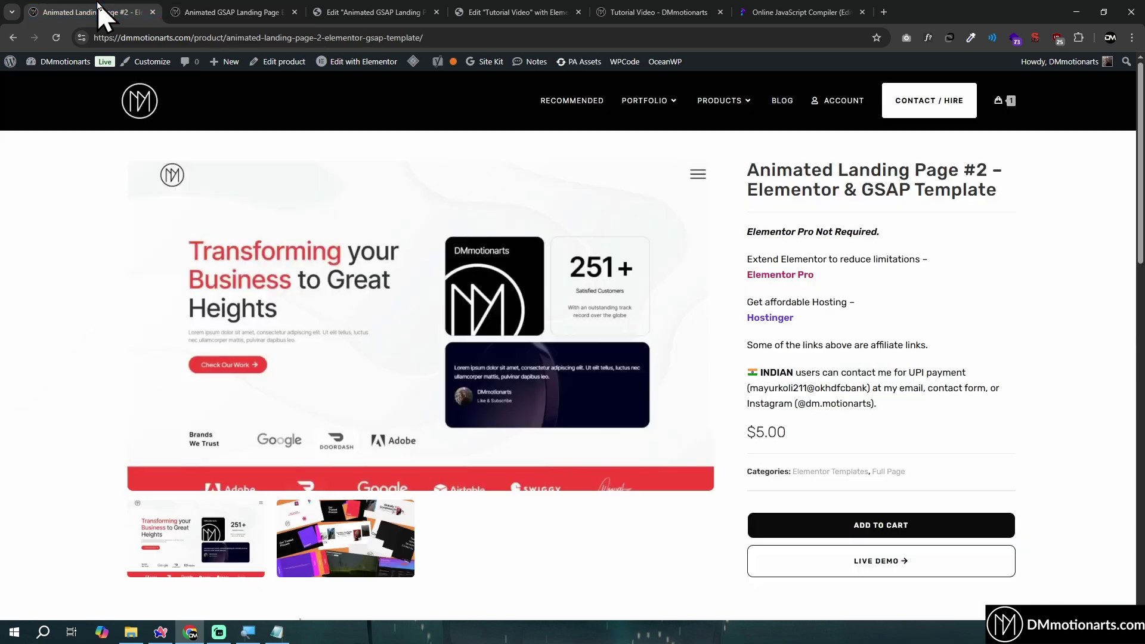
left_click(185, 2)
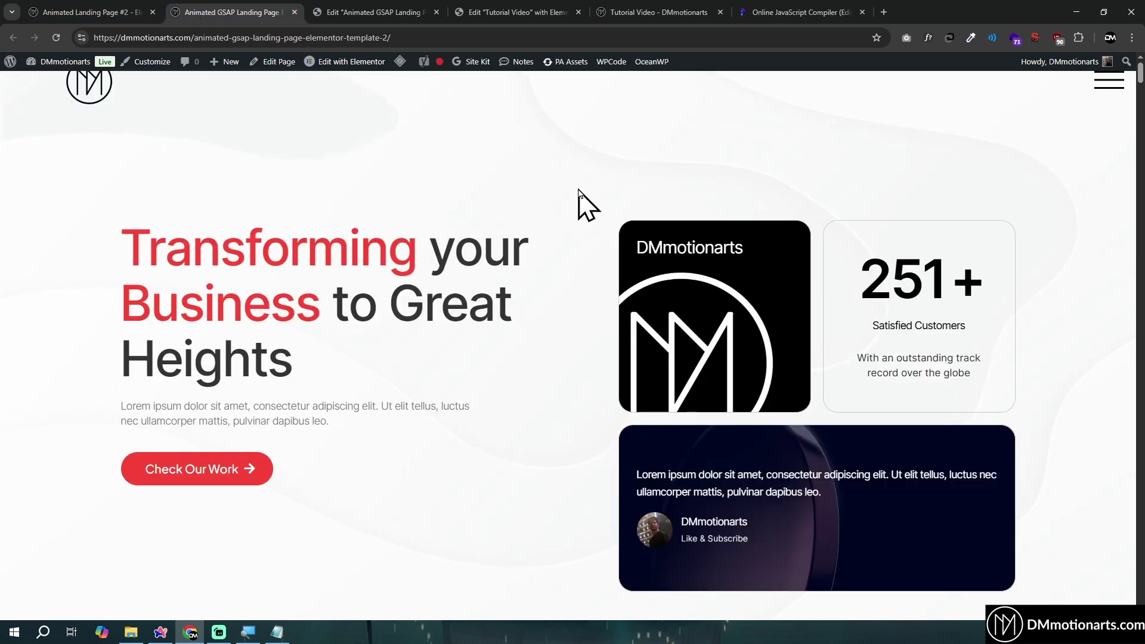
In the Tutorial Video page editor, add a single-column flexbox container above the existing ones and set its content width to Full Width
left_click(513, 12)
left_click(621, 133)
left_click(647, 170)
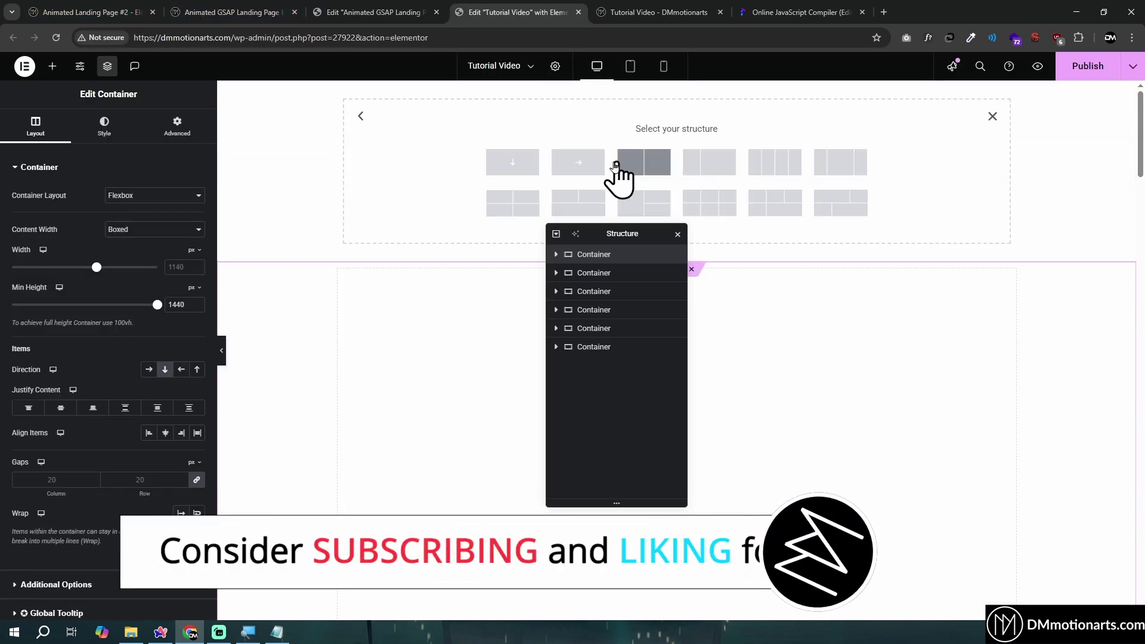
left_click(511, 170)
left_click(121, 229)
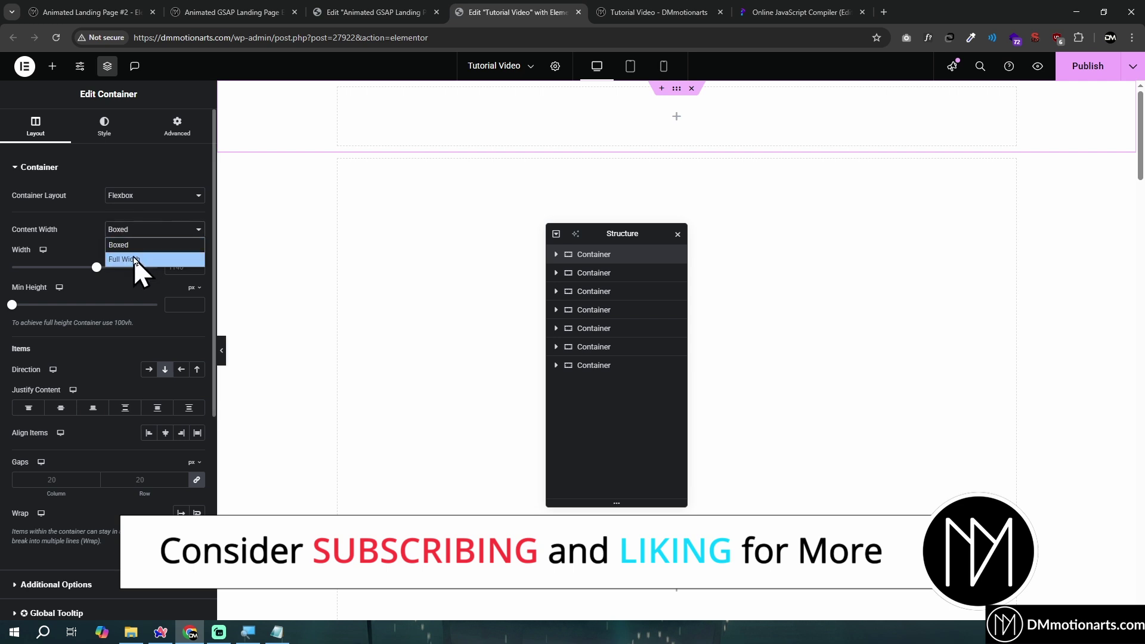
left_click(133, 259)
Find the HTML widget and place it in the new full-width container
left_click(52, 66)
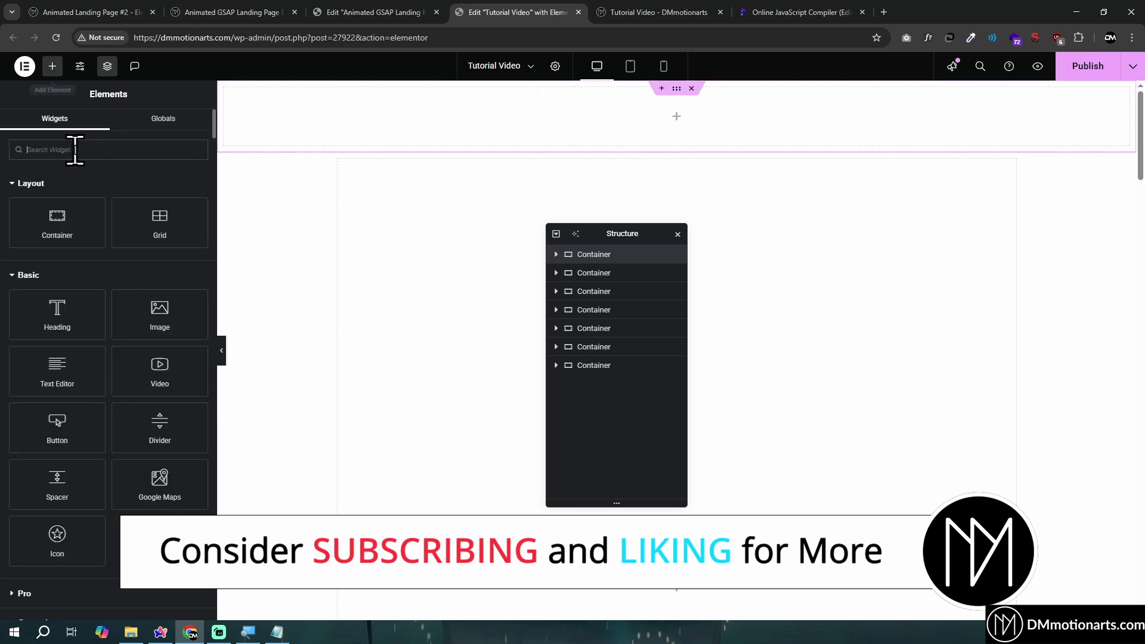
type("html")
left_click_drag(56, 191, 647, 133)
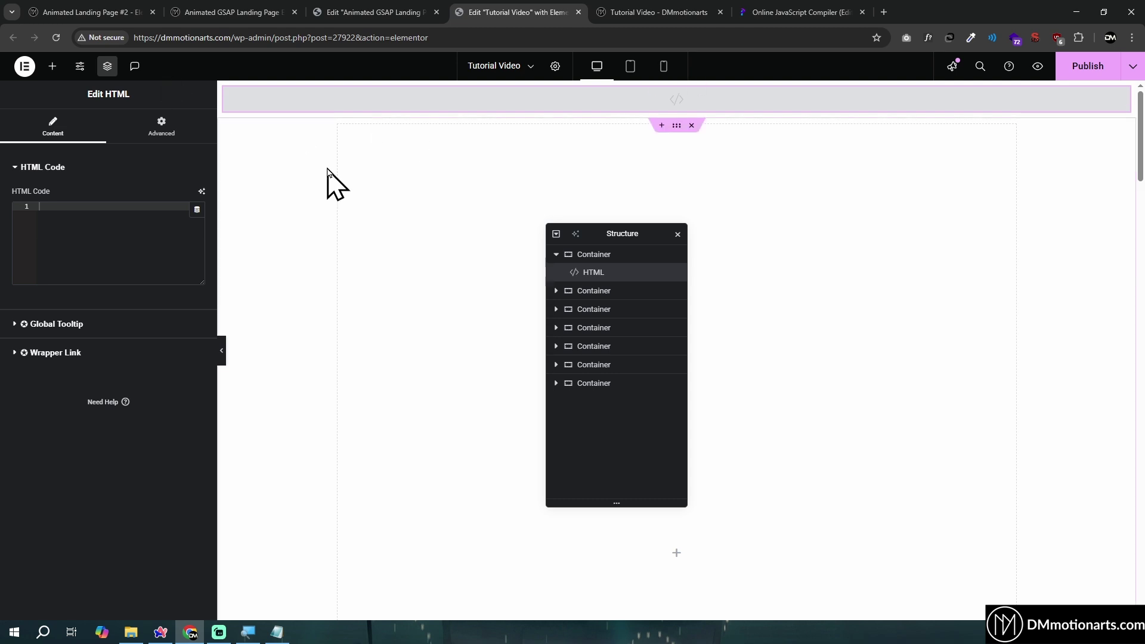
Copy the full Hamburger Icon code from the Animated GSAP Landing Page editor into the Tutorial Video page's new HTML widget
left_click(371, 12)
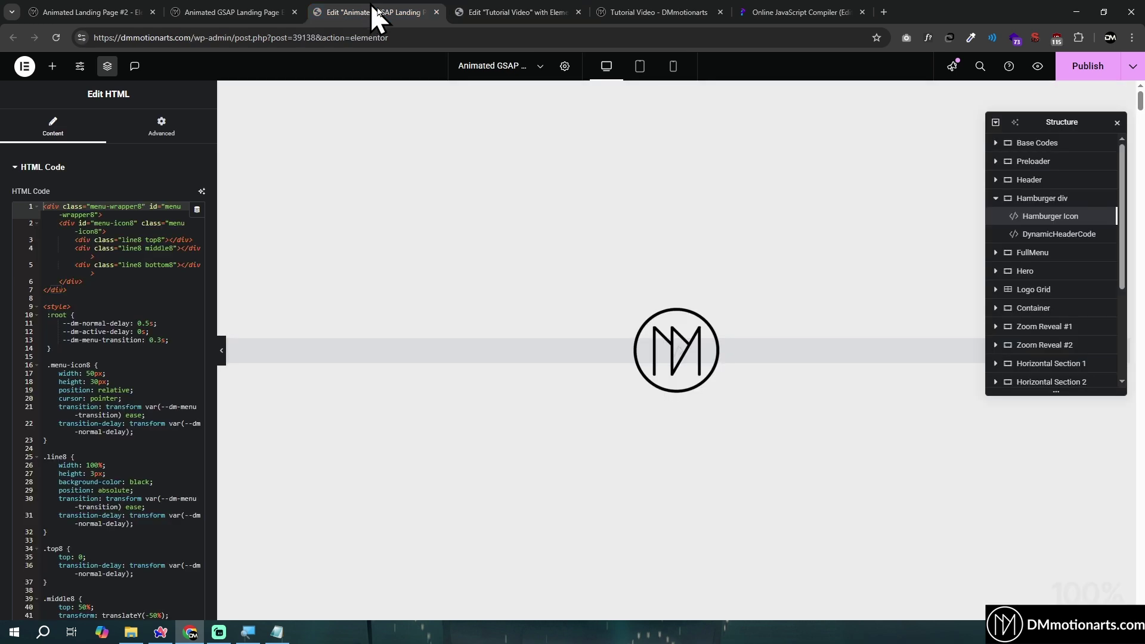
left_click(128, 217)
key("ctrl+a")
key("ctrl+c")
left_click(530, 20)
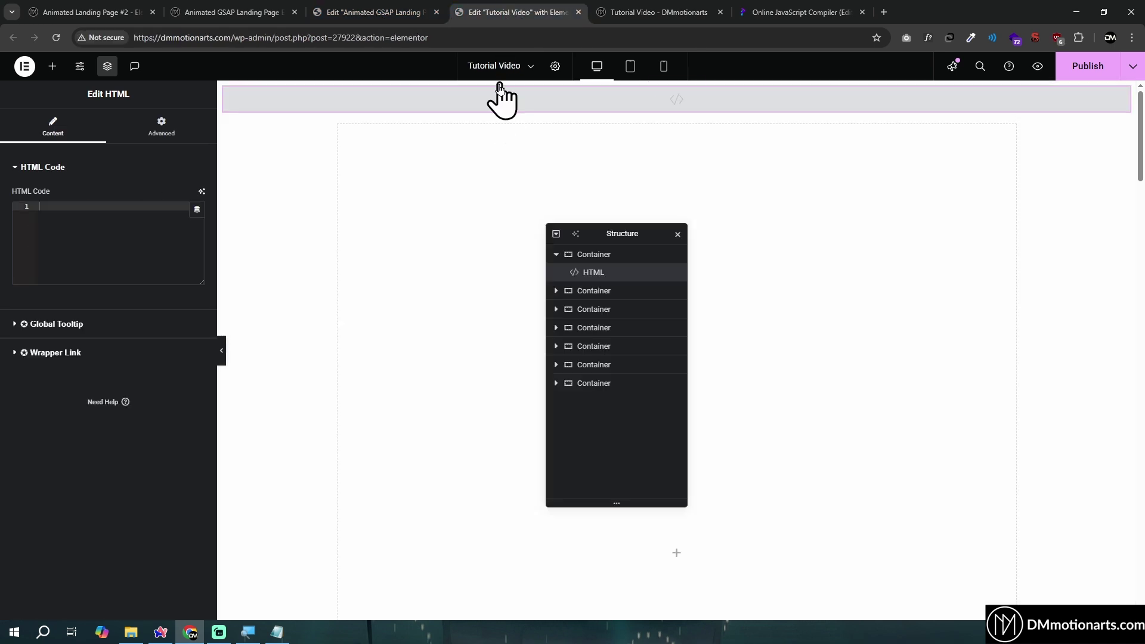
left_click(131, 225)
key("ctrl+v")
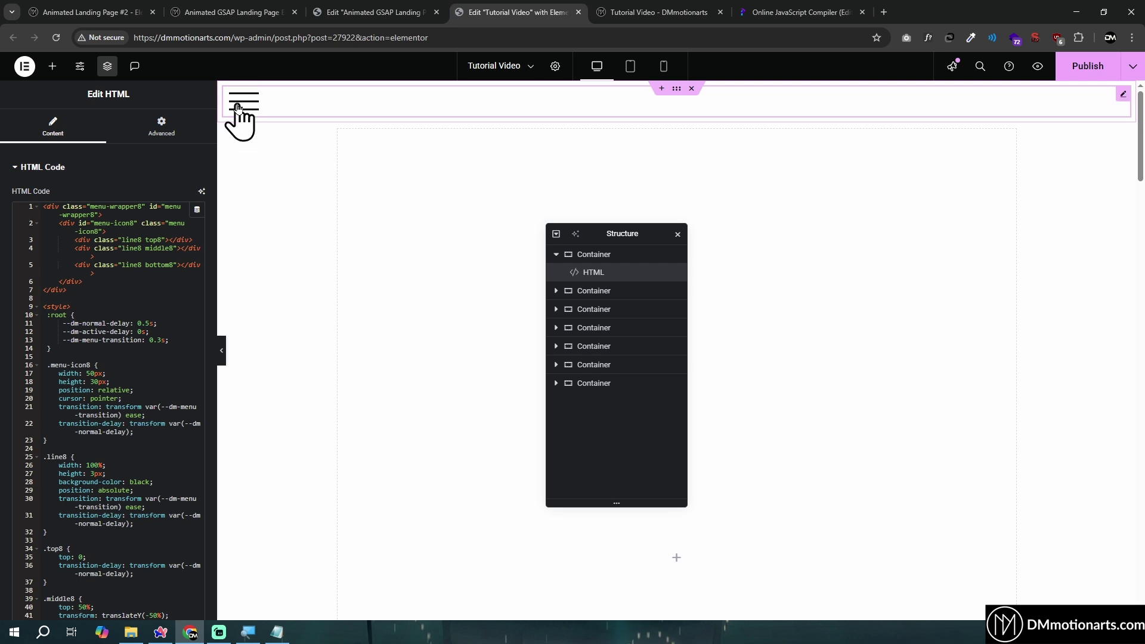
Examine the live landing page's hamburger icon, covering its open and close animation and its behaviour as the page scrolls
left_click(346, 3)
left_click(227, 12)
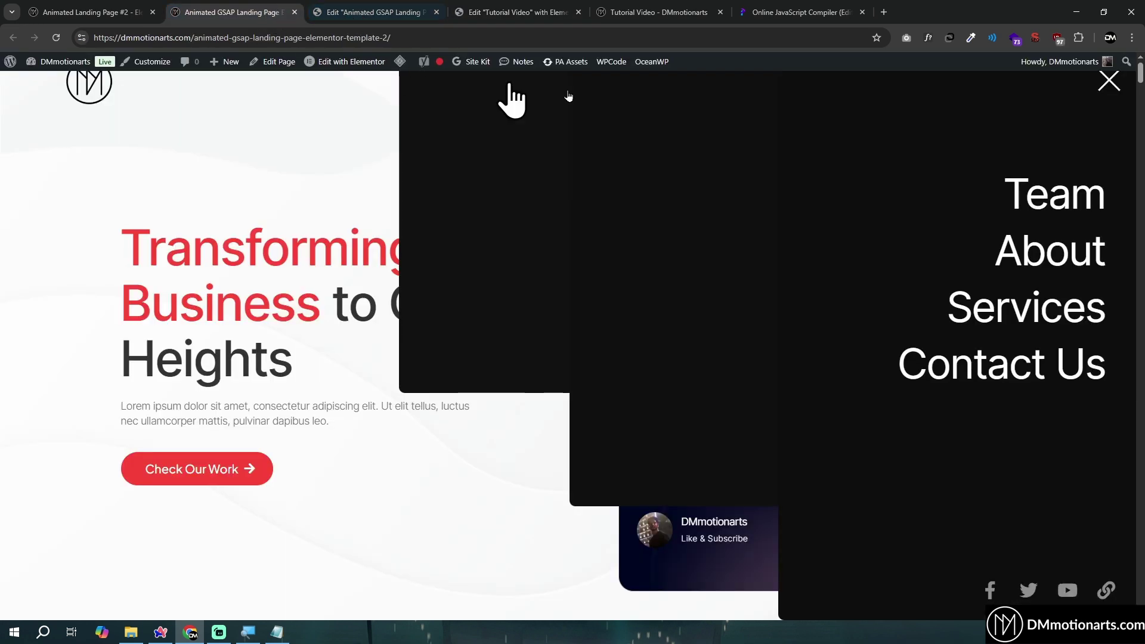
left_click(1109, 83)
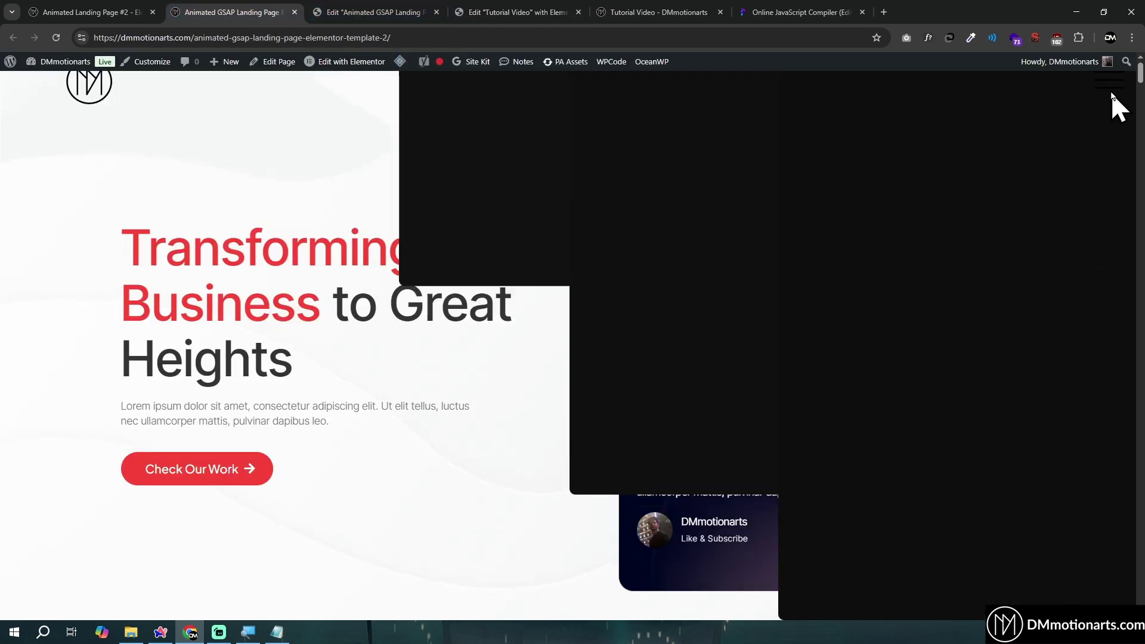
left_click(1113, 86)
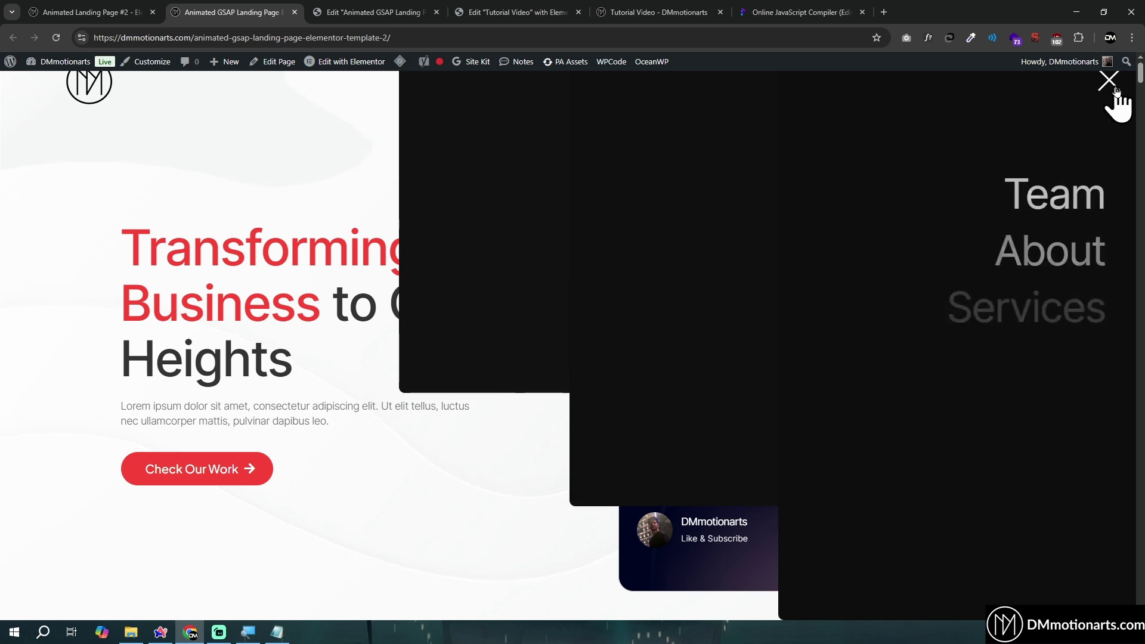
left_click(1110, 87)
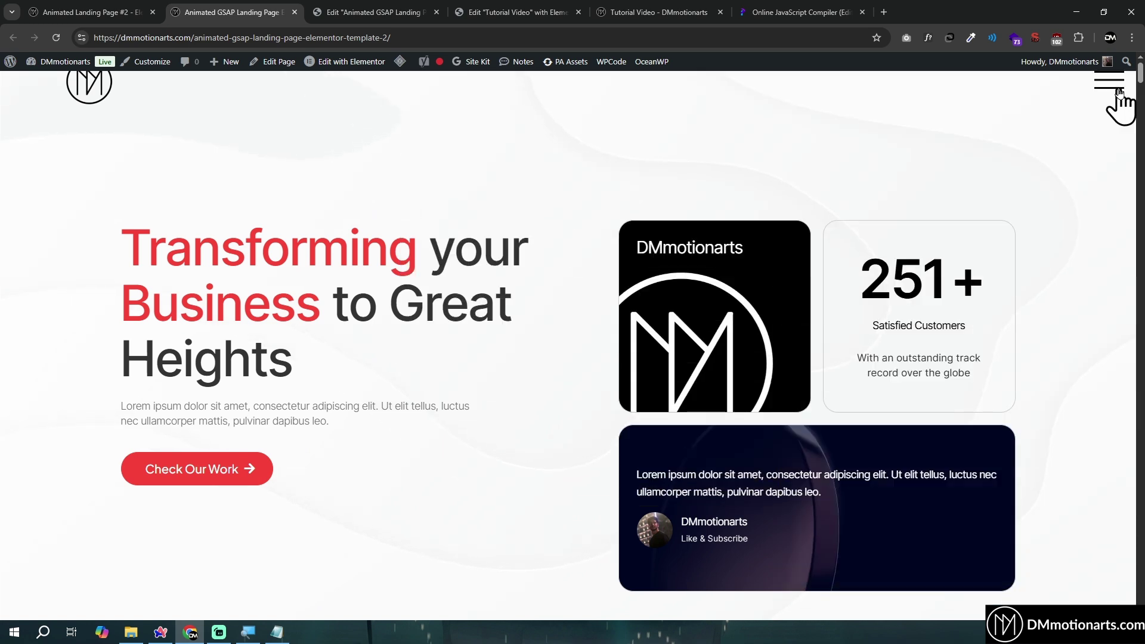
left_click(1103, 83)
scroll(181, 108, "down", 5)
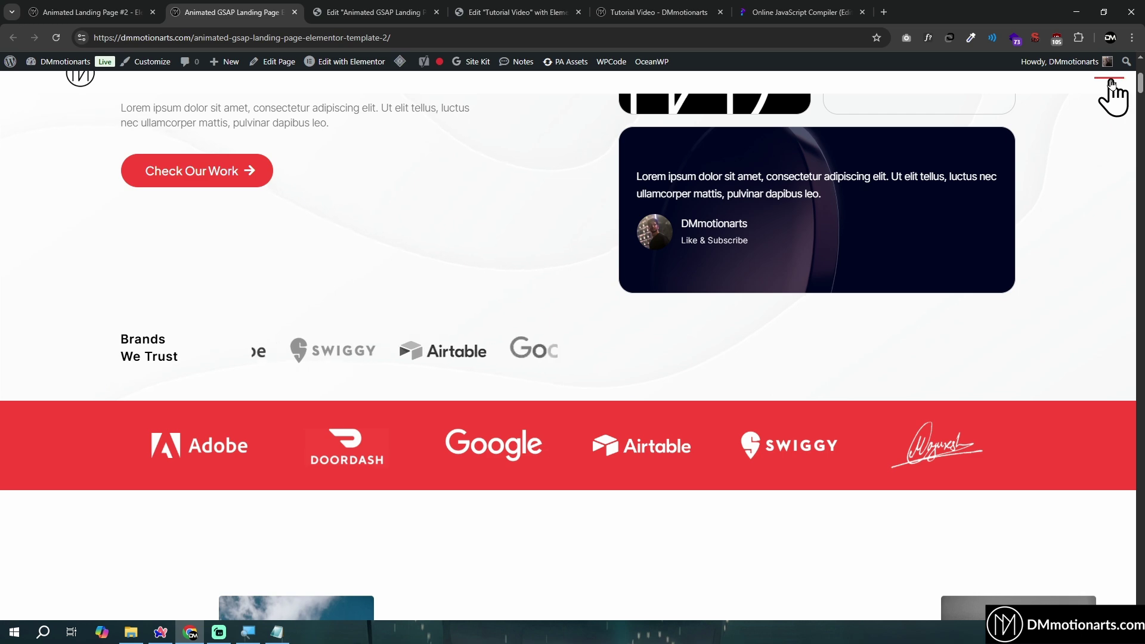
scroll(1103, 137, "down", 3)
scroll(1099, 173, "up", 8)
scroll(1101, 123, "down", 5)
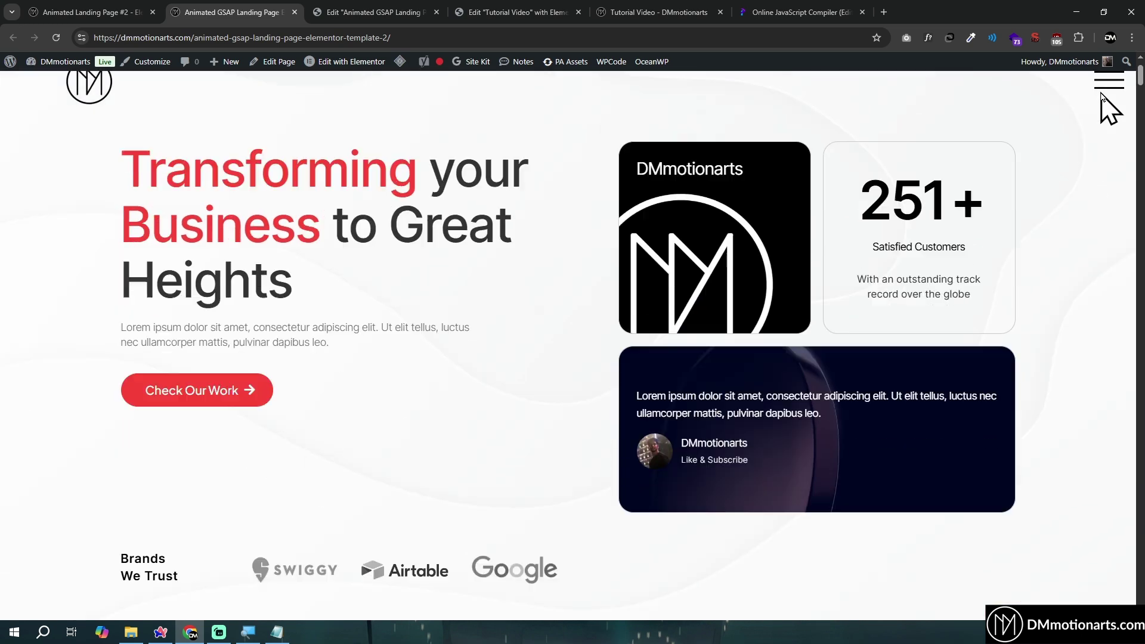
scroll(1051, 238, "up", 5)
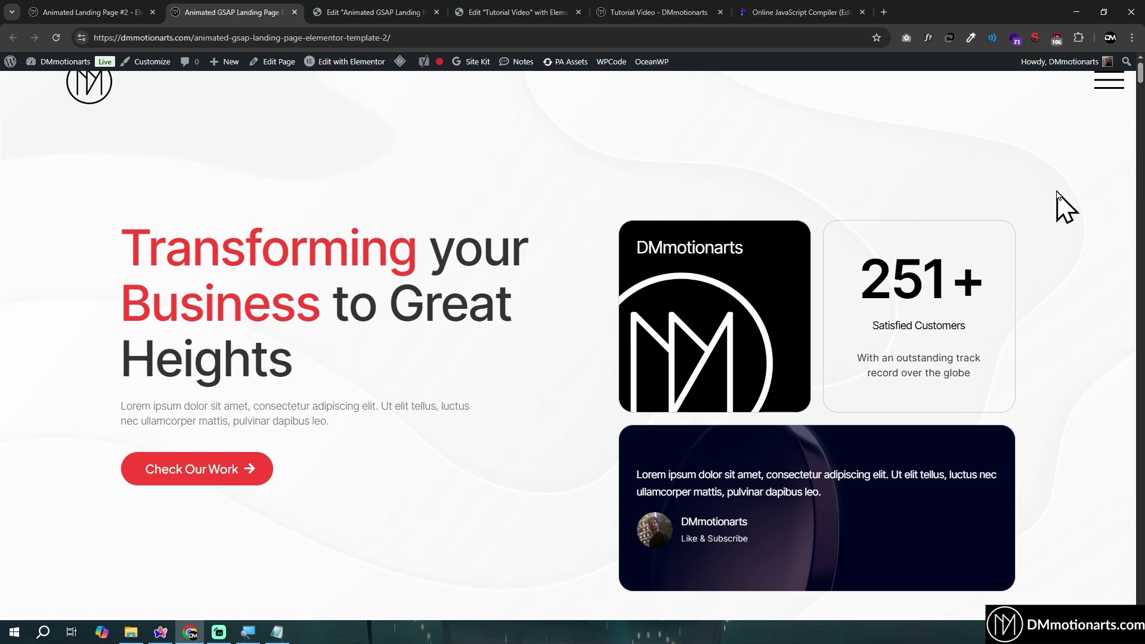
left_click(1109, 81)
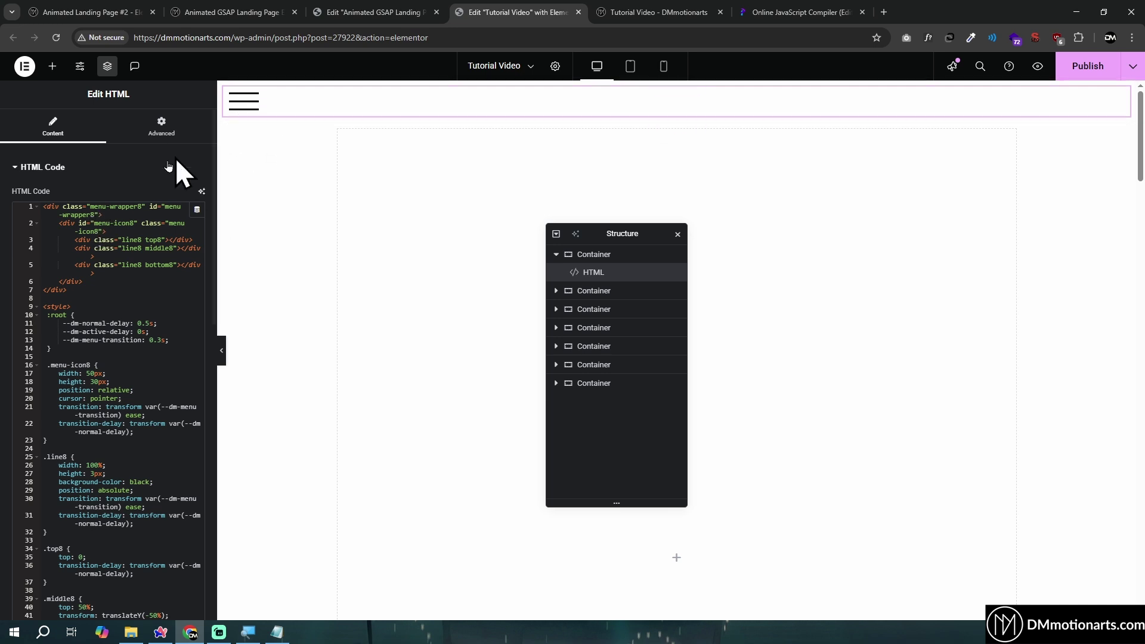
Compare the live landing page's hamburger menu opening and closing with the icon in the Tutorial Video page editor
left_click(340, 12)
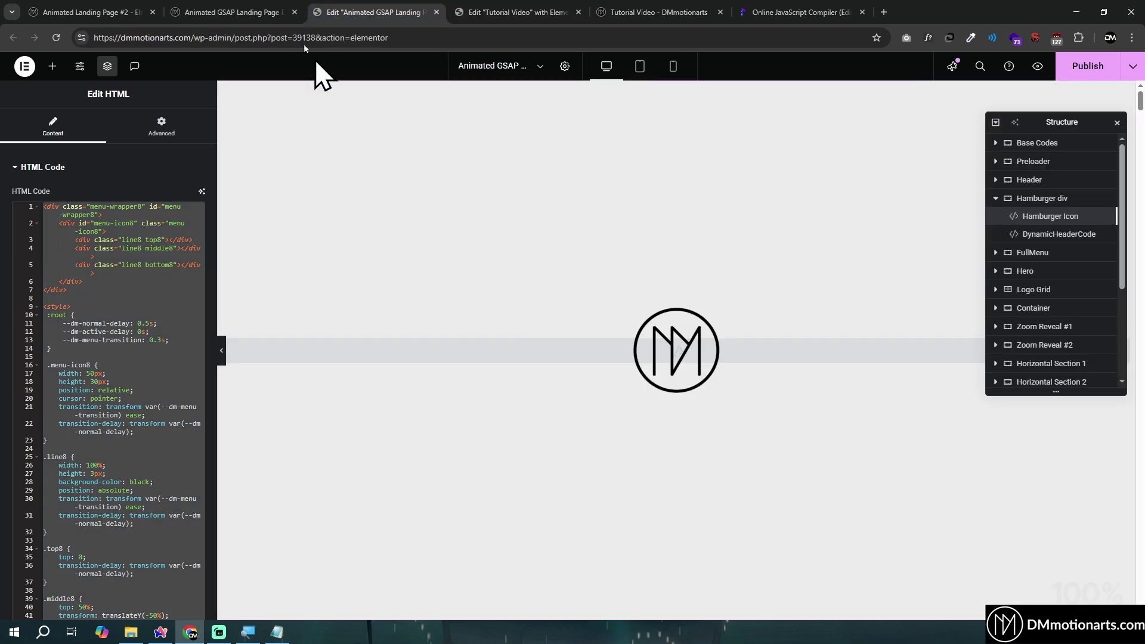
left_click(236, 12)
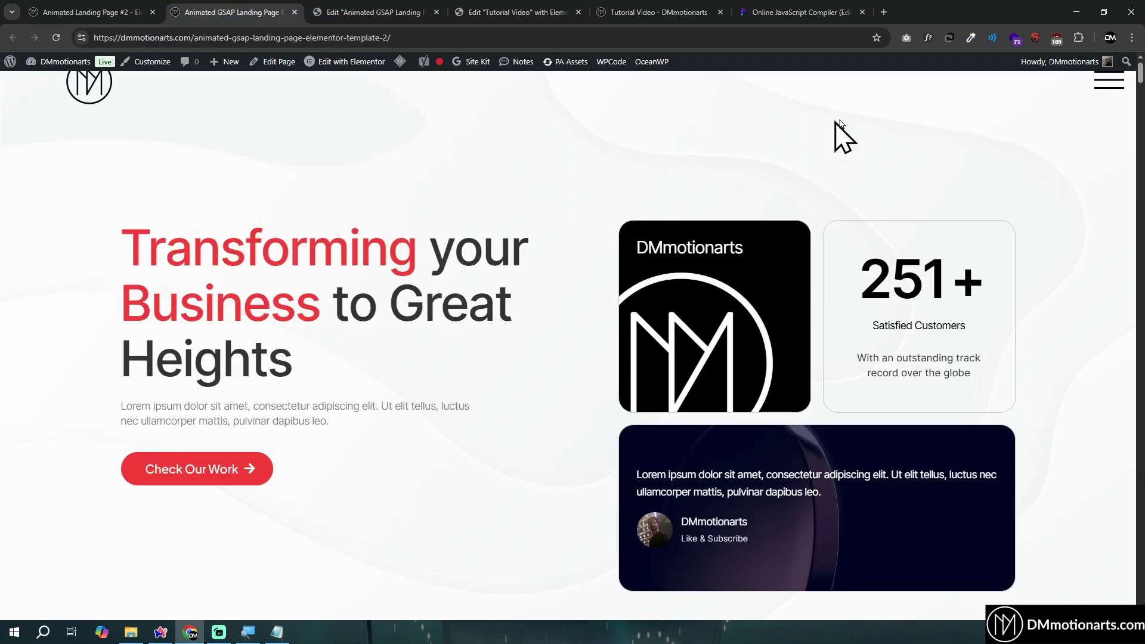
left_click(460, 12)
left_click(238, 13)
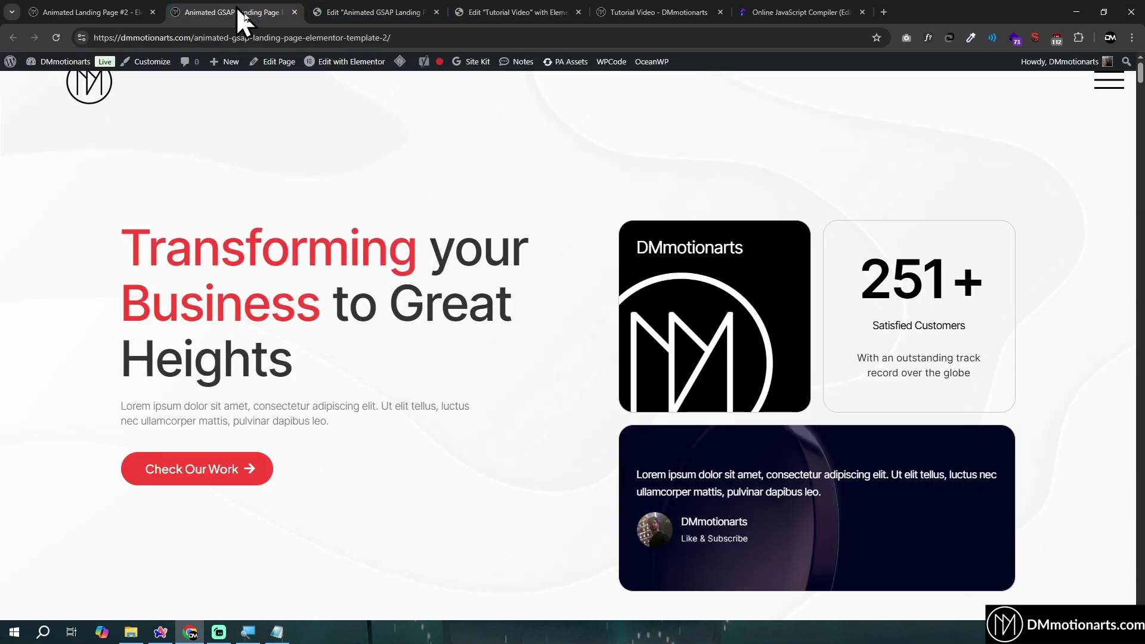
left_click(1109, 87)
left_click(1107, 89)
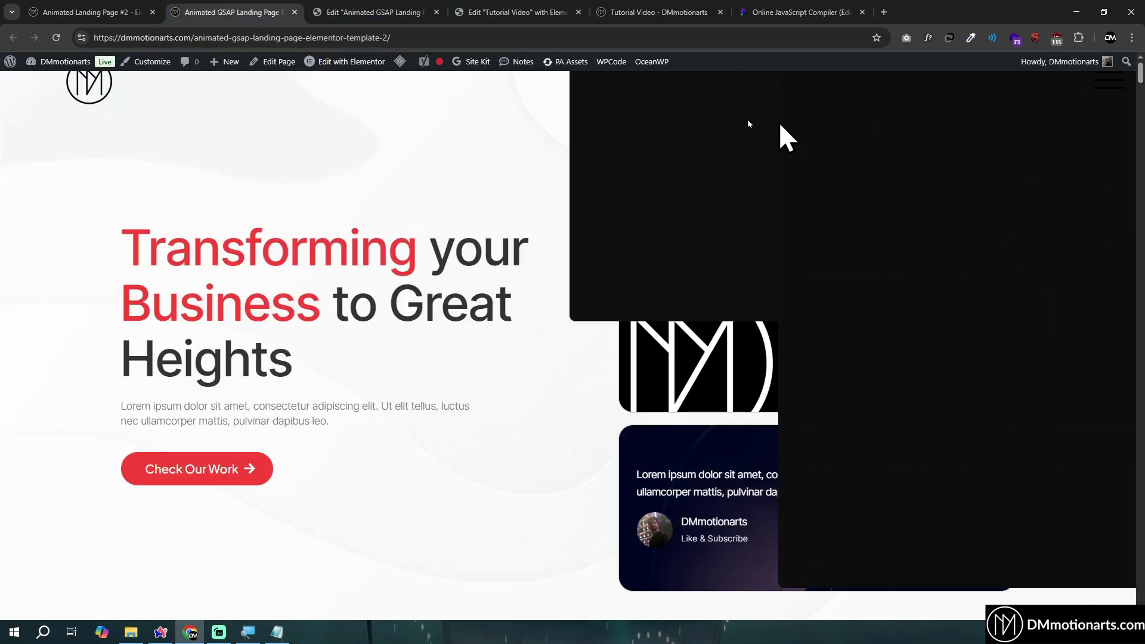
left_click(513, 12)
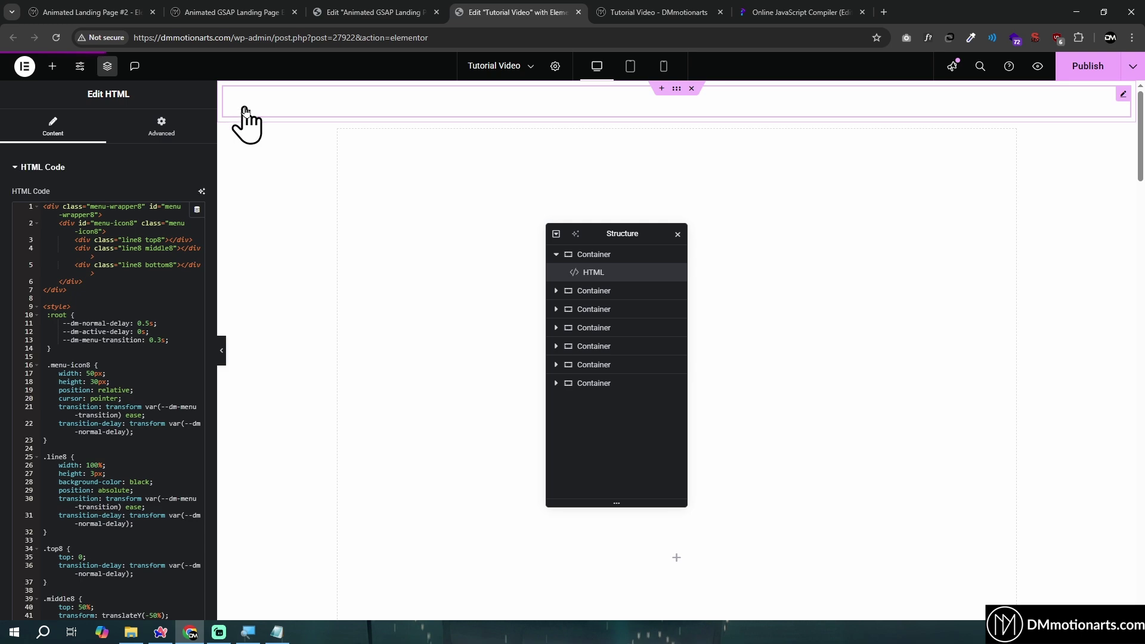
left_click(230, 12)
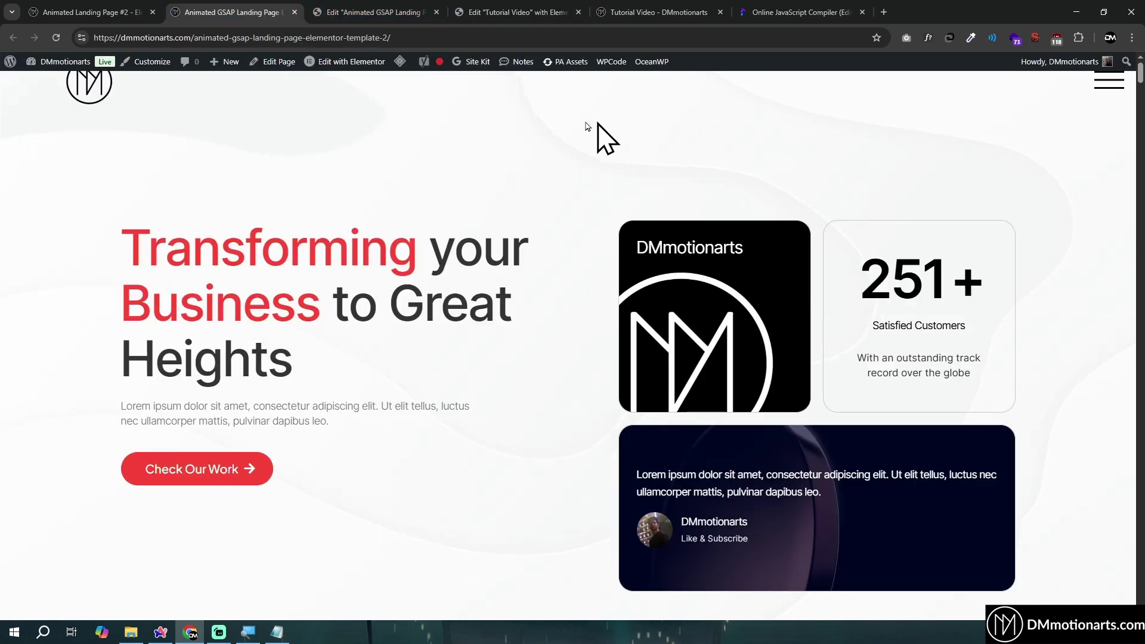
left_click(512, 12)
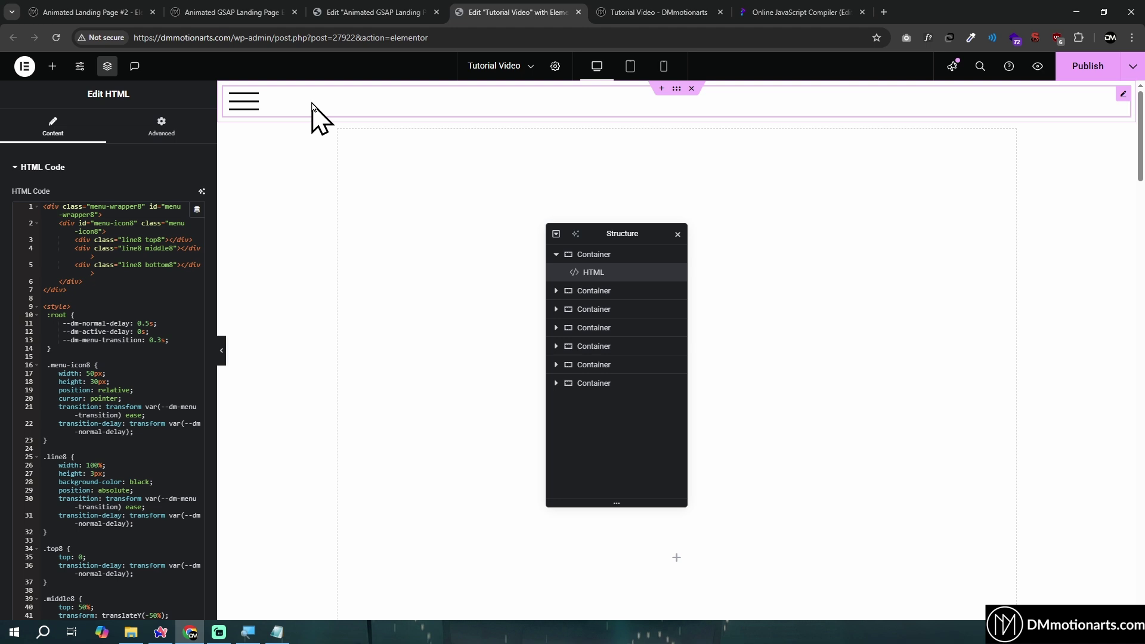
Set the hamburger HTML widget's Align Self to End and rename the widget as Menu Icon
left_click(162, 128)
left_click(179, 404)
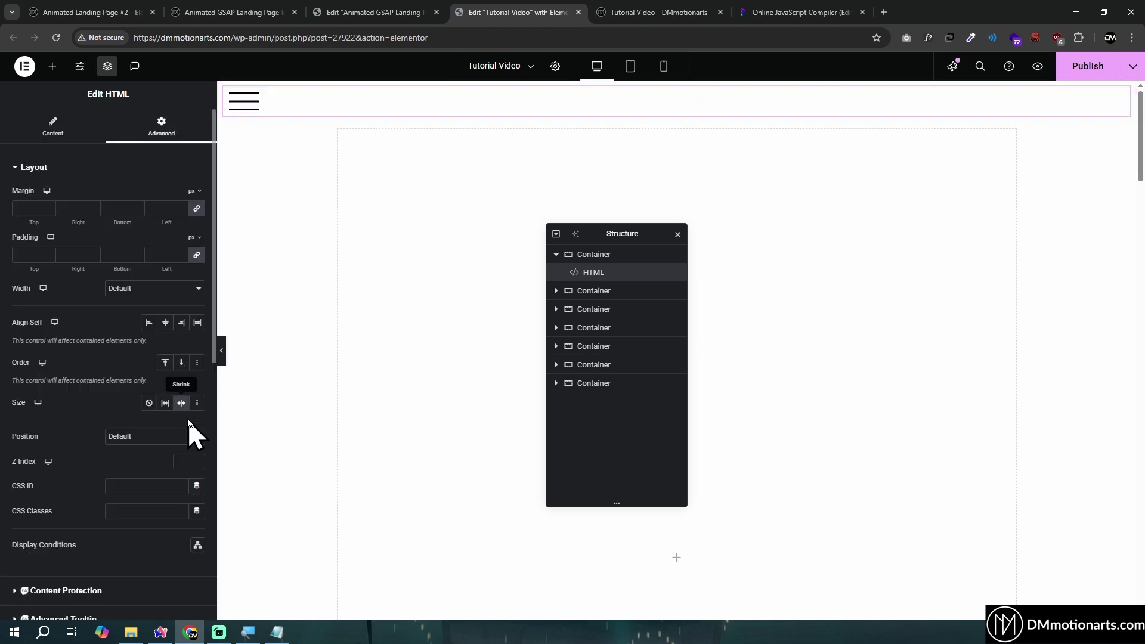
left_click(182, 323)
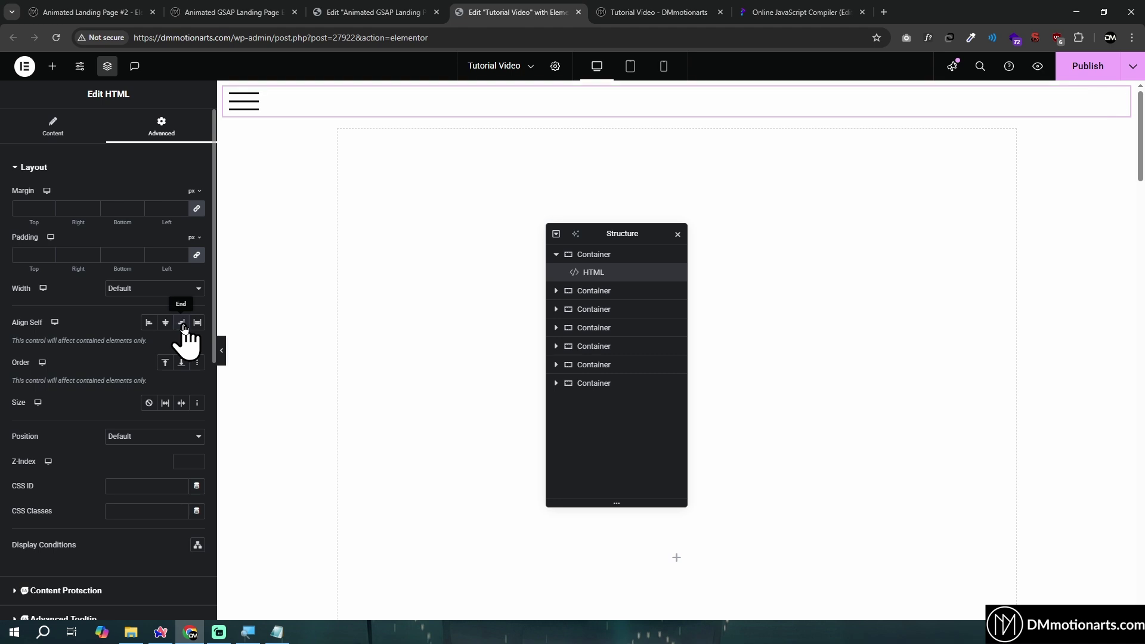
left_click_drag(621, 233, 439, 232)
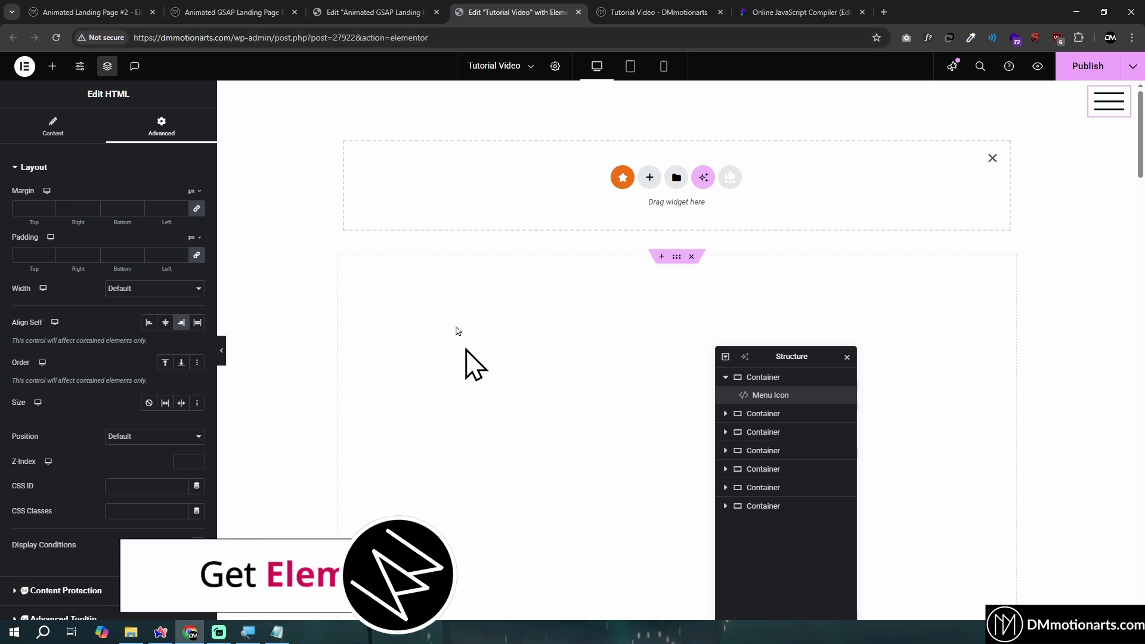
Add a single-column flexbox container below the icon's container, with Full Width content and a minimum height of 100 vh
left_click(650, 177)
left_click(655, 209)
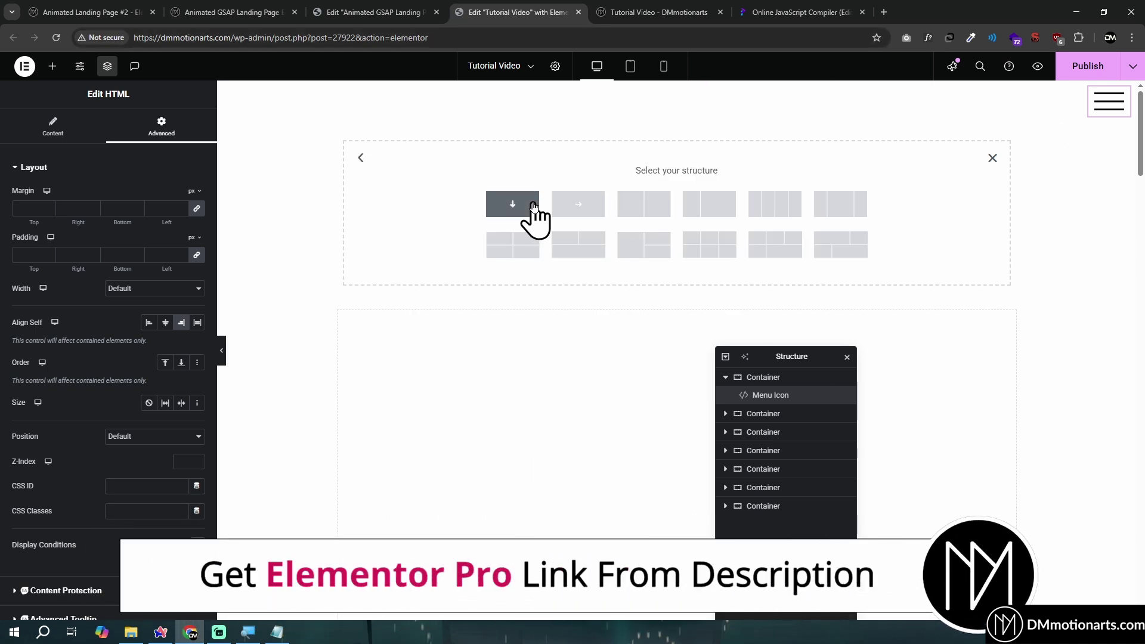
left_click(526, 209)
left_click(153, 229)
left_click(149, 256)
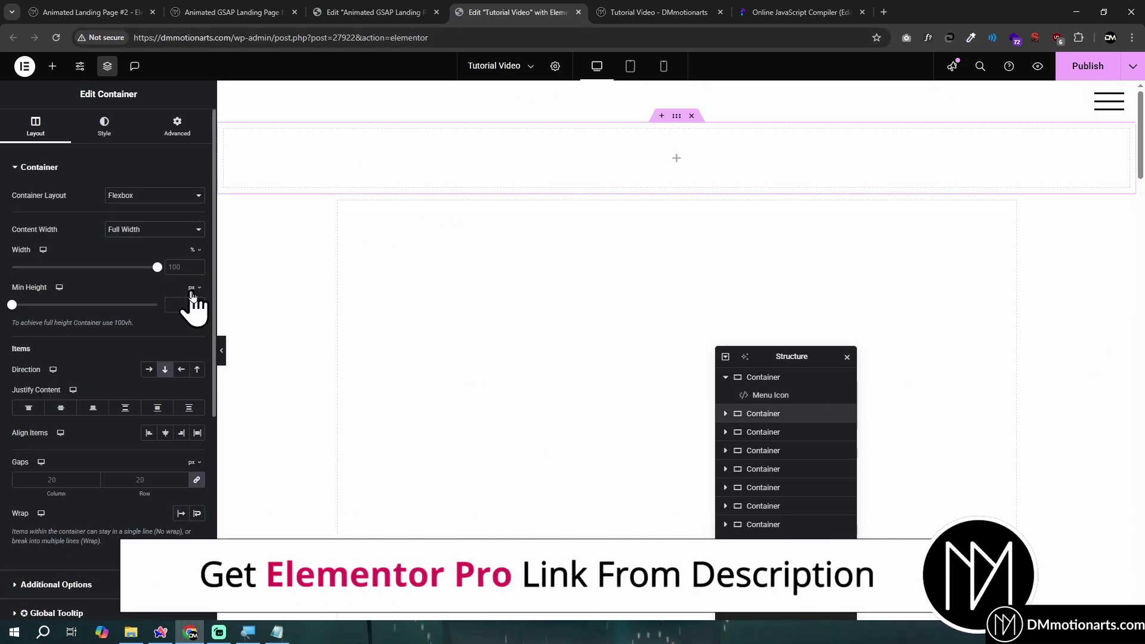
left_click(191, 352)
left_click(174, 305)
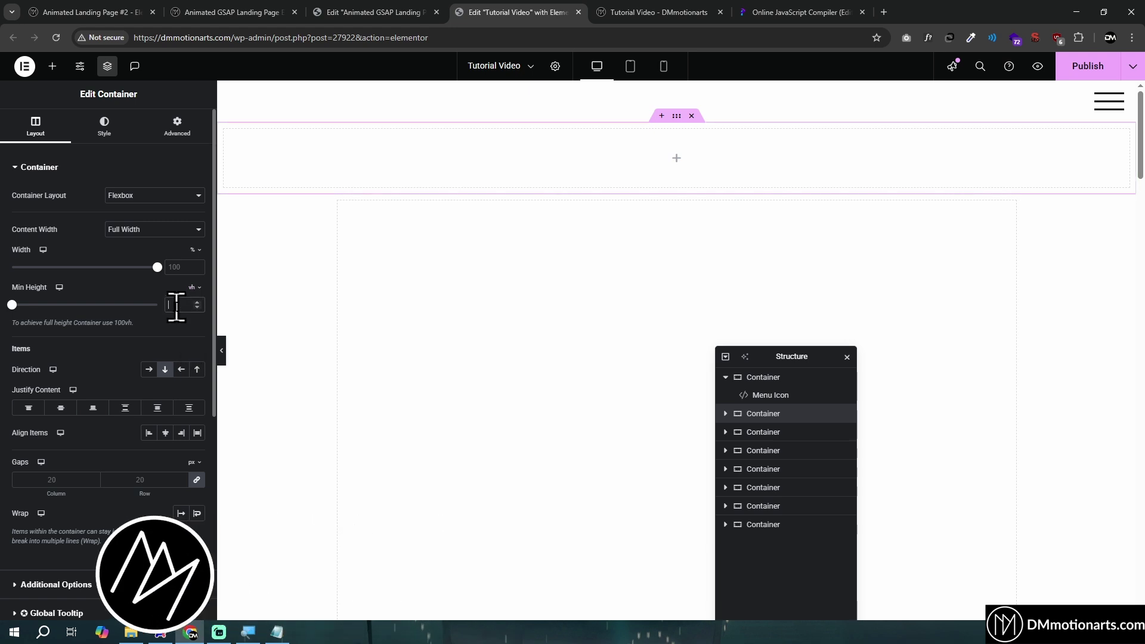
type("100")
Set the new 100 vh container's position to Fixed
left_click(179, 126)
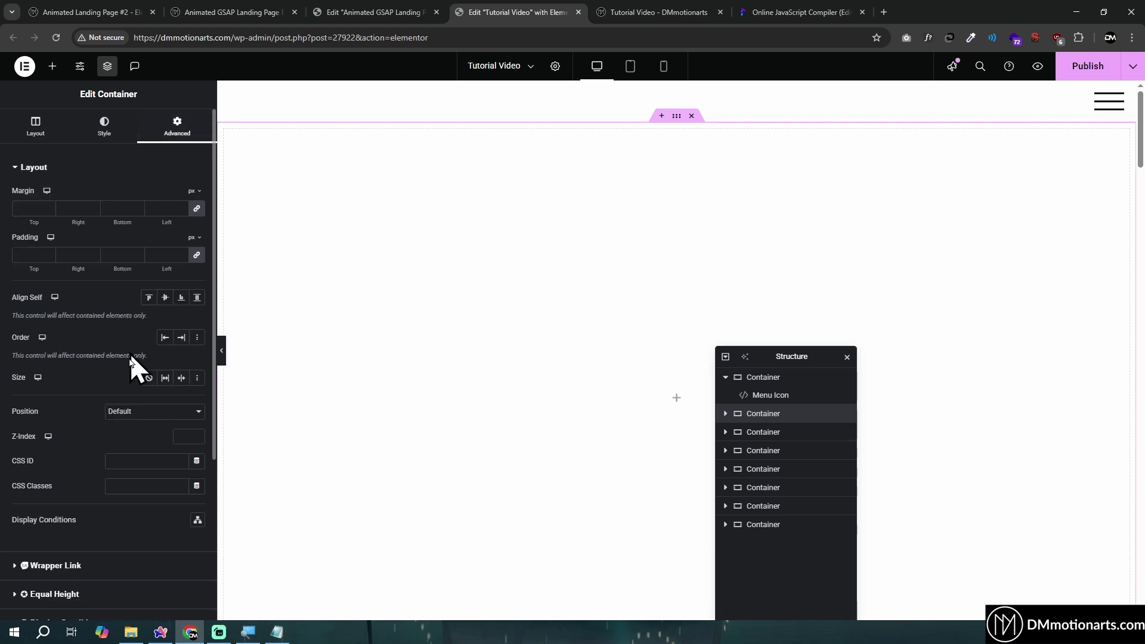
left_click(134, 456)
scroll(153, 408, "down", 3)
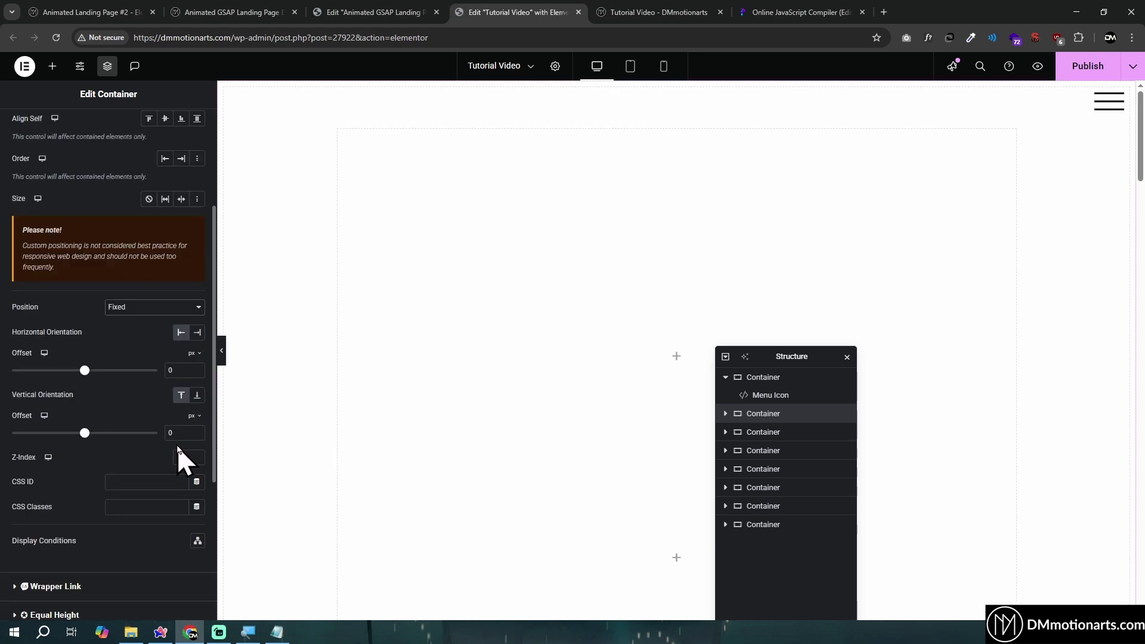
scroll(155, 298, "up", 3)
Give the fixed container a classic background in the dark colour #141414
left_click(131, 137)
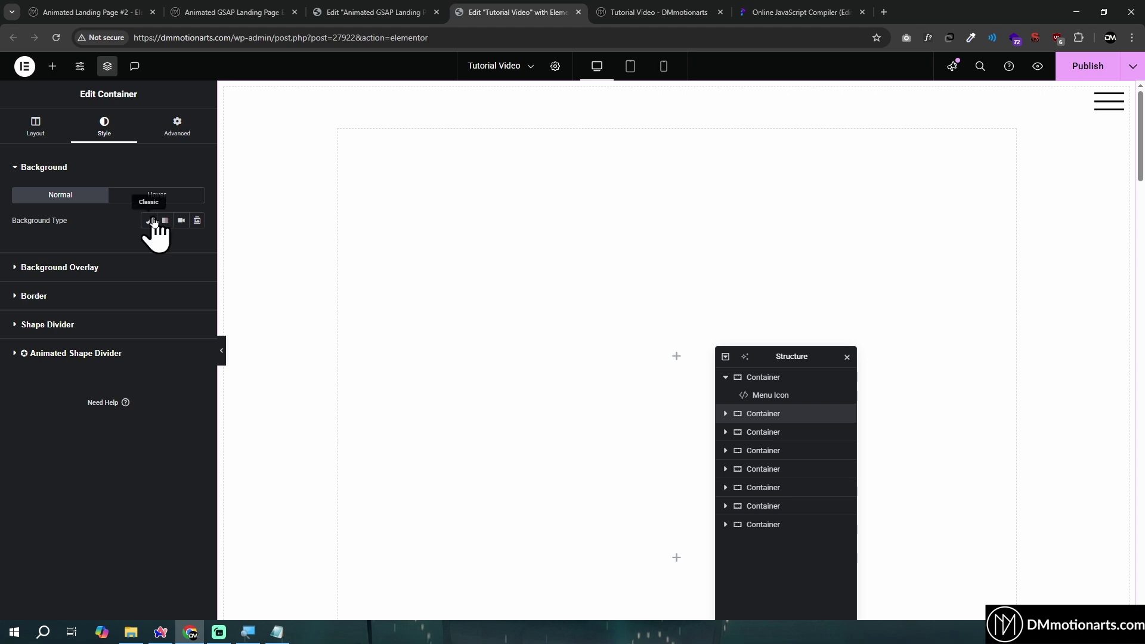
left_click(154, 222)
left_click(198, 245)
left_click_drag(149, 352, 99, 377)
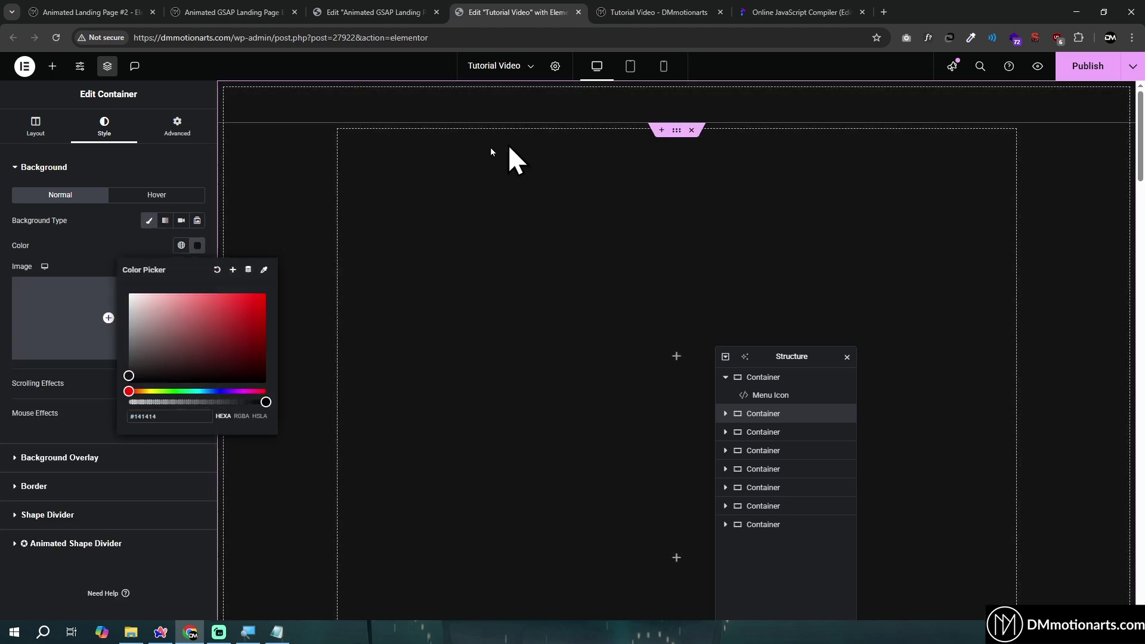
left_click(69, 255)
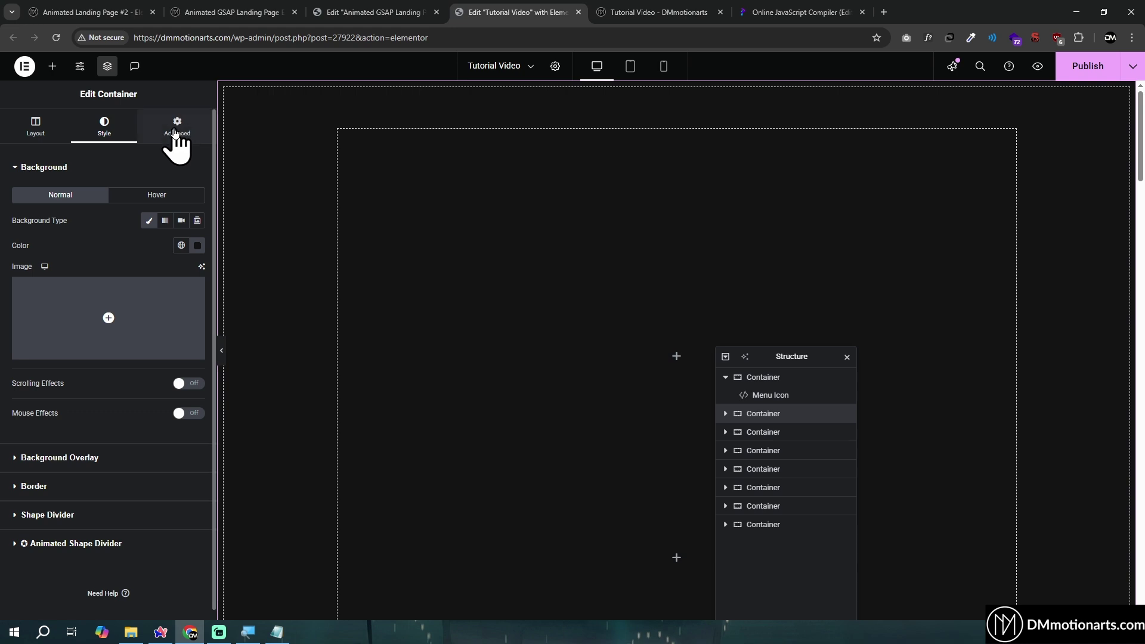
Set the dark fixed container's Z-Index to 9998
left_click(176, 128)
scroll(173, 363, "down", 1)
left_click(188, 338)
type("9999")
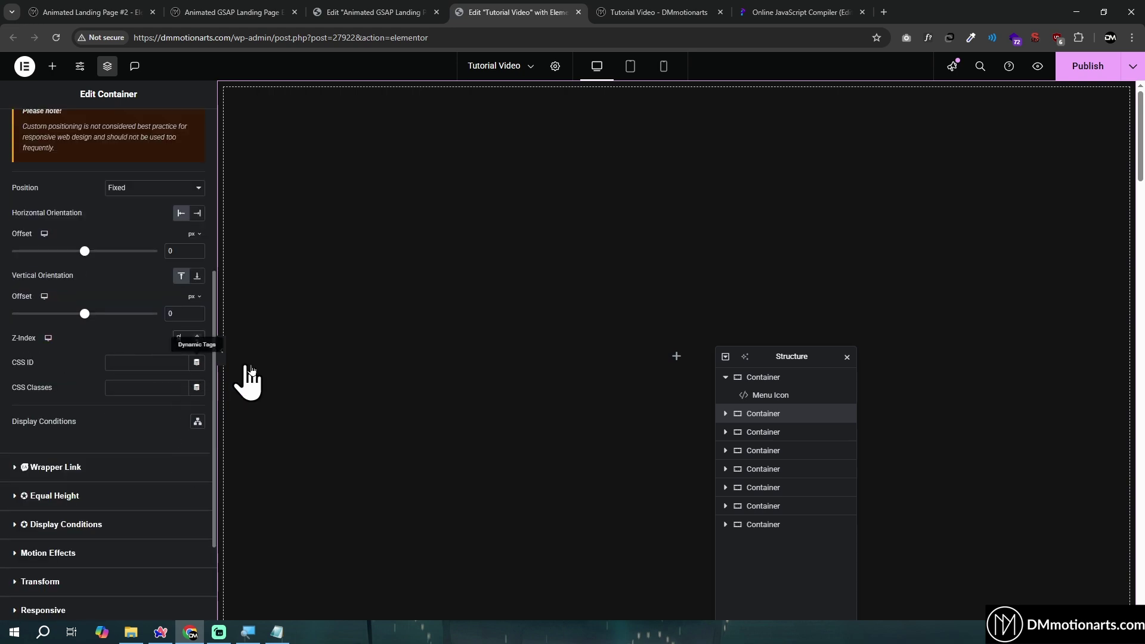
key("BackSpace")
key("BackSpace")
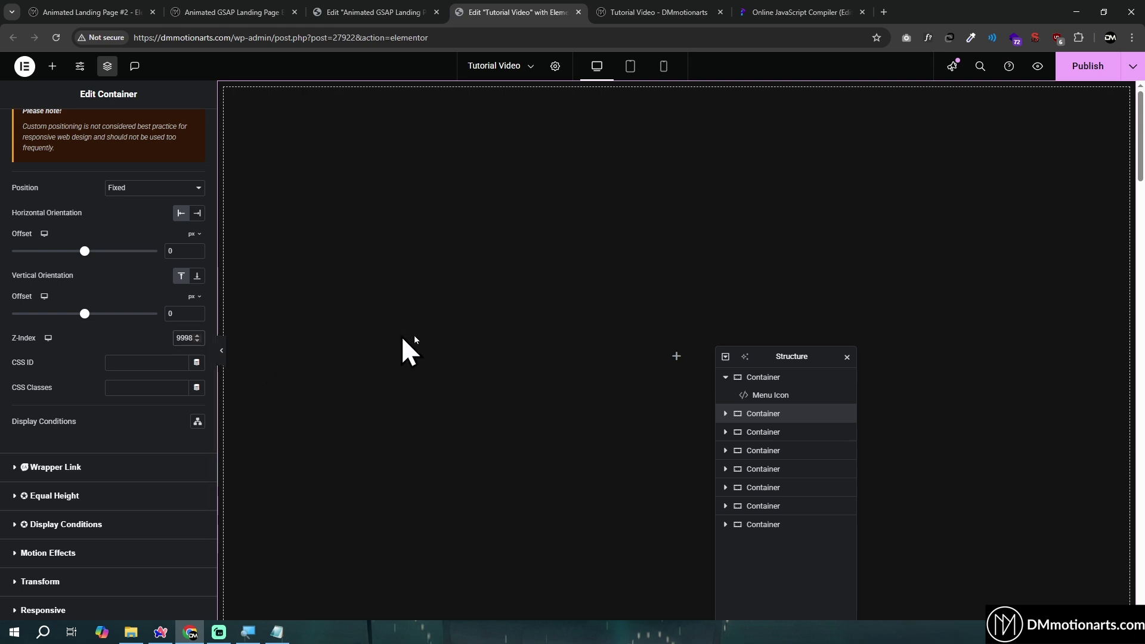
Set the Menu Icon widget's Z-Index to 9999 and test the icon's open and close animation over the dark container
left_click(770, 395)
left_click(183, 461)
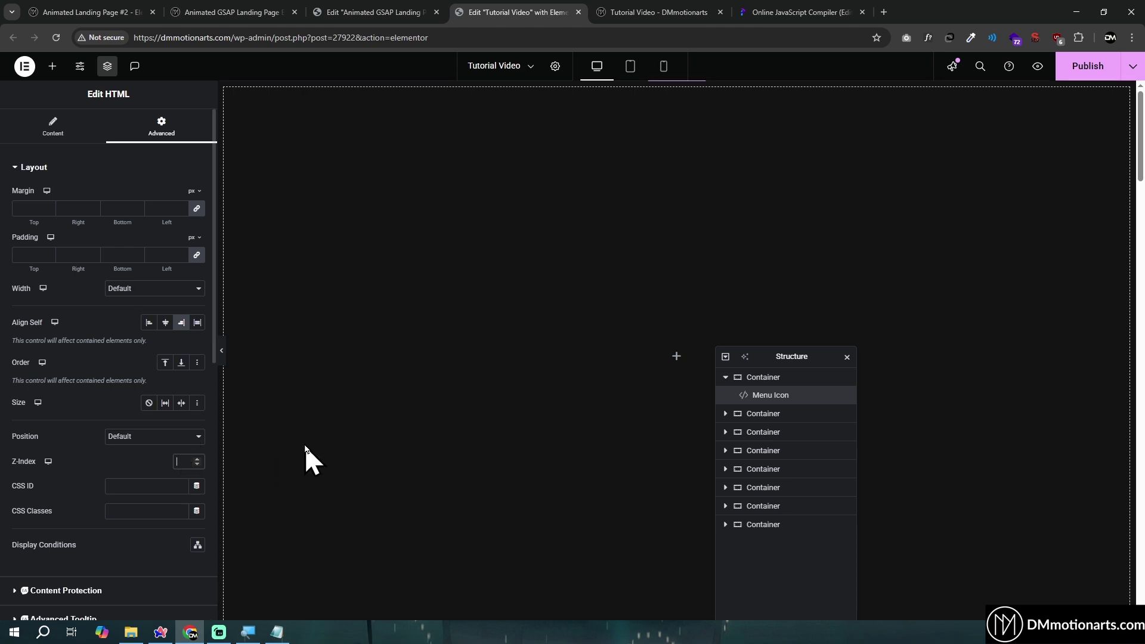
type("9999")
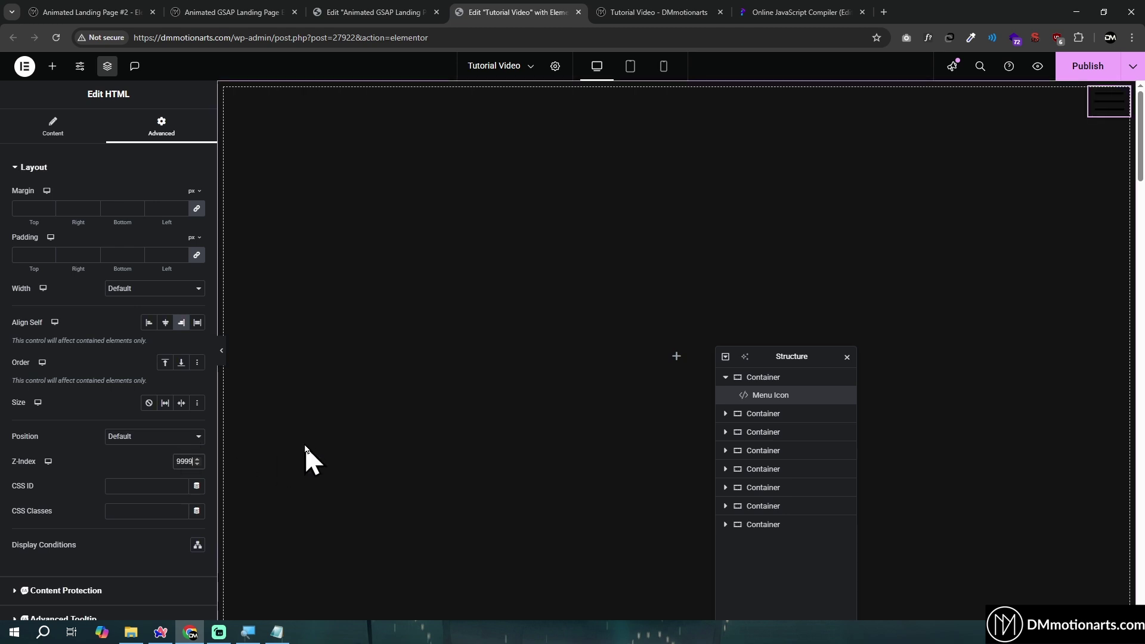
left_click(1108, 105)
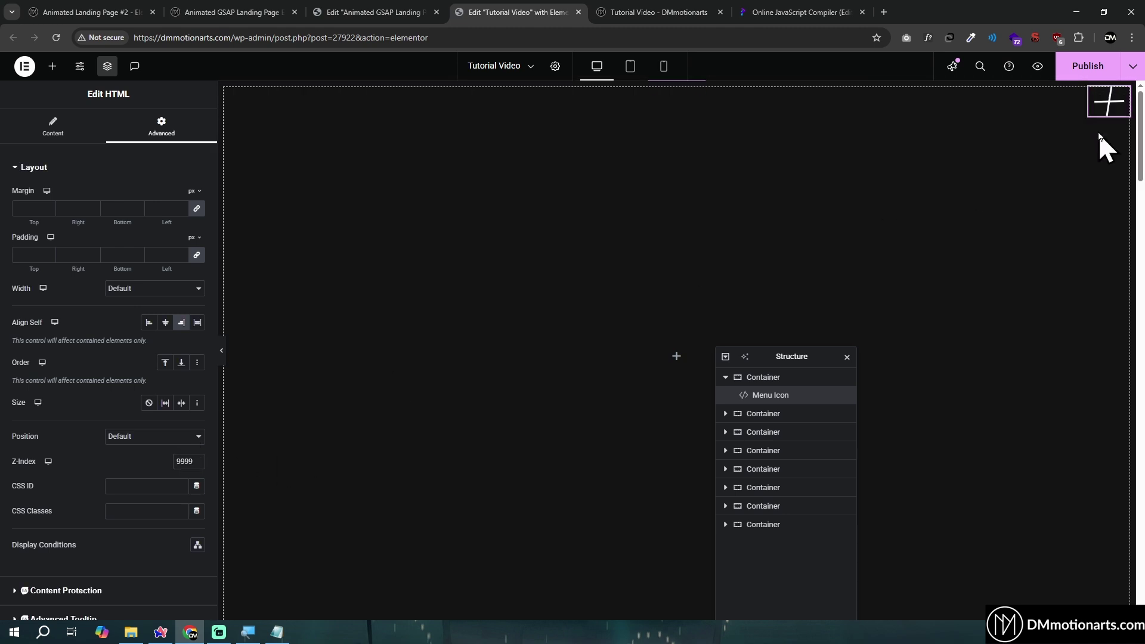
left_click(1105, 112)
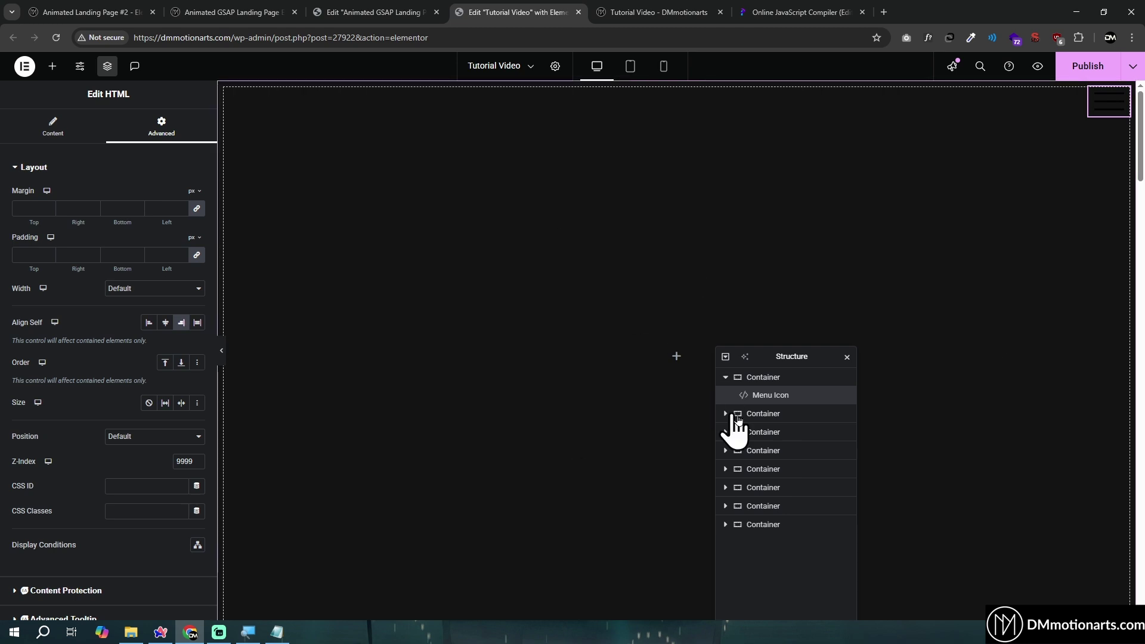
In the Animated GSAP Landing Page editor, hide the Preloader and examine how the Header and Hamburger div are structured separately
left_click(764, 379)
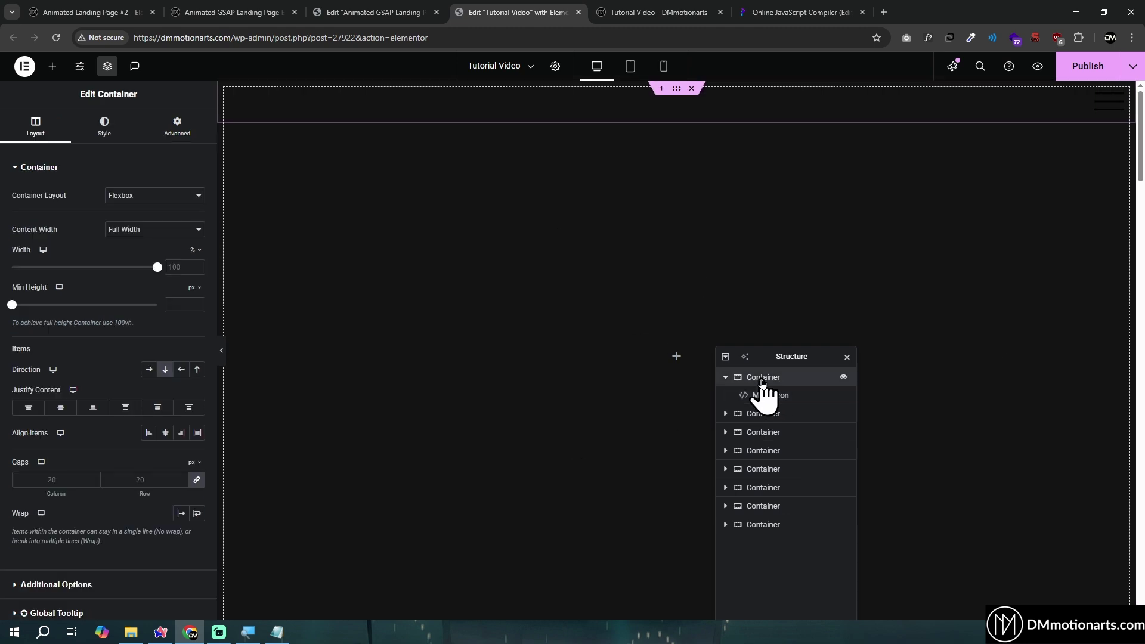
left_click(385, 3)
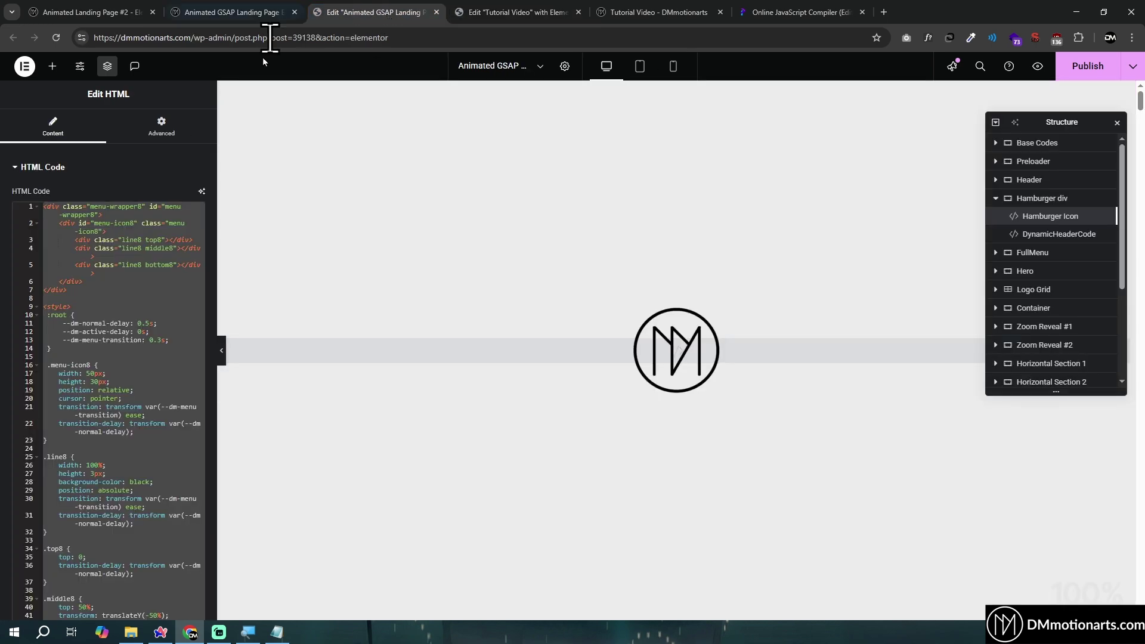
left_click(1105, 162)
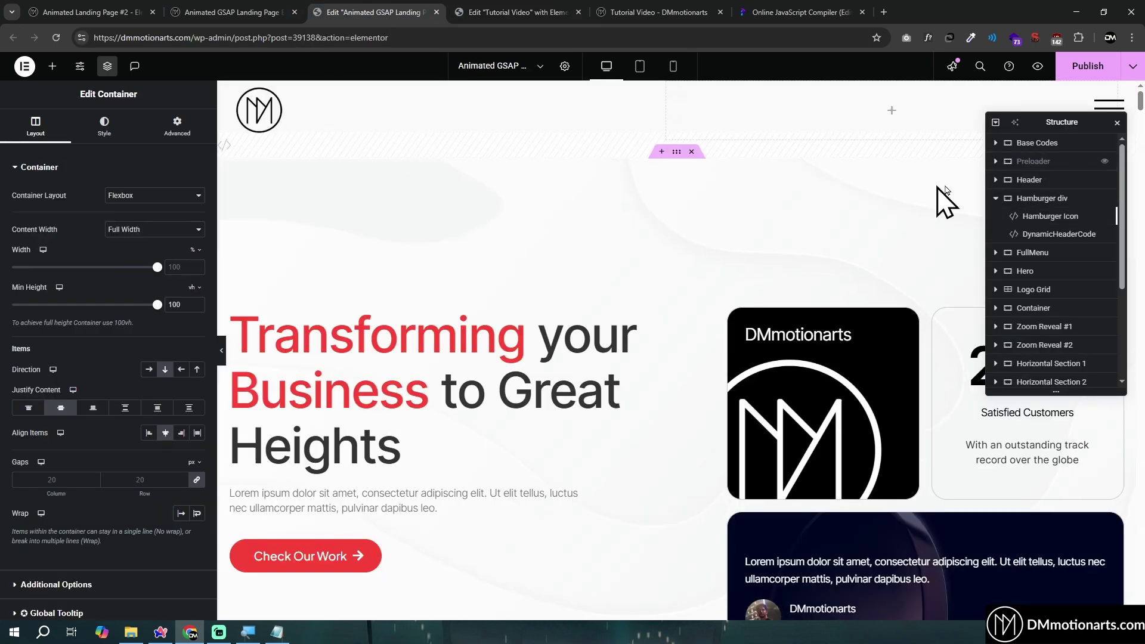
left_click(1105, 181)
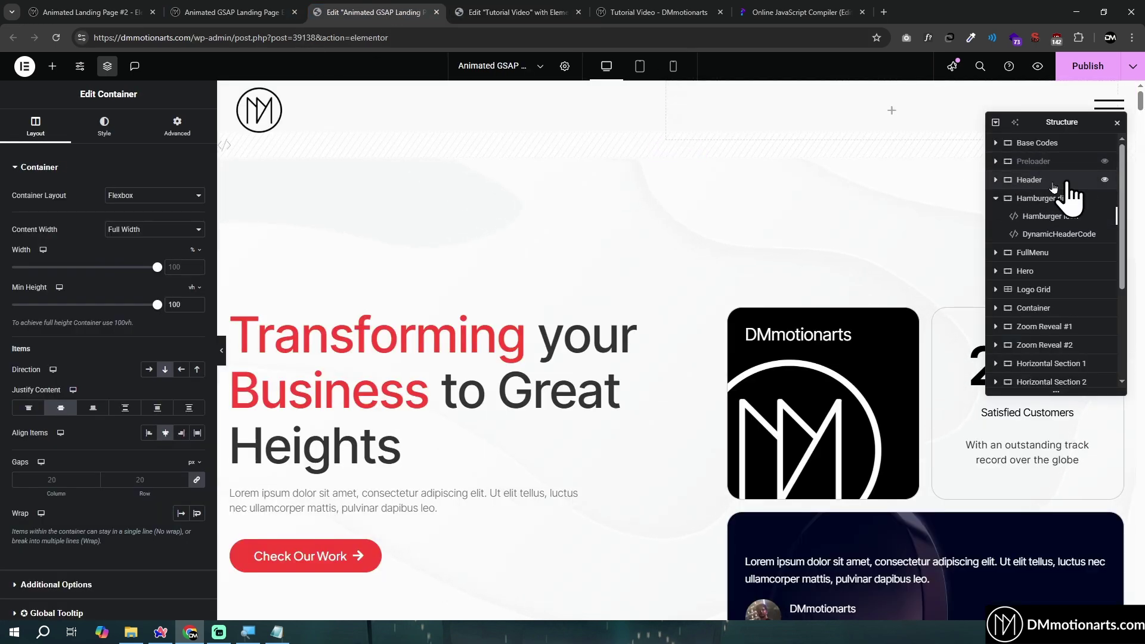
left_click(1108, 181)
left_click_drag(1093, 116, 951, 147)
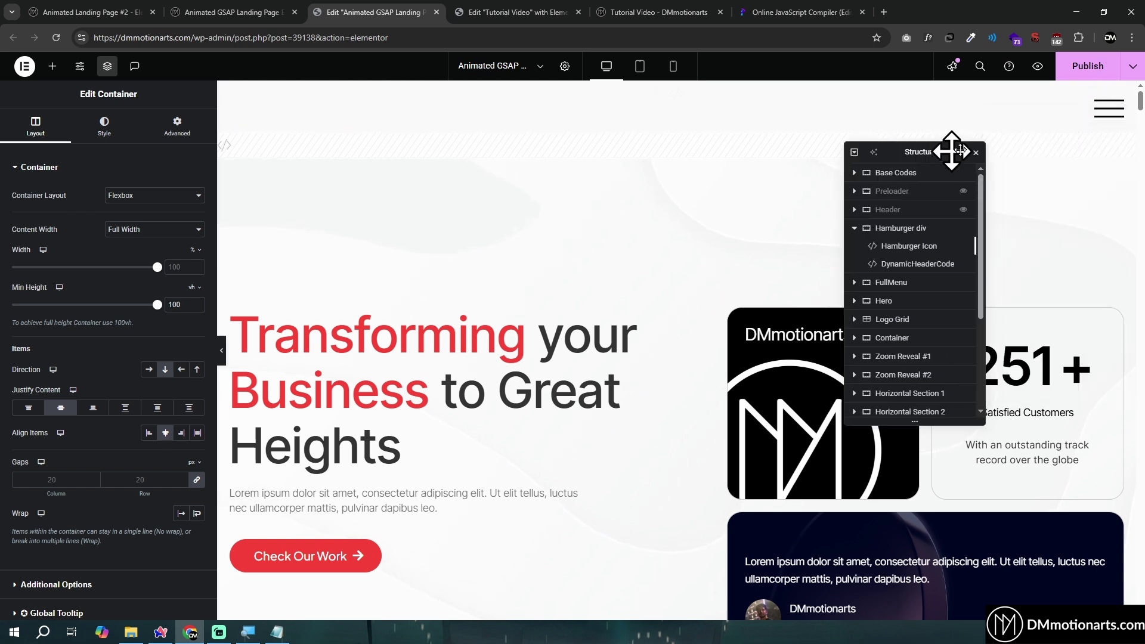
left_click(964, 211)
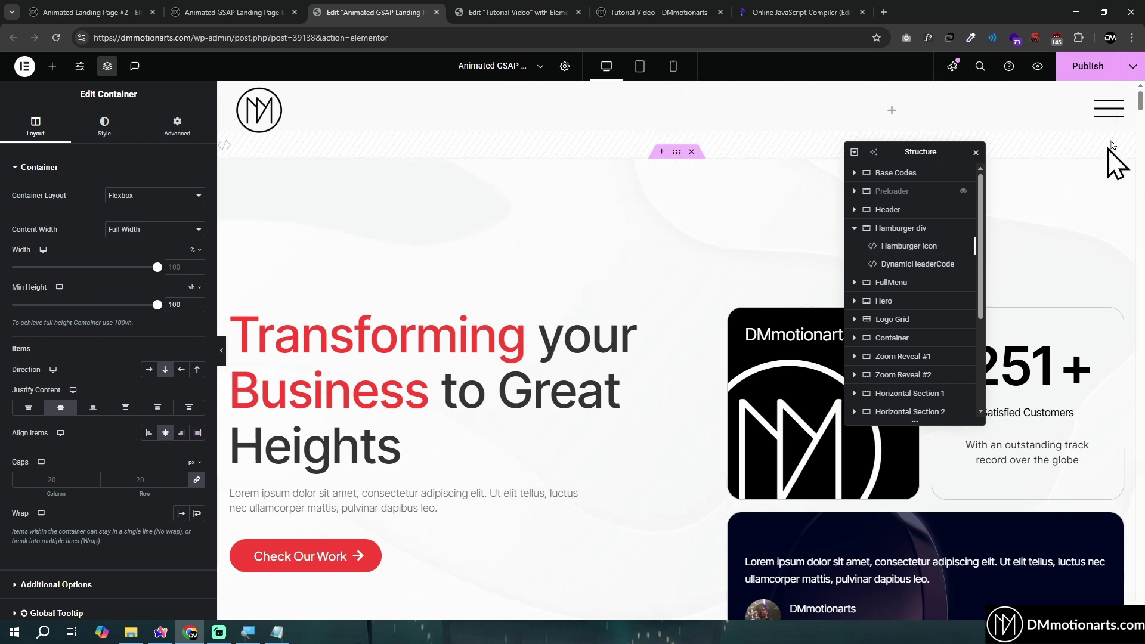
left_click(856, 210)
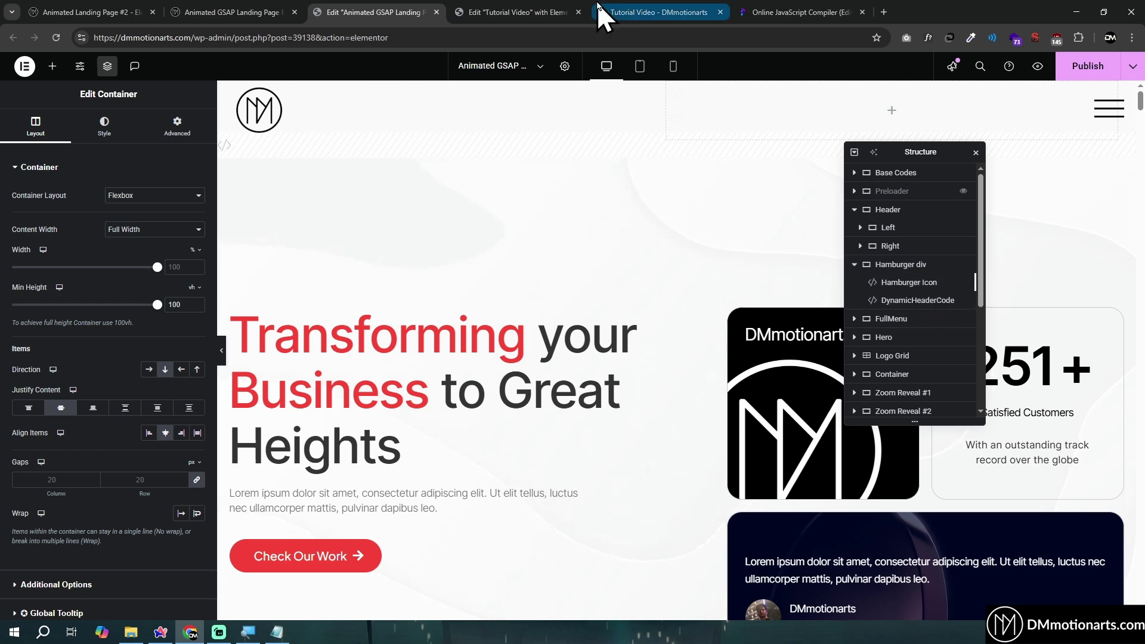
Return to the Tutorial Video page editor and rename the dark fixed container as Full Menu
left_click(525, 12)
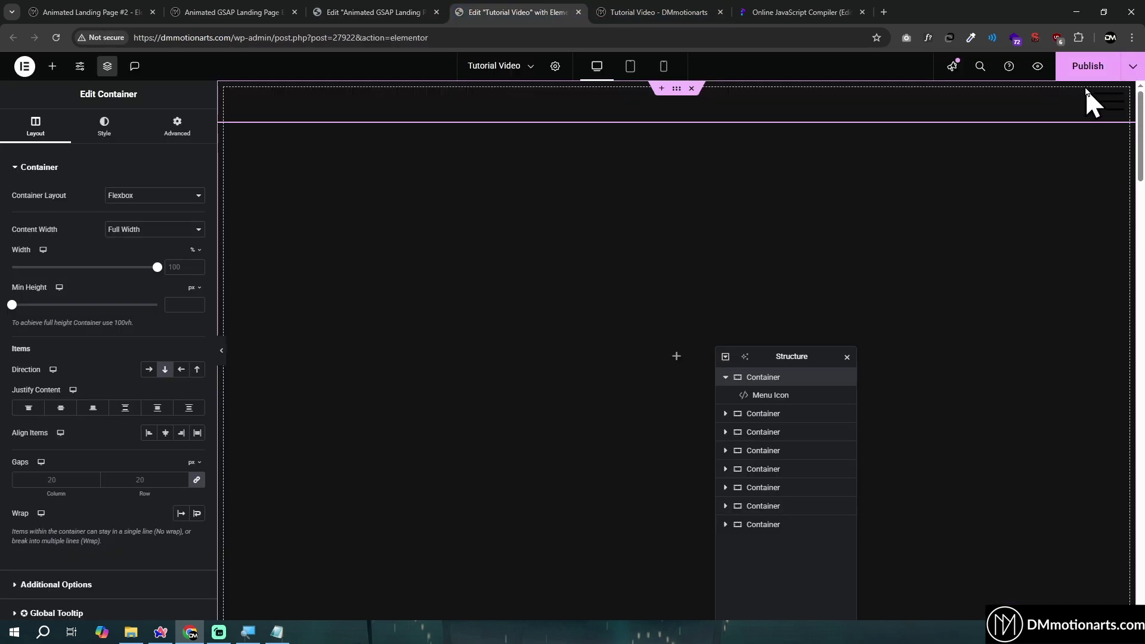
left_click(1110, 113)
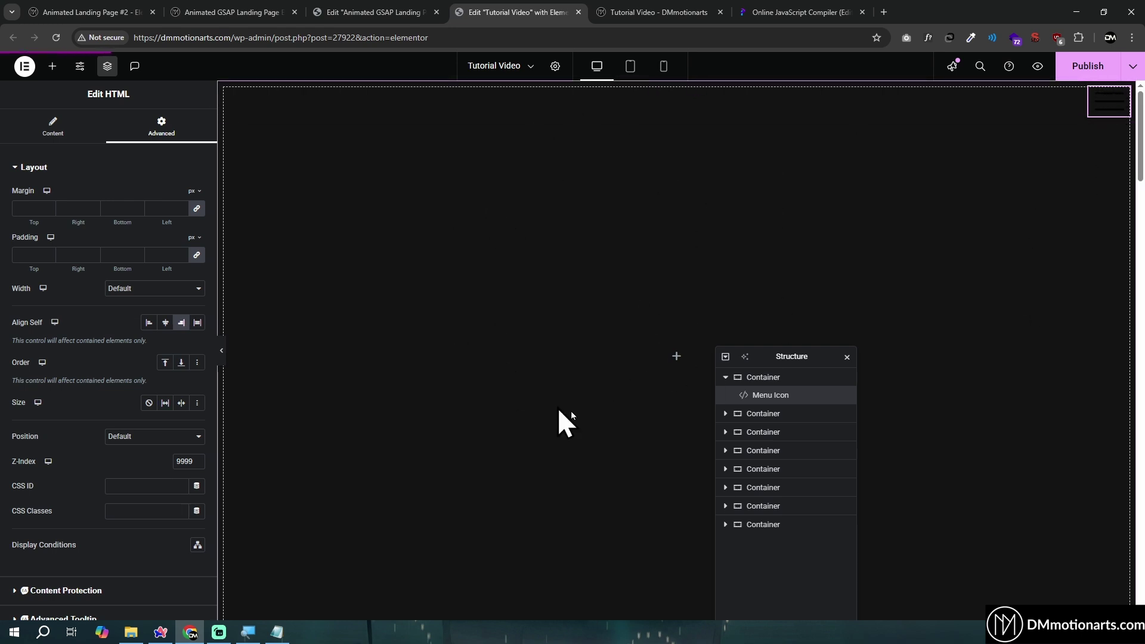
left_click_drag(765, 361, 787, 231)
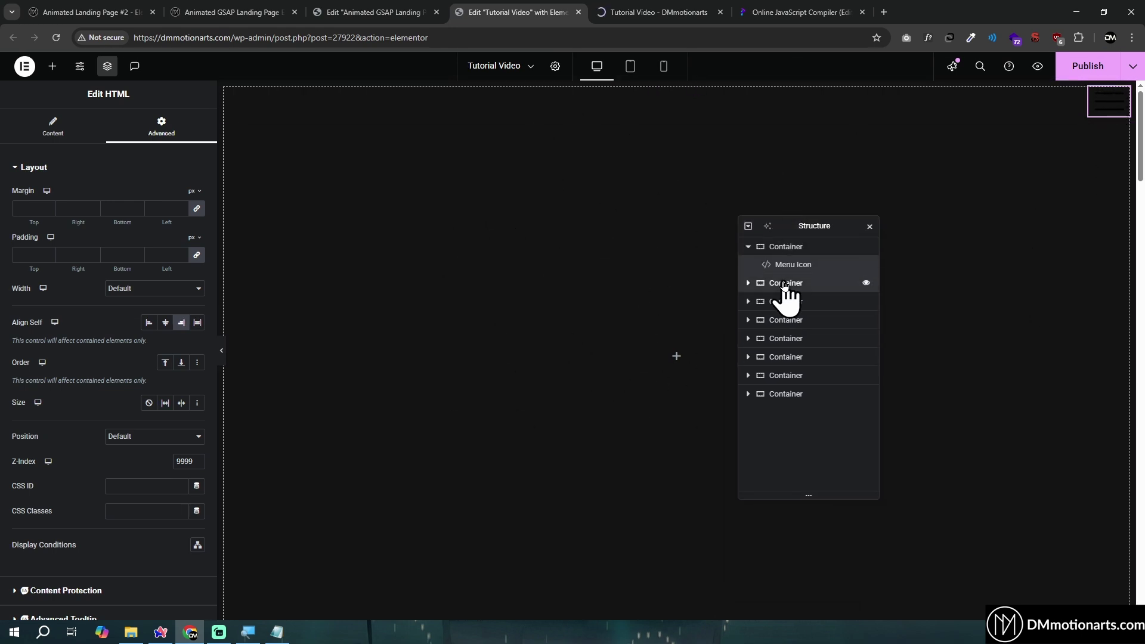
double_click(785, 286)
type("Full Menu")
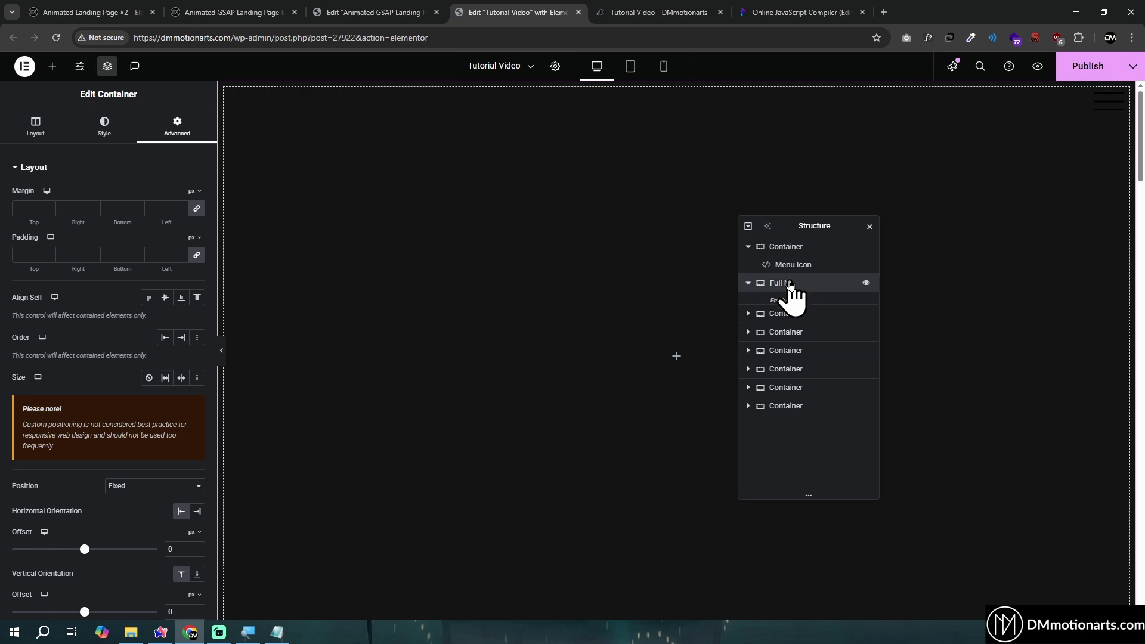
Remove the Full Menu container's background colour and clear its Classic background type
left_click(104, 126)
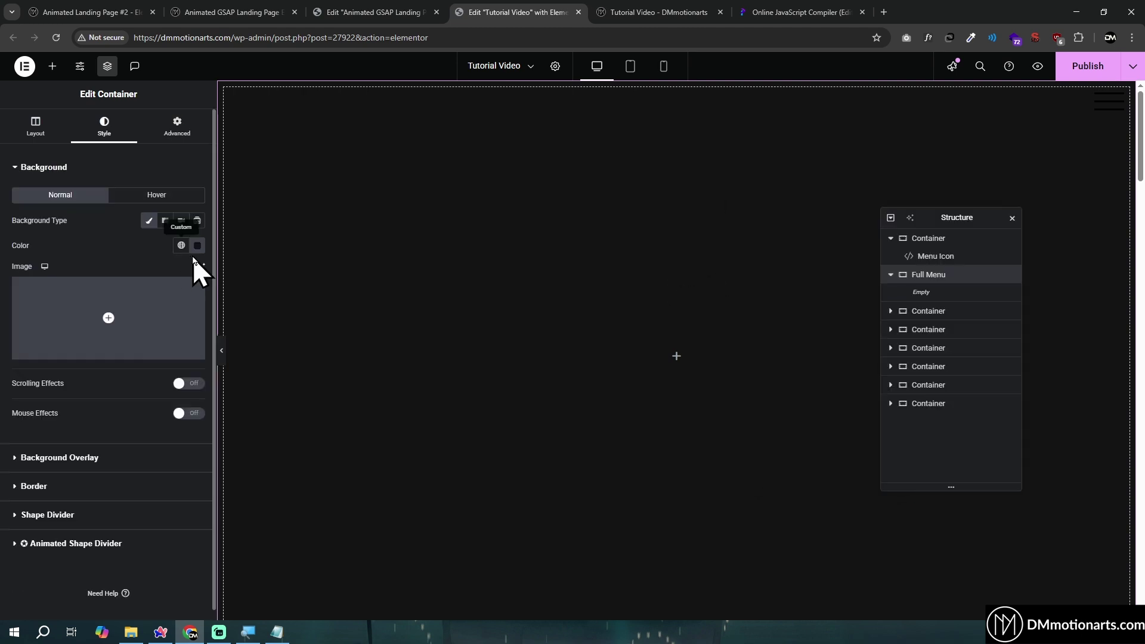
left_click(197, 245)
left_click(128, 308)
left_click_drag(129, 308, 117, 299)
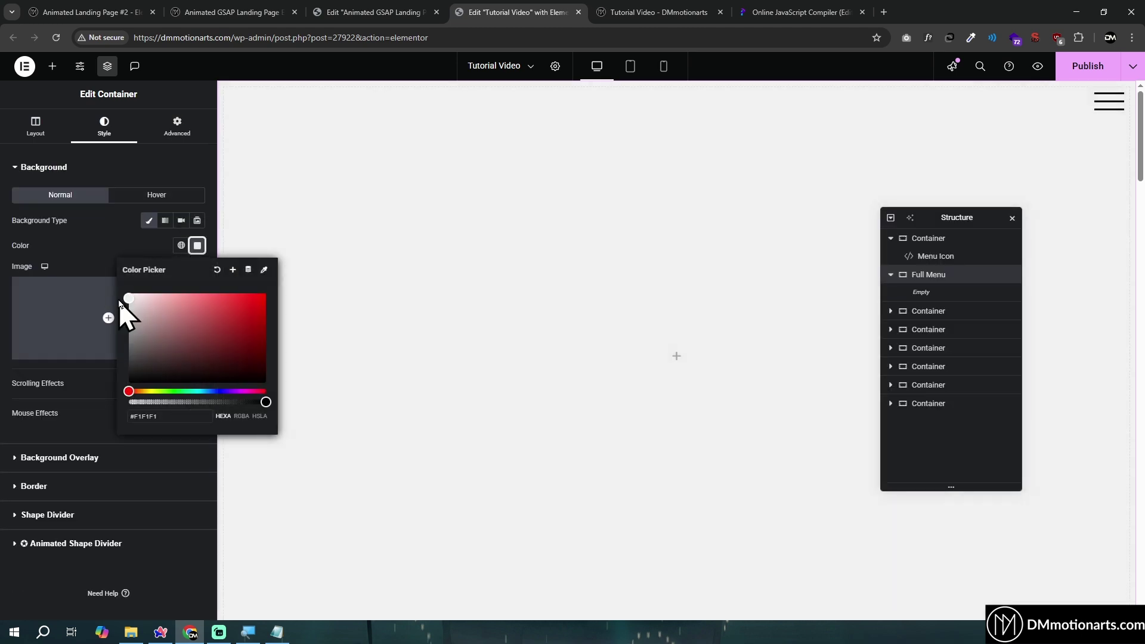
left_click(216, 270)
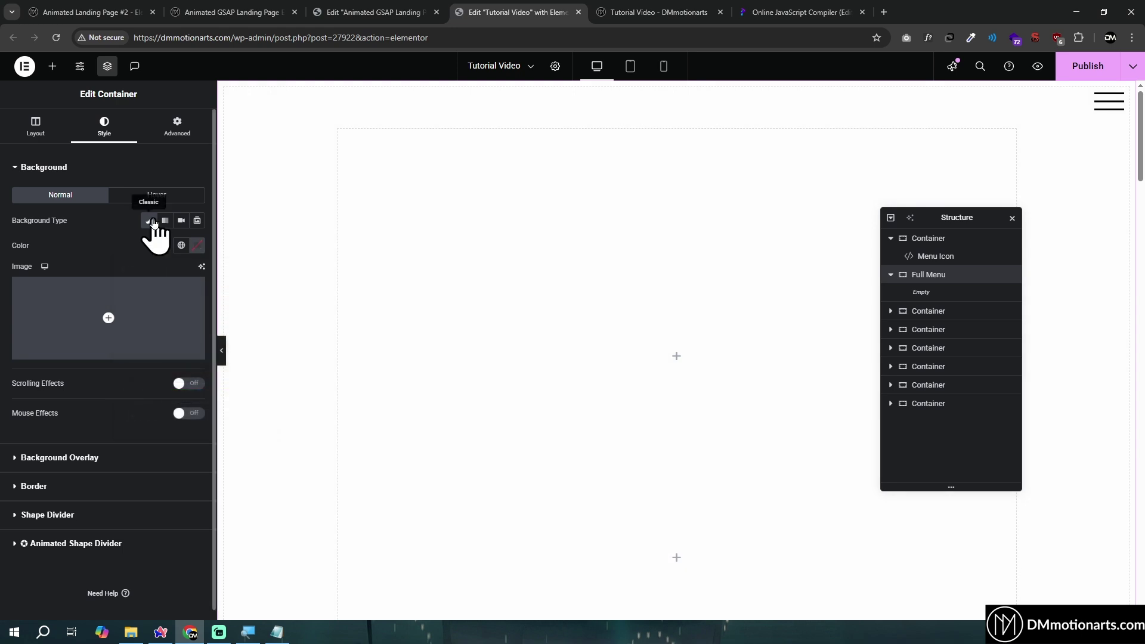
left_click(148, 221)
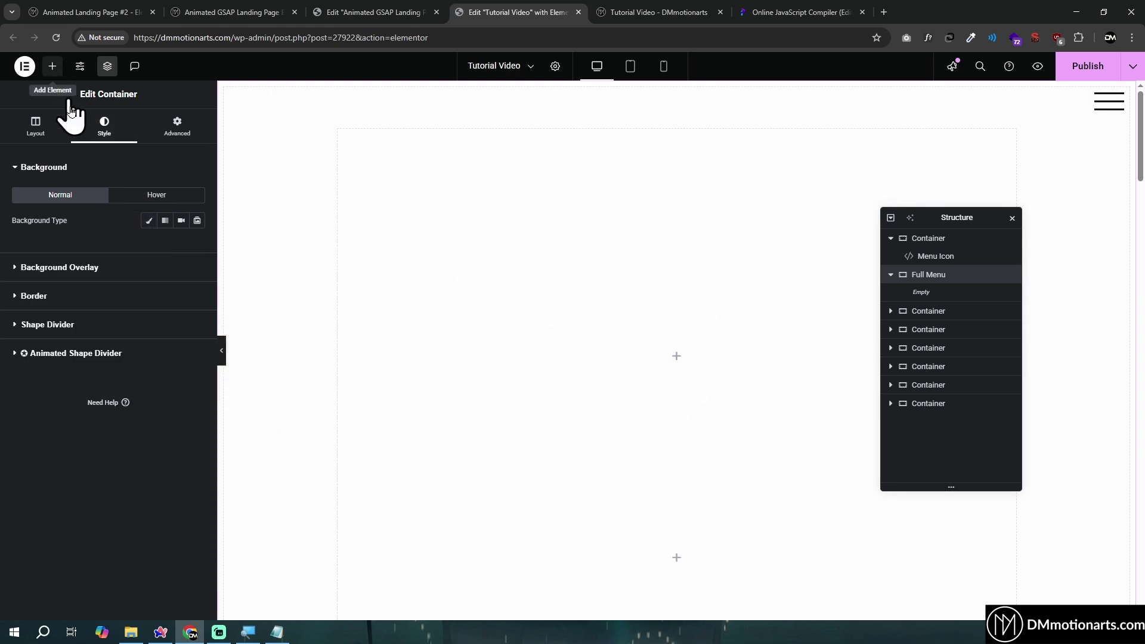
Add a container inside Full Menu with Full Width content and a minimum height of 100 vh
left_click(52, 66)
left_click(67, 205)
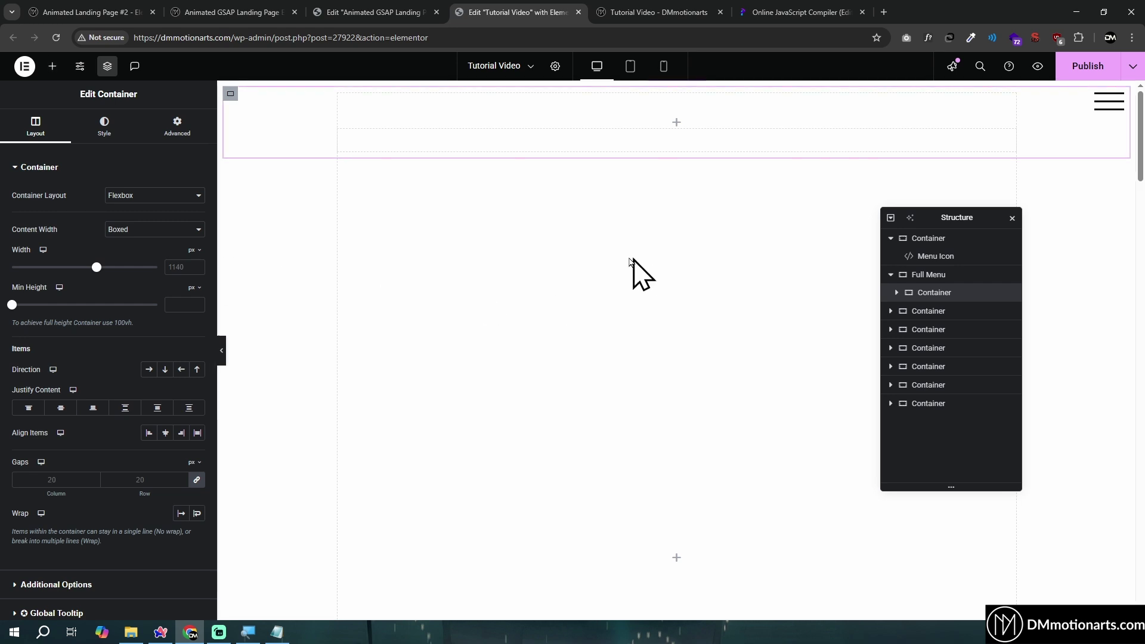
left_click(138, 229)
left_click(129, 258)
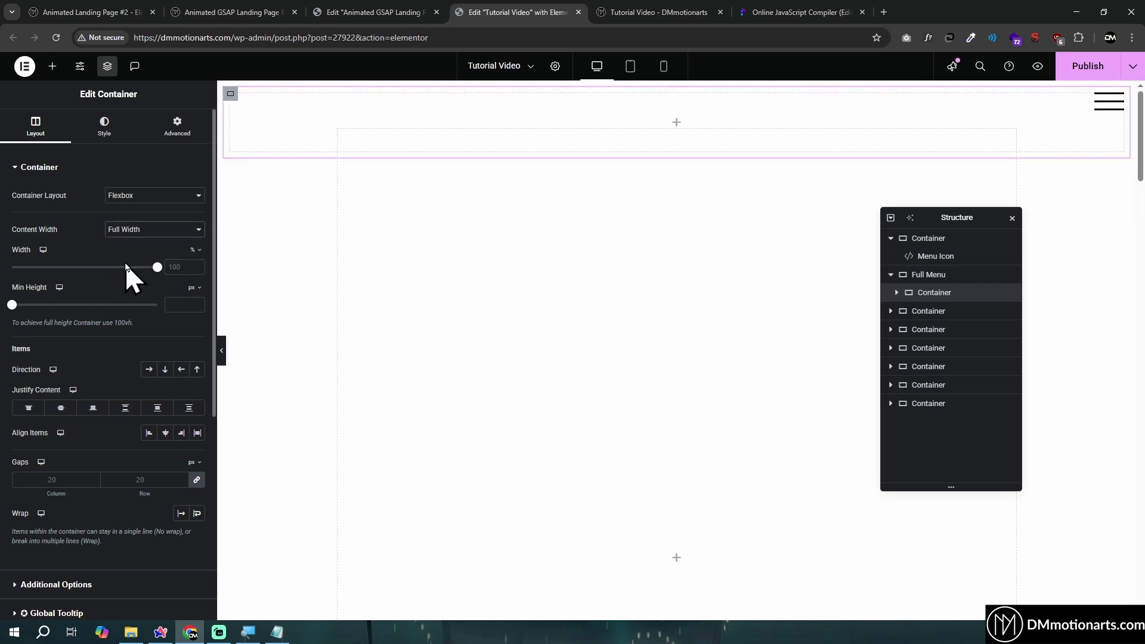
left_click(202, 302)
left_click(196, 288)
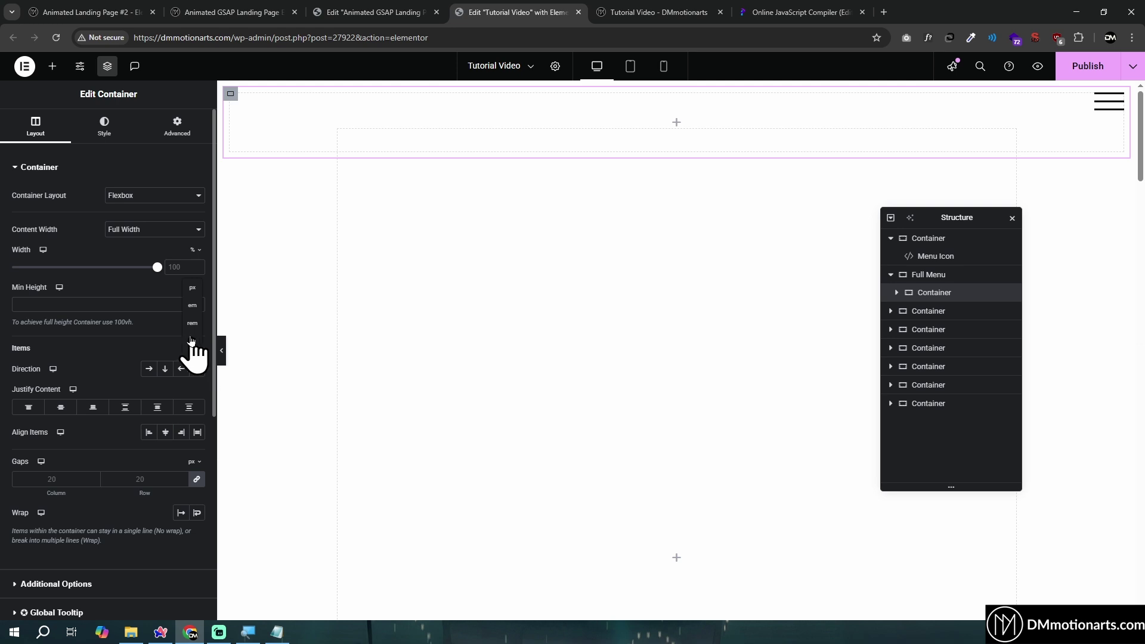
left_click(191, 341)
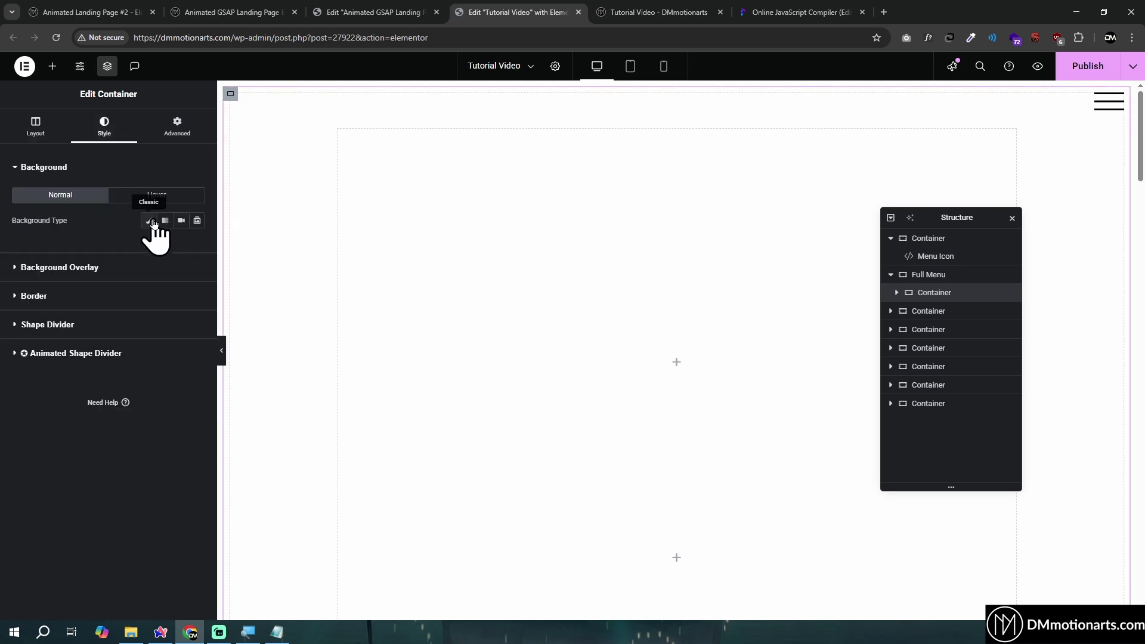
Give the nested container a dark Classic background colour and set its width to 25%
left_click(154, 224)
left_click(197, 245)
left_click_drag(166, 320, 111, 379)
left_click(37, 128)
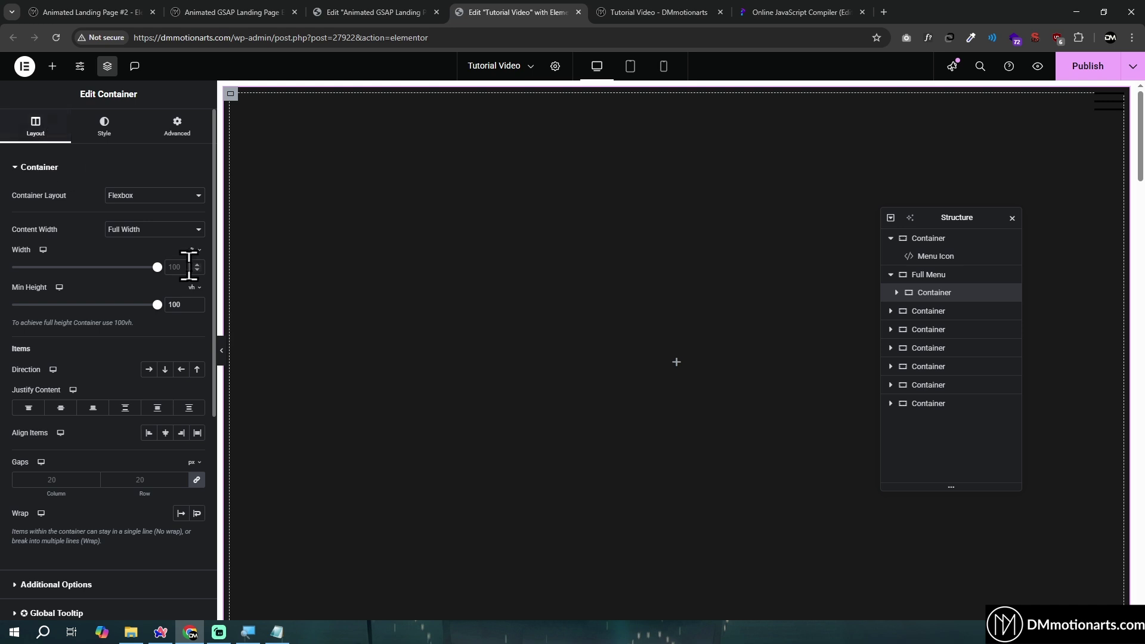
type("25")
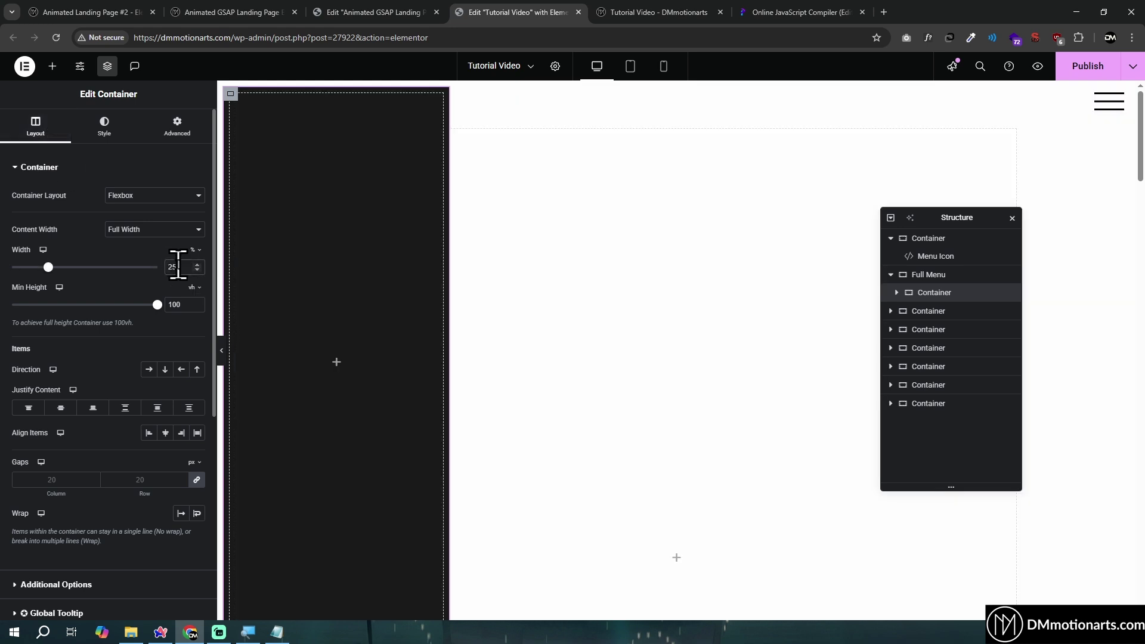
Duplicate the 25% wide container twice inside Full Menu
right_click(949, 293)
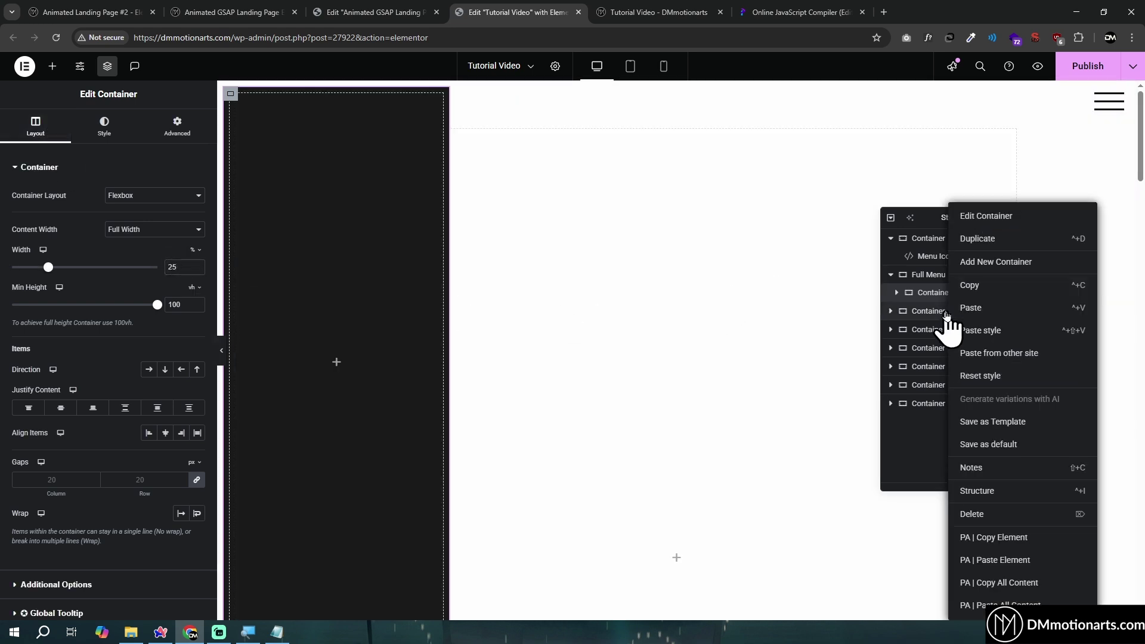
left_click(995, 240)
right_click(931, 311)
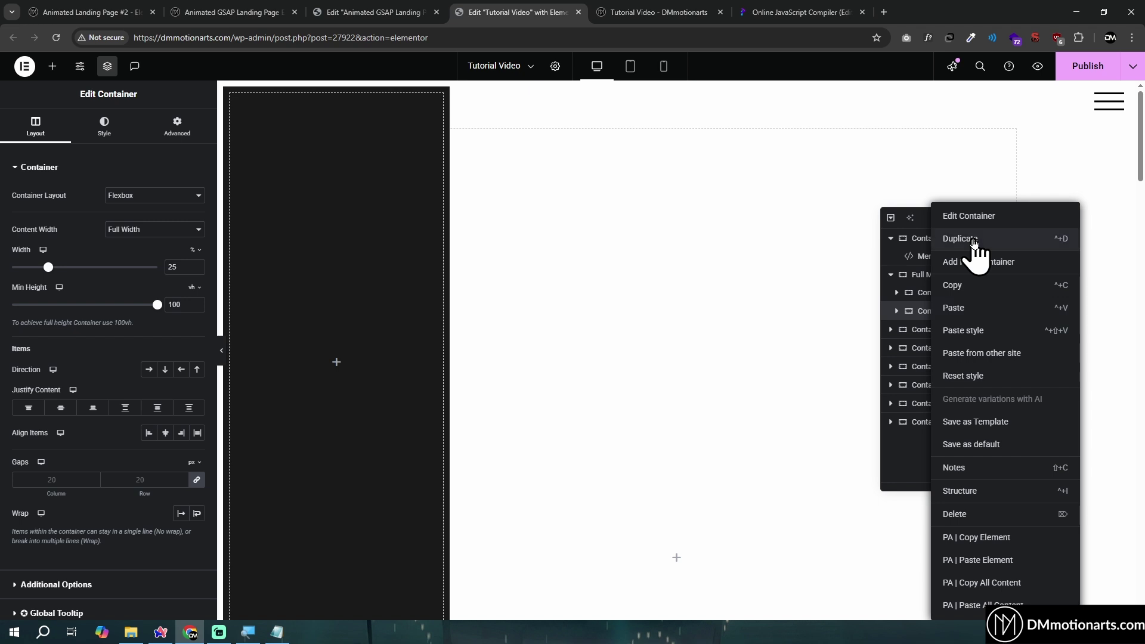
left_click(972, 239)
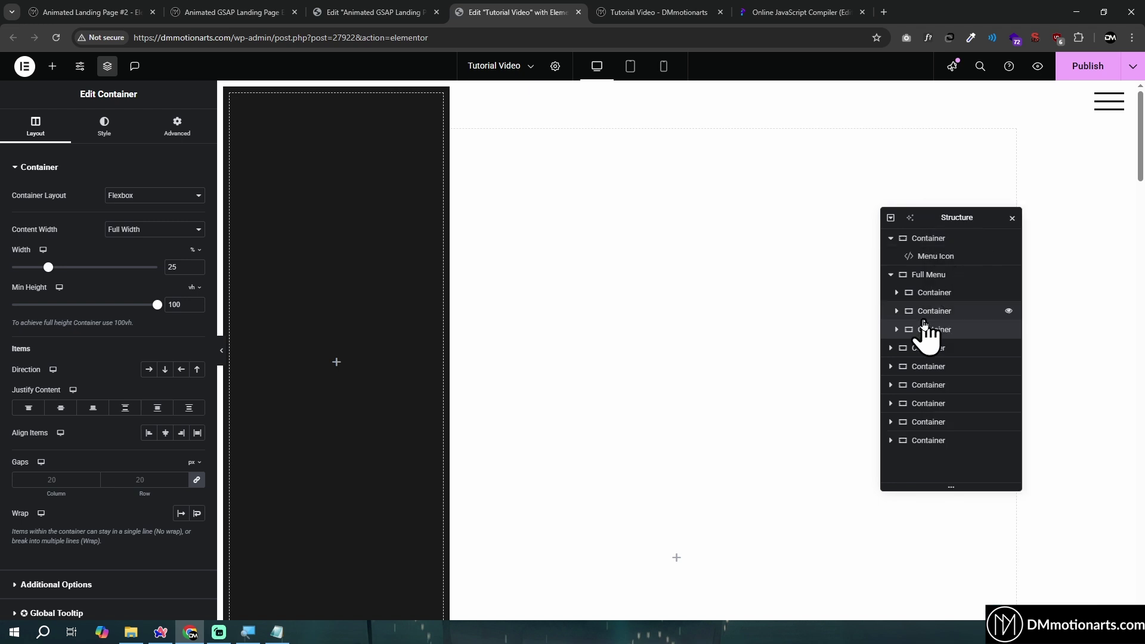
Set the Full Menu container's direction to a horizontal row
left_click(926, 275)
left_click(53, 136)
left_click(149, 370)
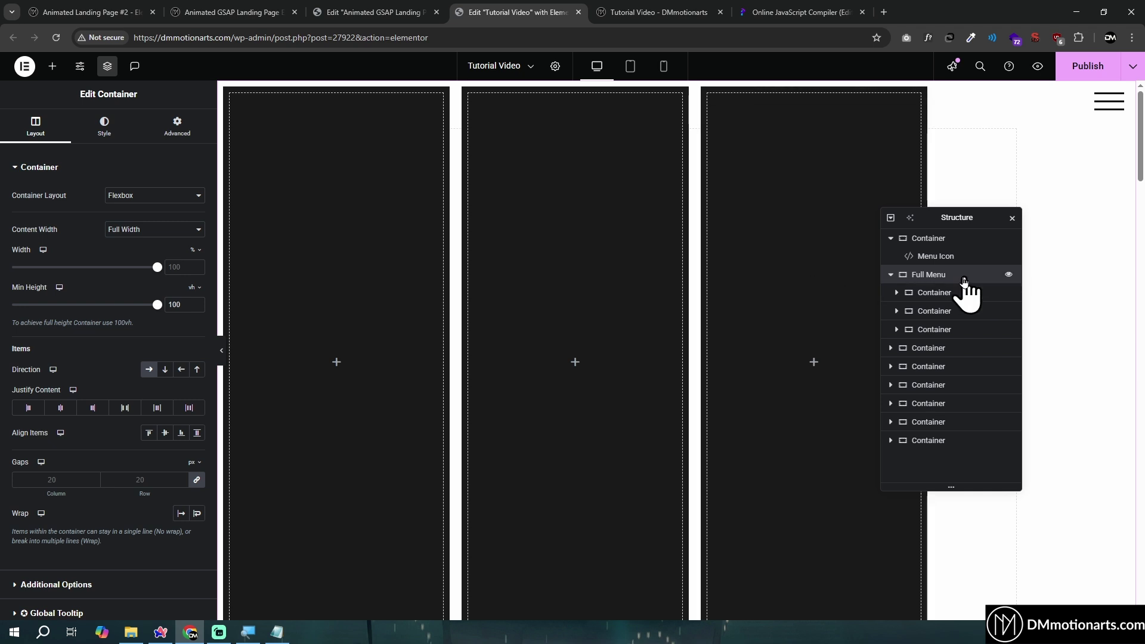
Set Full Menu's Align Items to Start and reduce the middle column's minimum height to 67 vh
left_click(946, 329)
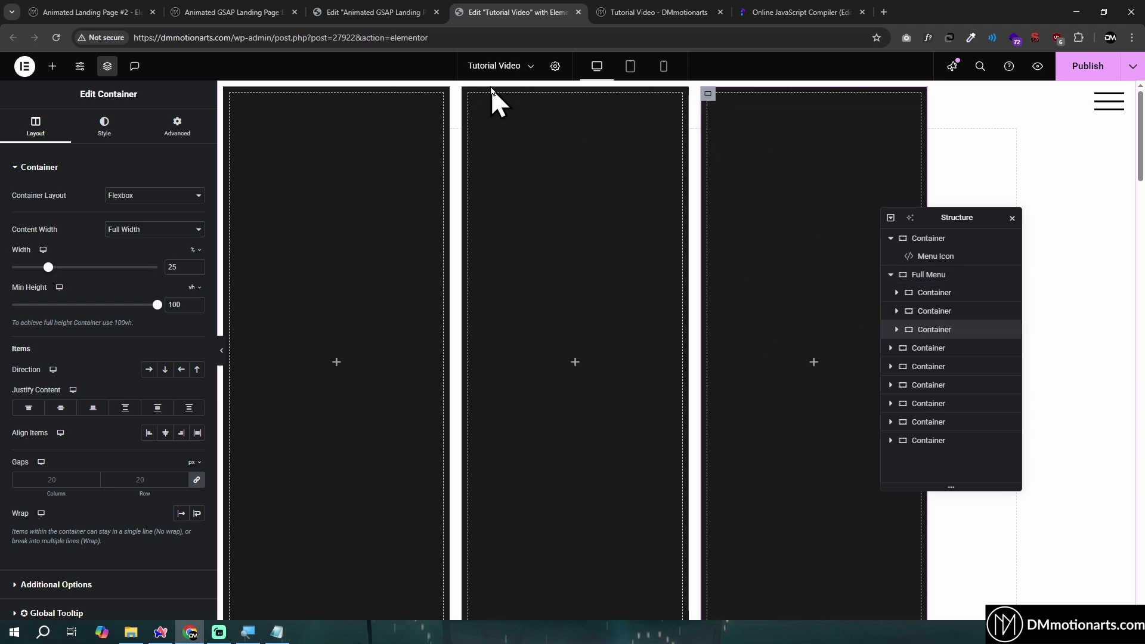
left_click(473, 108)
left_click_drag(130, 311, 93, 311)
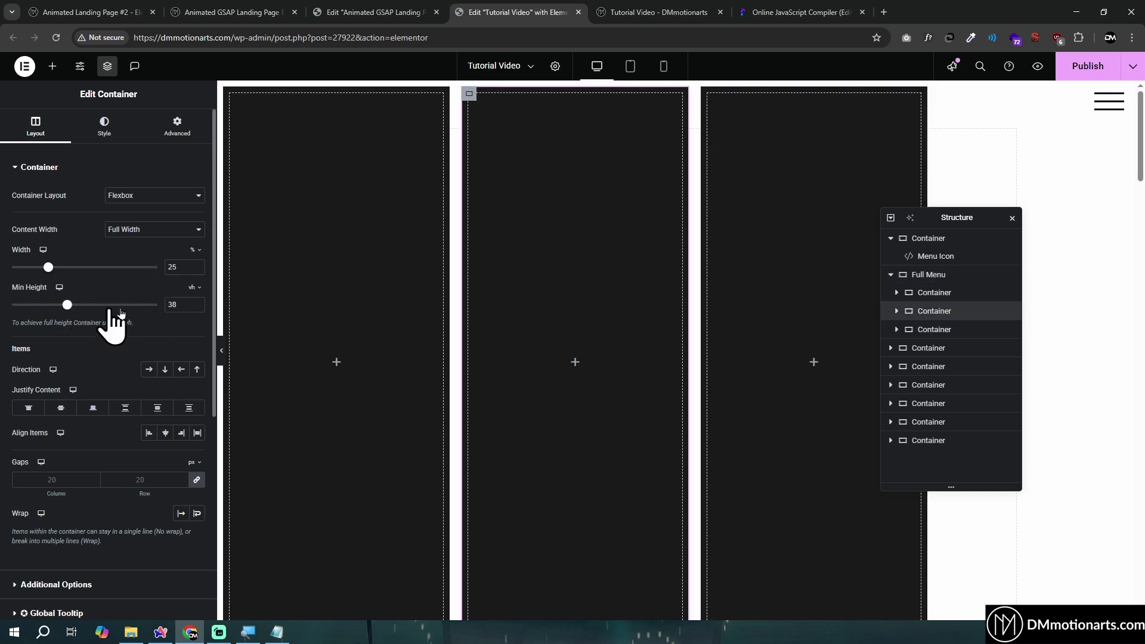
left_click(918, 280)
left_click(150, 433)
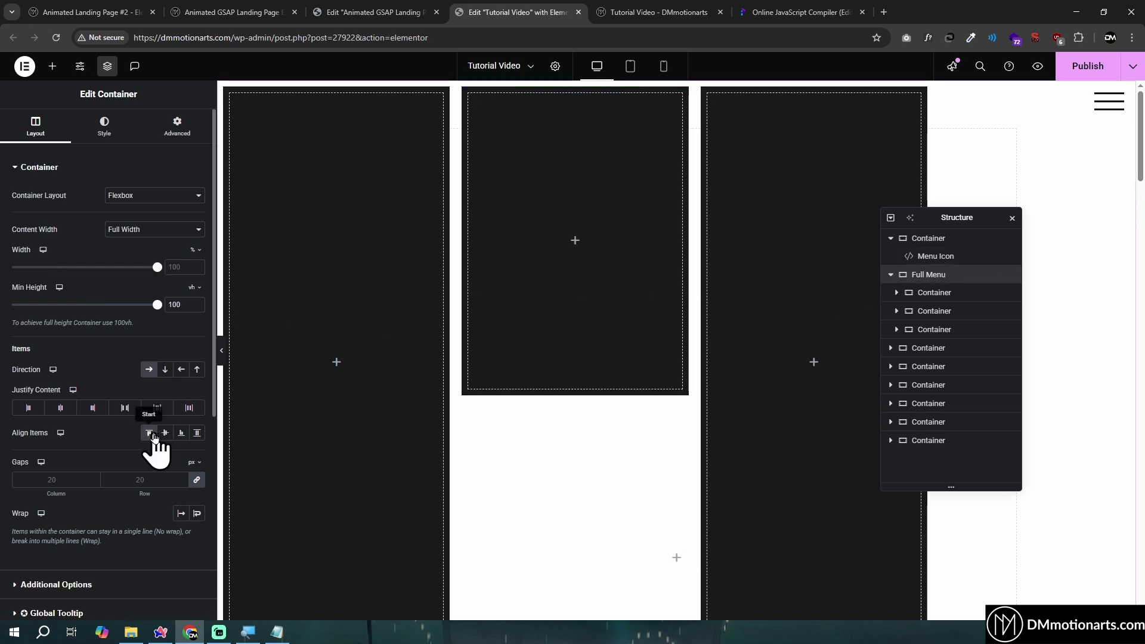
left_click(469, 96)
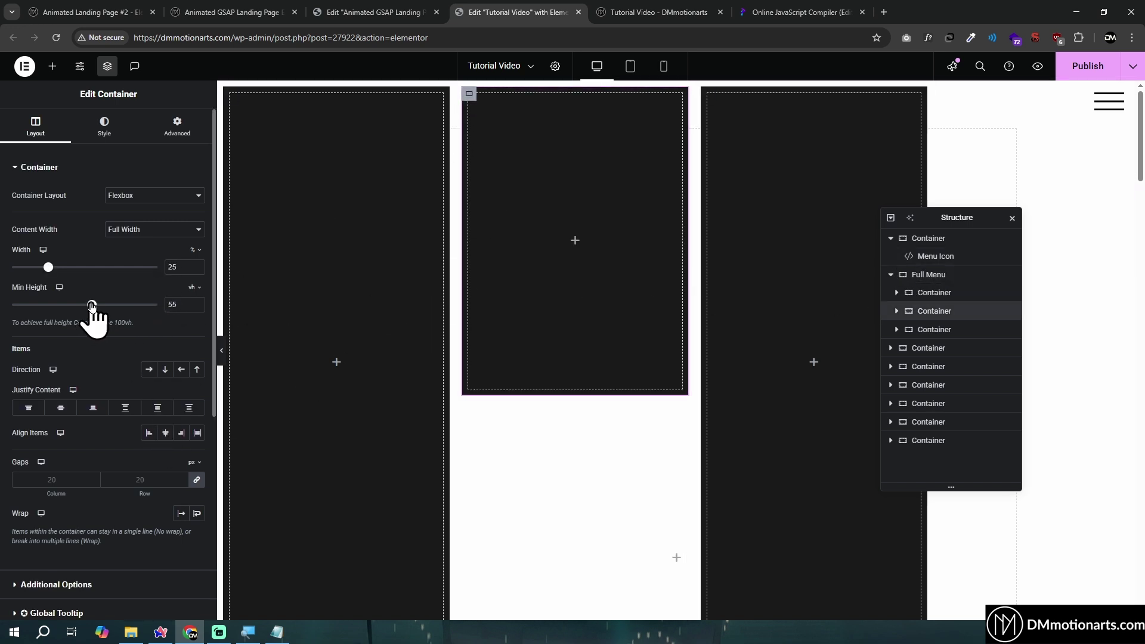
left_click_drag(91, 306, 109, 305)
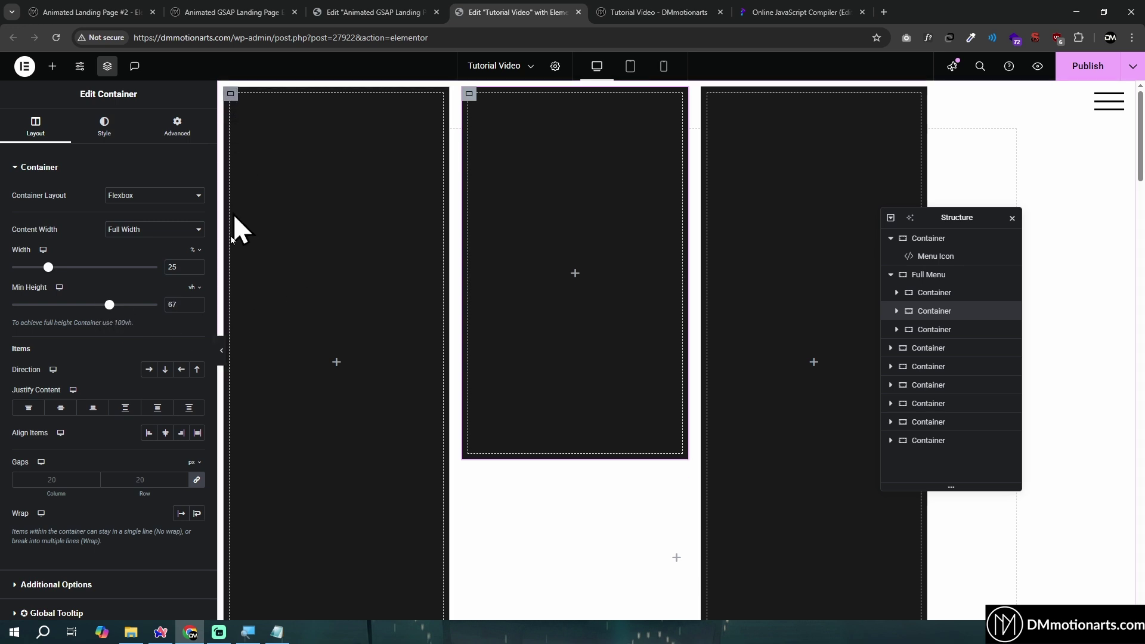
Try clearing Full Menu's Align Items and toggling the middle column's Align Self, then restore Full Menu's Align Items to Start
left_click(929, 275)
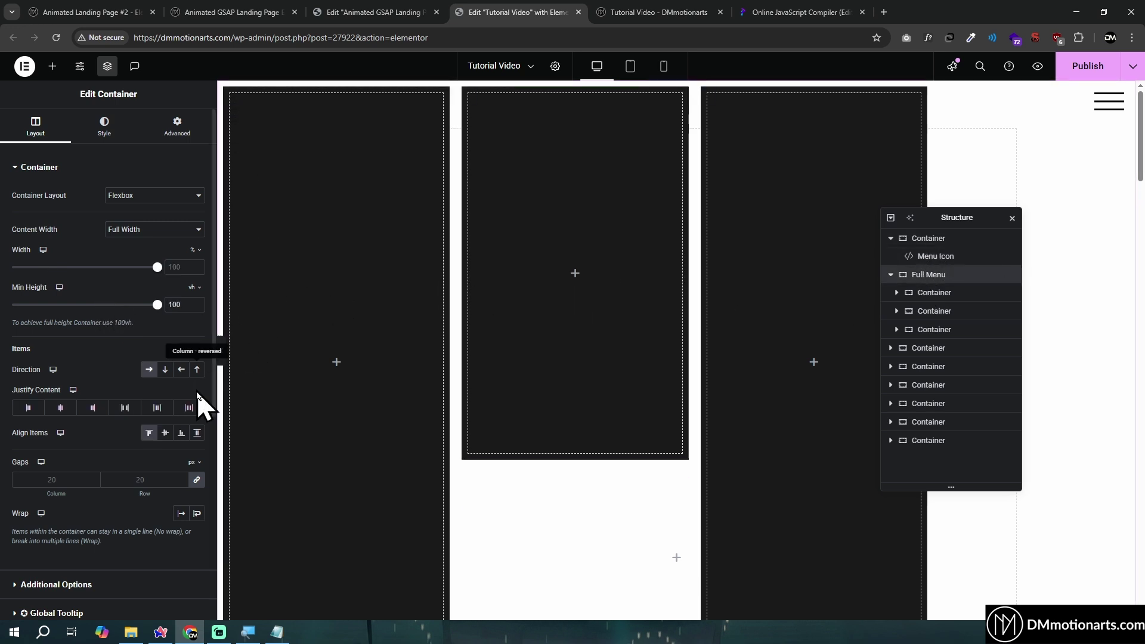
left_click(151, 437)
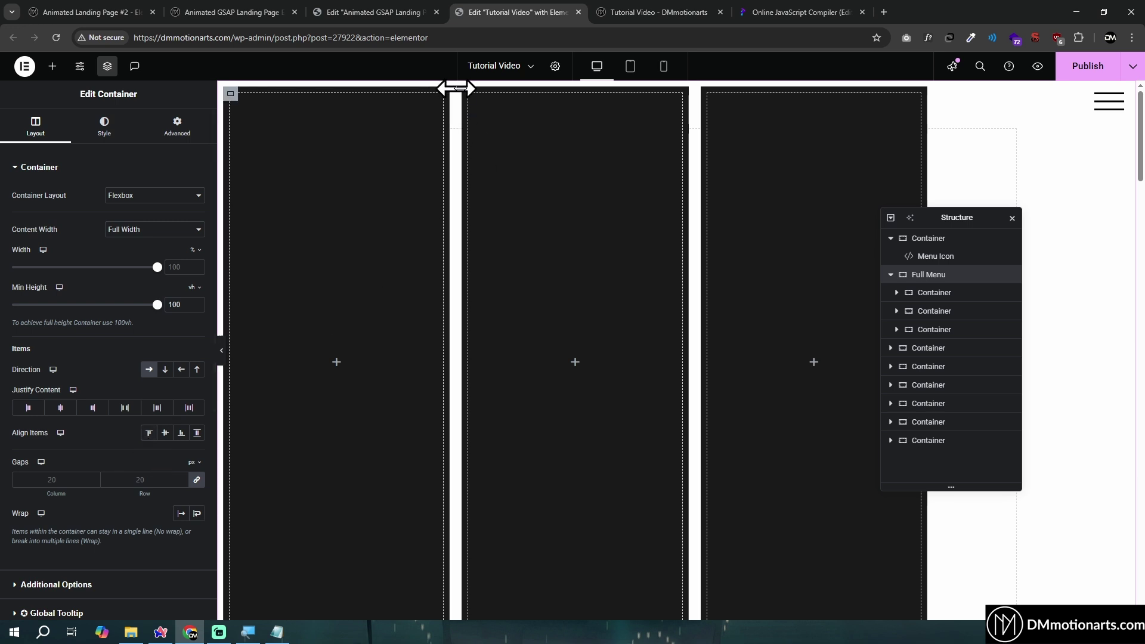
left_click(468, 102)
left_click(173, 129)
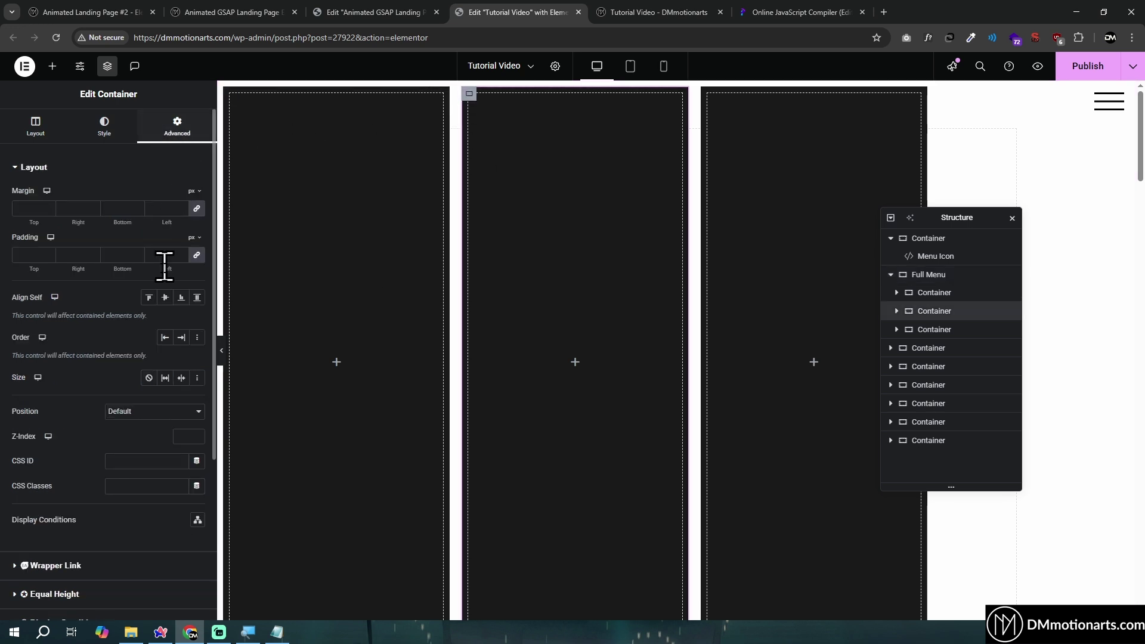
left_click(149, 297)
left_click(149, 298)
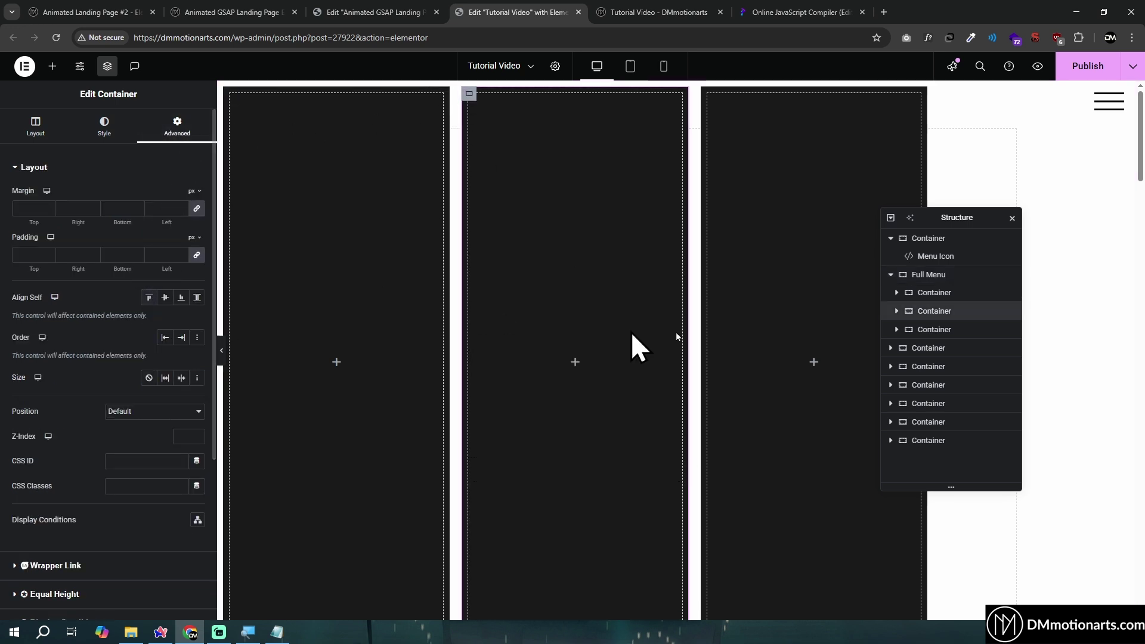
left_click(922, 274)
left_click(150, 437)
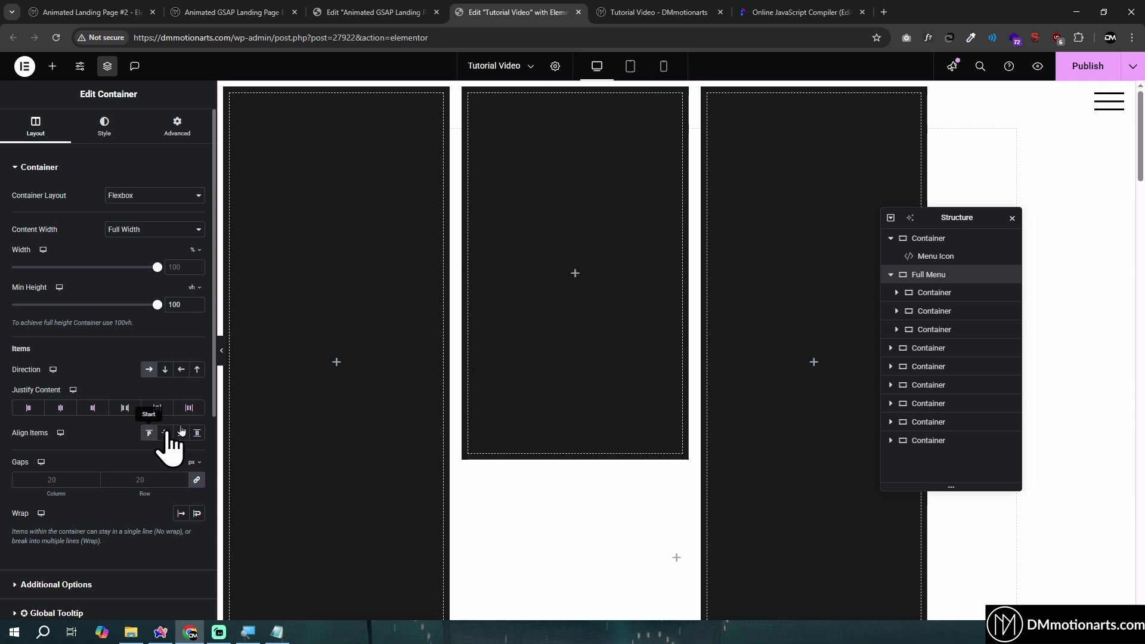
Set the first column's minimum height to 50 vh and reselect the Full Menu container
left_click(232, 95)
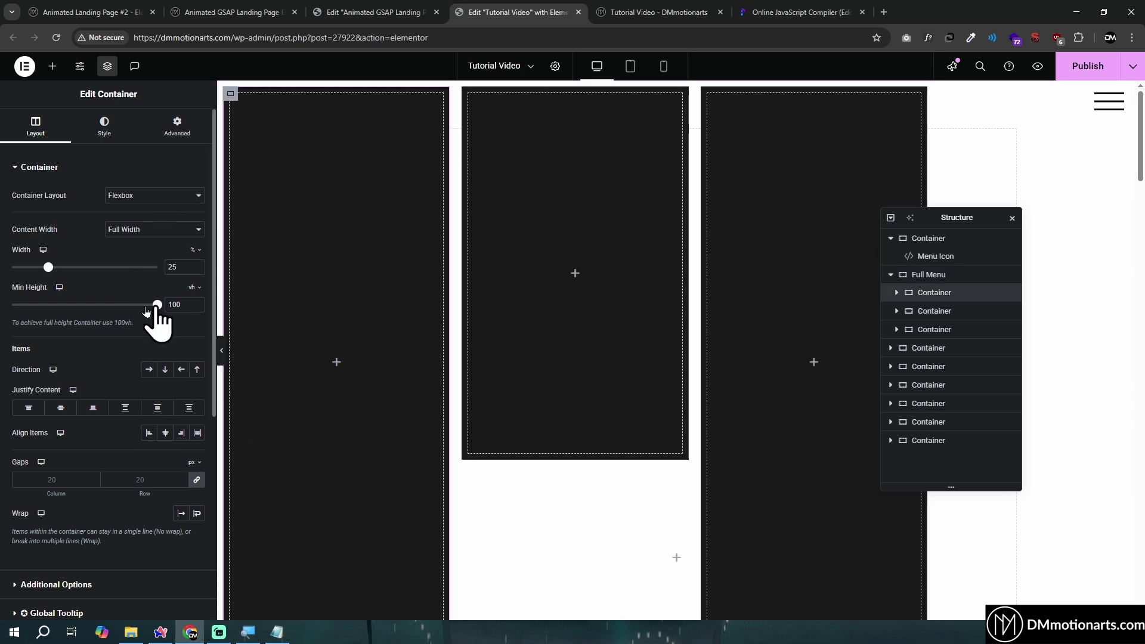
left_click_drag(148, 309, 84, 306)
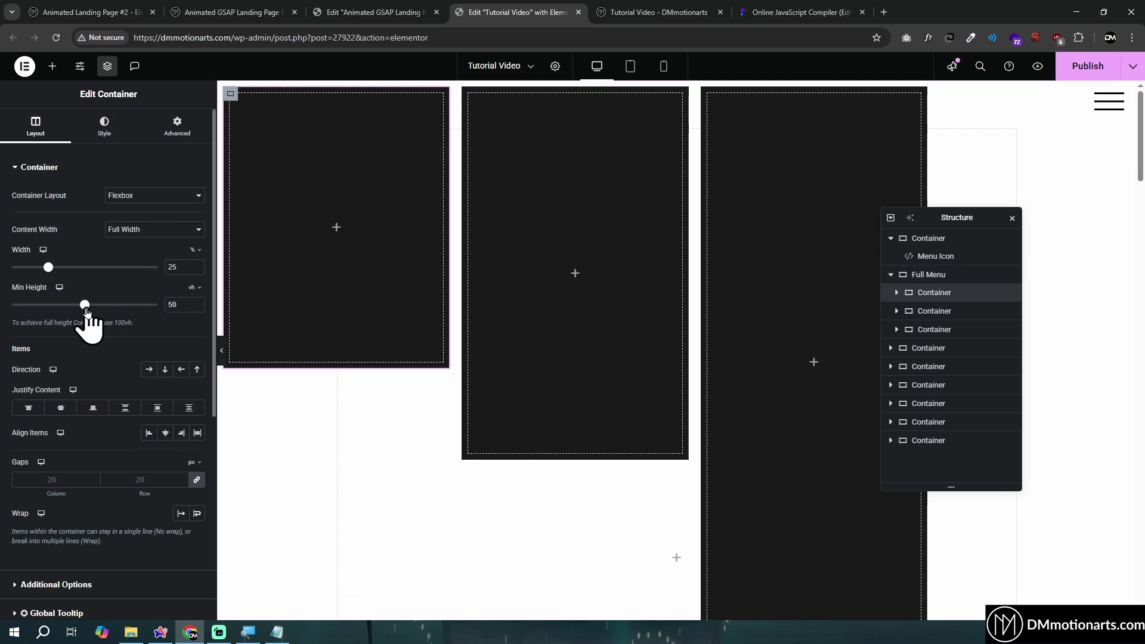
left_click(929, 274)
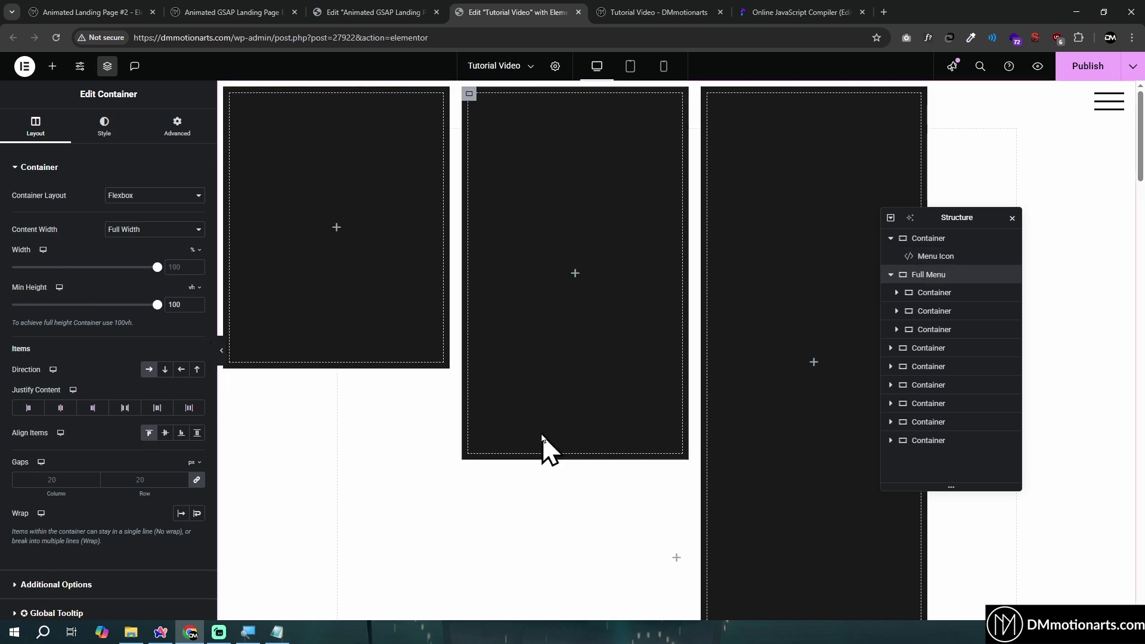
Open the hamburger menu on the live Animated GSAP Landing Page, examine its column layout, and return to the Tutorial Video editor
left_click(372, 3)
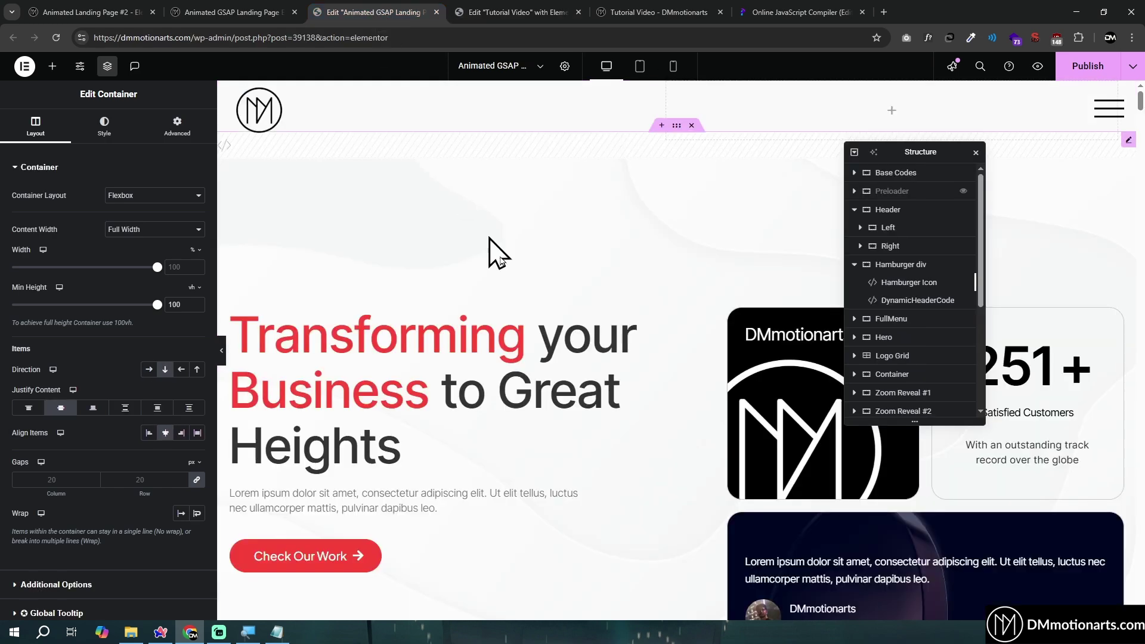
left_click(221, 3)
left_click(1109, 82)
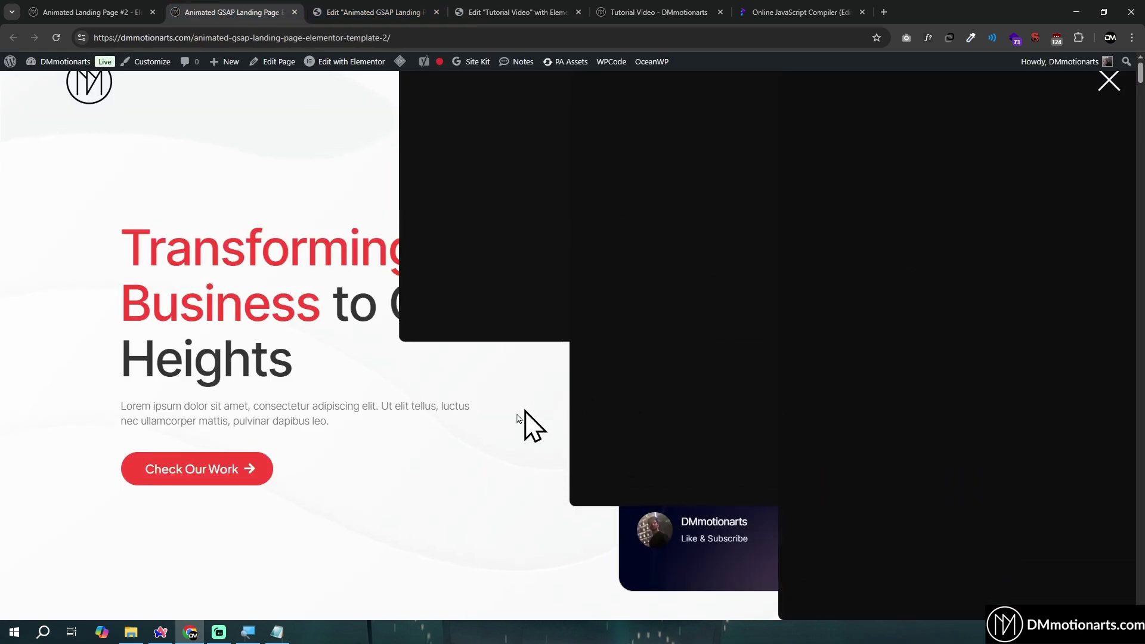
left_click(433, 3)
left_click(486, 3)
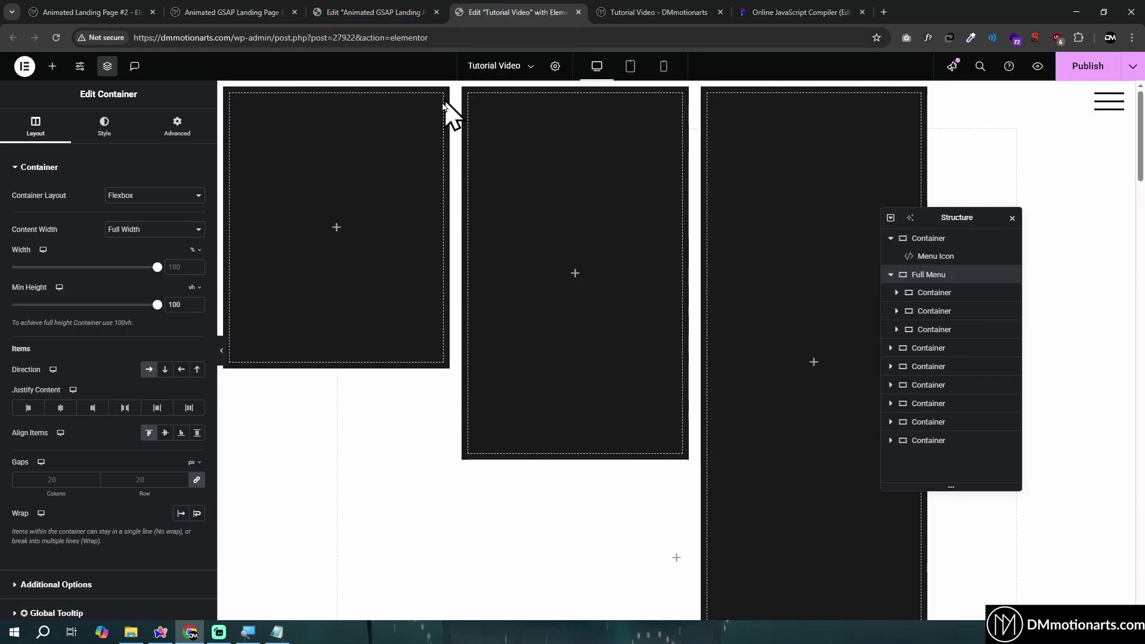
Set the Full Menu container's column and row gaps to 0 and its Justify Content to End
left_click(103, 133)
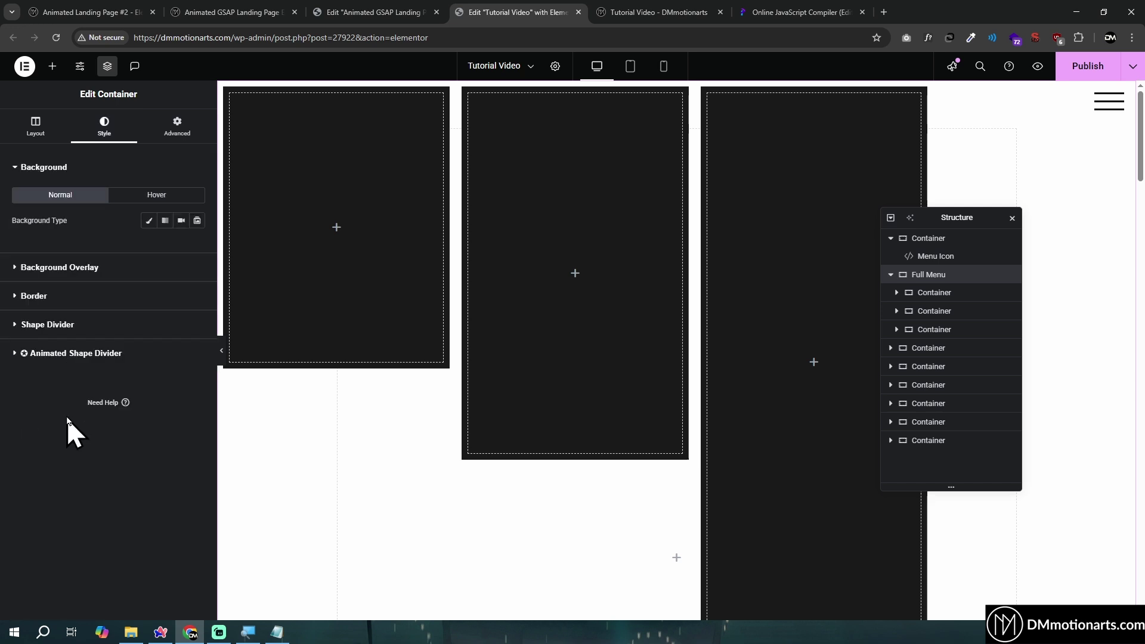
left_click(48, 301)
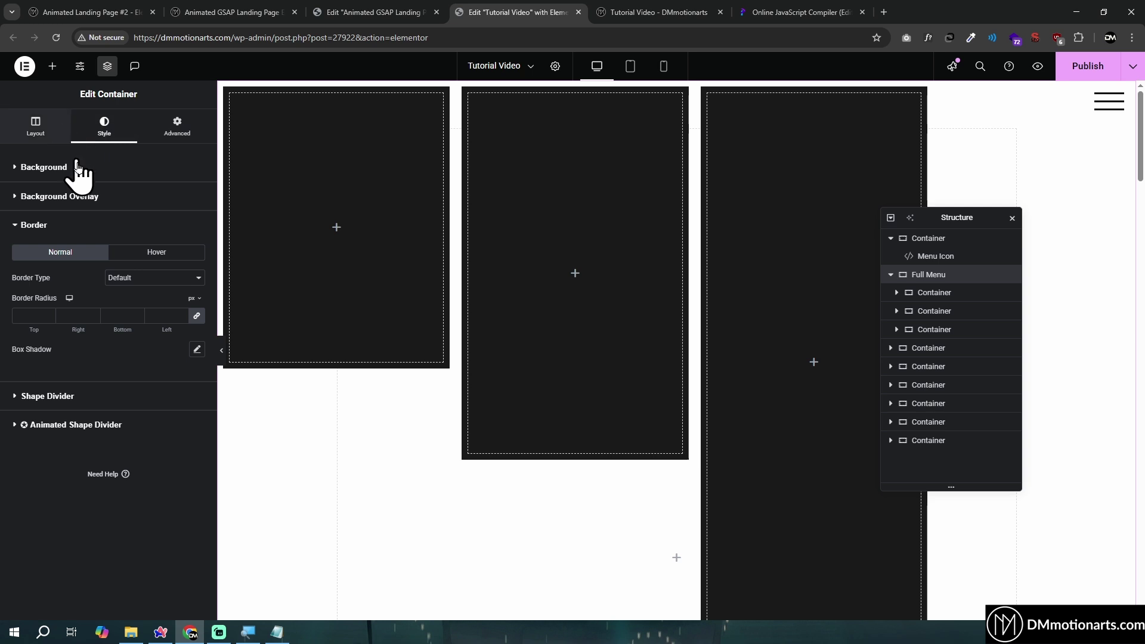
left_click(35, 127)
type("0")
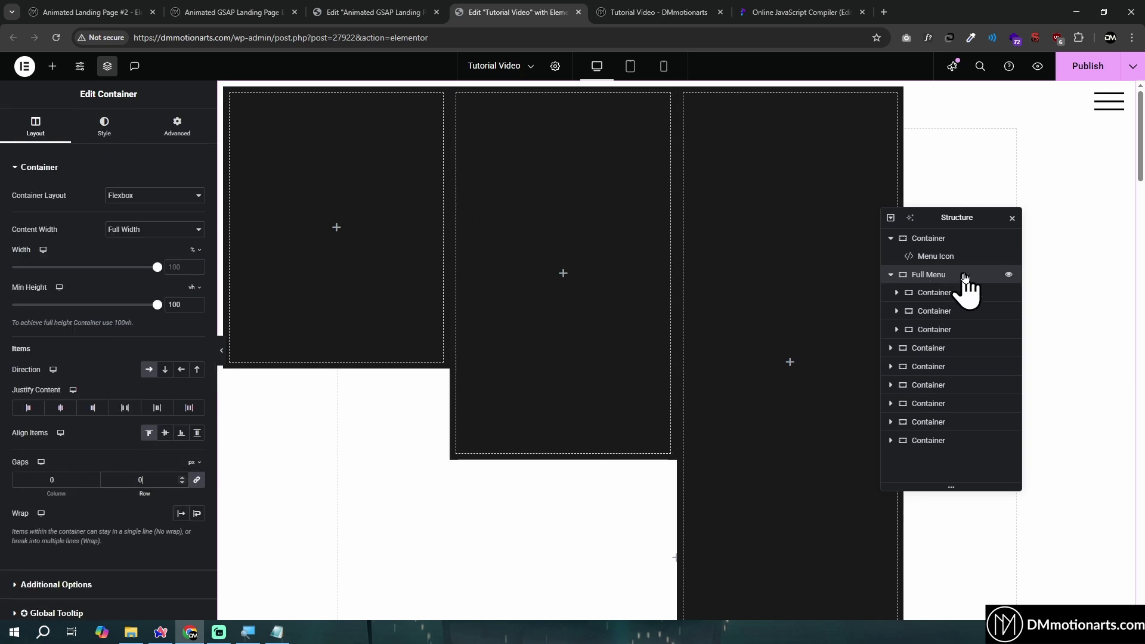
left_click(94, 408)
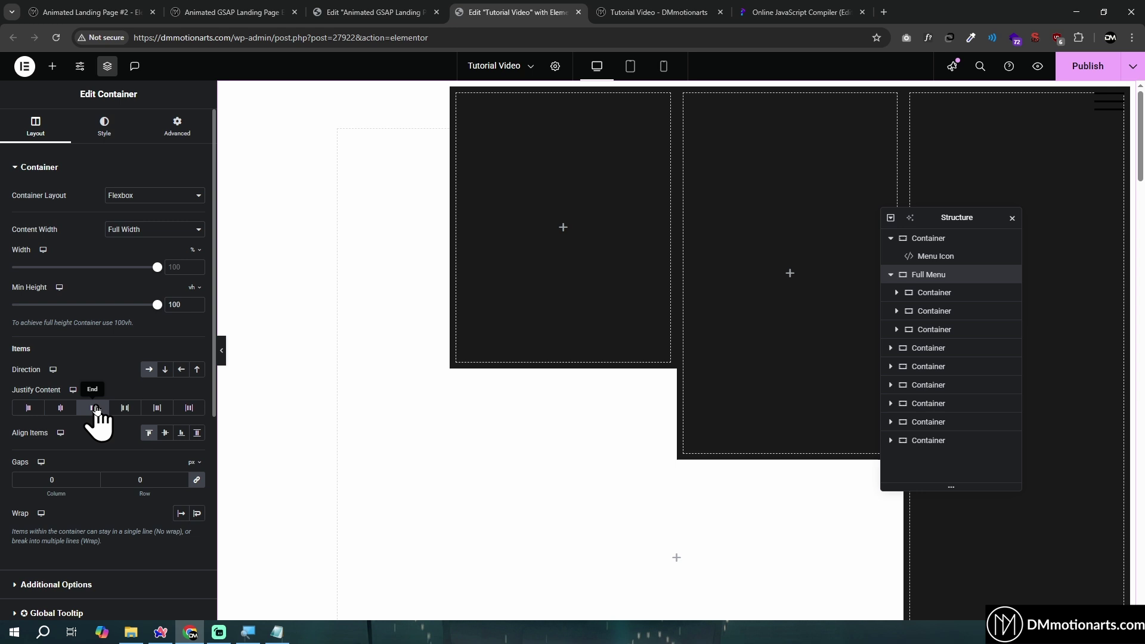
Set the Full Menu container's padding to 0 px on all four sides
left_click(162, 139)
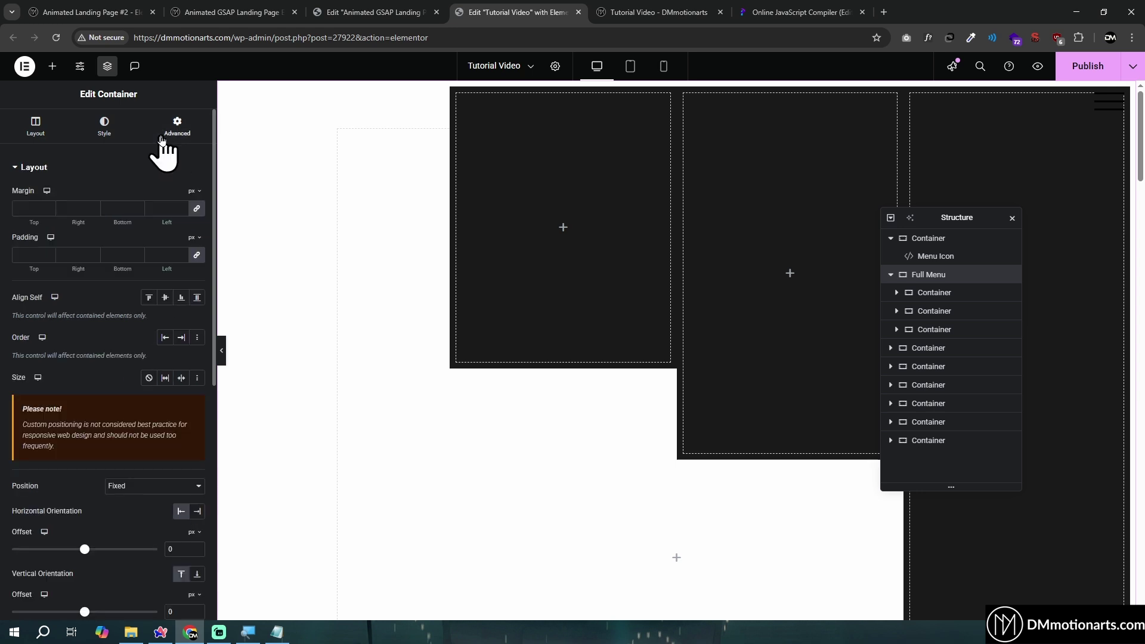
left_click(160, 253)
type("0")
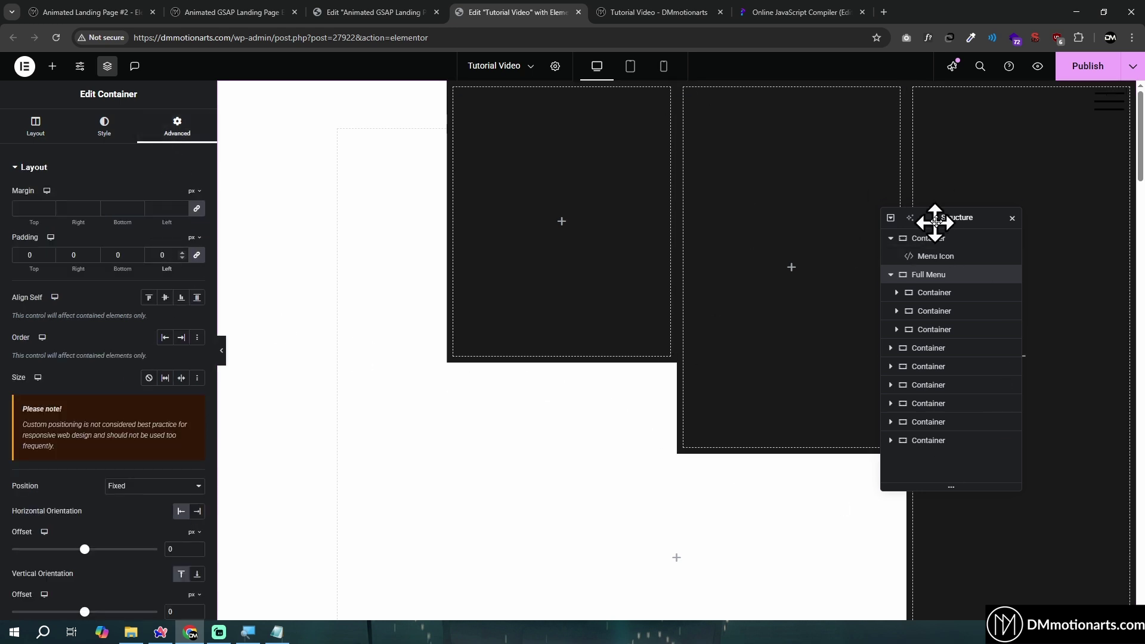
Set the third column's width to 40% for the tablet layout and return to the desktop view
left_click_drag(933, 220, 588, 235)
left_click(590, 345)
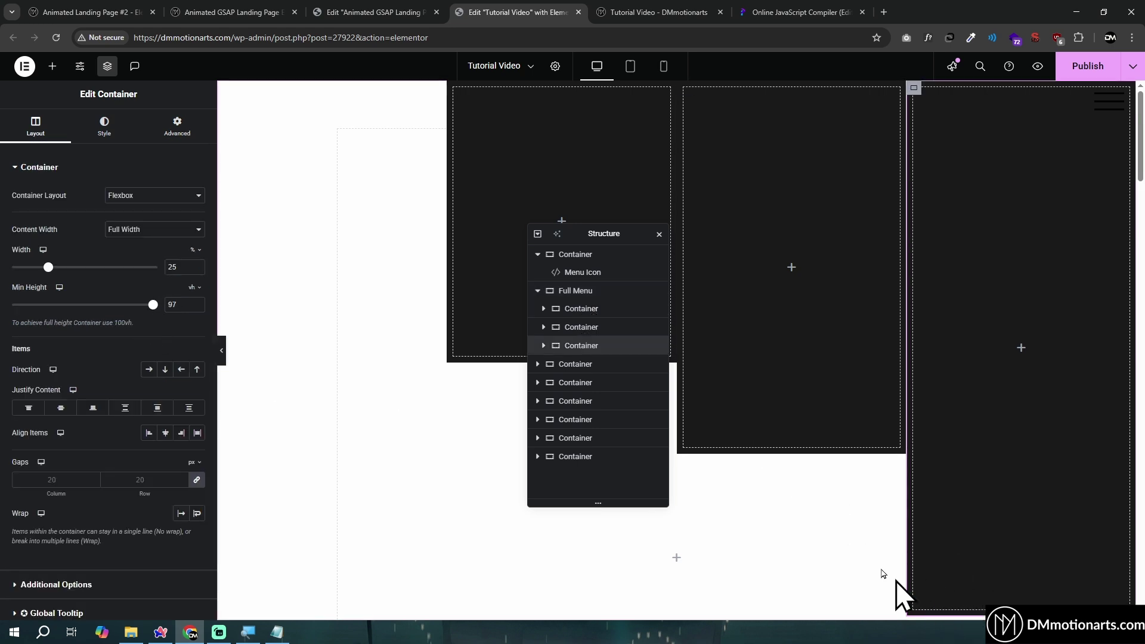
left_click(631, 66)
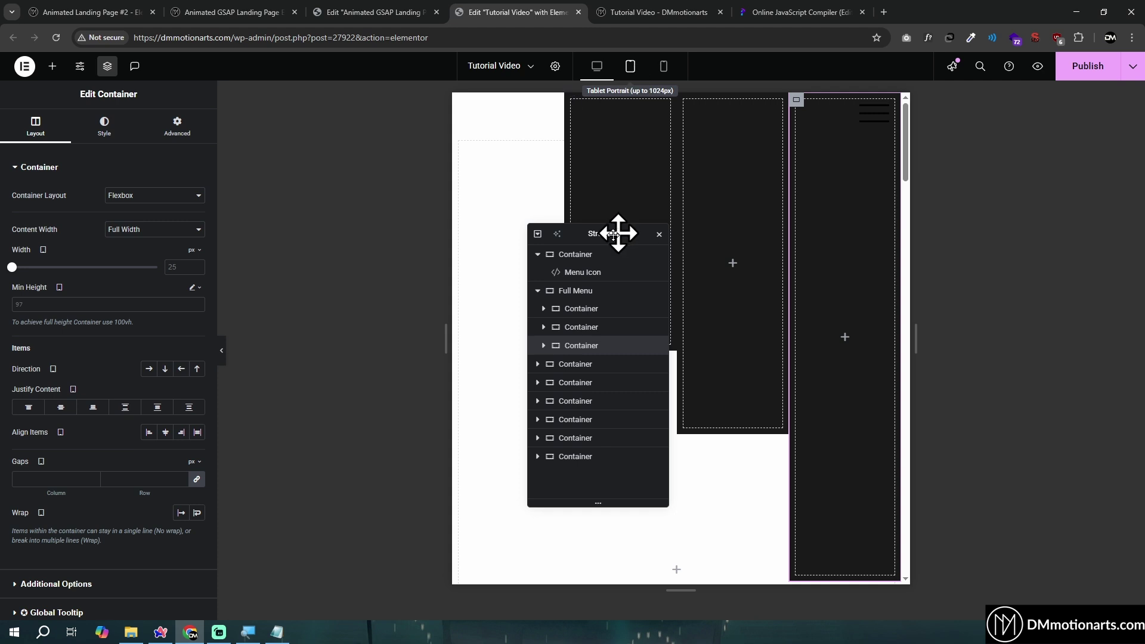
left_click_drag(614, 234, 347, 231)
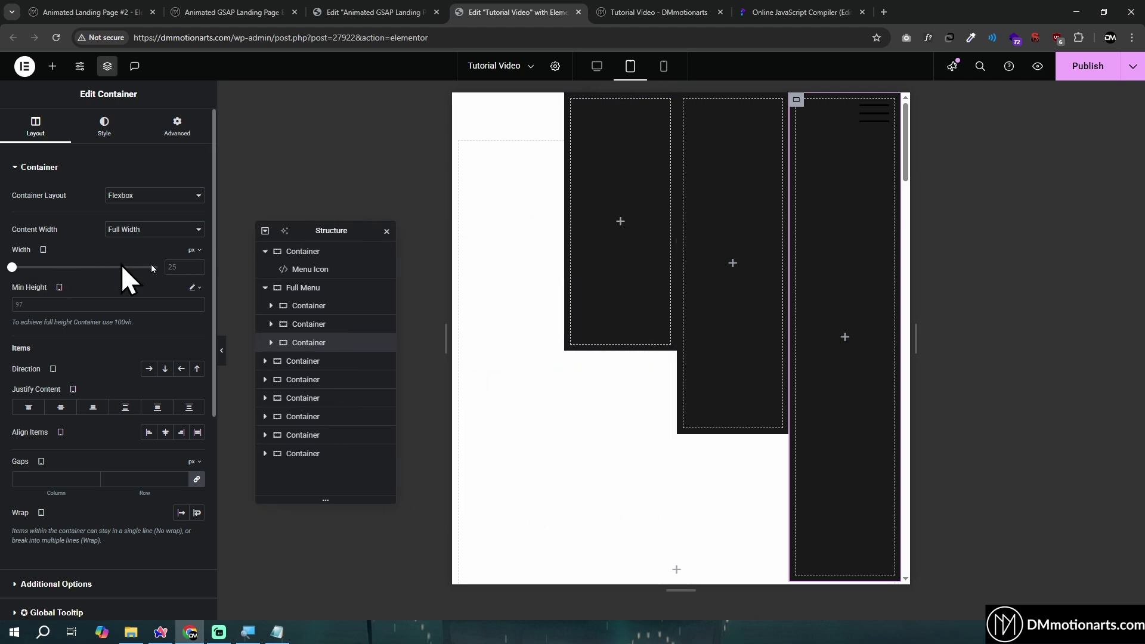
left_click(191, 267)
left_click_drag(12, 267, 64, 268)
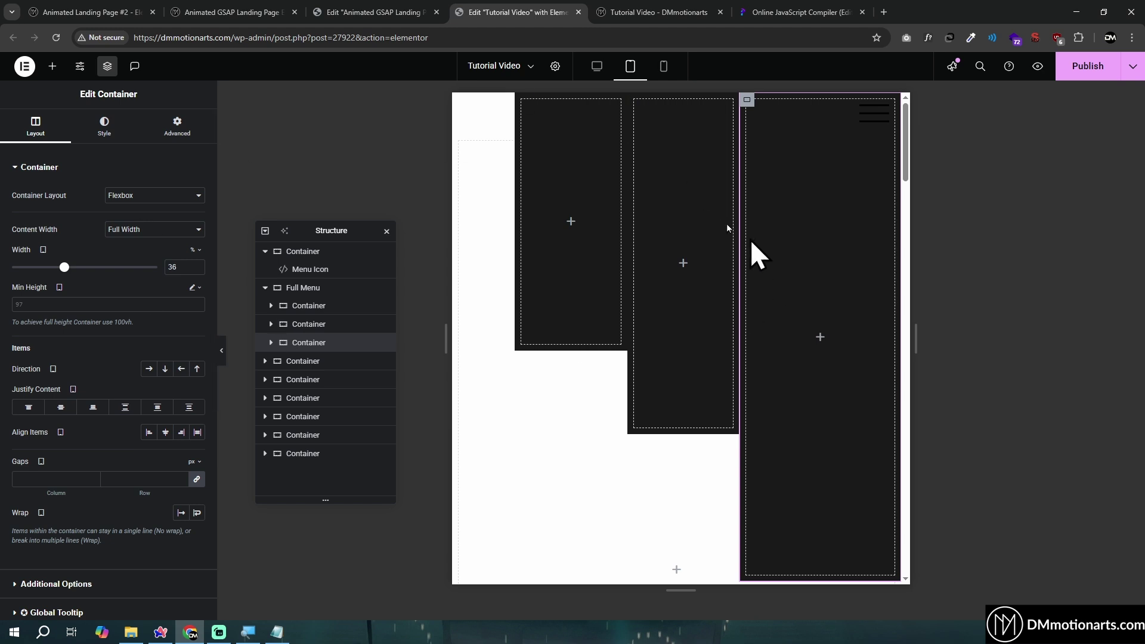
left_click_drag(64, 267, 69, 267)
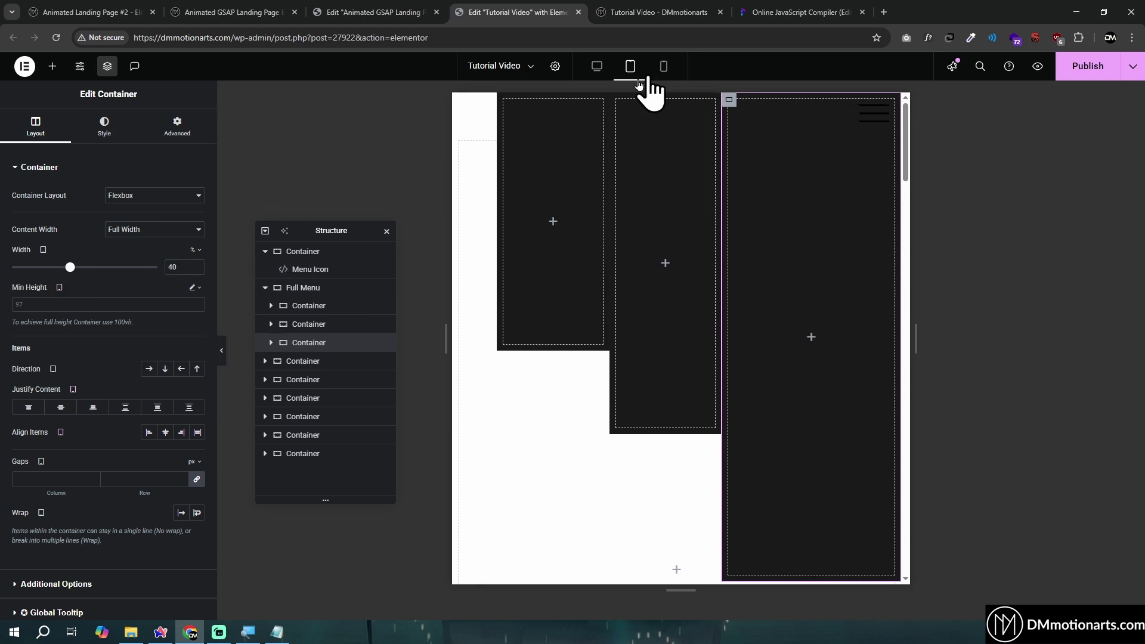
left_click(596, 67)
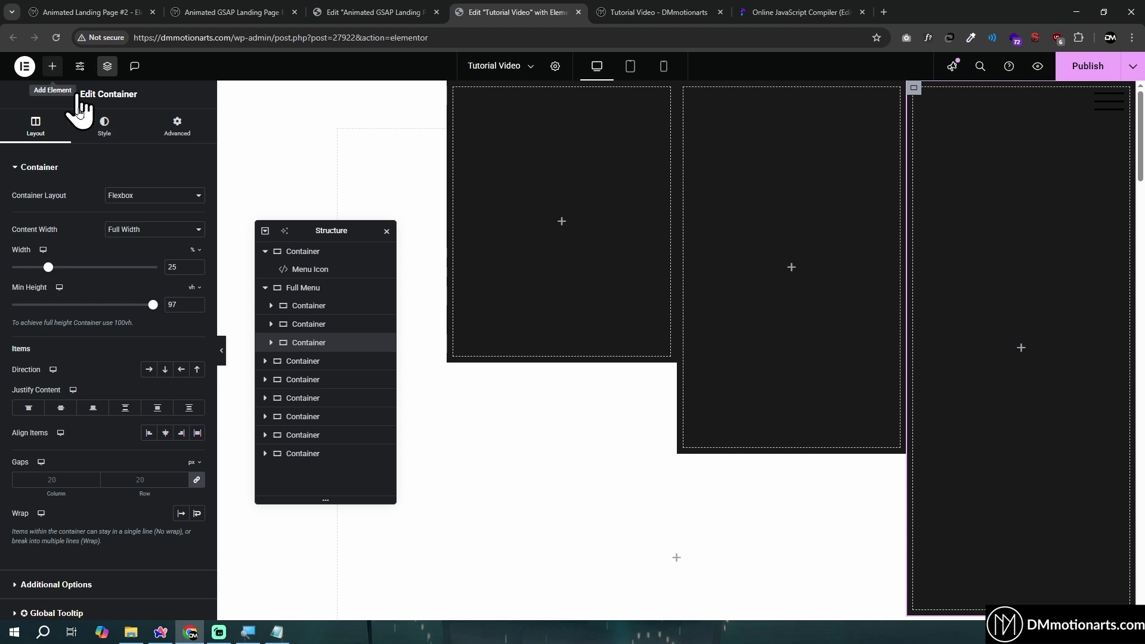
Add a Heading widget to the third column of Full Menu and make its text color white
left_click(52, 67)
left_click_drag(56, 322, 1014, 327)
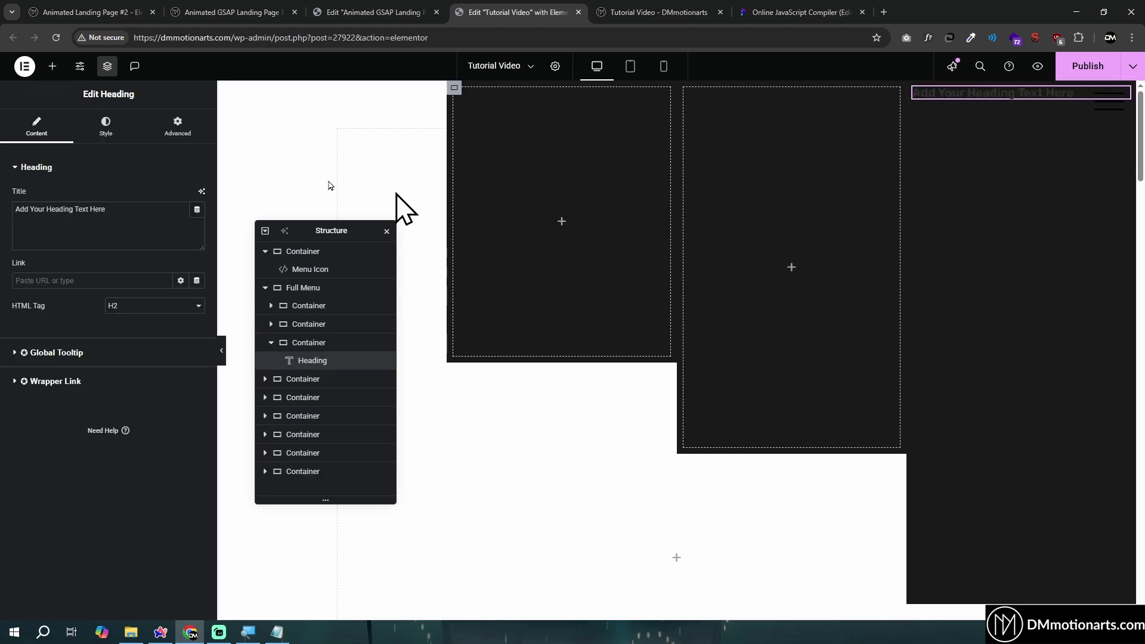
left_click(107, 131)
left_click(197, 371)
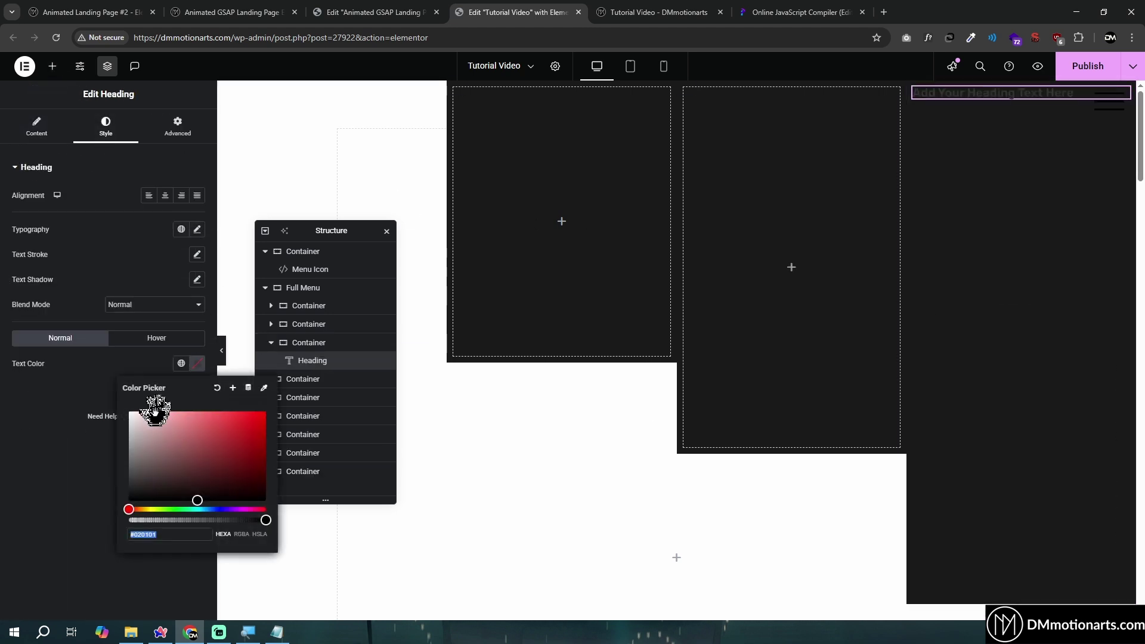
left_click_drag(154, 401, 122, 407)
left_click(62, 385)
Title the new heading Home and set its font size to 52 px
left_click(37, 128)
triple_click(99, 209)
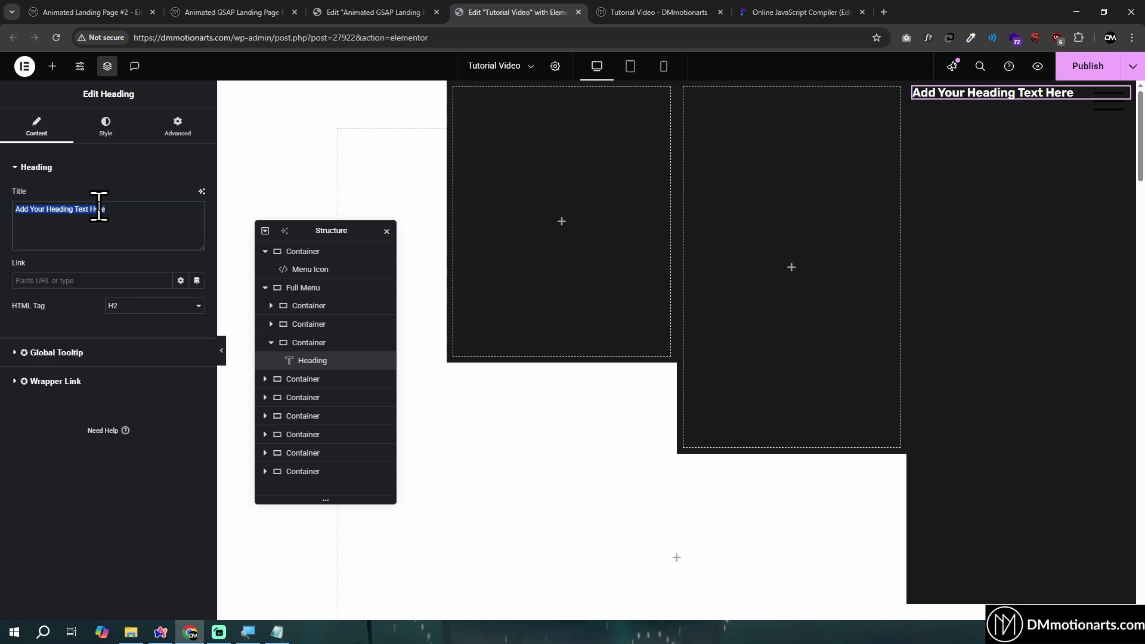
type("Home")
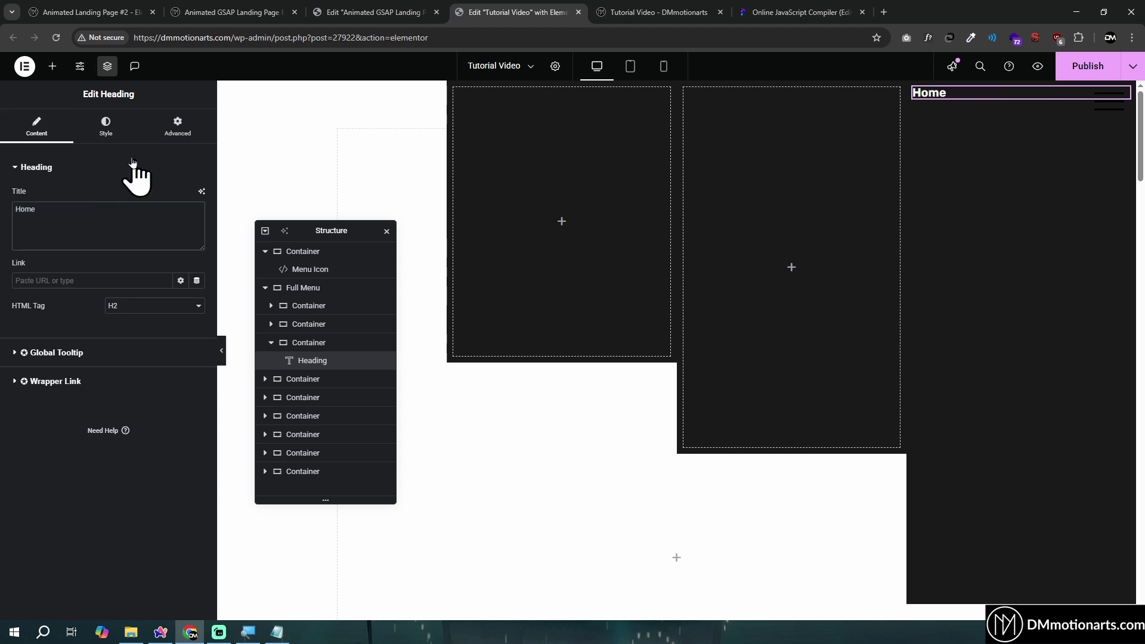
left_click(107, 126)
left_click(197, 229)
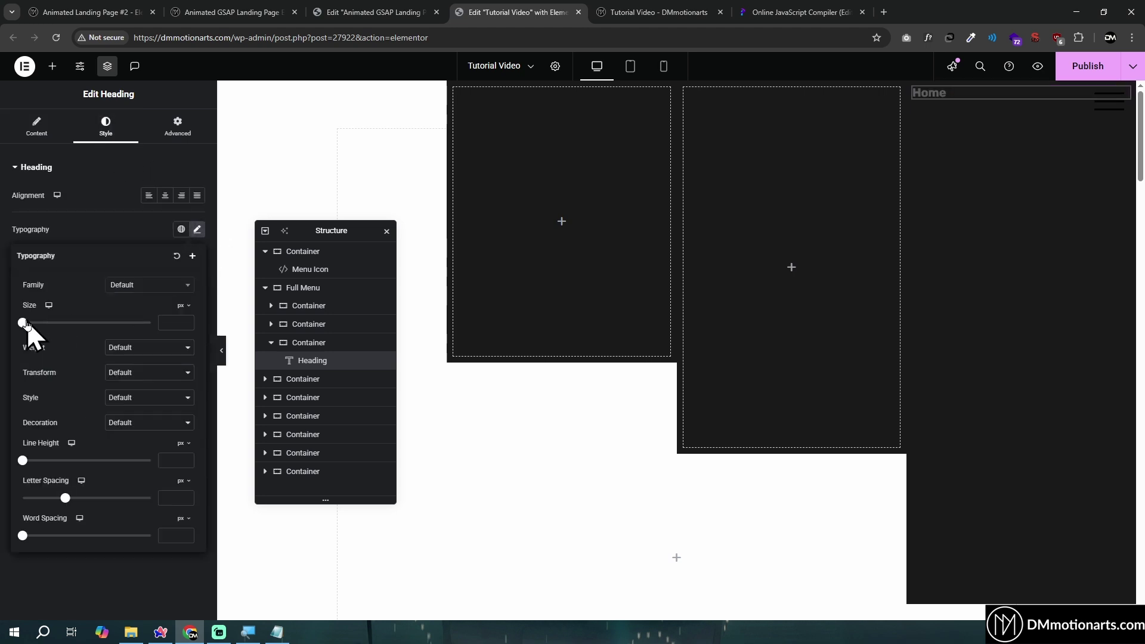
left_click_drag(26, 322, 49, 323)
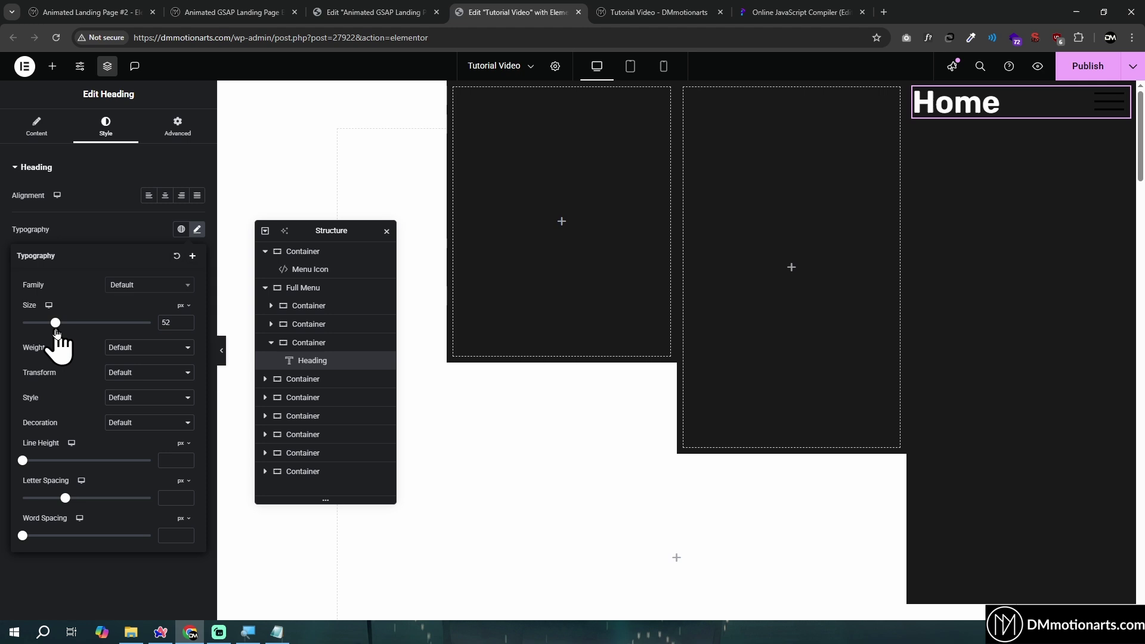
Duplicate the Home heading three times and retitle the copies Services, About and Team
left_click(36, 127)
right_click(970, 95)
left_click(988, 132)
right_click(961, 147)
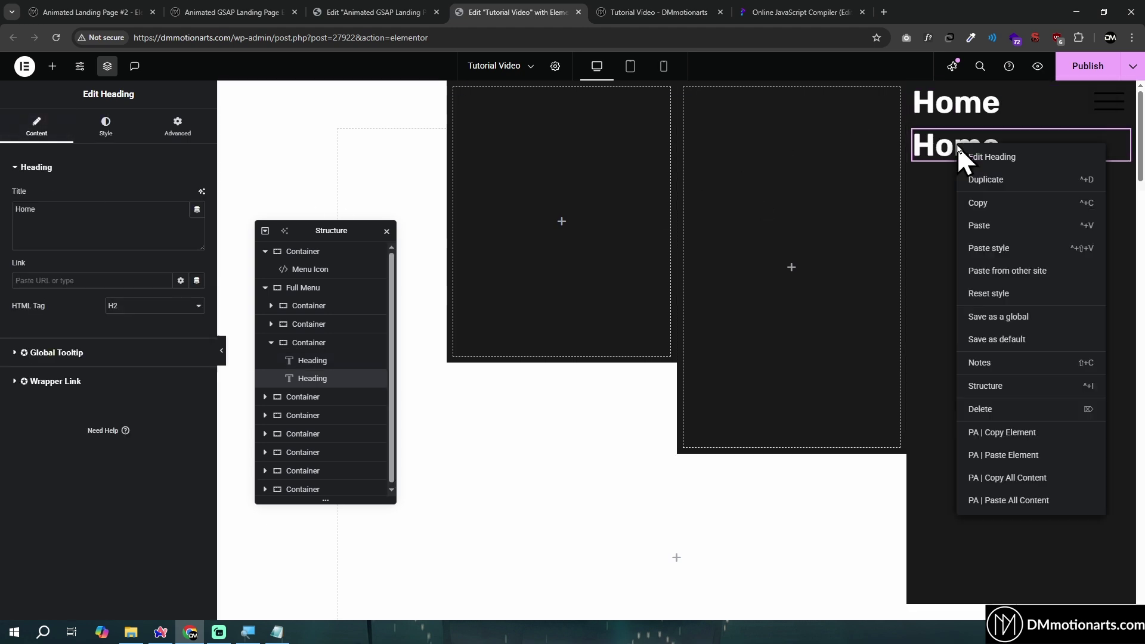
left_click(985, 178)
right_click(959, 197)
left_click(967, 220)
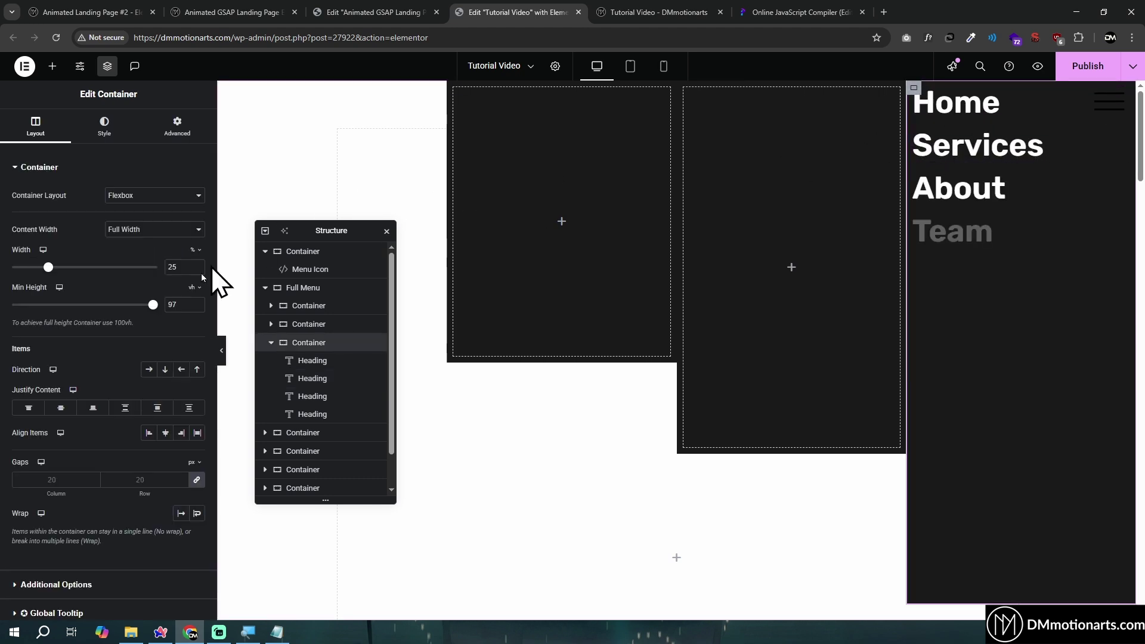
Align the third column's items to End and set its padding to 150 px top and 50 px right
left_click(181, 433)
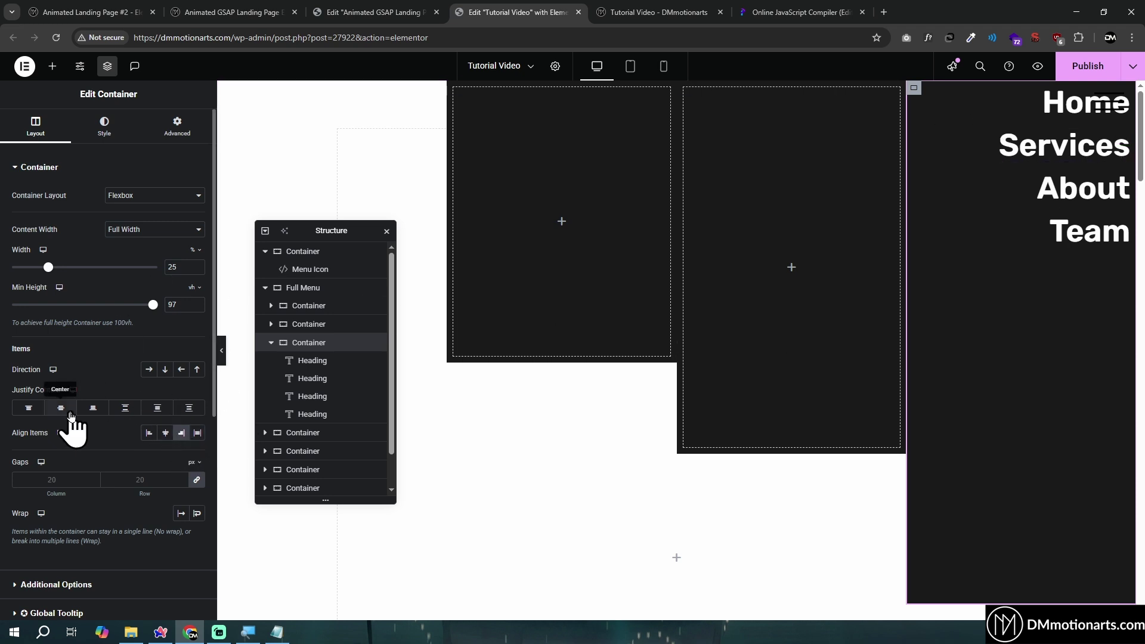
left_click(174, 127)
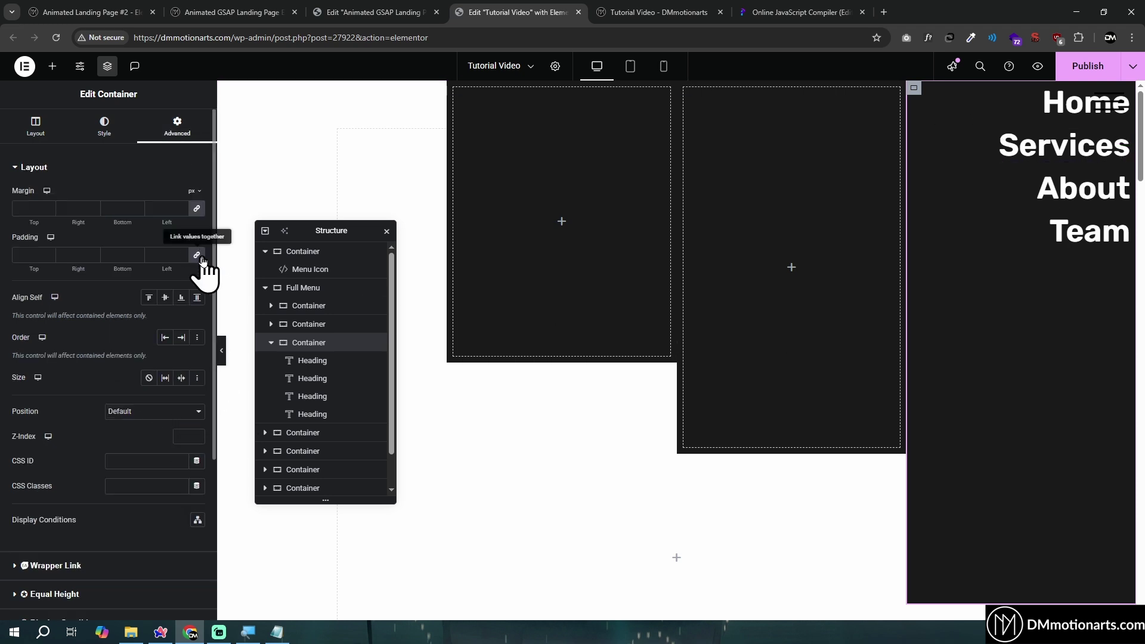
left_click(69, 255)
type("50")
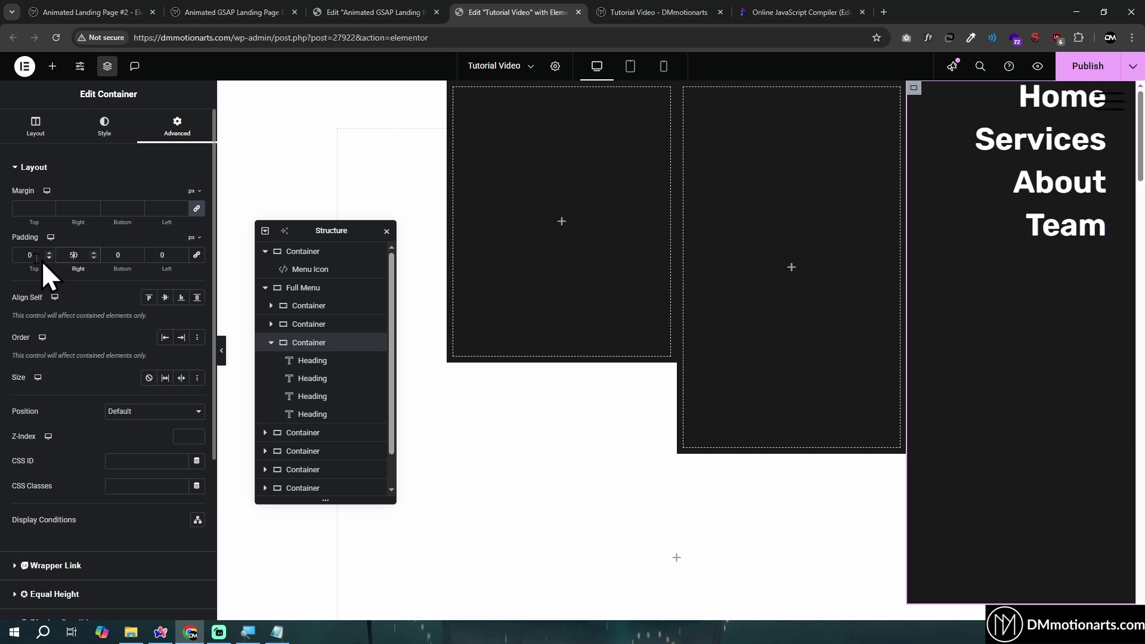
type("5")
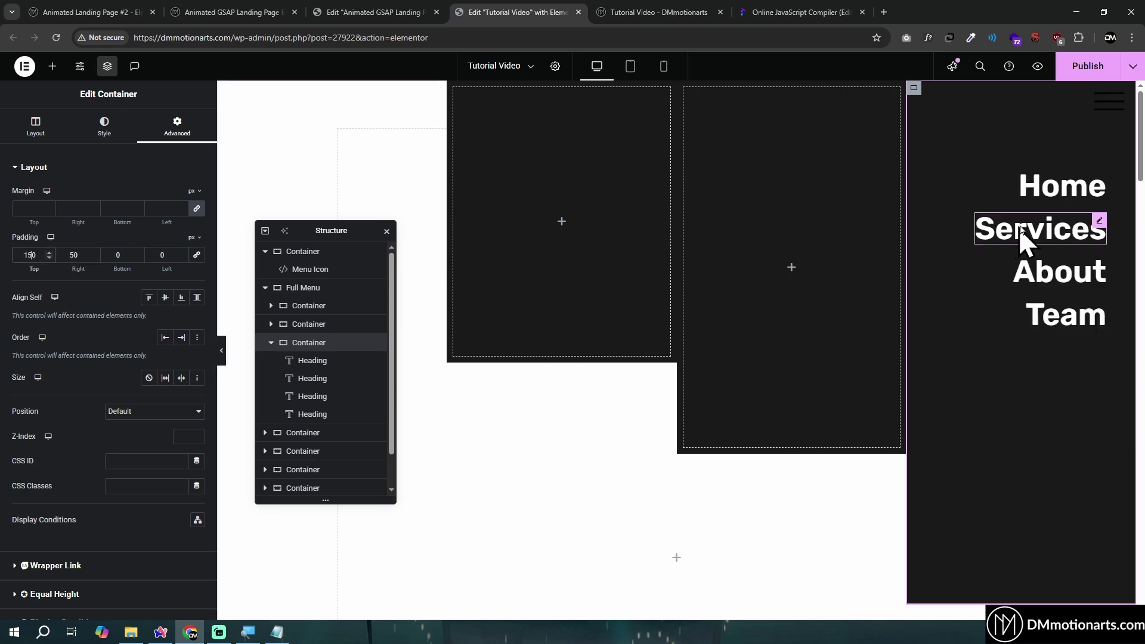
Add a Social Icons widget below the Team heading and set its position to Absolute
left_click(52, 65)
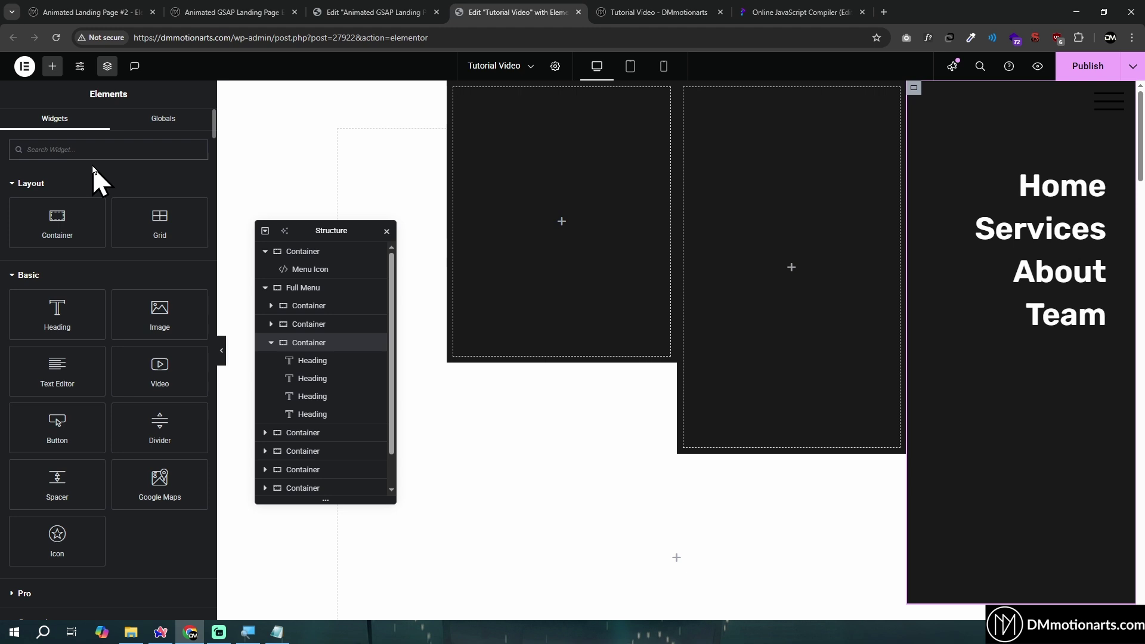
type("social")
left_click_drag(76, 176, 1040, 319)
left_click(166, 139)
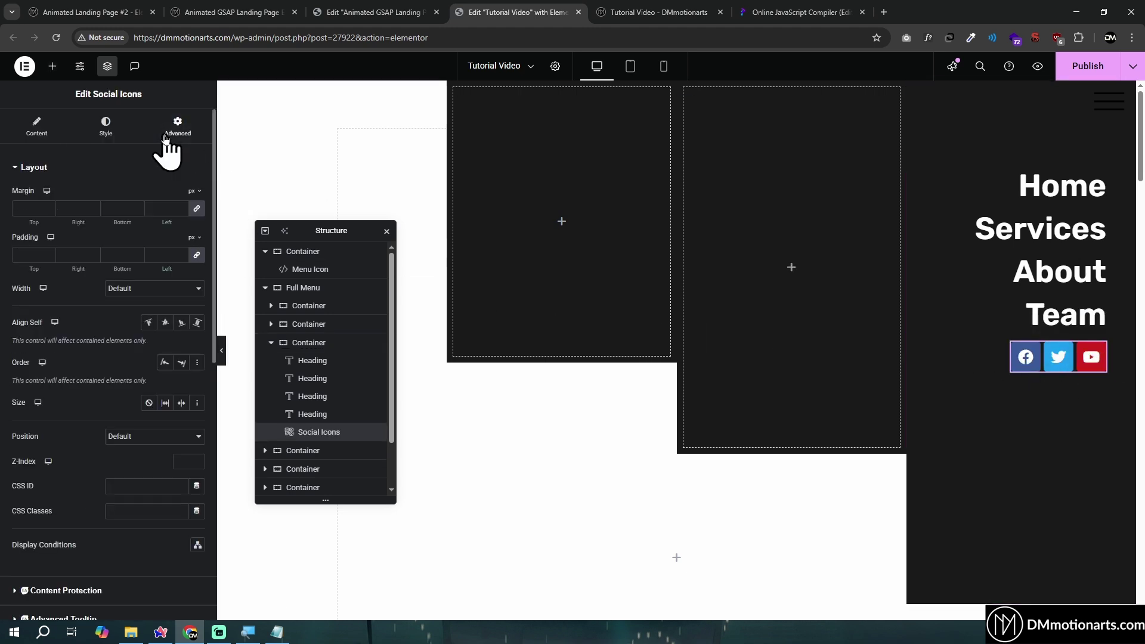
scroll(140, 353, "down", 3)
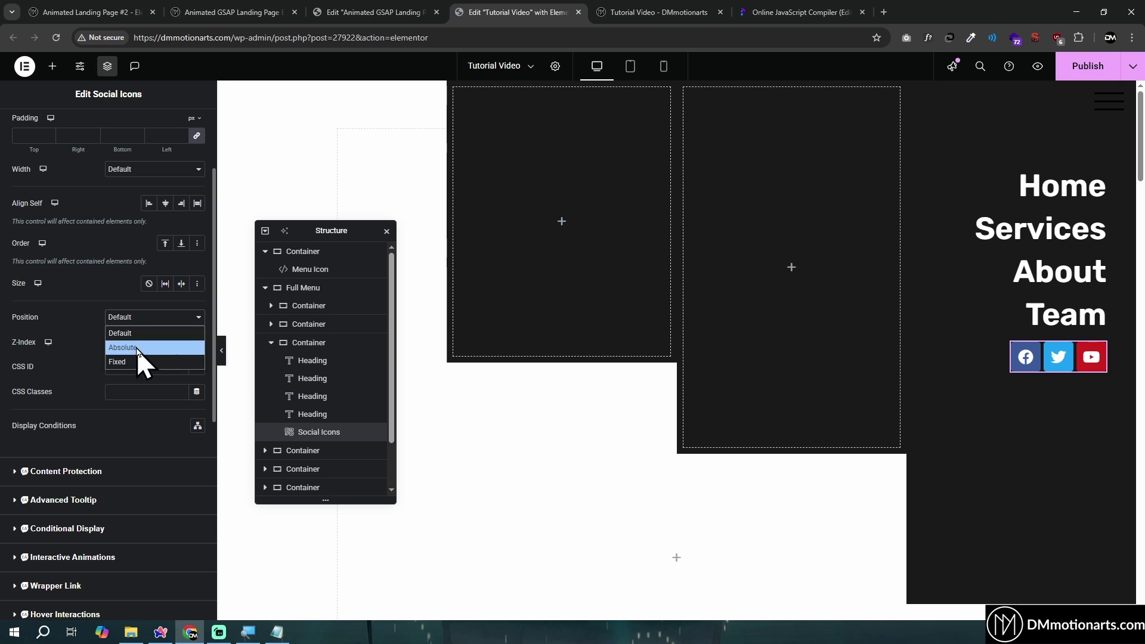
left_click(137, 349)
scroll(196, 406, "down", 2)
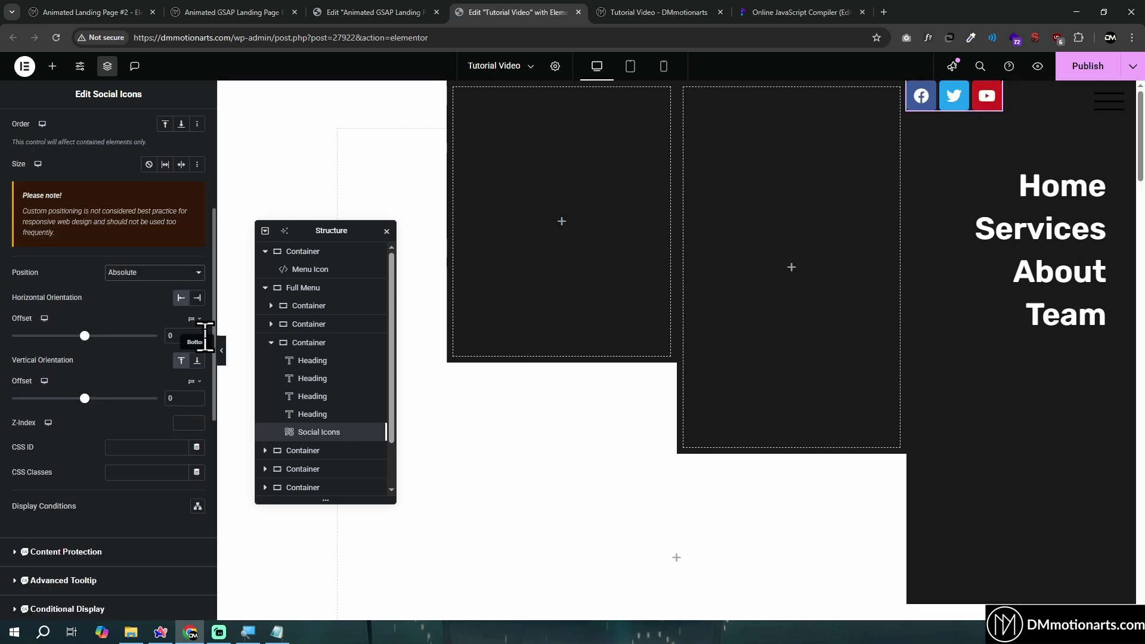
Anchor the social icons to the third column's right and bottom edges with 50 px offsets
left_click(198, 297)
left_click(197, 360)
left_click(171, 398)
type("5")
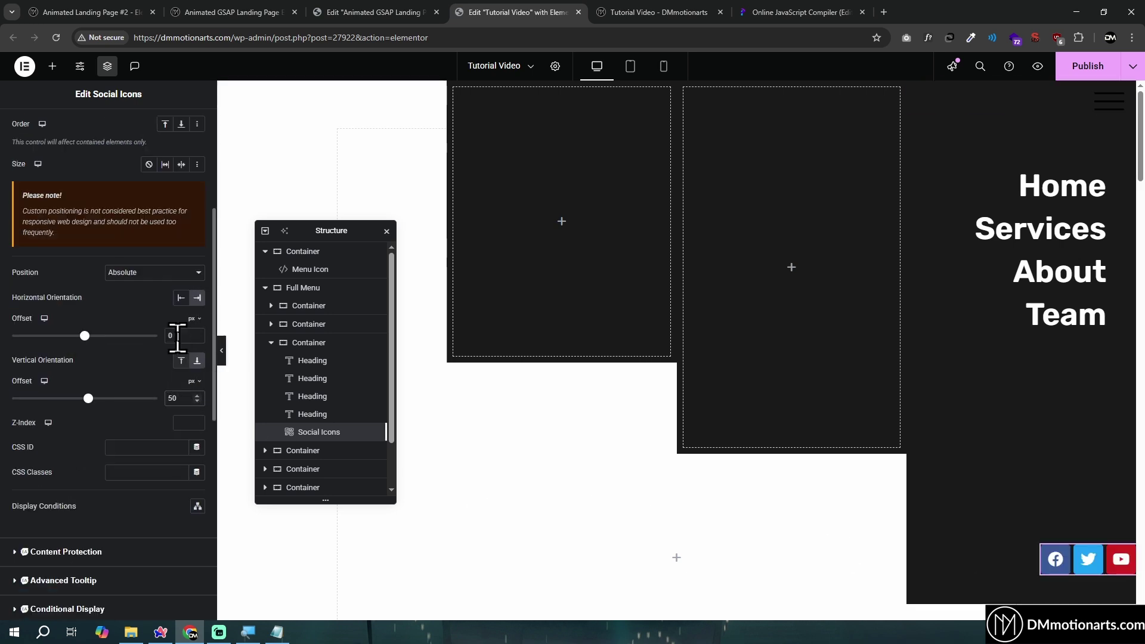
type("50")
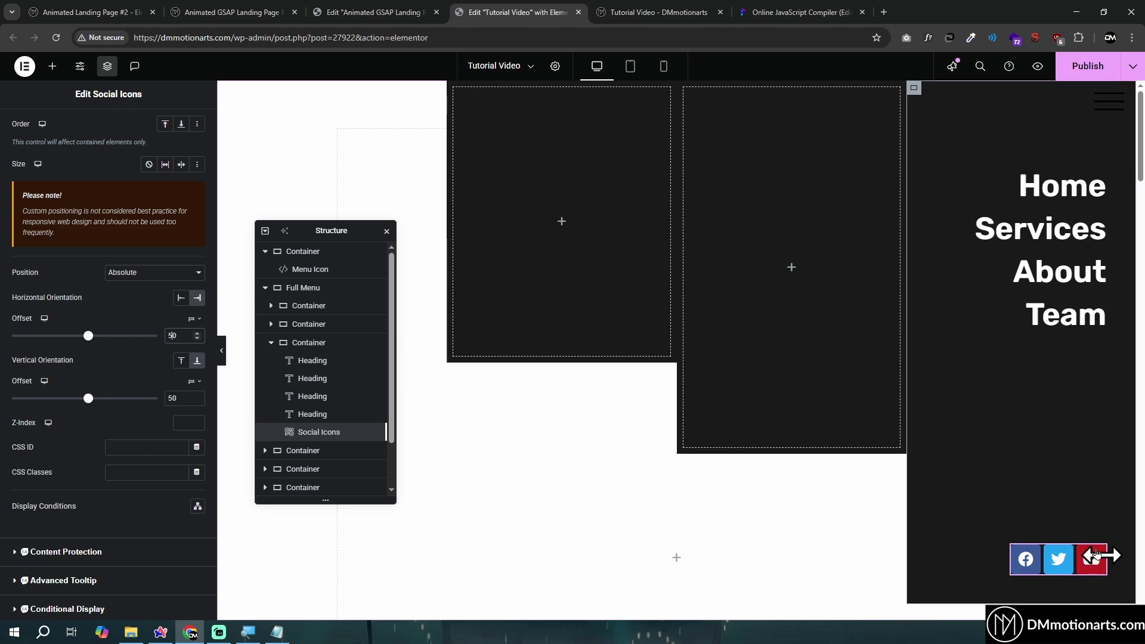
Compare the column with the open menu on the live Animated GSAP Landing Page and return to the Tutorial Video editor
left_click(376, 12)
left_click(257, 12)
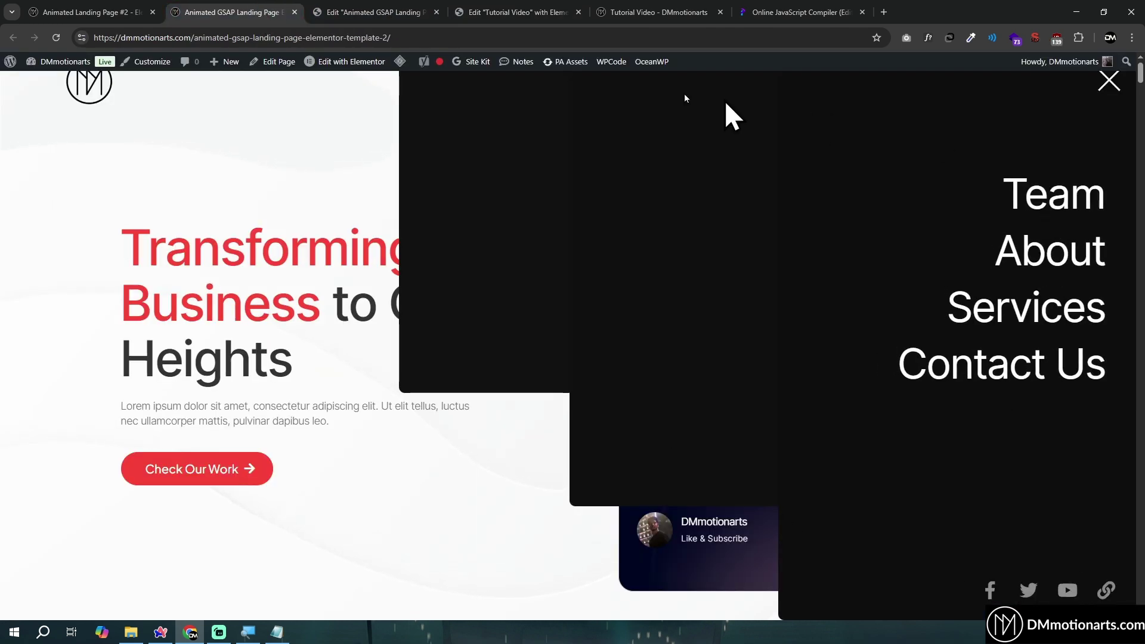
left_click(463, 13)
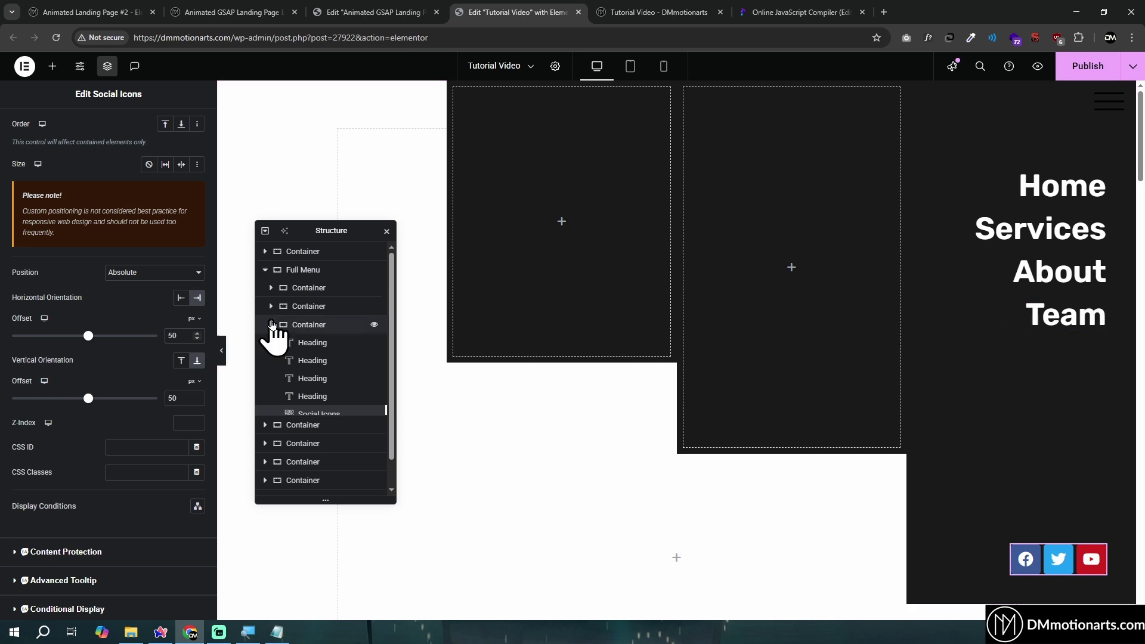
Collapse the third column in the structure and set Full Menu's Direction to Column - reversed for the mobile layout
left_click(271, 342)
left_click(645, 71)
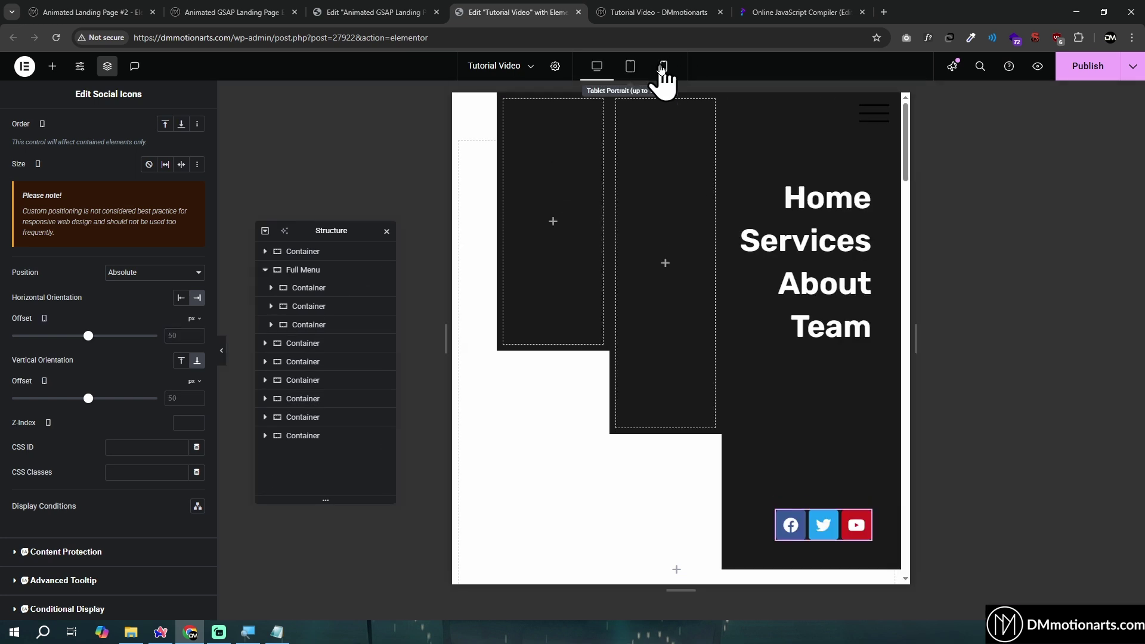
left_click(662, 67)
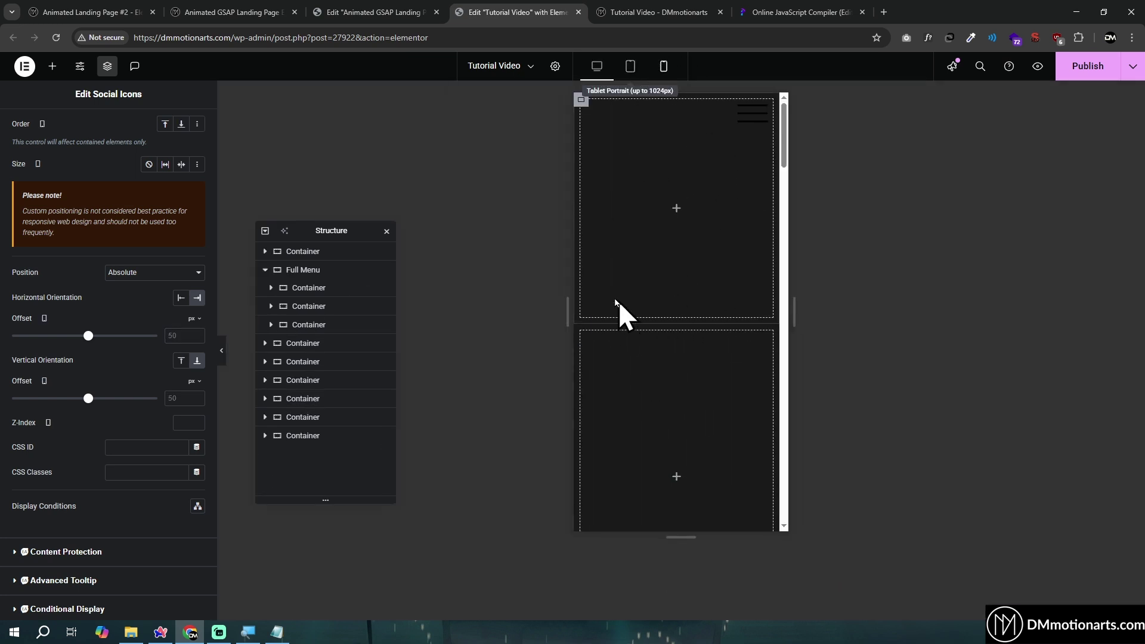
left_click(299, 270)
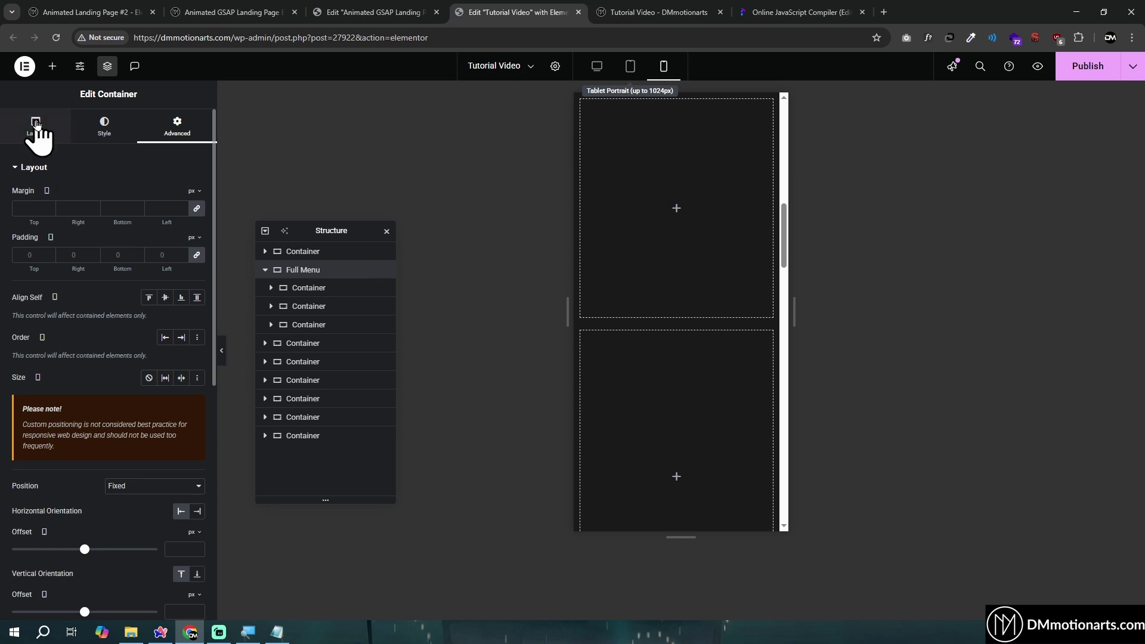
left_click(35, 123)
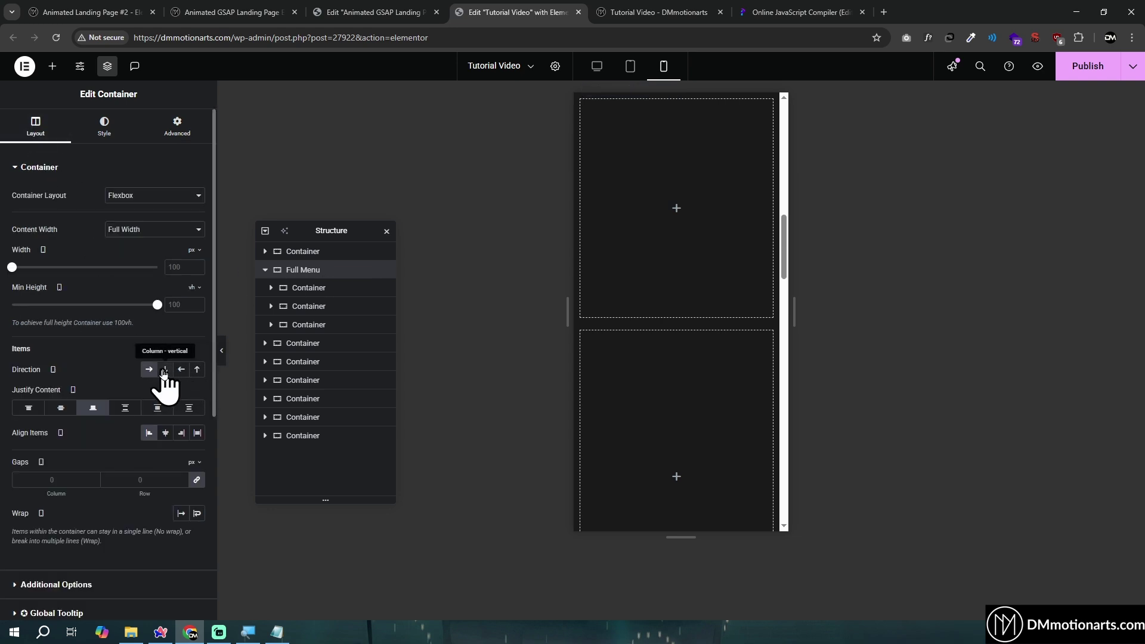
left_click(198, 374)
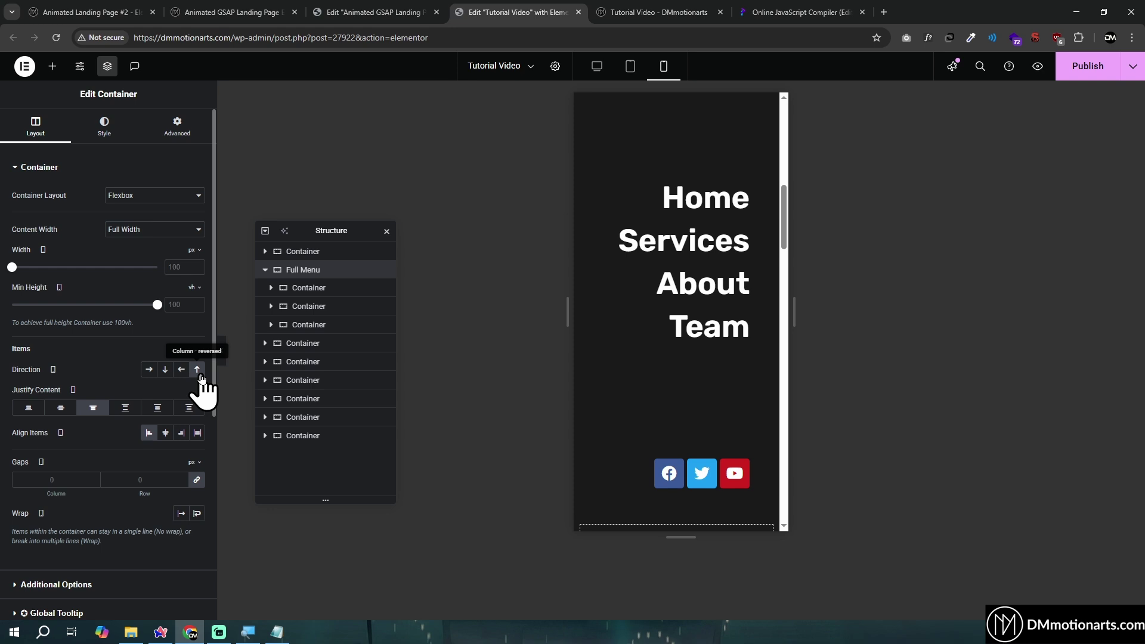
Close the hamburger menu on the live Animated GSAP Landing Page and examine its closing animation
left_click(392, 3)
left_click(246, 3)
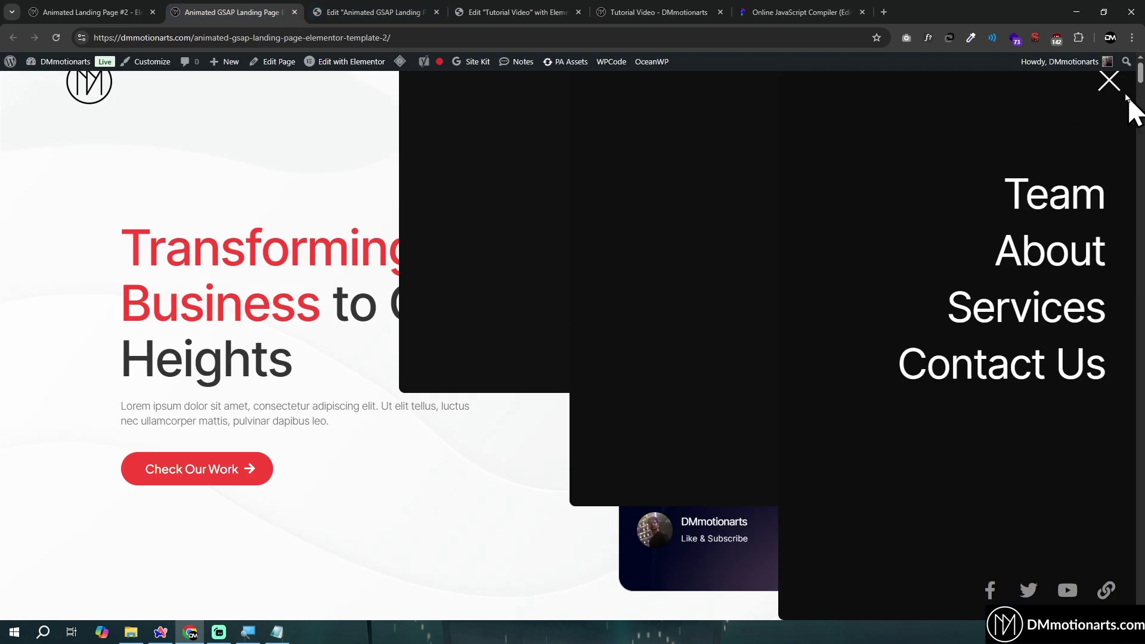
left_click(1126, 95)
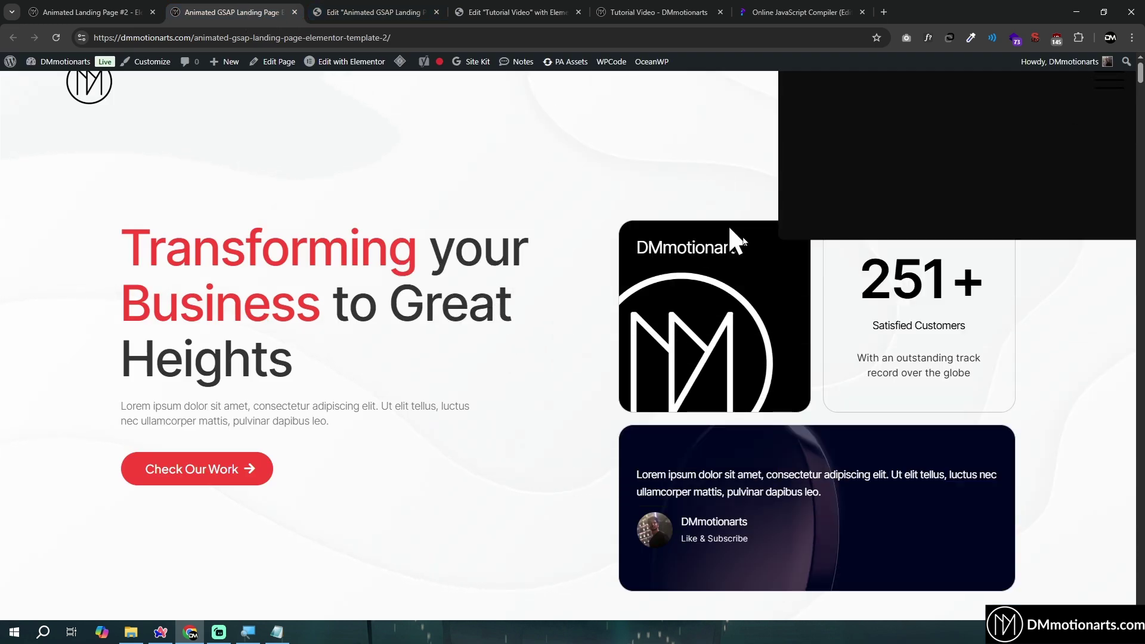
Open the hamburger menu on the live Animated GSAP page, examine its opening animation, and return to the Tutorial Video editor
left_click(1109, 86)
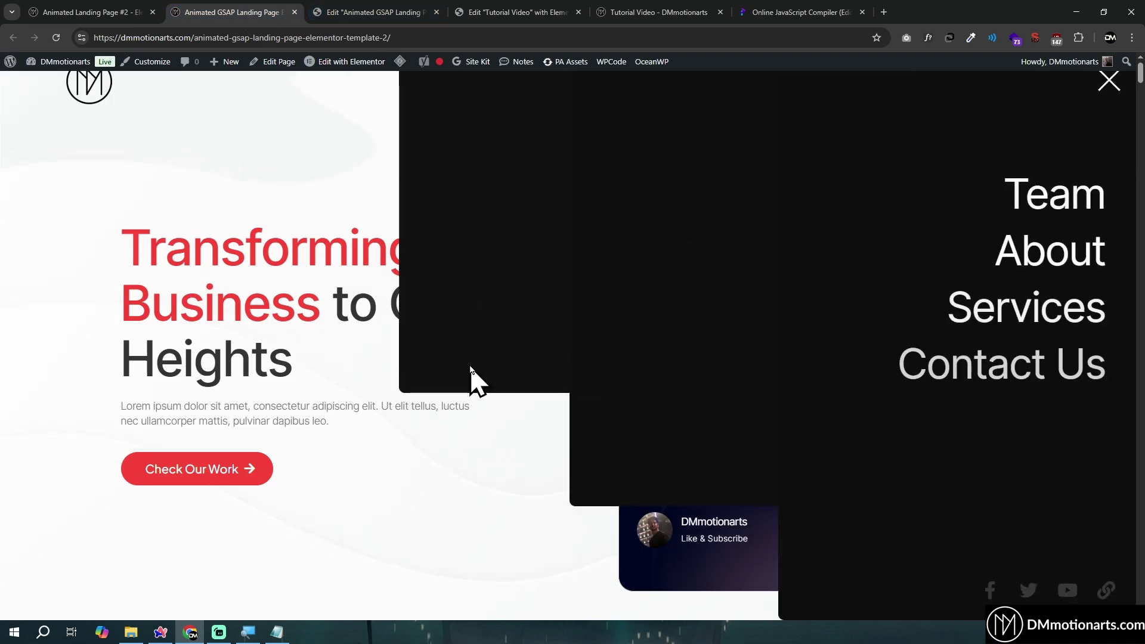
left_click(384, 11)
key("ctrl+Tab")
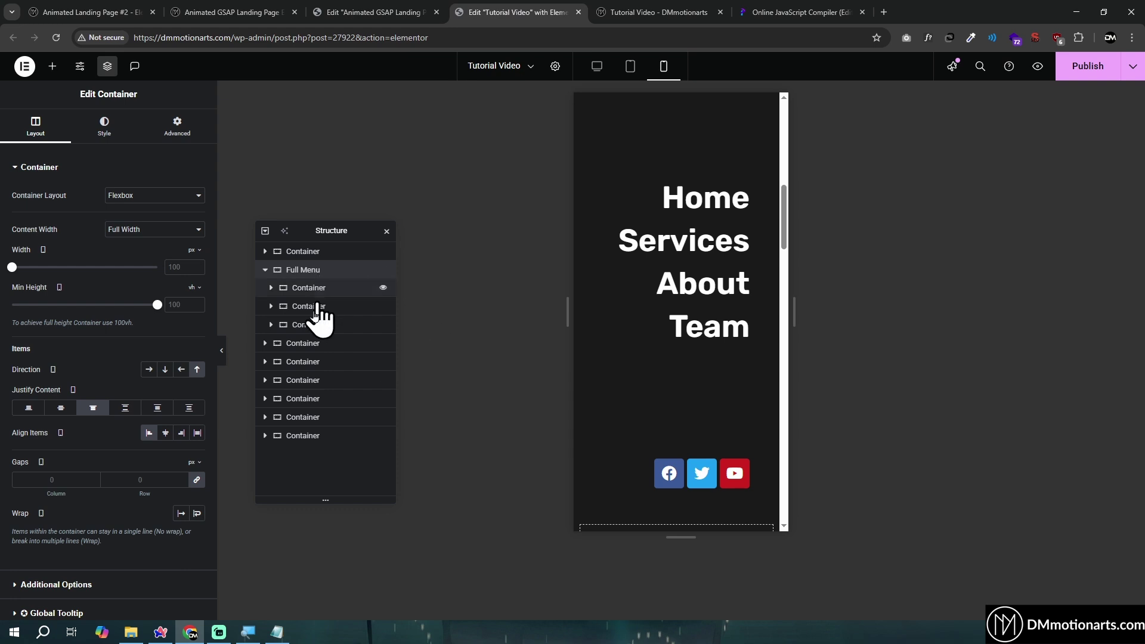
Set Full Menu's mobile Direction to Column and toggle the first two columns' visibility off and on to check the stacking
left_click(197, 370)
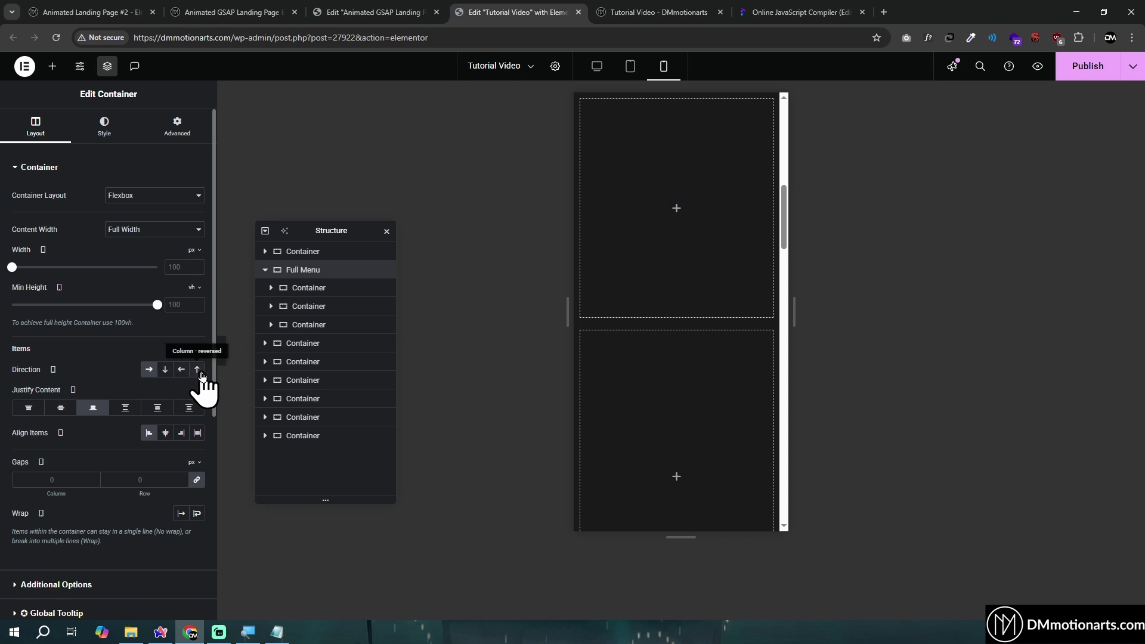
left_click(165, 370)
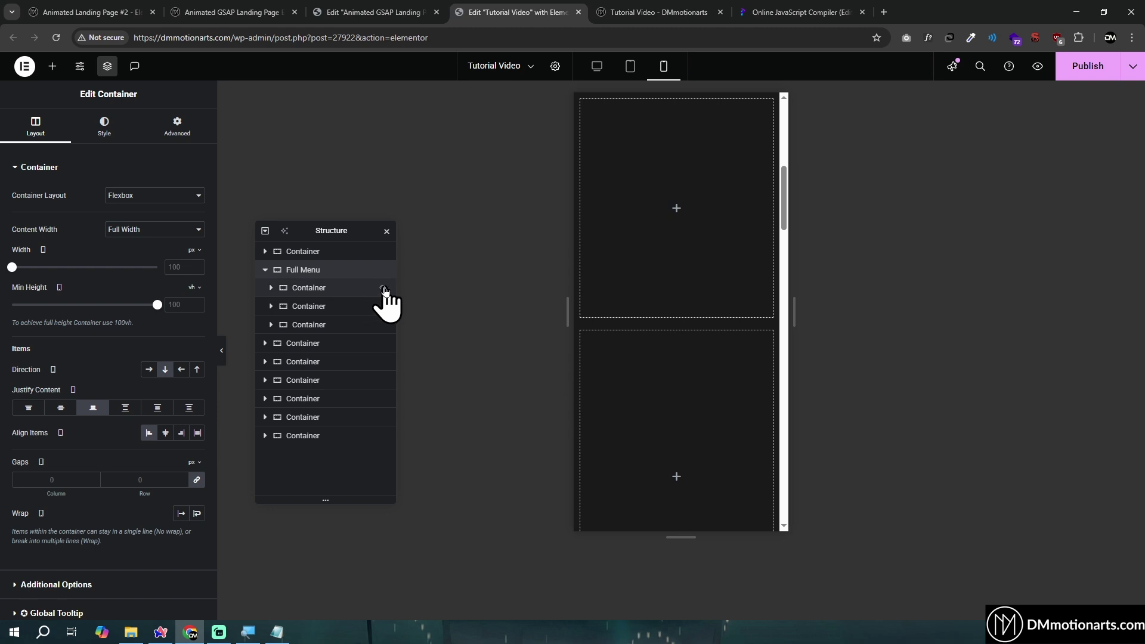
left_click(383, 288)
left_click(383, 306)
left_click(383, 306)
left_click(383, 289)
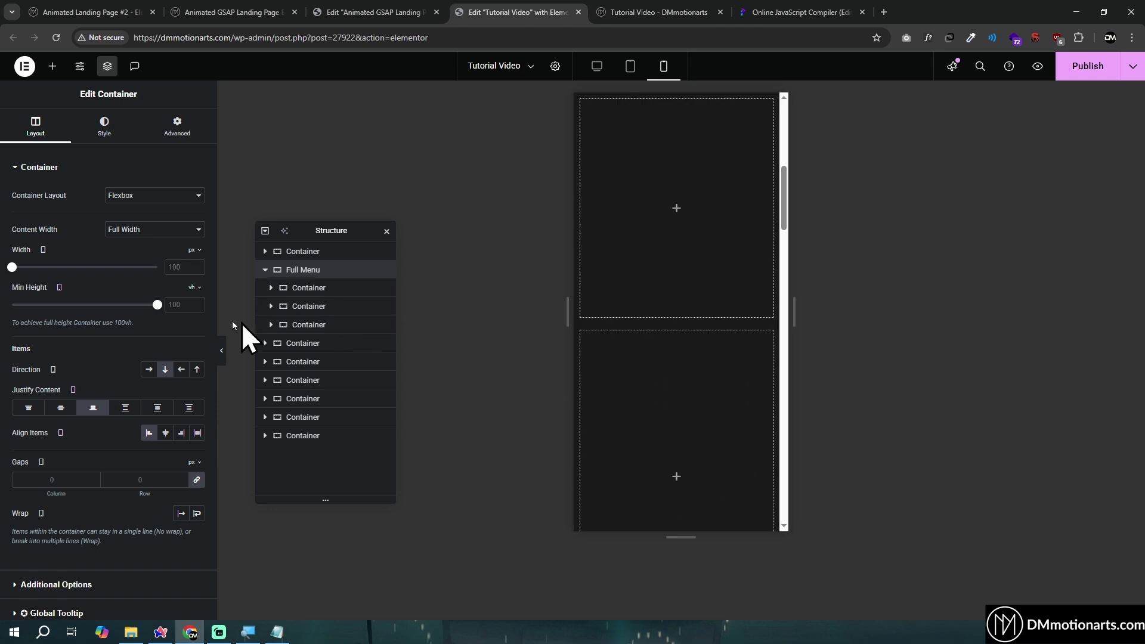
Give the third column of Full Menu a custom mobile order of 1, trying the Start order for comparison
left_click(294, 326)
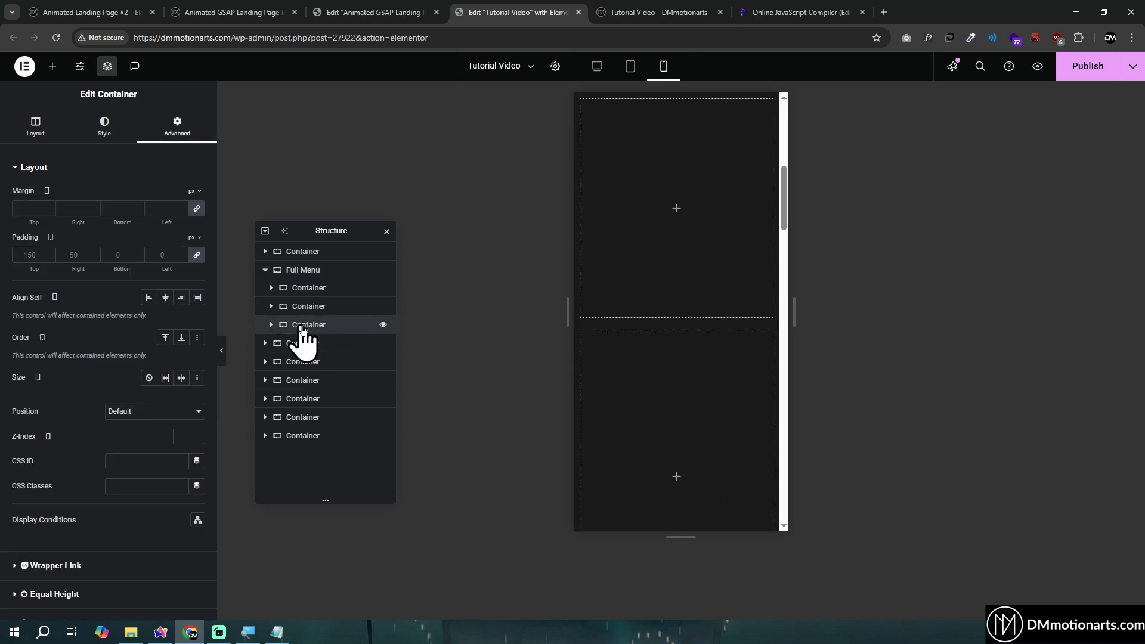
scroll(35, 284, "down", 2)
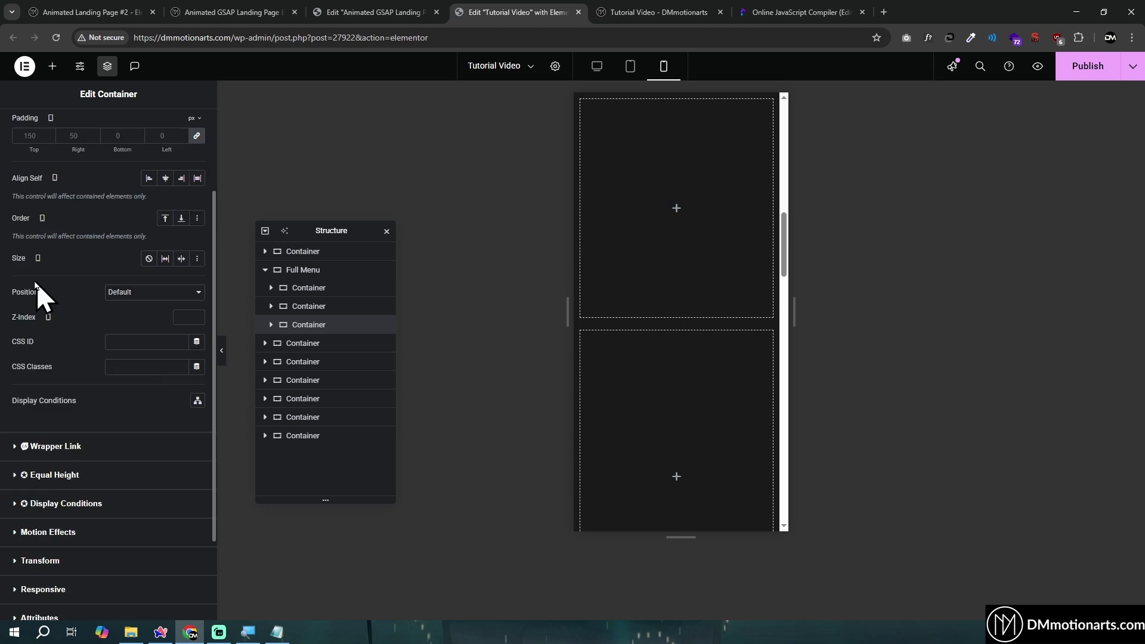
scroll(29, 294, "up", 1)
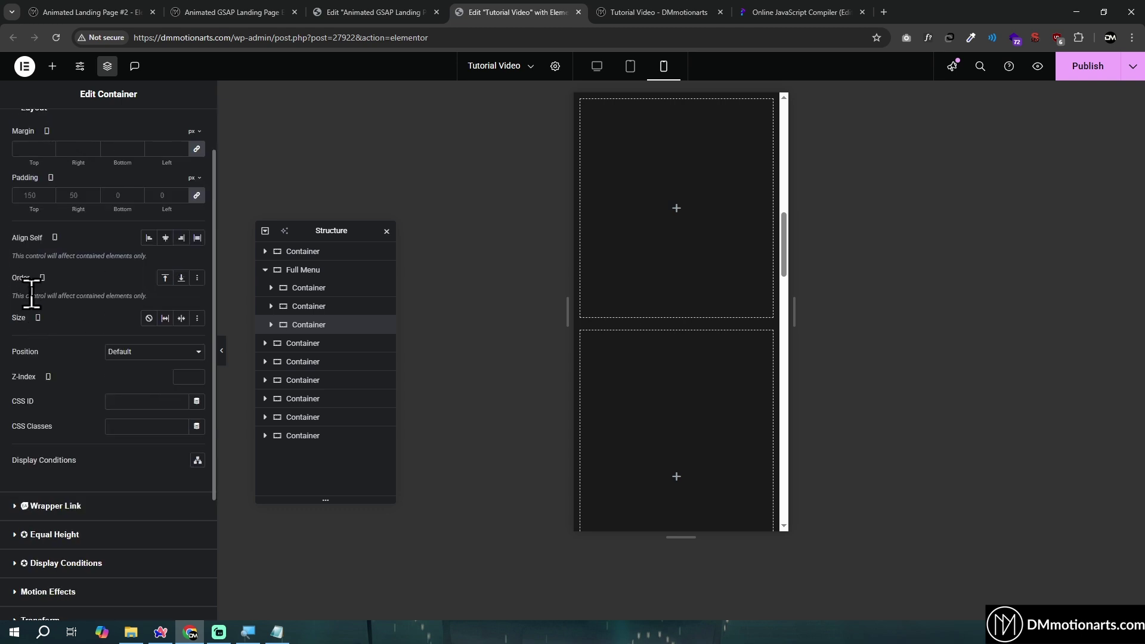
left_click(198, 278)
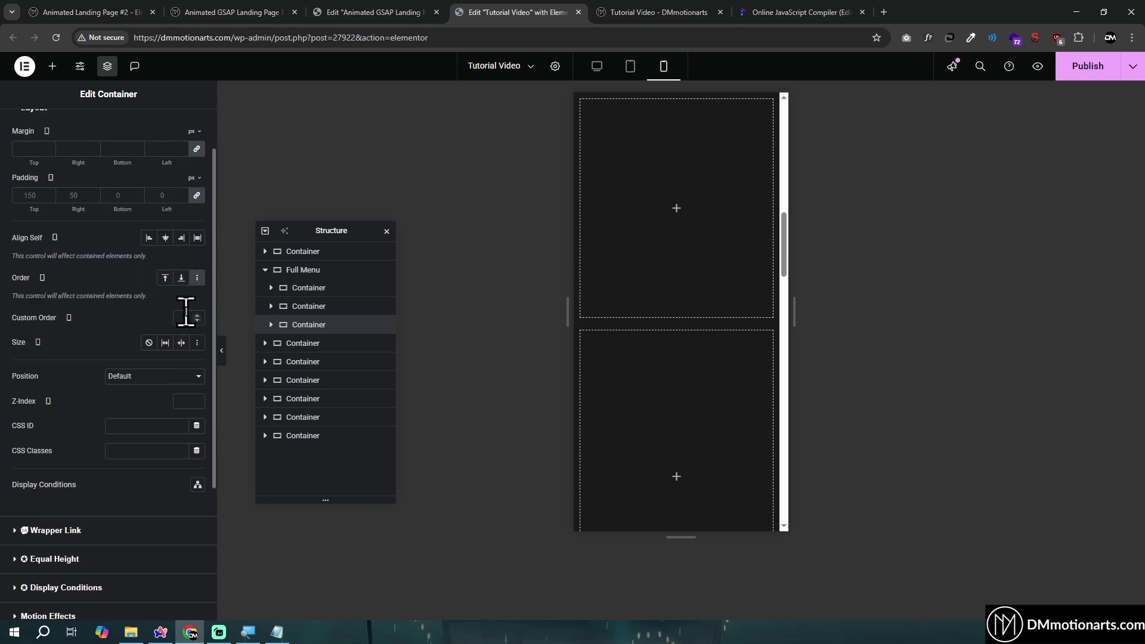
double_click(179, 318)
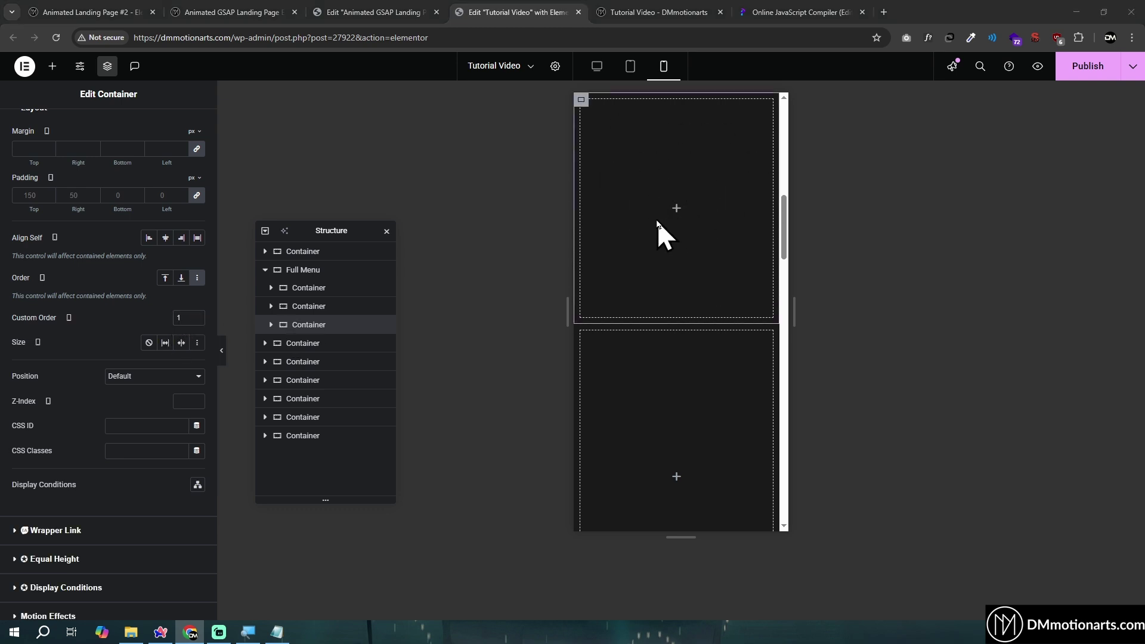
left_click(165, 278)
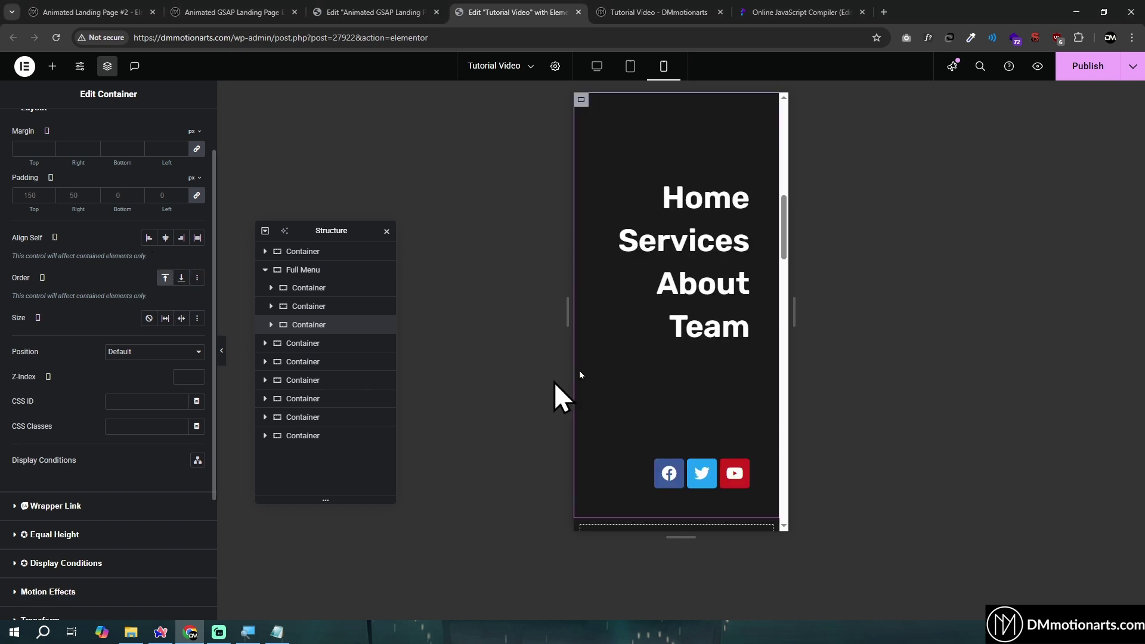
left_click(197, 278)
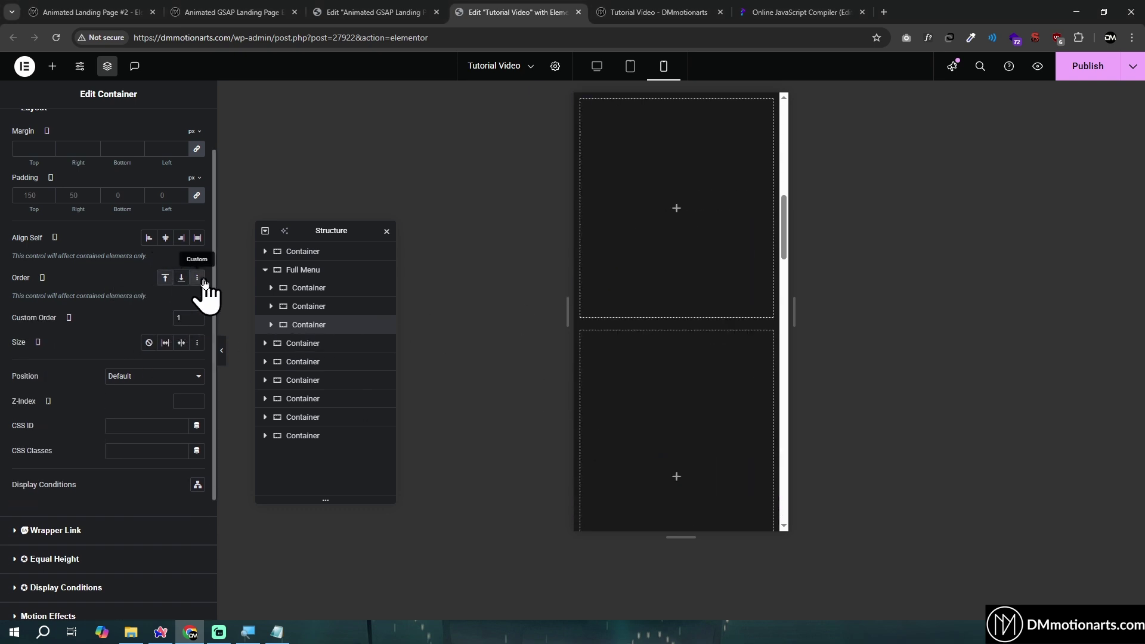
Give the second column of Full Menu a custom mobile order and set the first column's custom order to 3
left_click(328, 315)
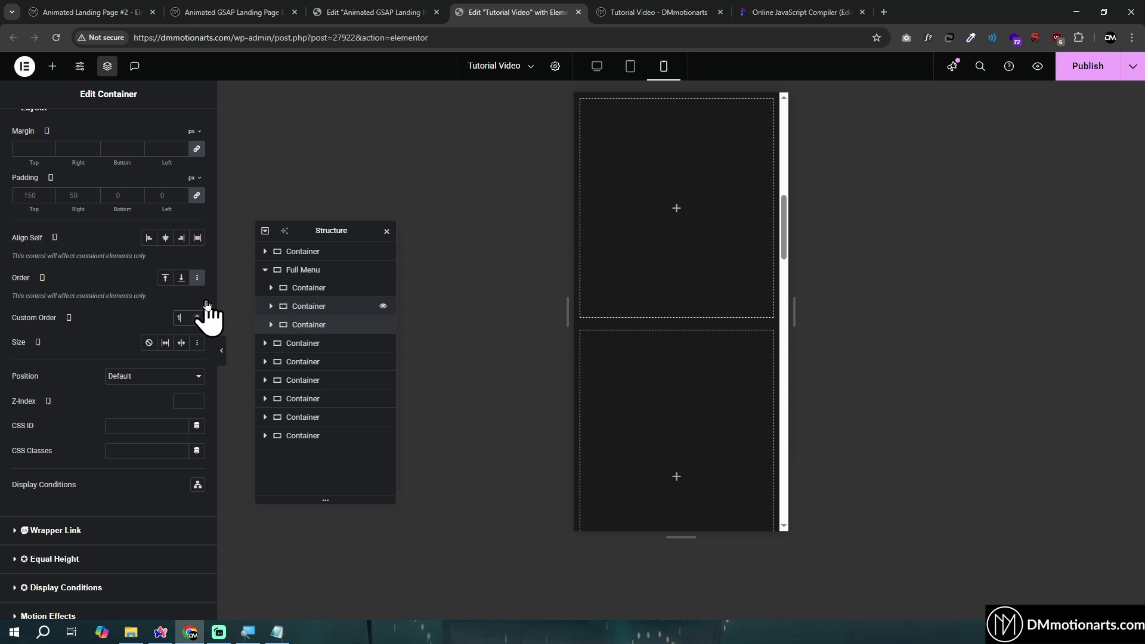
left_click(197, 338)
left_click(190, 377)
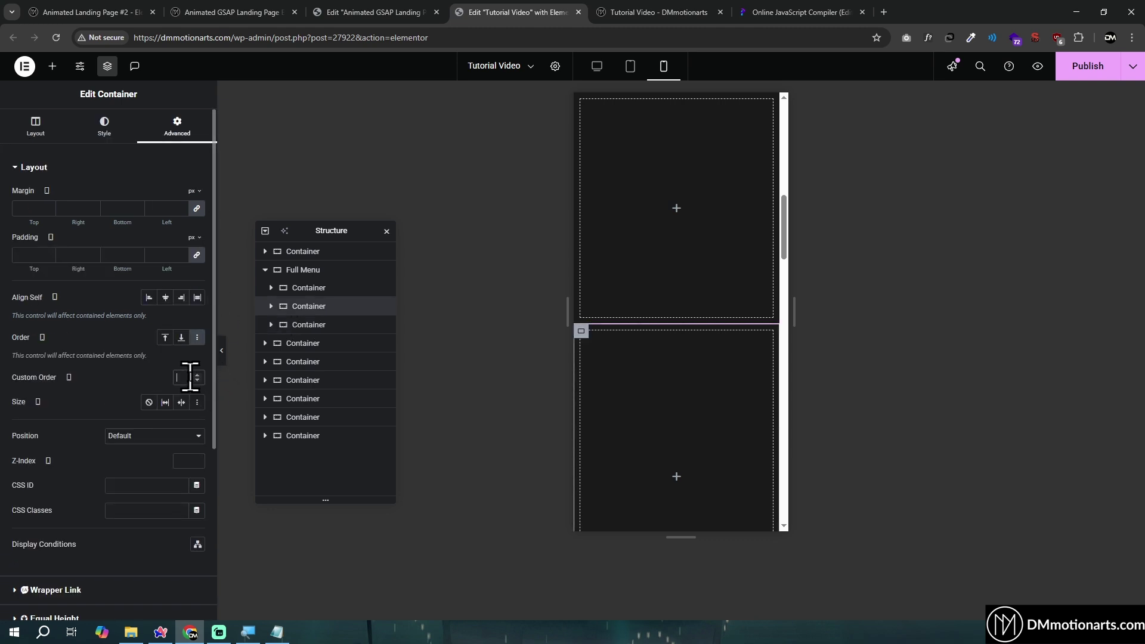
left_click(308, 289)
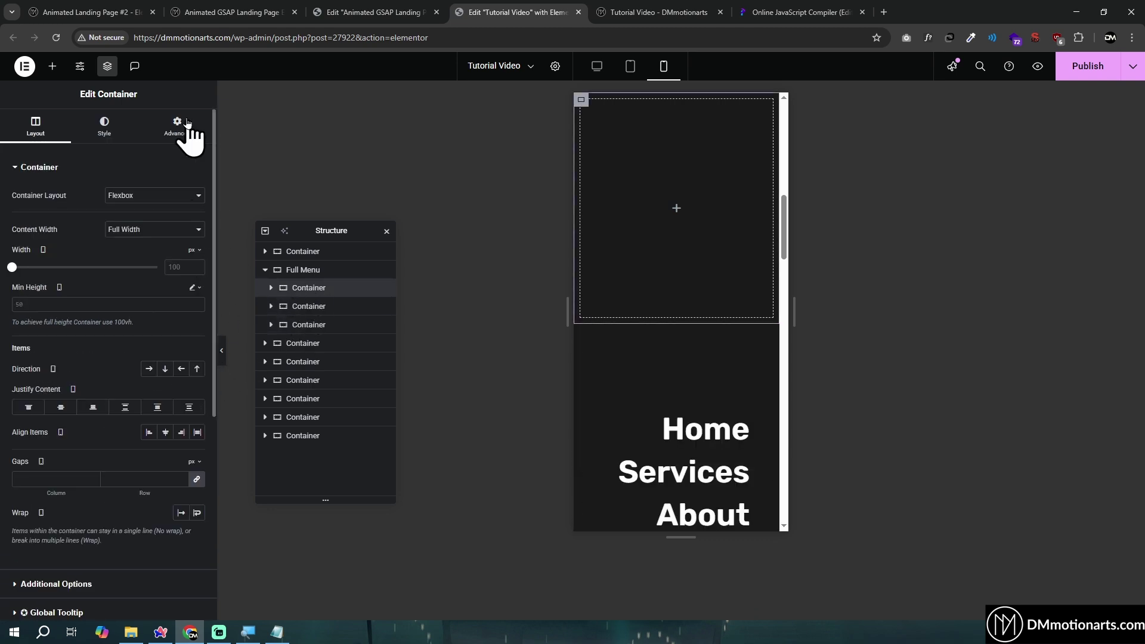
left_click(197, 337)
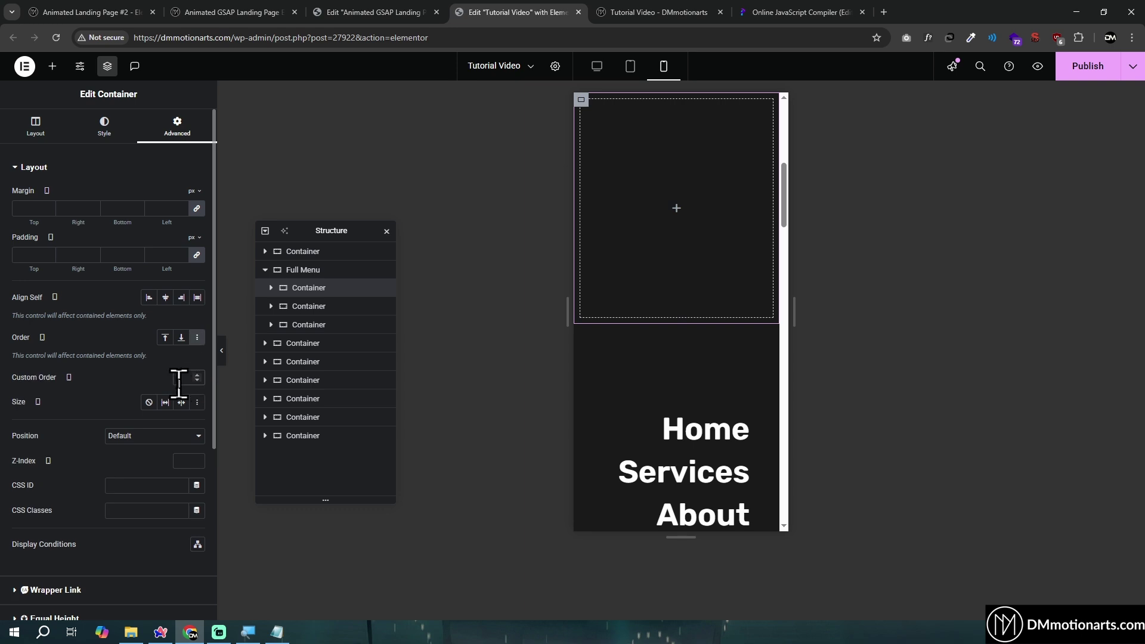
left_click(179, 377)
type("3")
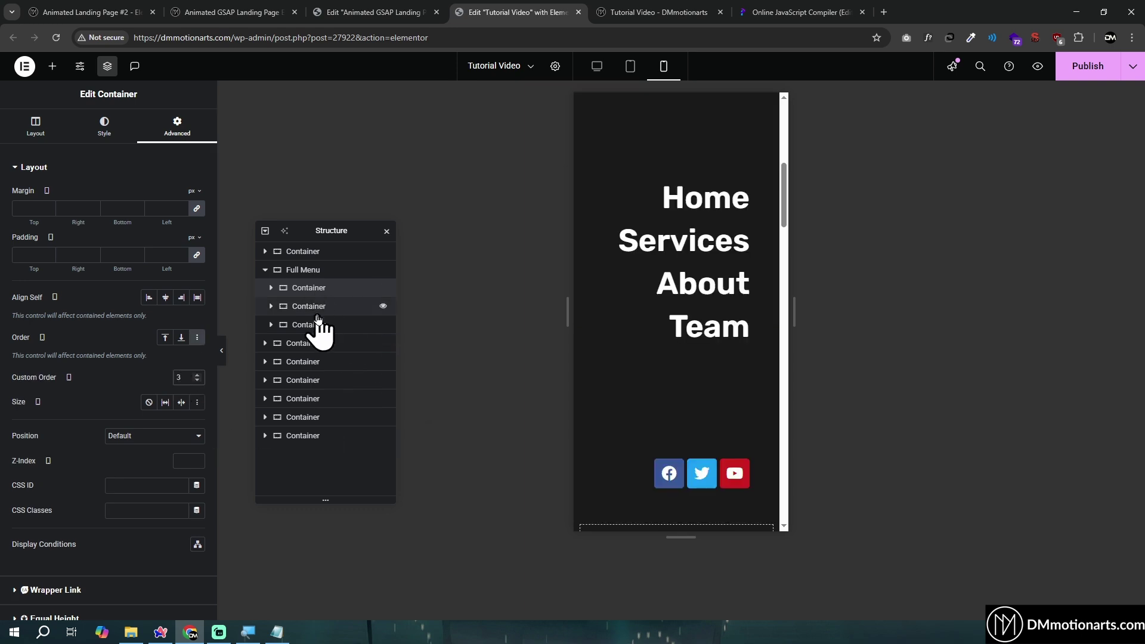
Set the third column's mobile Min Height to 100 vh and return to the desktop layout
left_click(318, 325)
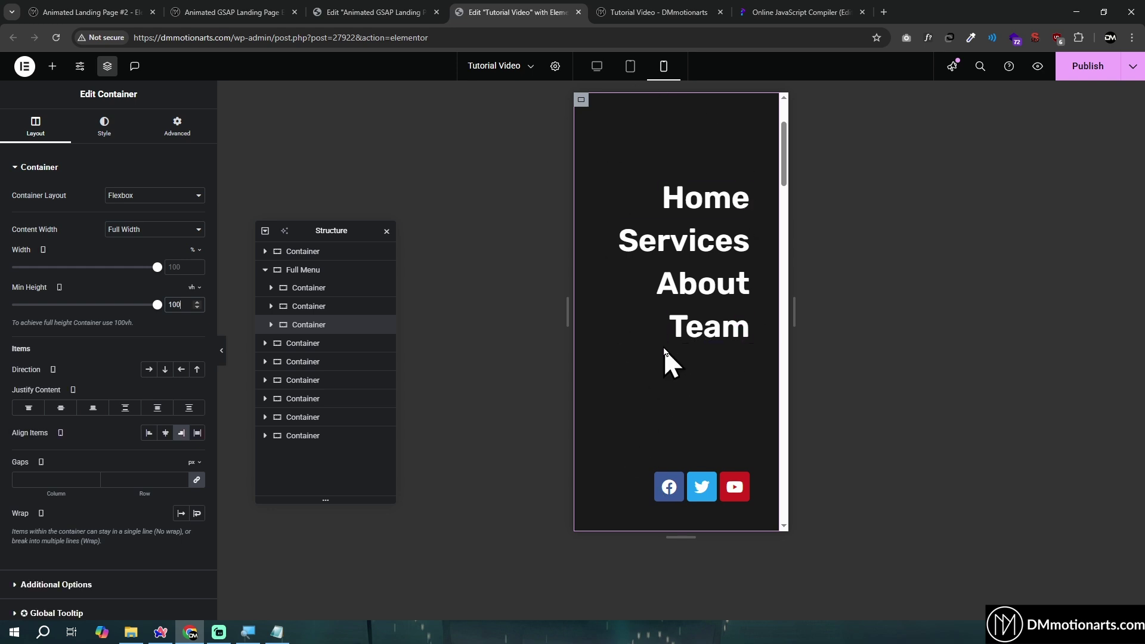
left_click(597, 66)
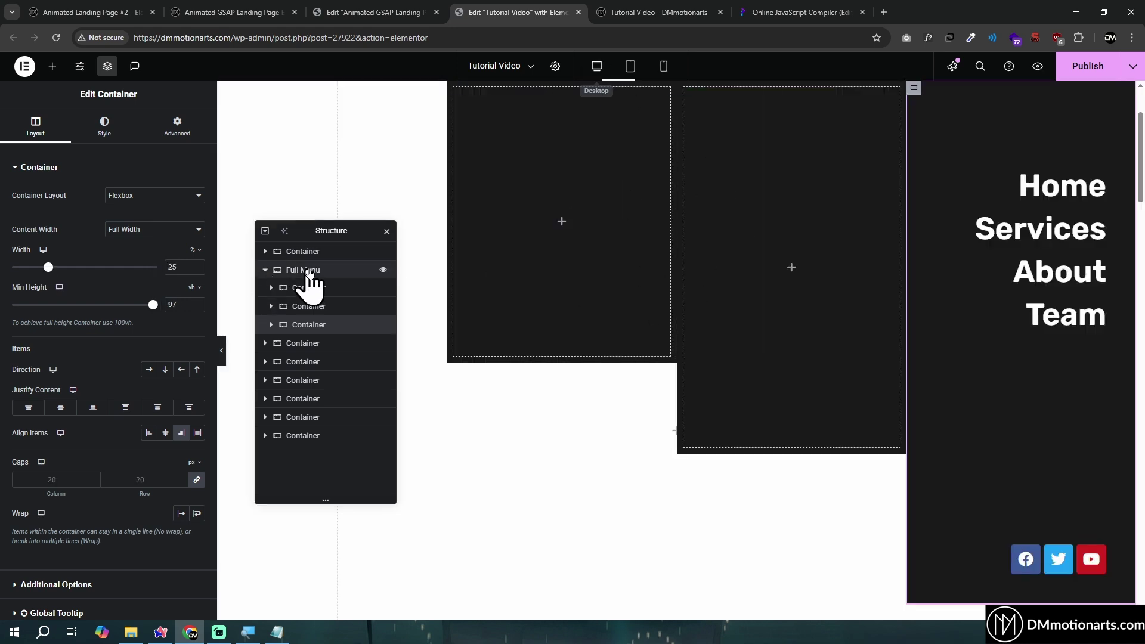
Add an HTML widget inside Full Menu below the third column and hide it in the structure
left_click(306, 270)
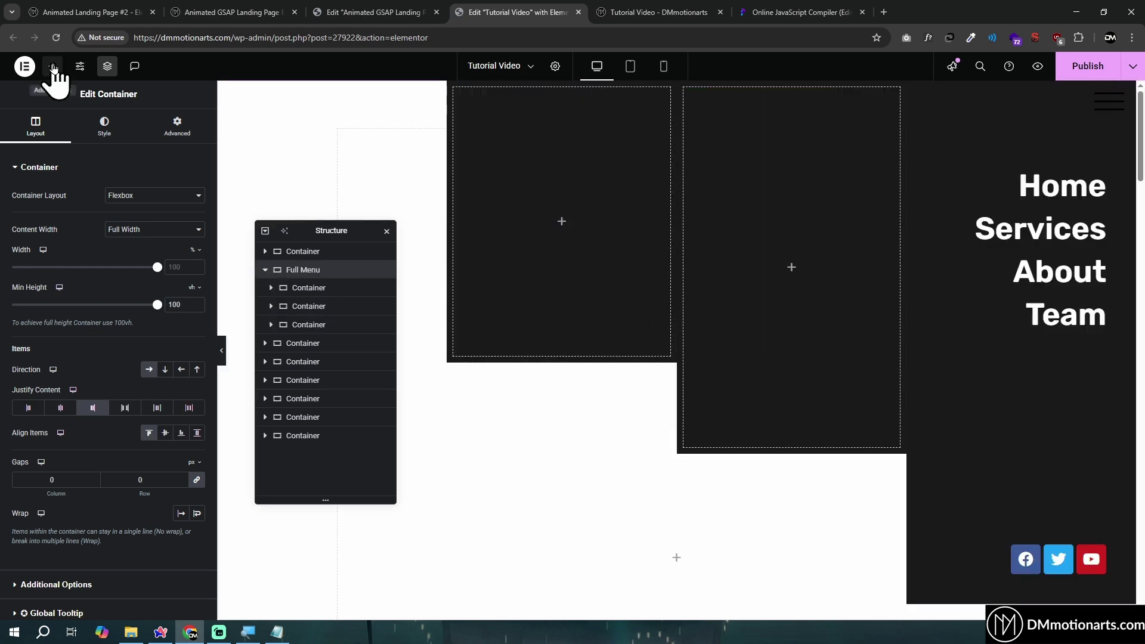
left_click(53, 66)
type("ht")
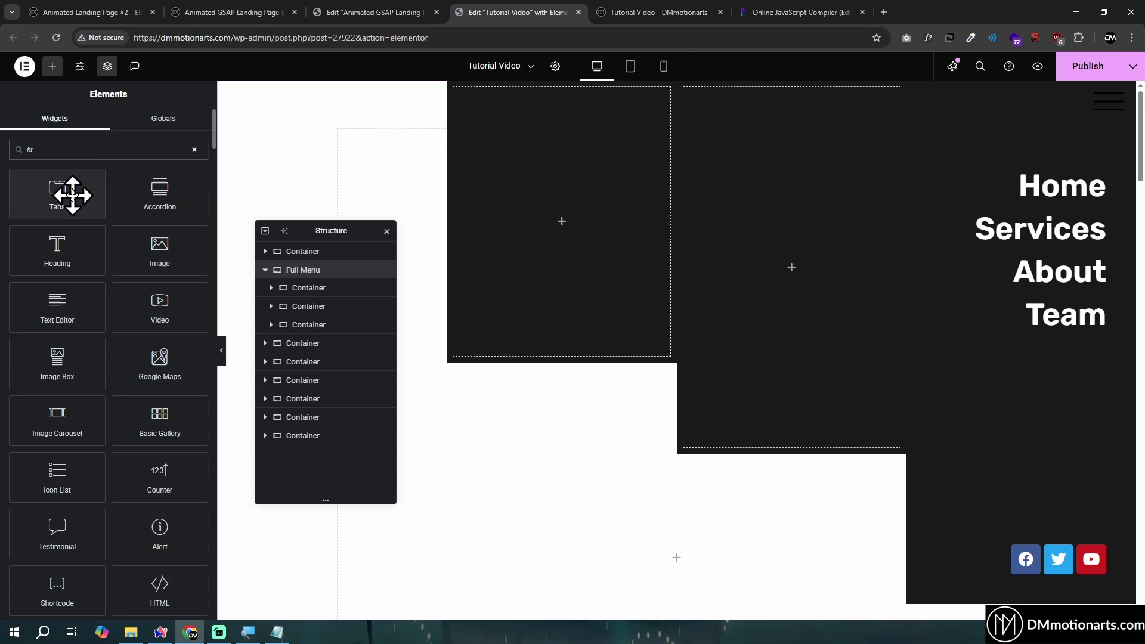
type("m")
left_click_drag(87, 186, 337, 346)
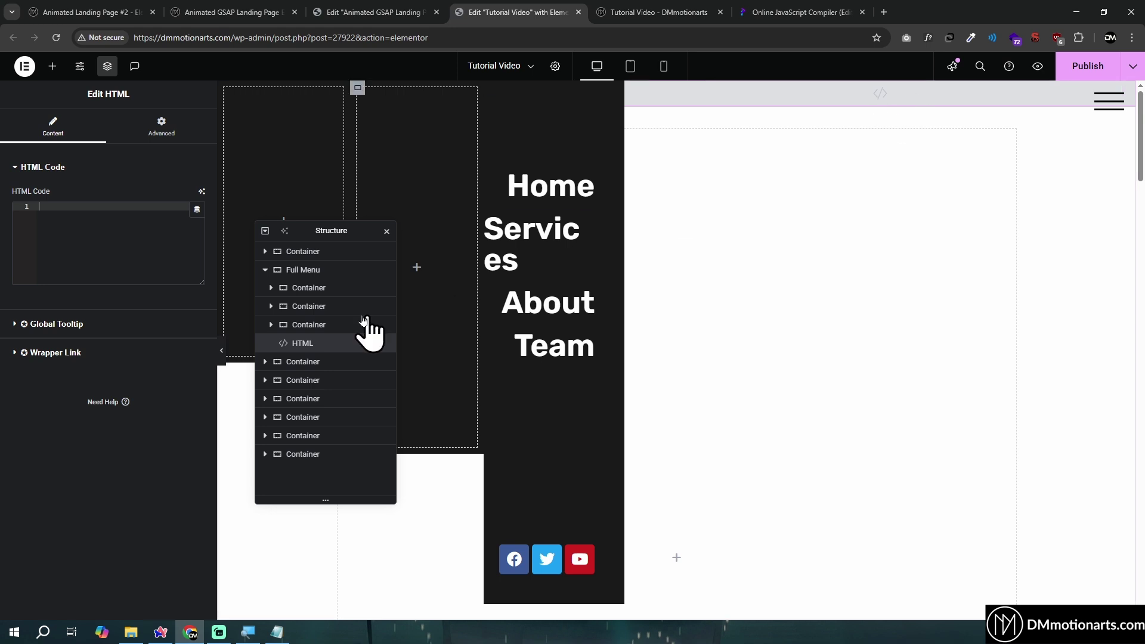
left_click(383, 344)
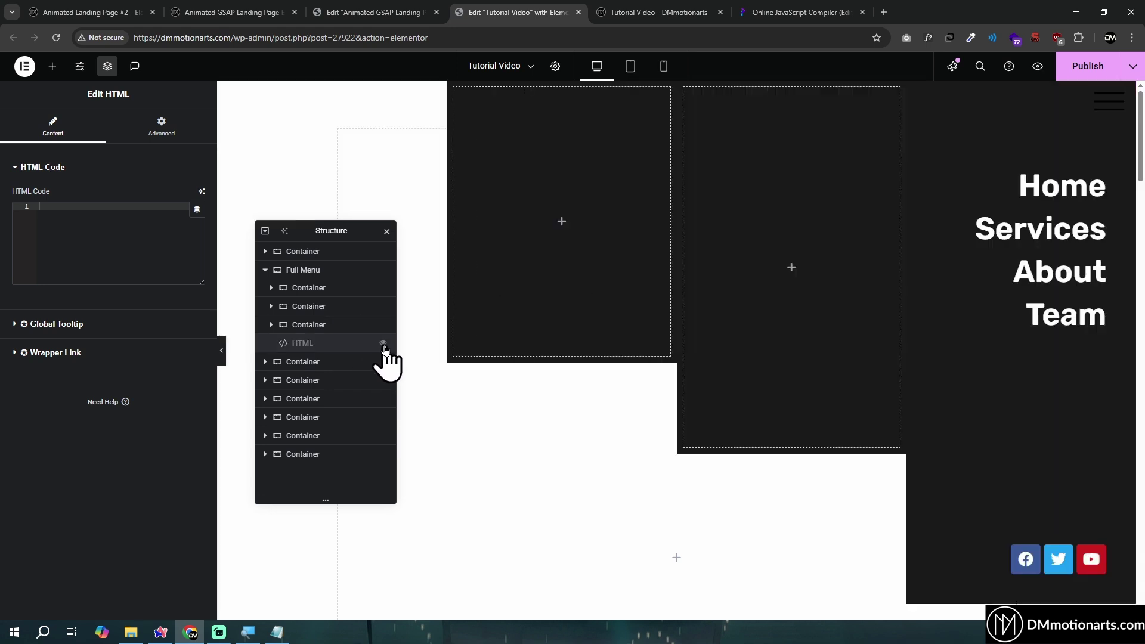
Set the HTML widget's responsive visibility to hide on desktop and tablet portrait, and return to its content settings
left_click(148, 130)
scroll(76, 417, "down", 8)
left_click(37, 574)
scroll(149, 477, "down", 3)
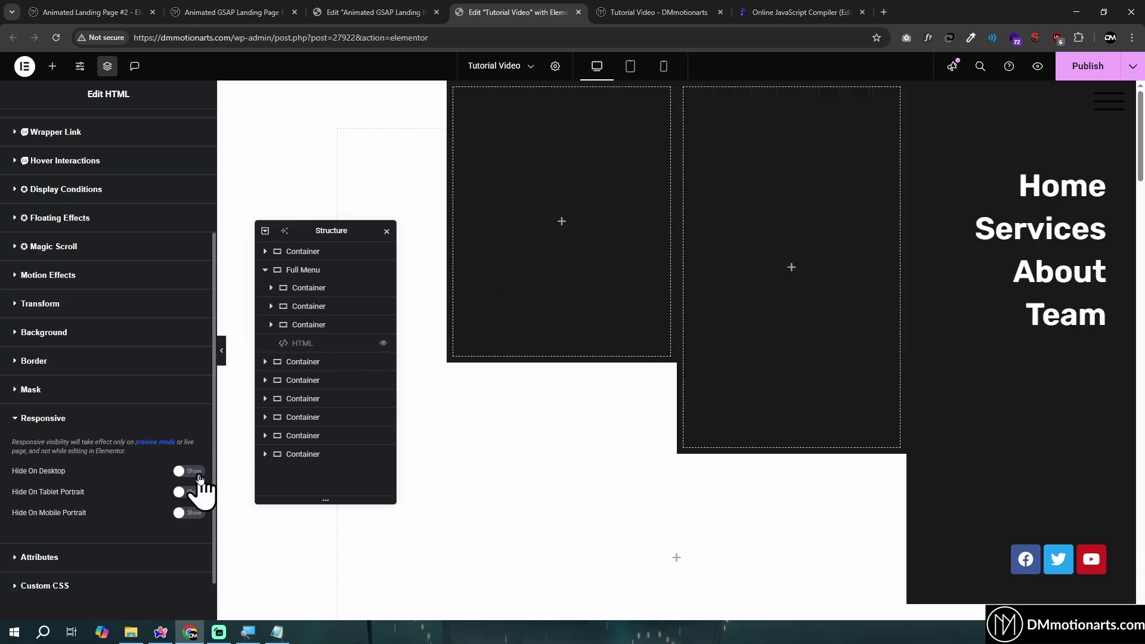
left_click(190, 471)
left_click(190, 491)
scroll(90, 278, "up", 3)
left_click(49, 131)
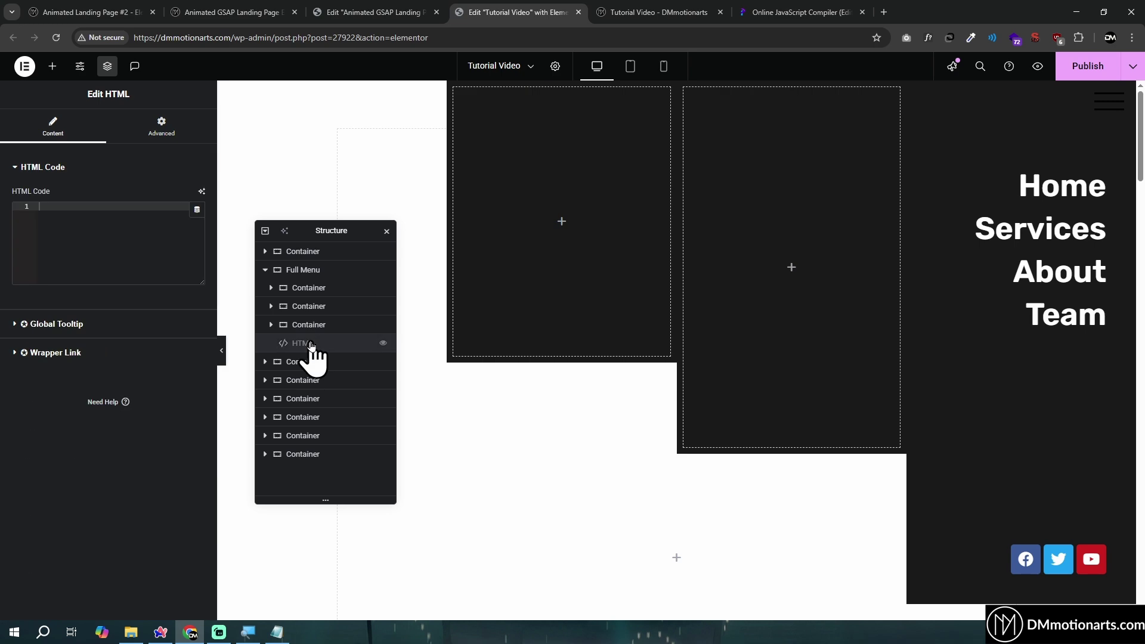
Switch to the Online JavaScript Compiler page and examine the menu's style code, highlighting the dm-menu-anim-bg class name
left_click(93, 209)
key("ctrl+Tab")
key("ctrl+Tab")
scroll(521, 180, "up", 2)
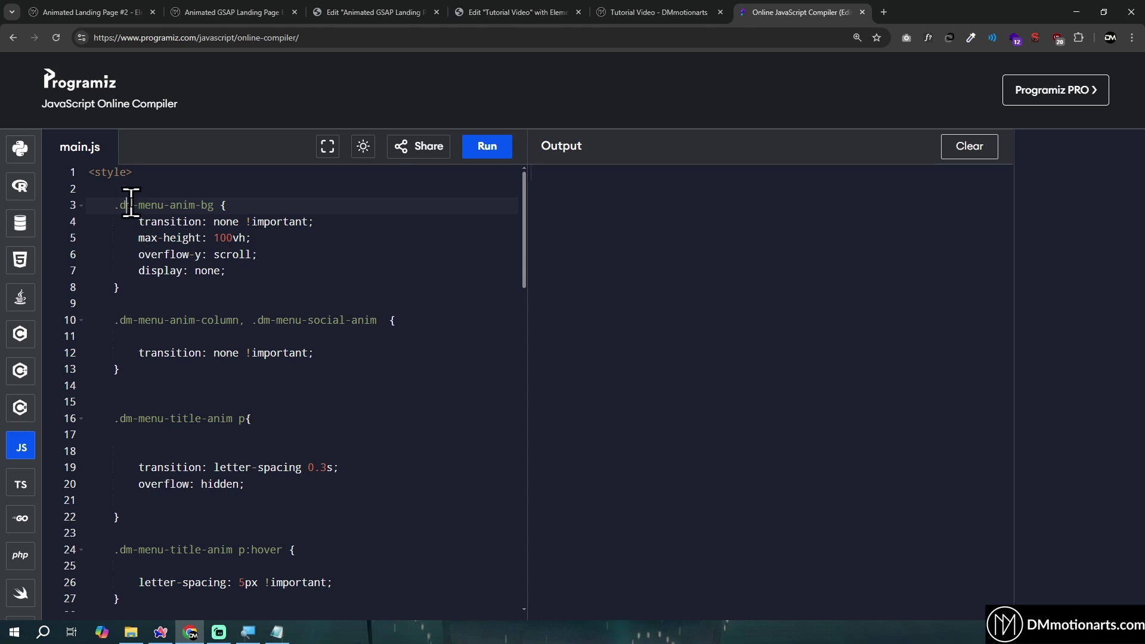
key("ctrl+shift+Right")
key("ctrl+shift+Right")
key("ctrl+shift+Right")
key("ctrl+shift+Right")
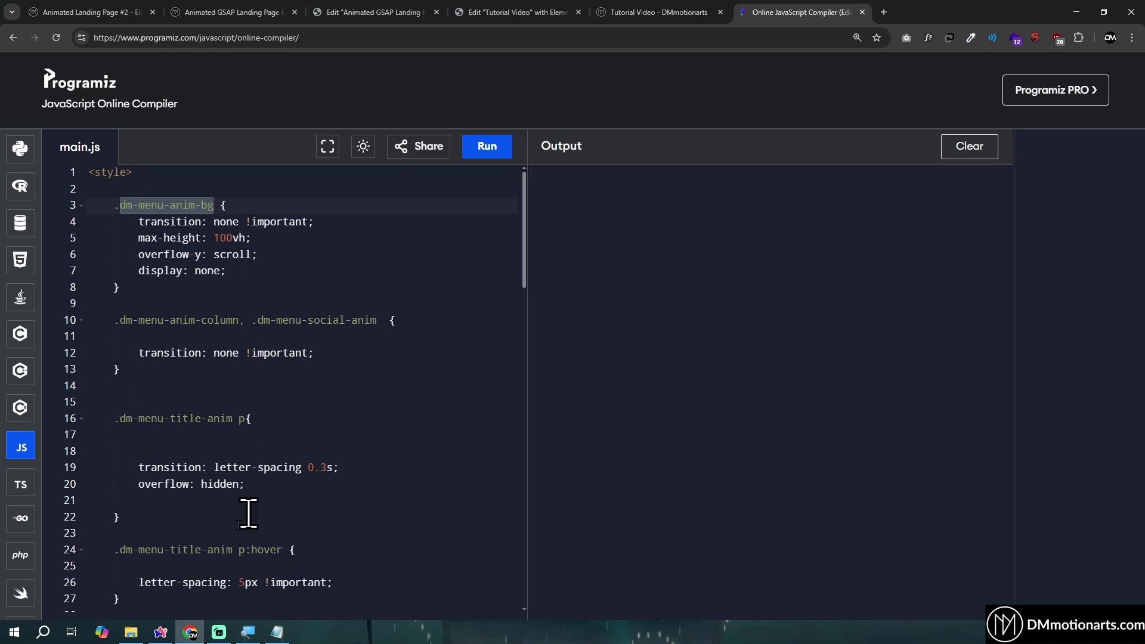
Copy the dm-menu-anim-bg class name from the code and assign it as Full Menu's CSS class
left_click_drag(120, 205, 221, 206)
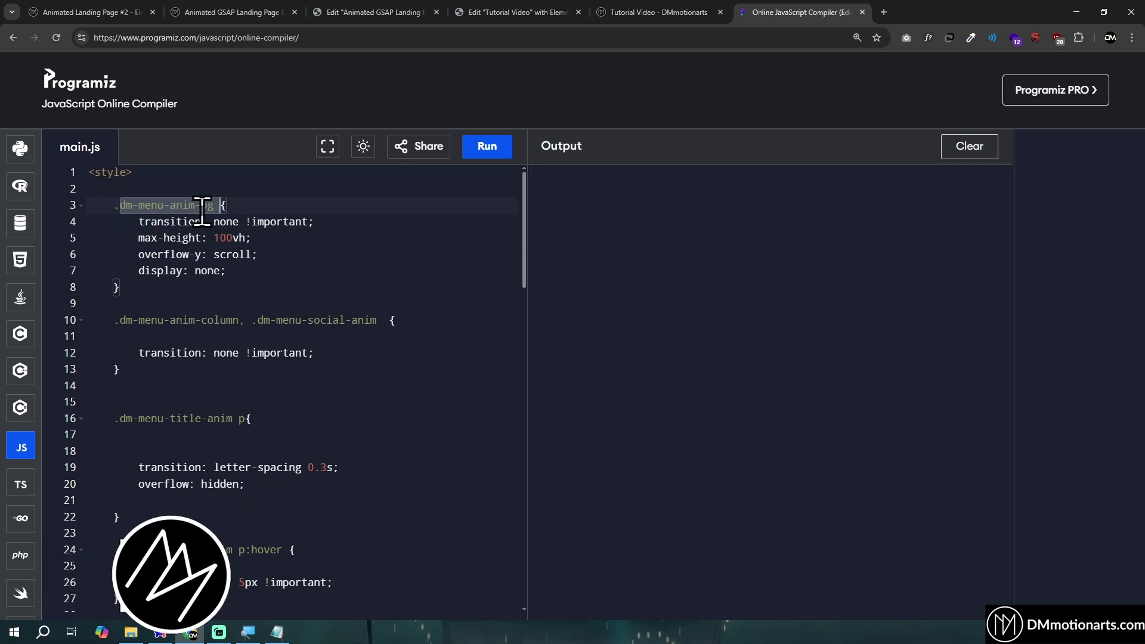
left_click(491, 12)
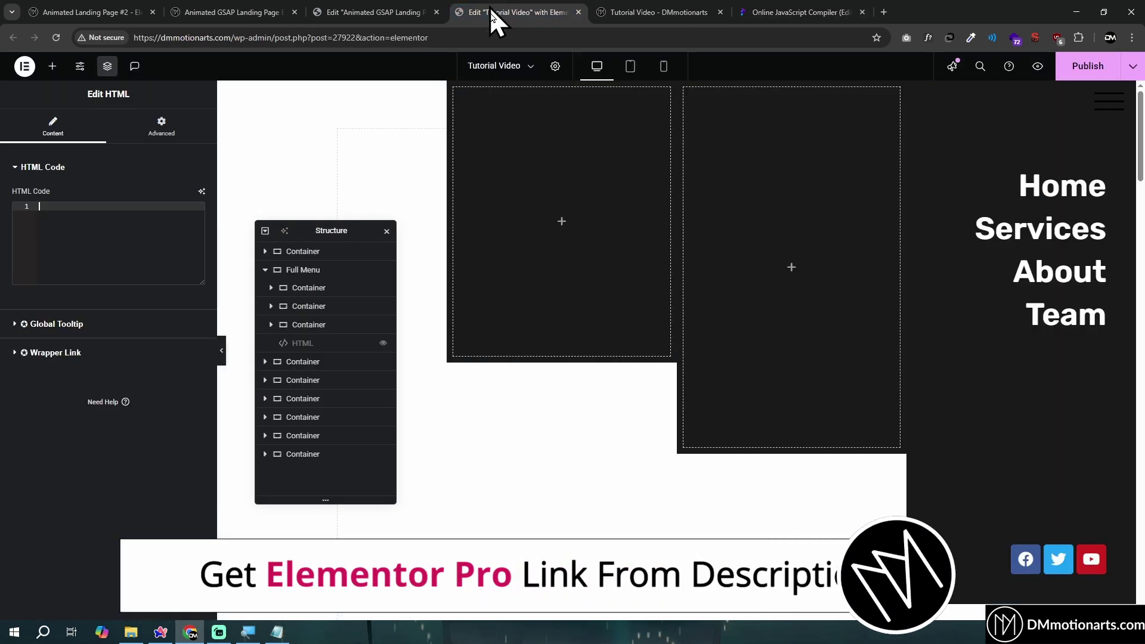
left_click(308, 270)
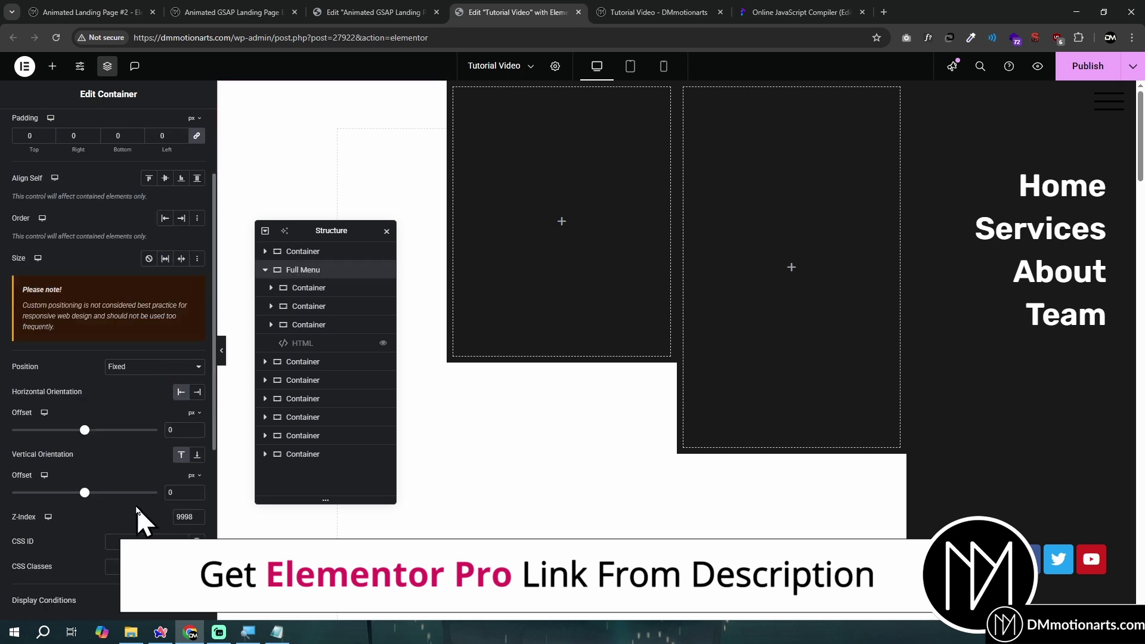
scroll(139, 495, "down", 2)
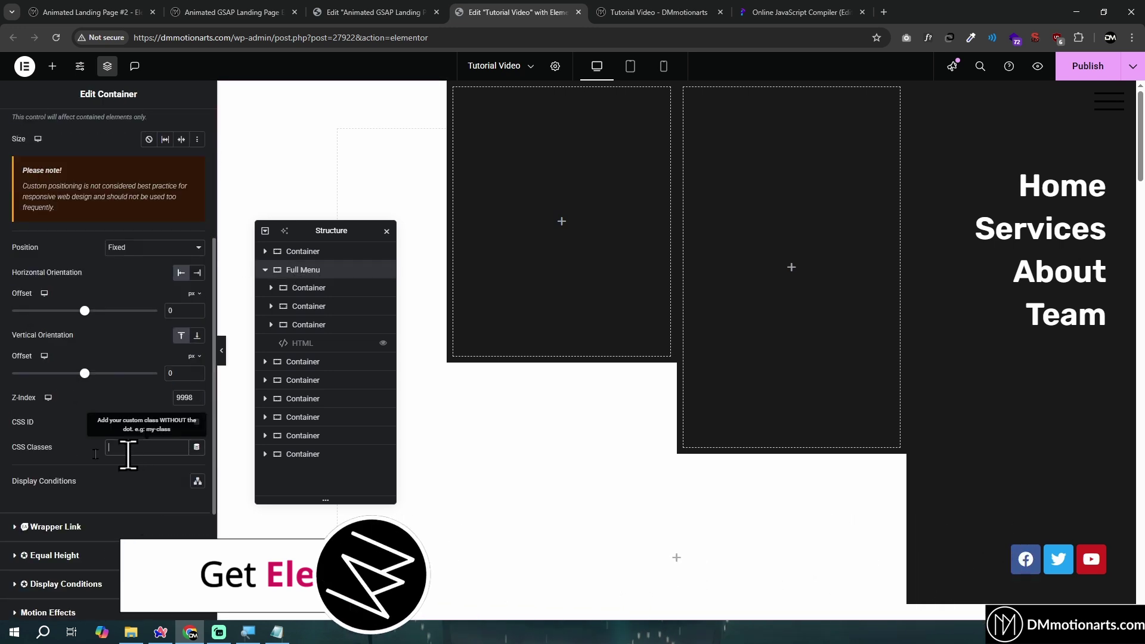
Copy the dm-menu-anim-column class name from the code and assign it as the CSS class of Full Menu's first column
left_click(749, 12)
left_click(116, 322)
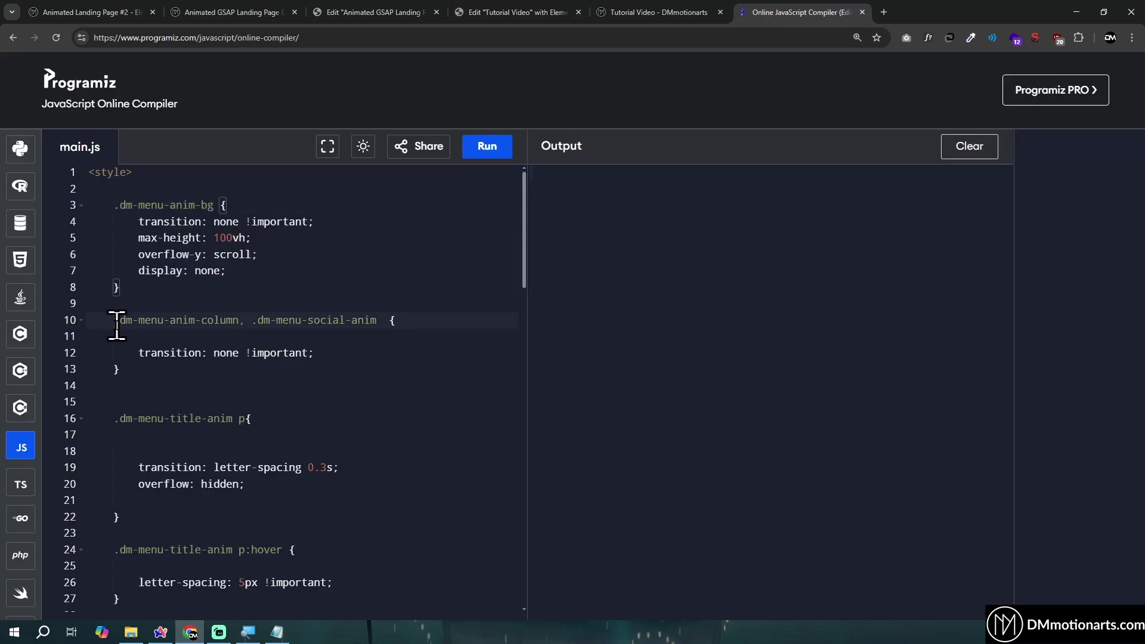
double_click(238, 325)
key("ctrl+c")
left_click(508, 4)
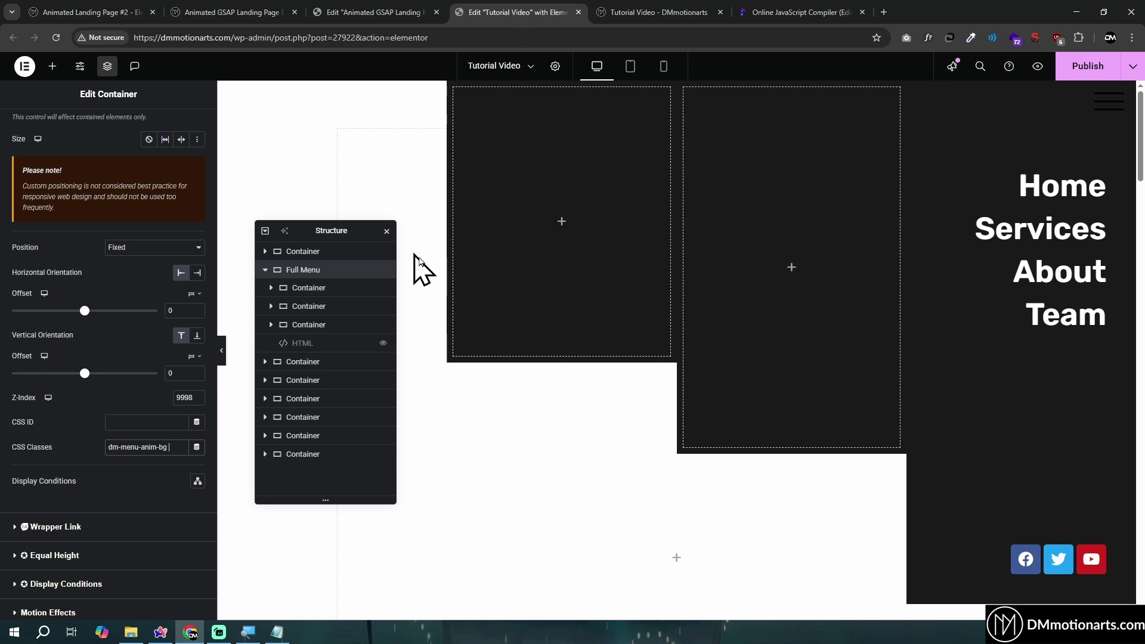
left_click(299, 290)
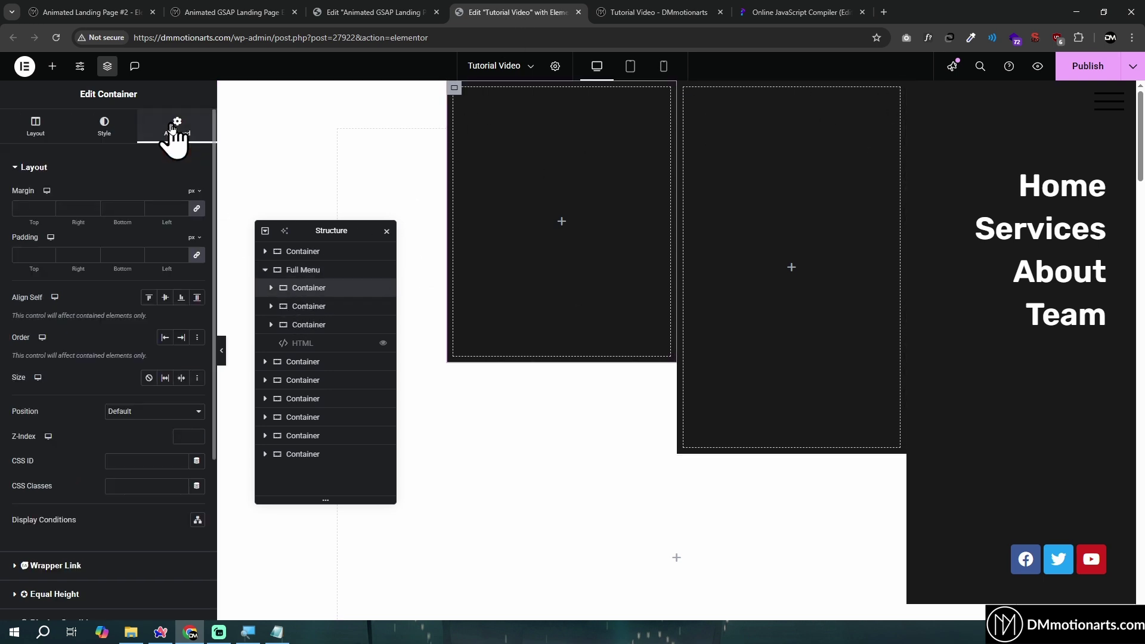
left_click(138, 485)
key("ctrl+v")
Assign the dm-menu-anim-column CSS class to Full Menu's second and third column containers
left_click(314, 307)
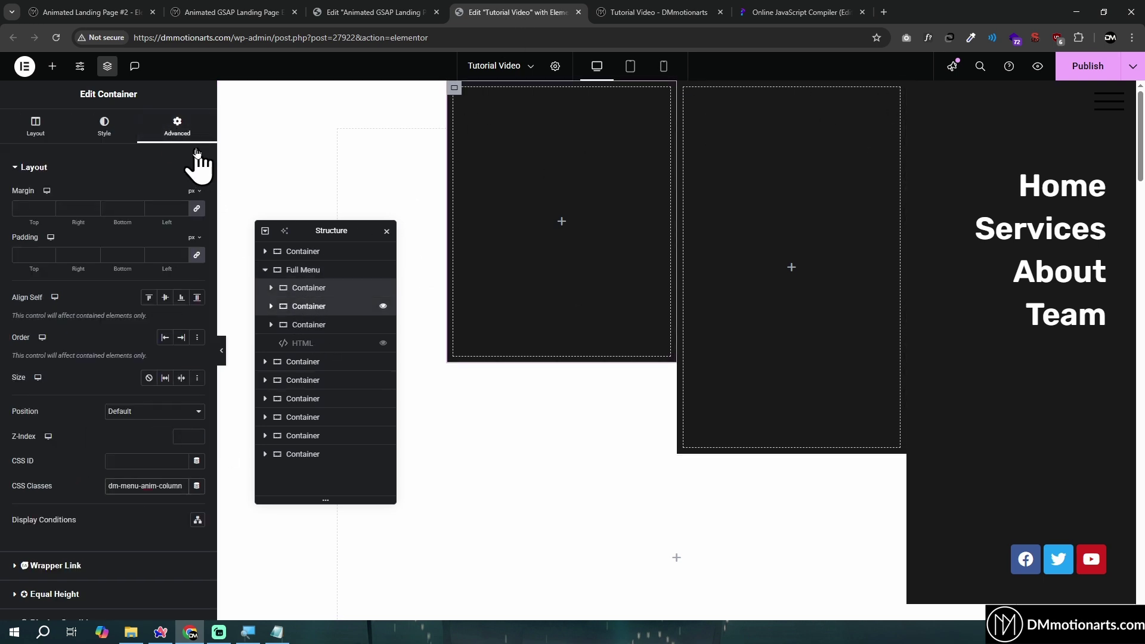
left_click(141, 486)
key("ctrl+v")
left_click(327, 323)
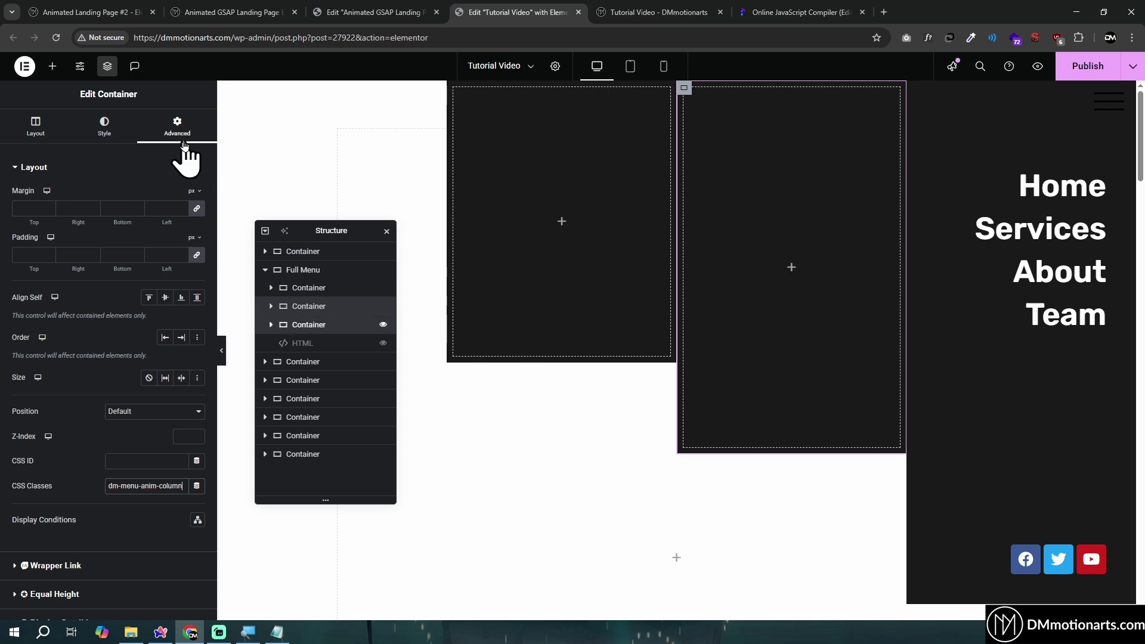
left_click(178, 127)
left_click(147, 486)
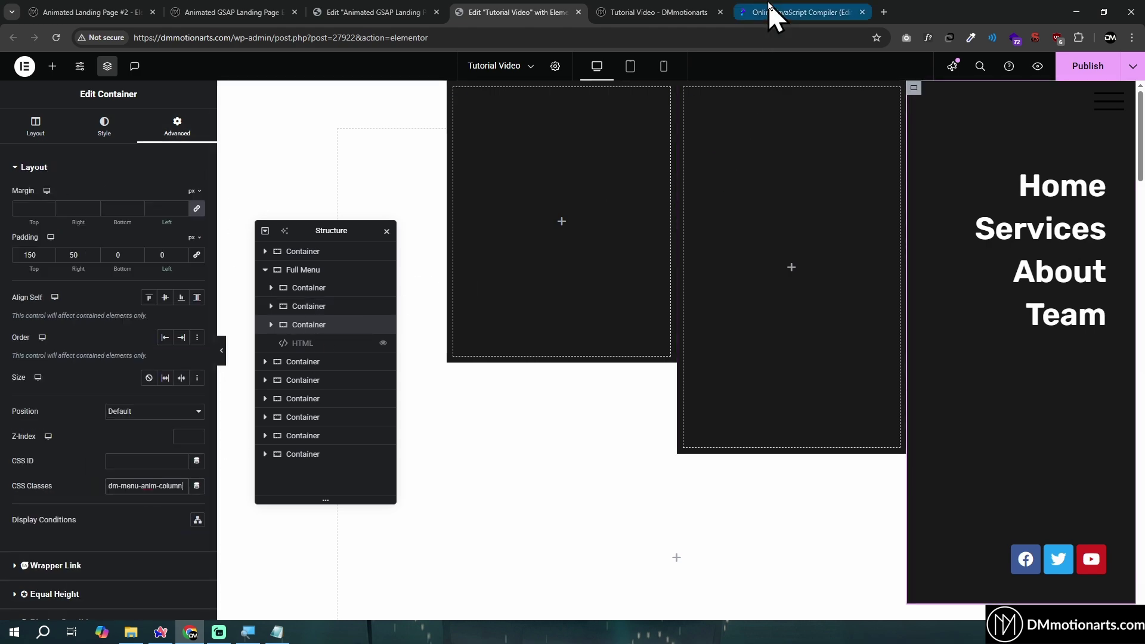
Copy the dm-menu-social-anim class name from the Online JavaScript Compiler code and assign it as the Social Icons widget's CSS class
left_click(799, 12)
left_click(258, 320)
left_click(383, 321, "shift")
key("ctrl+c")
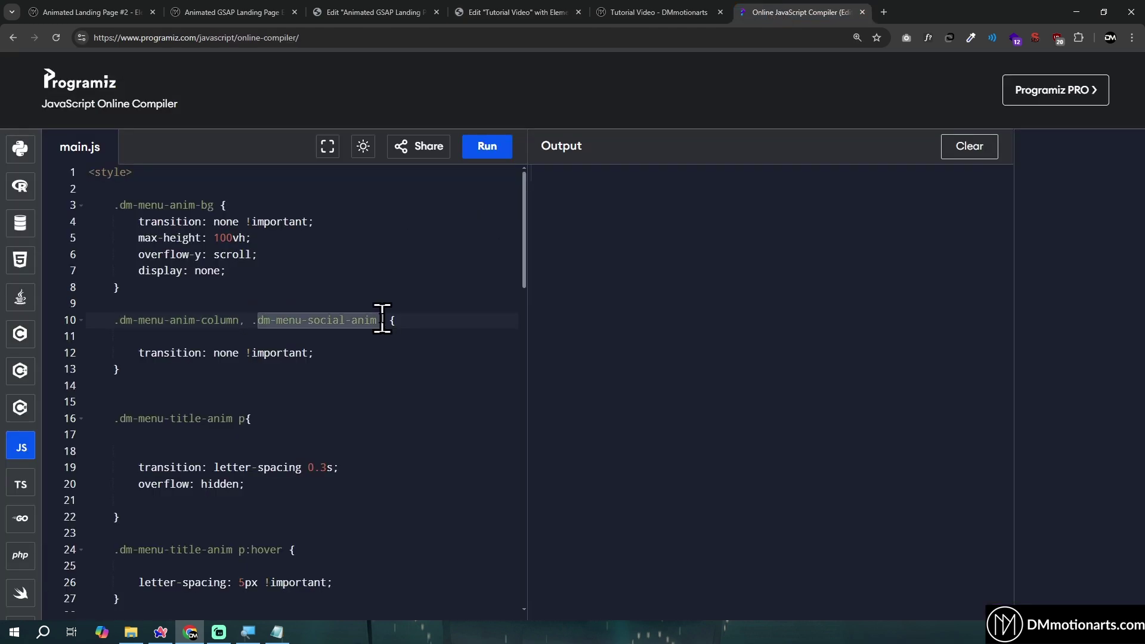
left_click(480, 5)
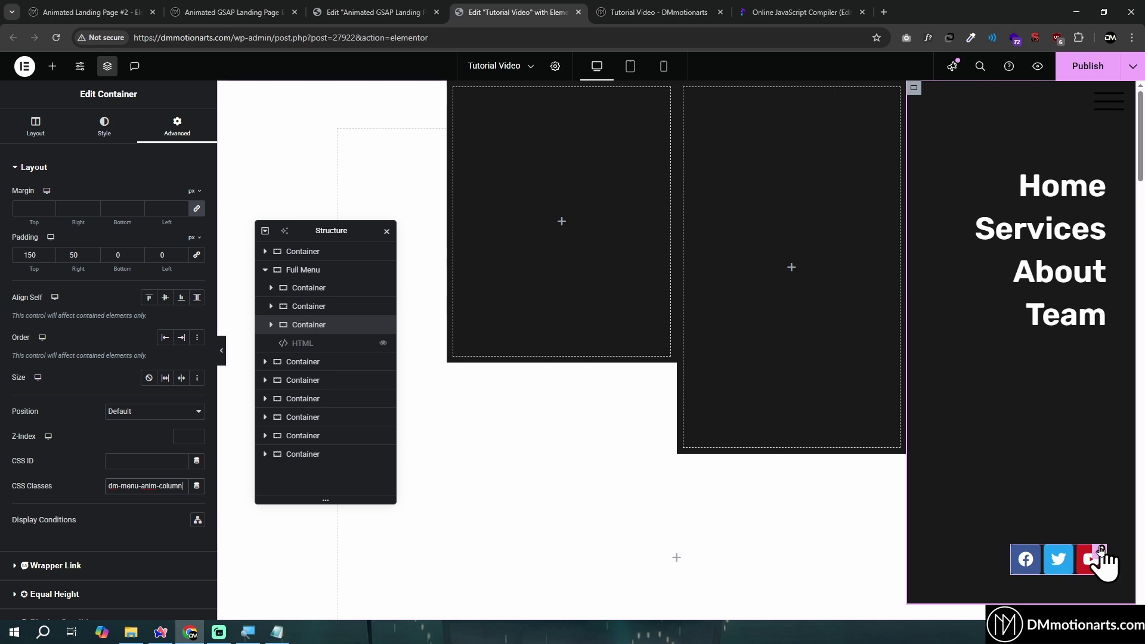
left_click(997, 568)
scroll(149, 311, "down", 5)
left_click(149, 413)
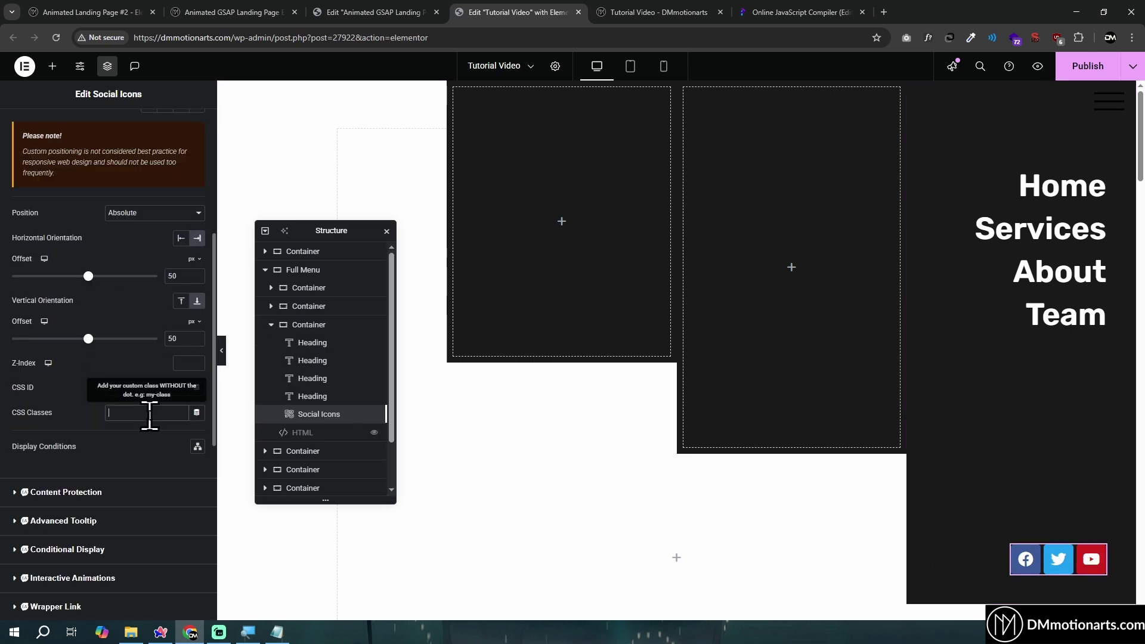
key("ctrl+v")
Copy the dm-menu-title-anim class name from the code in the Online JavaScript Compiler and return to the Elementor editor
left_click(753, 12)
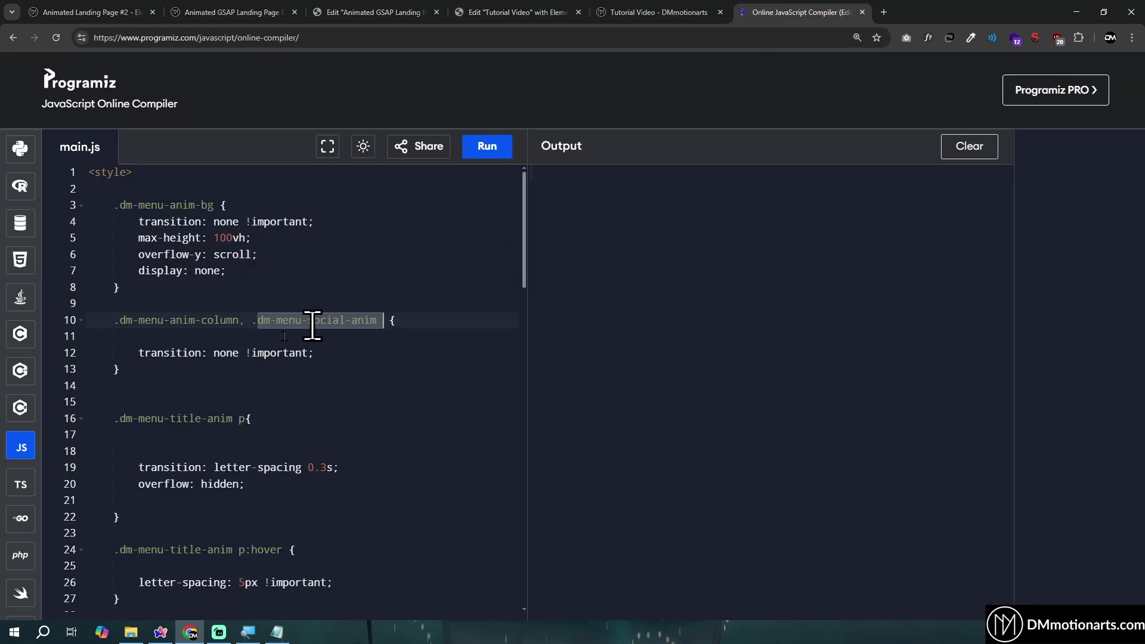
left_click(126, 420)
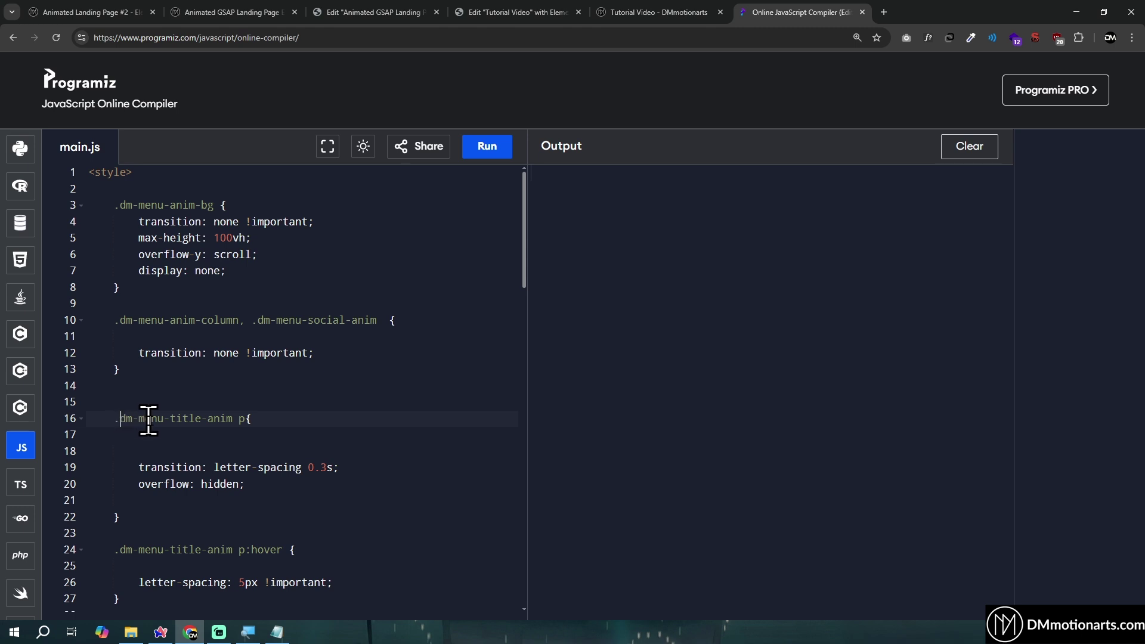
left_click(240, 420, "shift")
left_click(232, 423)
left_click(120, 422, "shift")
key("ctrl+c")
left_click(494, 3)
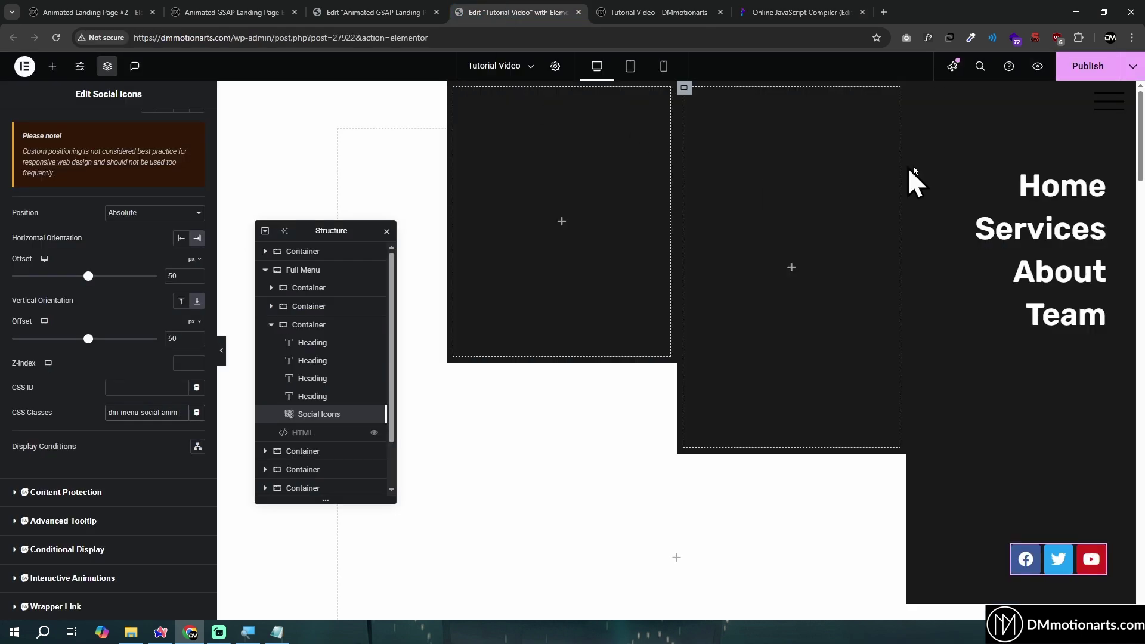
Set the Home heading's HTML tag to p and assign dm-menu-title-anim as its CSS class
left_click(1062, 186)
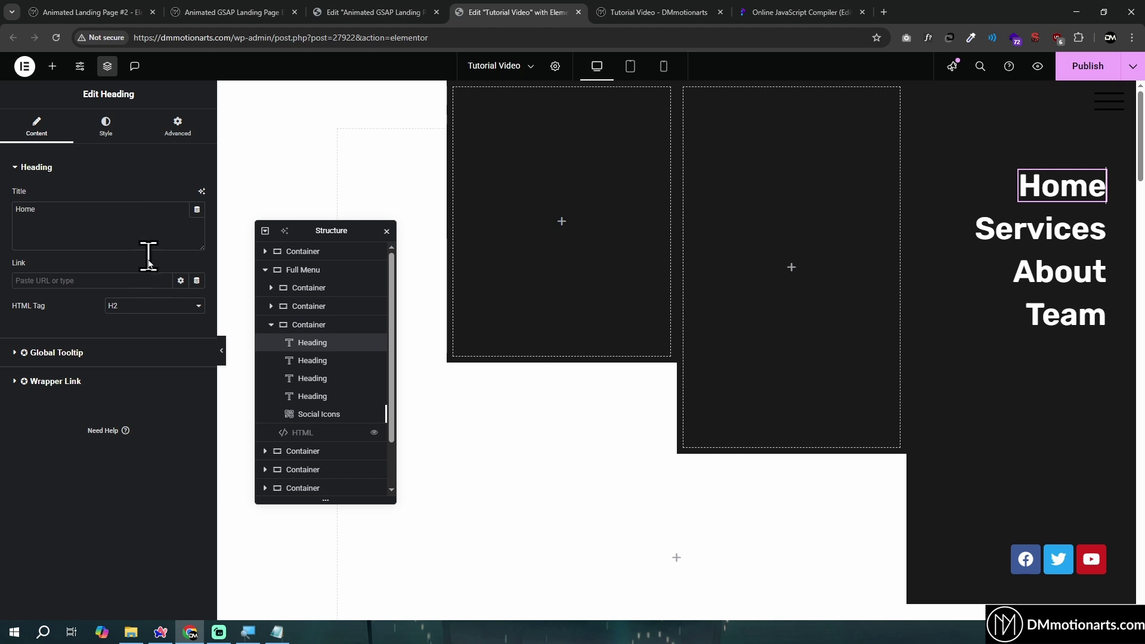
left_click(150, 305)
left_click(135, 436)
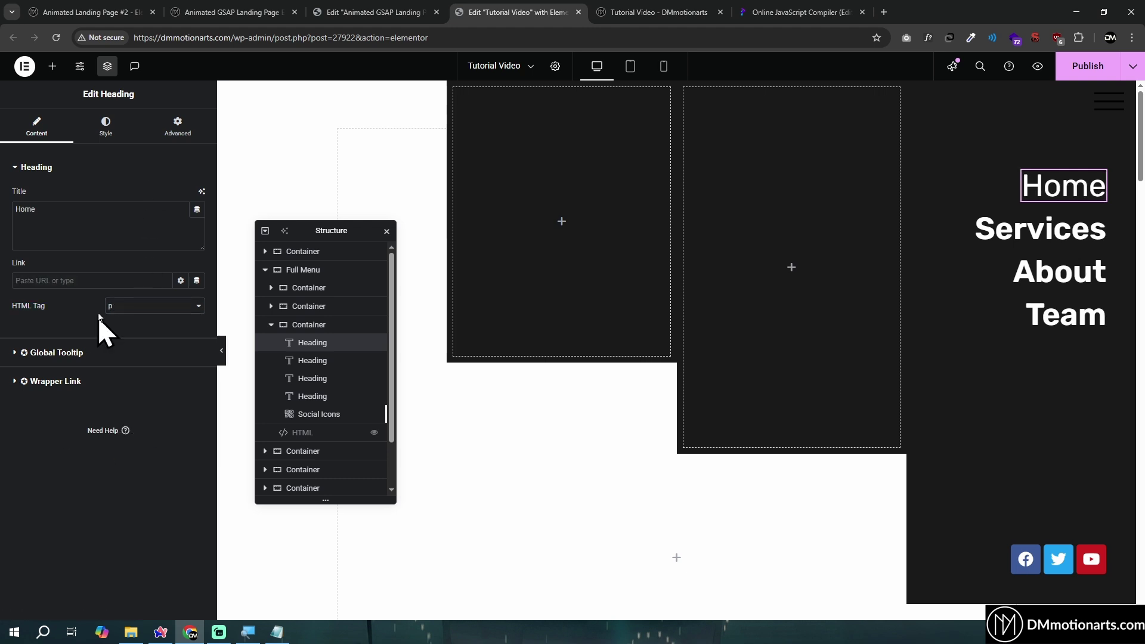
left_click(130, 307)
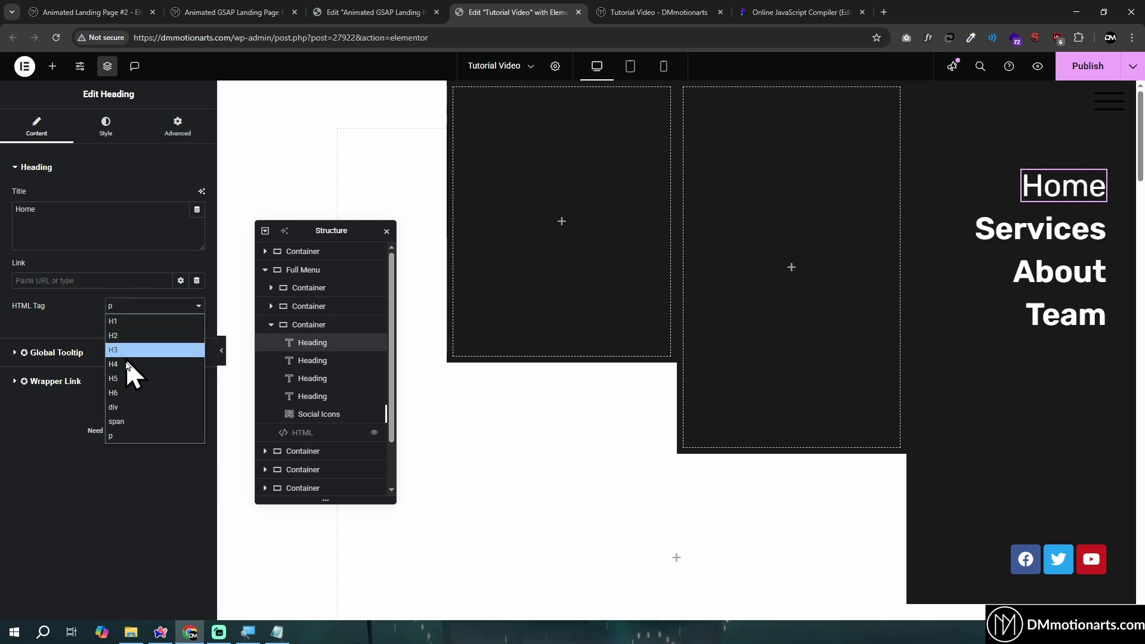
left_click(77, 428)
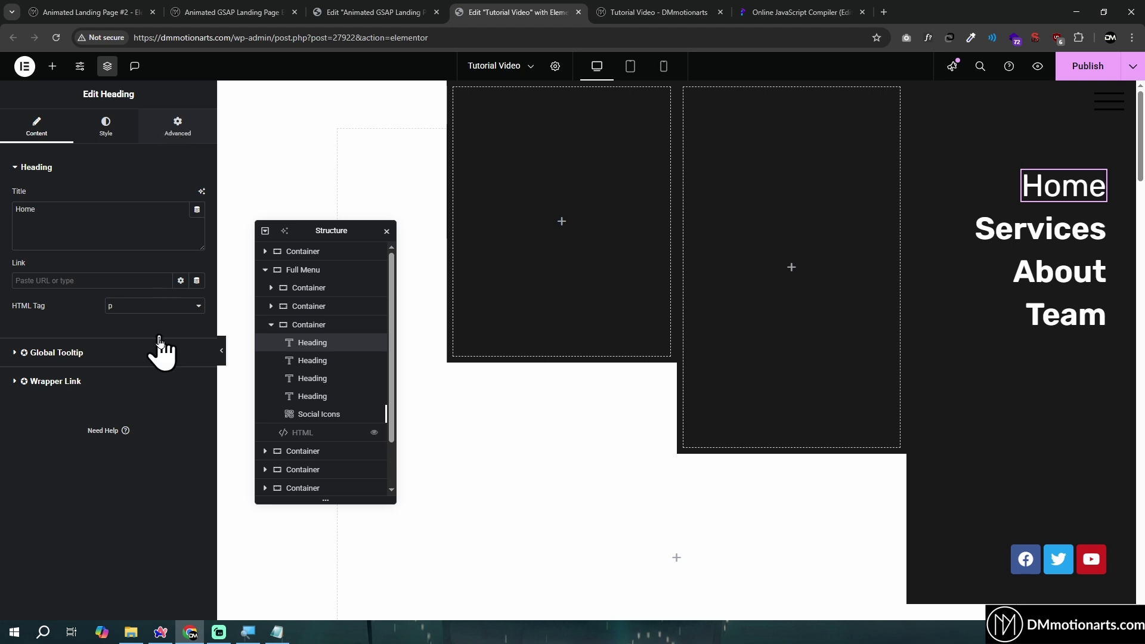
left_click(178, 127)
left_click(170, 510)
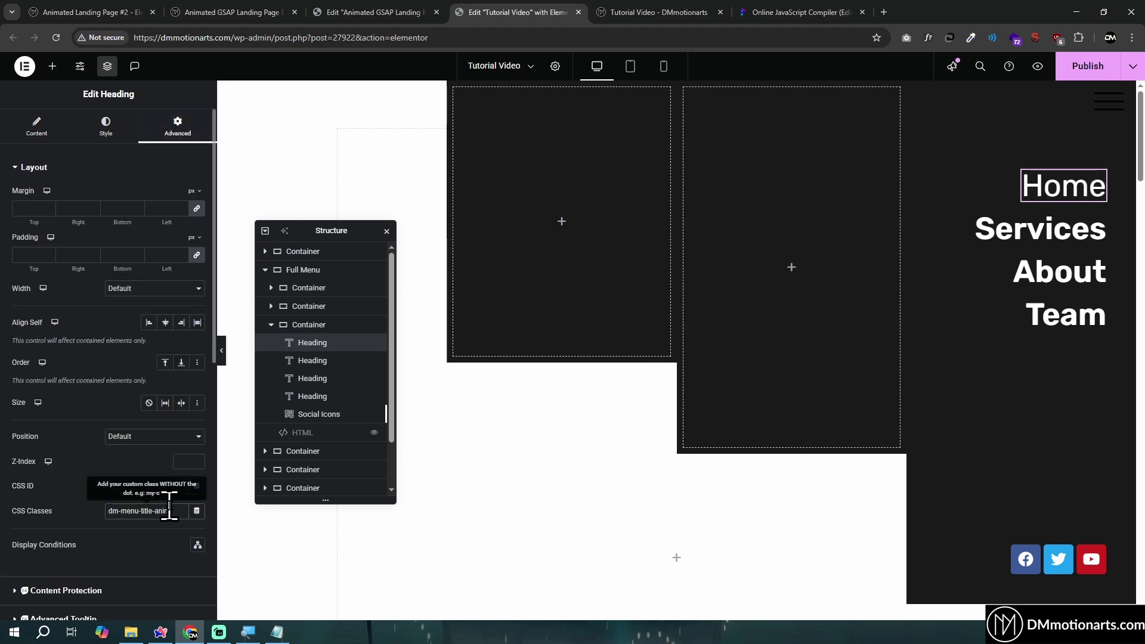
Set the HTML tag of the Services, About and Team headings to p and assign them the dm-menu-title-anim CSS class
left_click(984, 236)
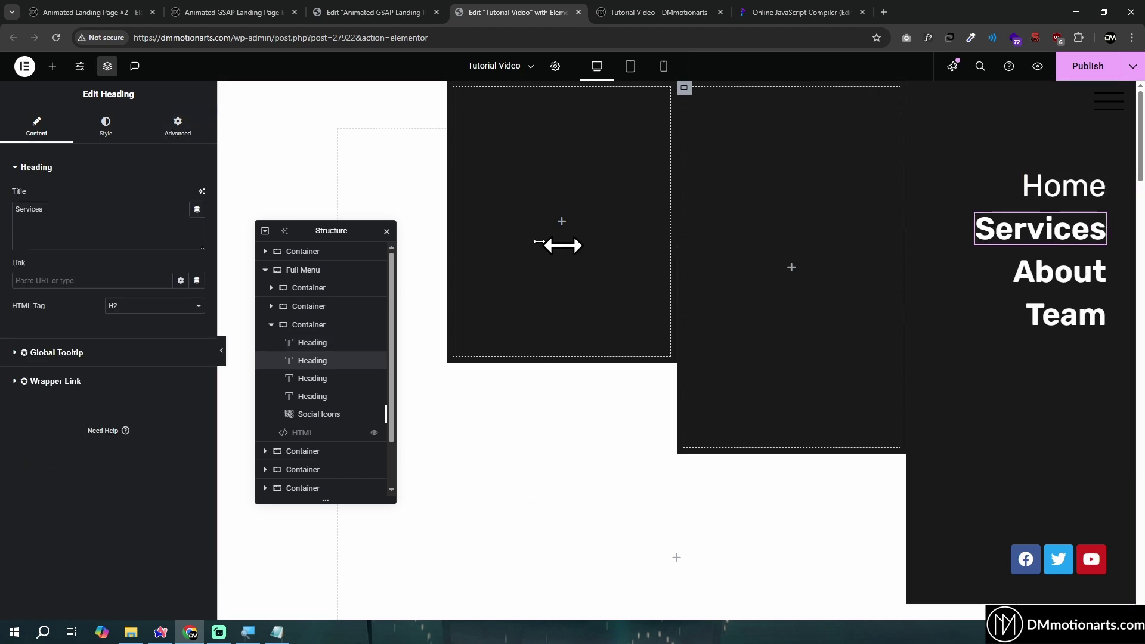
left_click(126, 306)
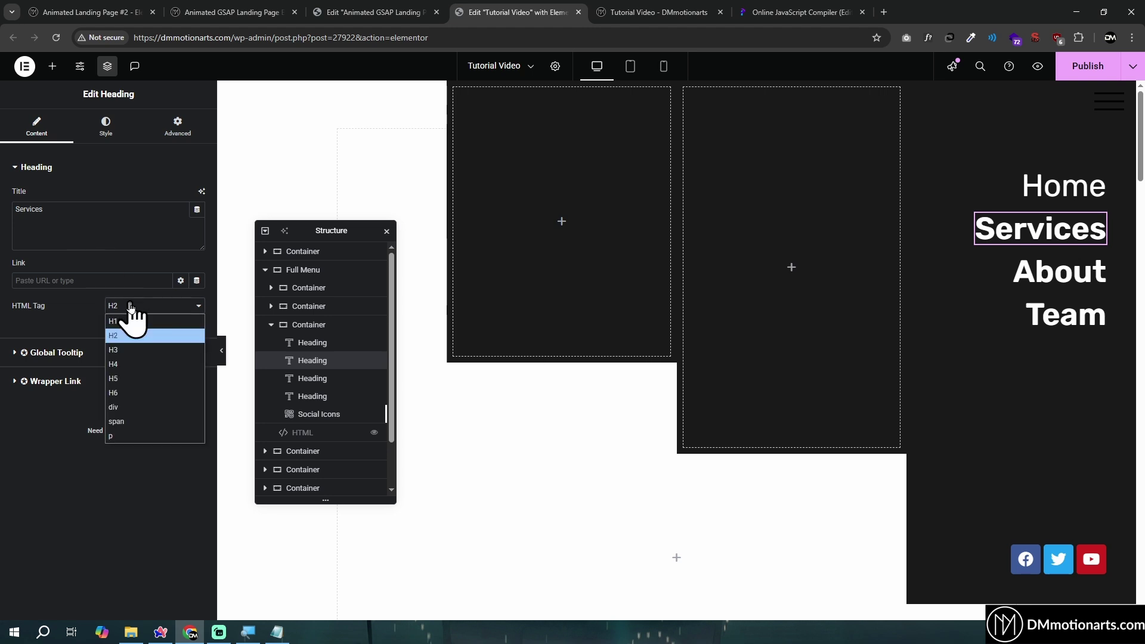
left_click(117, 435)
left_click(190, 128)
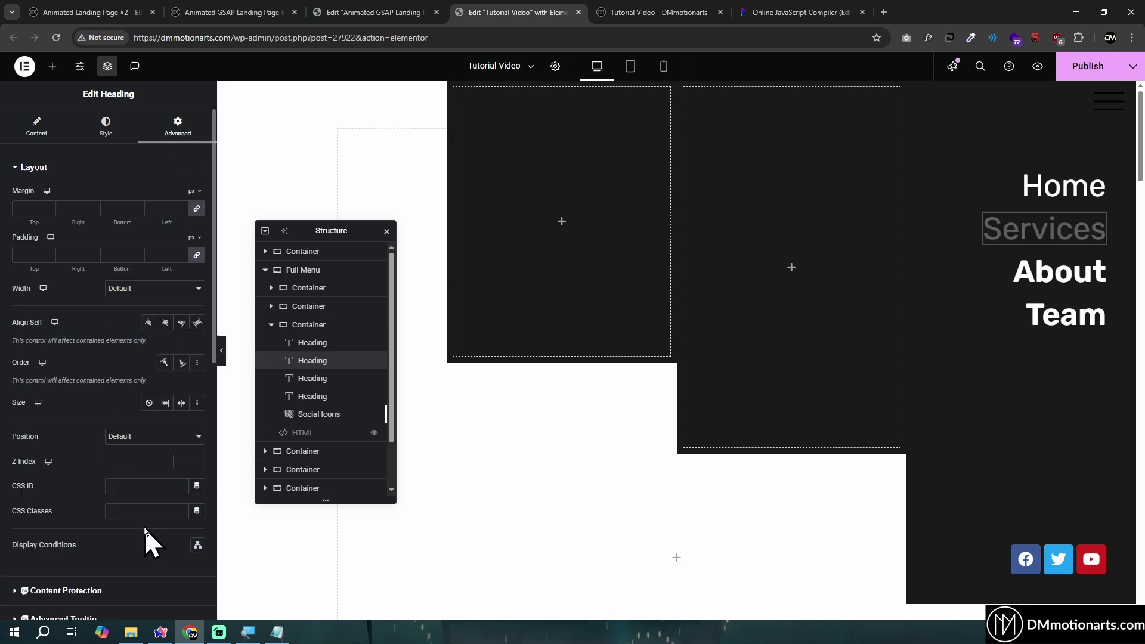
left_click(141, 511)
key("ctrl+v")
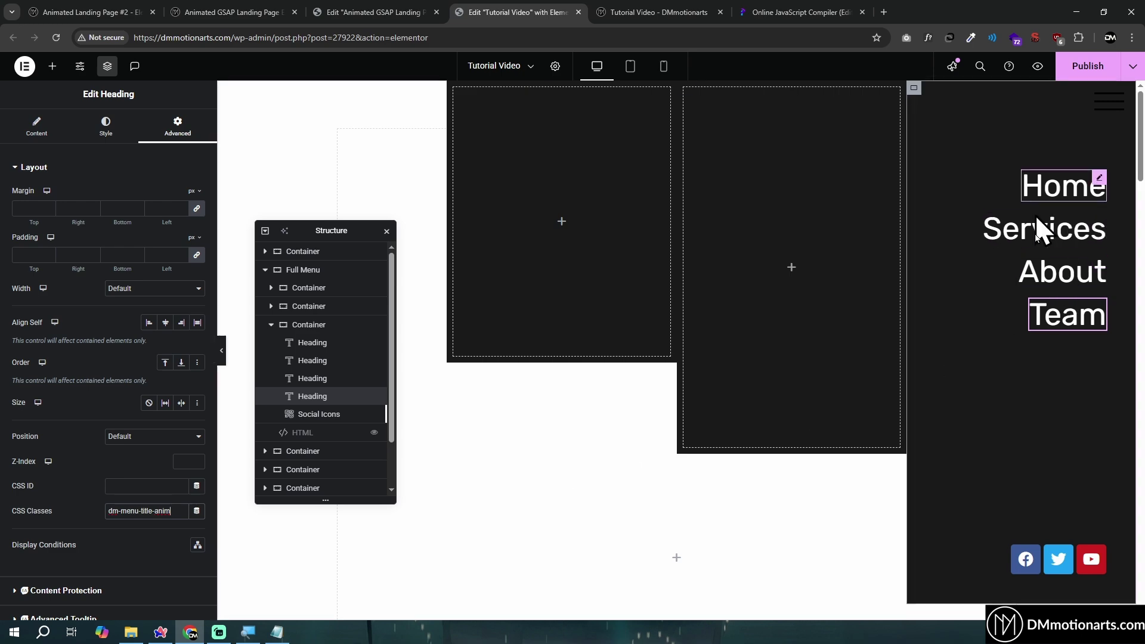
Copy the entire menu code from the Online JavaScript Compiler and paste it into Full Menu's HTML widget
left_click(302, 433)
left_click(804, 4)
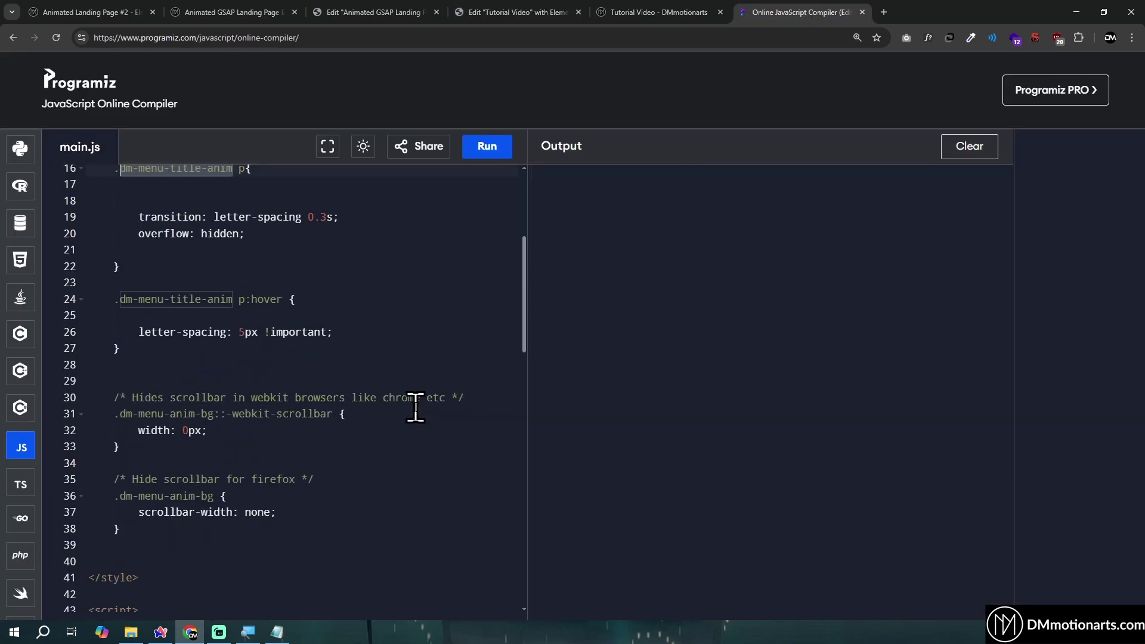
key("ctrl+a")
left_click(499, 6)
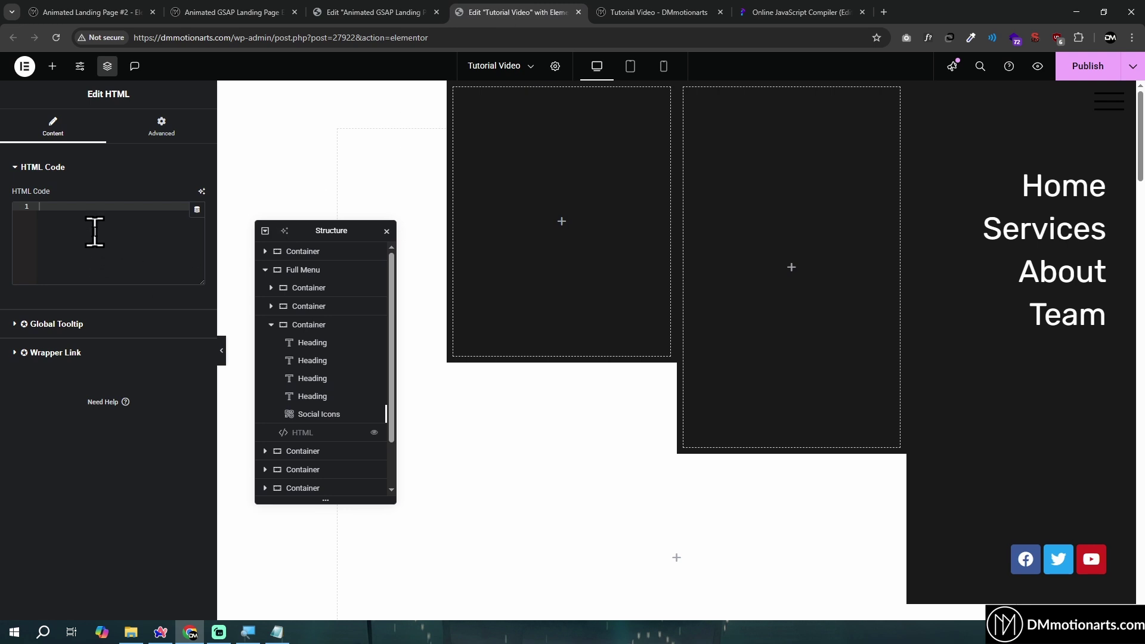
key("ctrl+v")
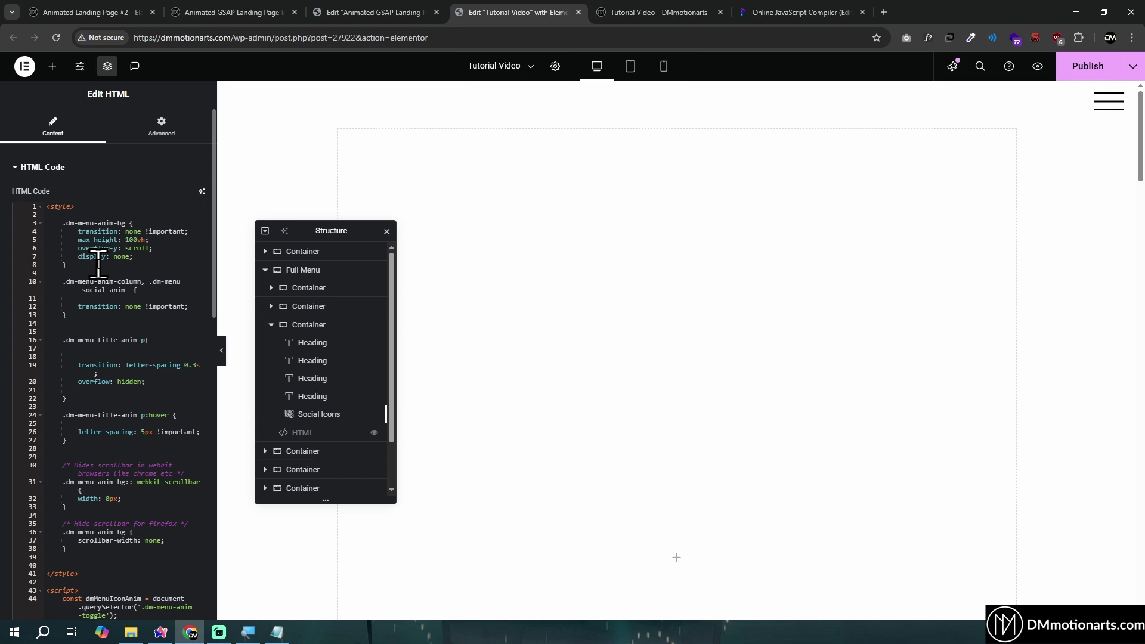
Temporarily comment out the display: none line of the dm-menu-anim-bg rule in the HTML widget, and restore it
left_click(83, 256)
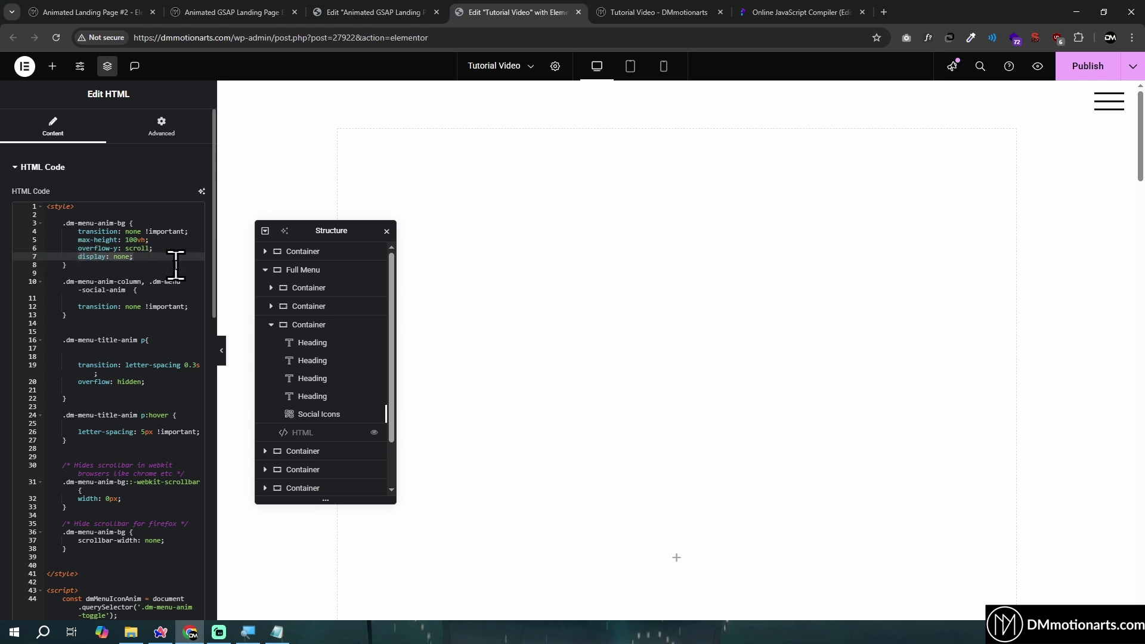
key("ctrl+slash")
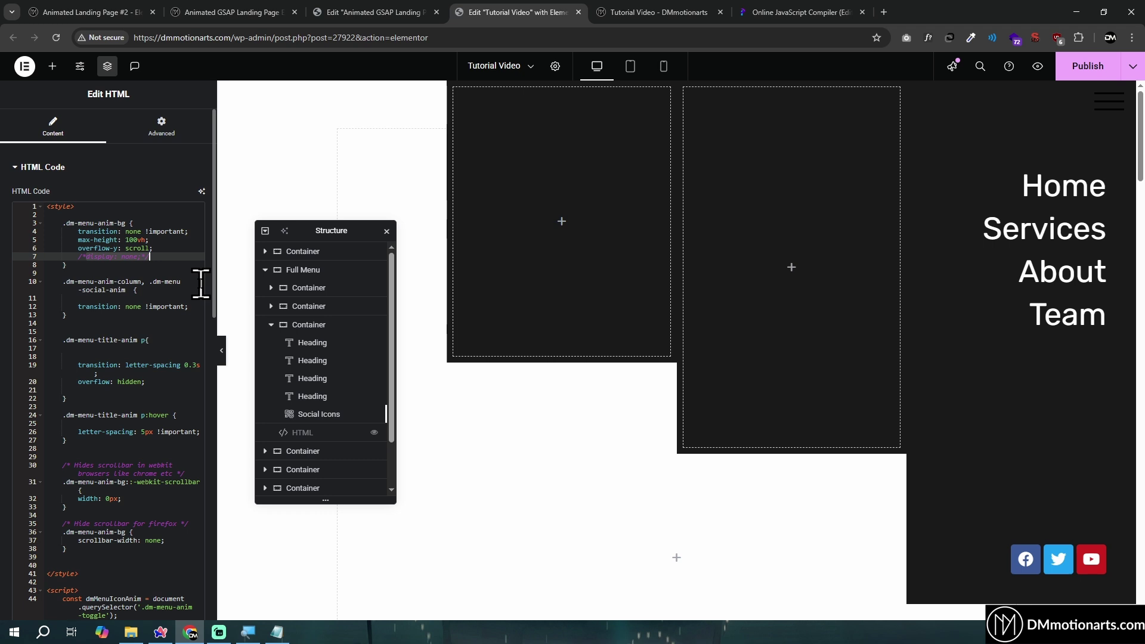
key("ctrl+slash")
left_click(150, 265)
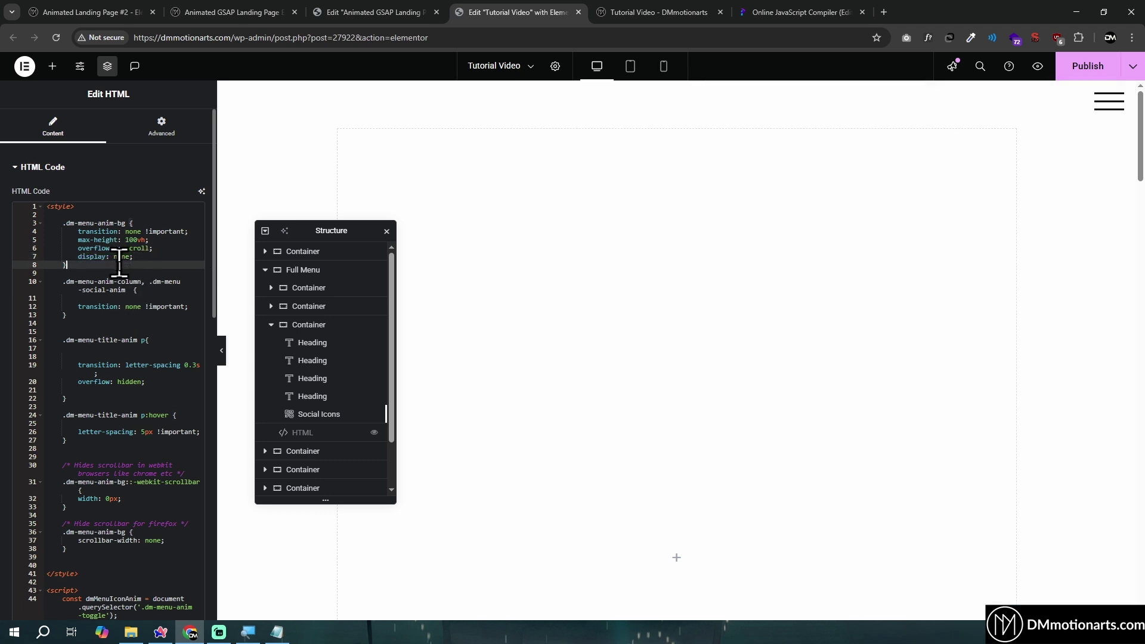
Copy the HTML widget's entire code and switch to Notepad to replace the open note's contents with it
key("ctrl+a")
key("ctrl+c")
key("alt+Tab")
key("ctrl+a")
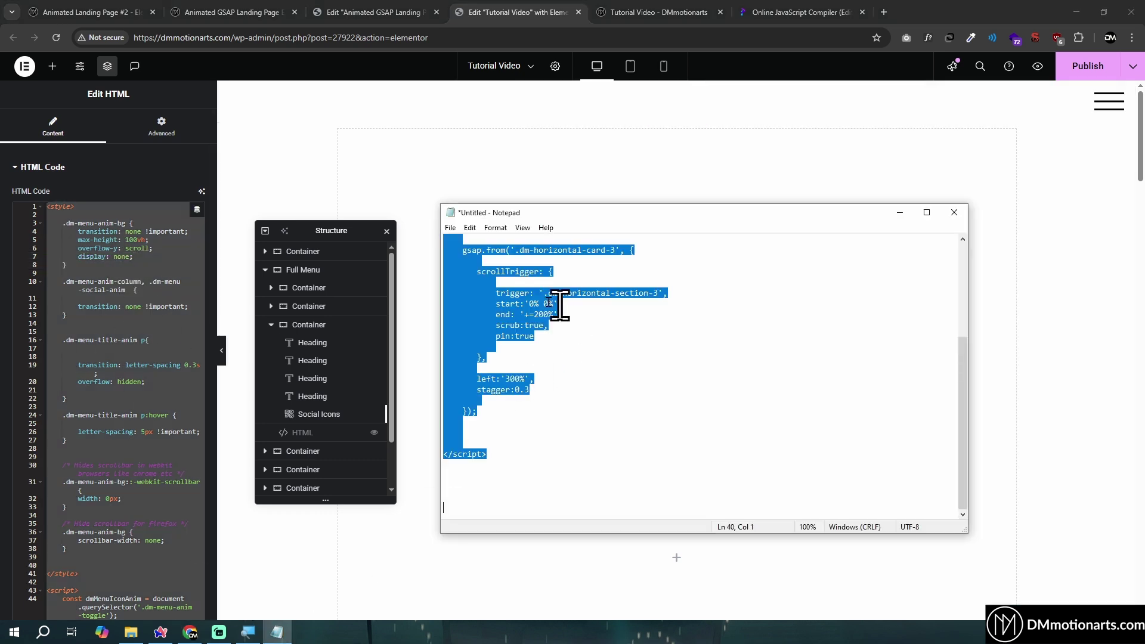
key("ctrl+v")
Clear the code from the HTML widget and paste the full menu code back in
left_click(117, 284)
key("Delete")
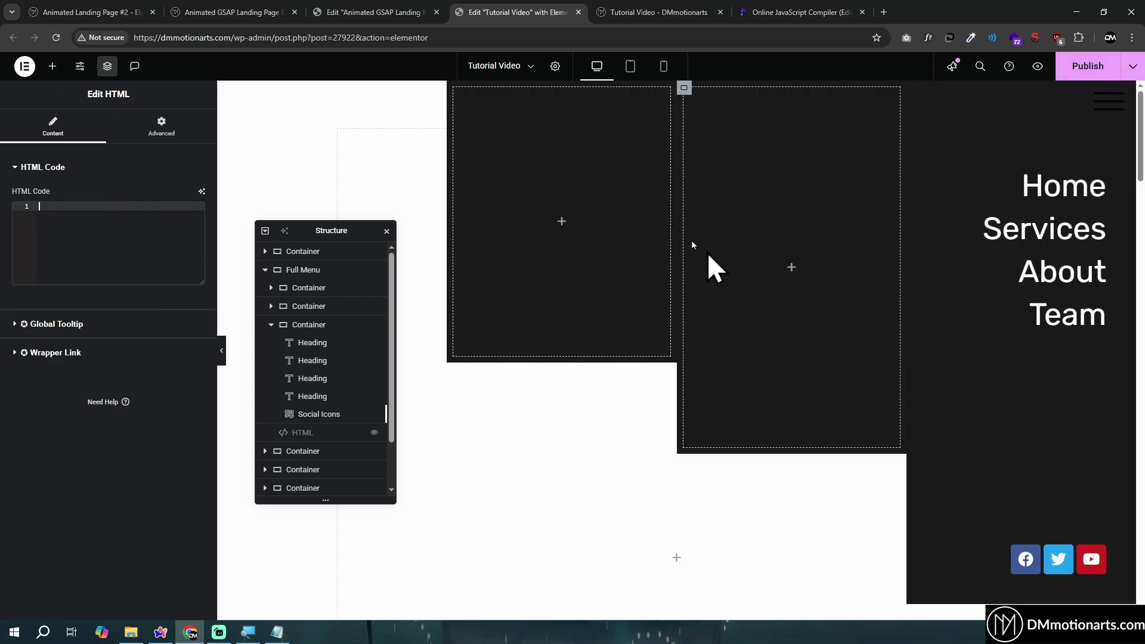
key("ctrl+v")
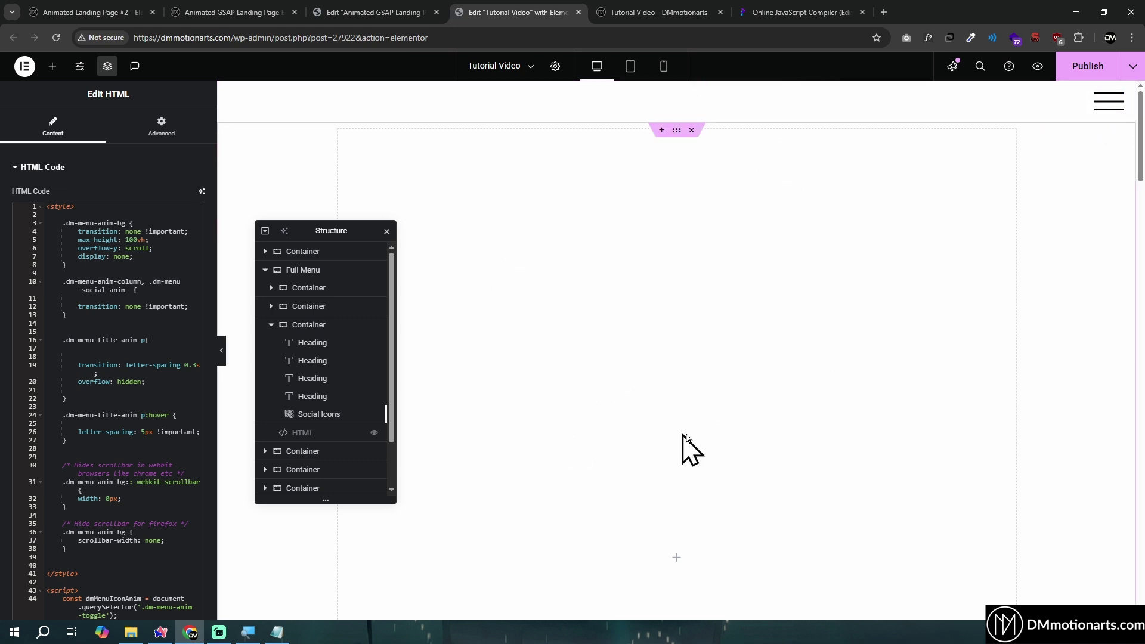
Copy the dm-menu-anim-toggle class name from the Online JavaScript Compiler script and assign it as the Menu Icon widget's CSS class
left_click(799, 12)
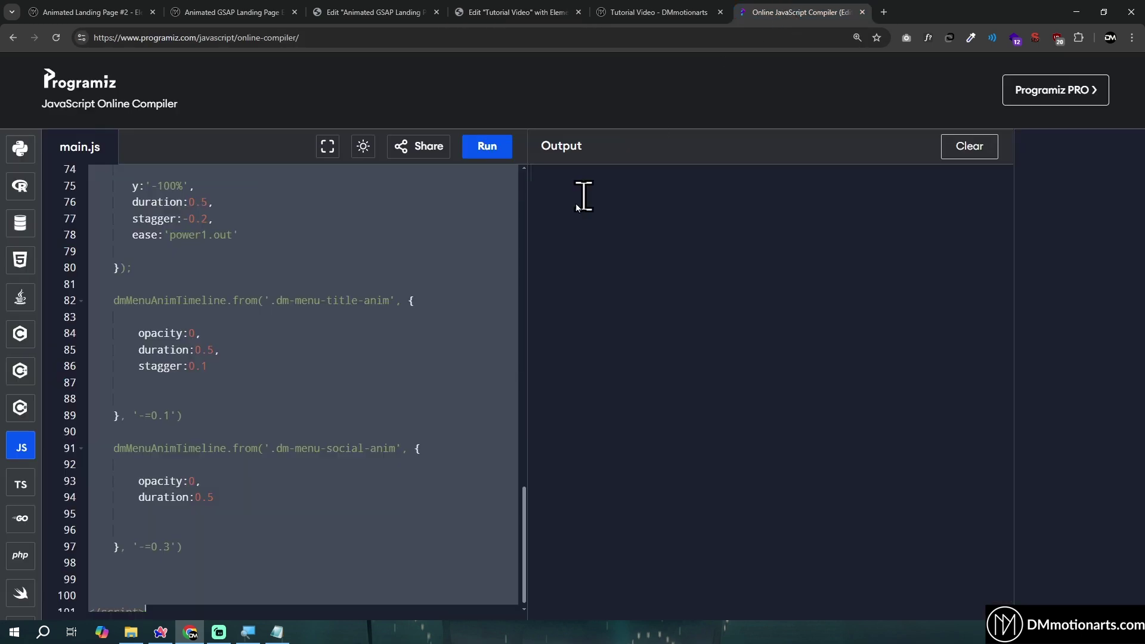
scroll(373, 334, "up", 12)
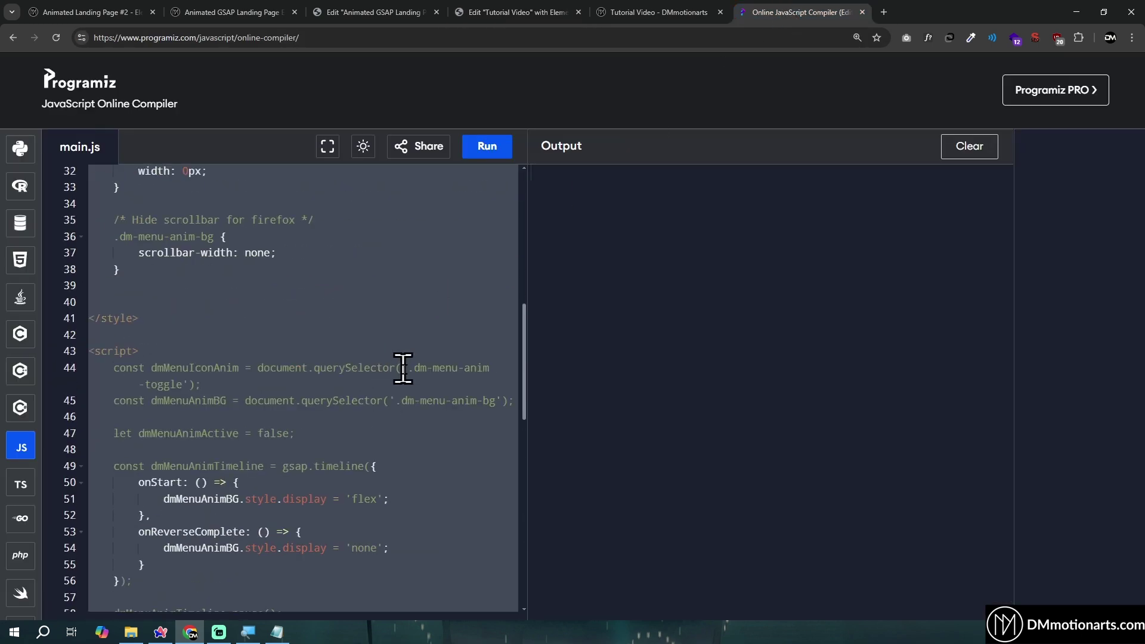
left_click(416, 372)
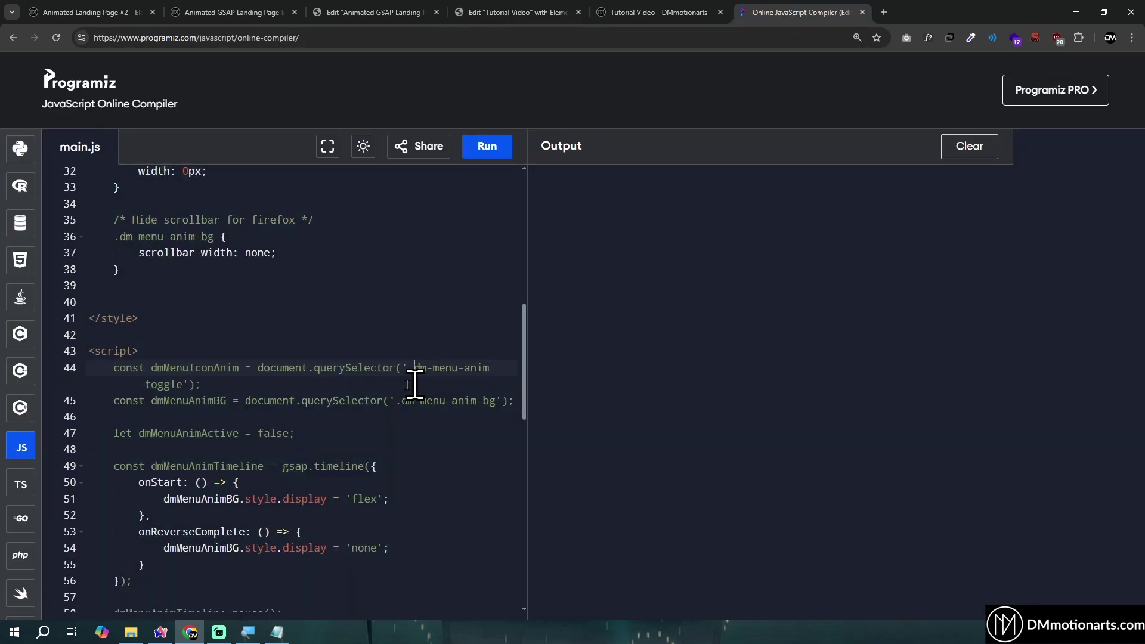
left_click_drag(185, 384, 414, 367)
key("ctrl+c")
left_click(540, 11)
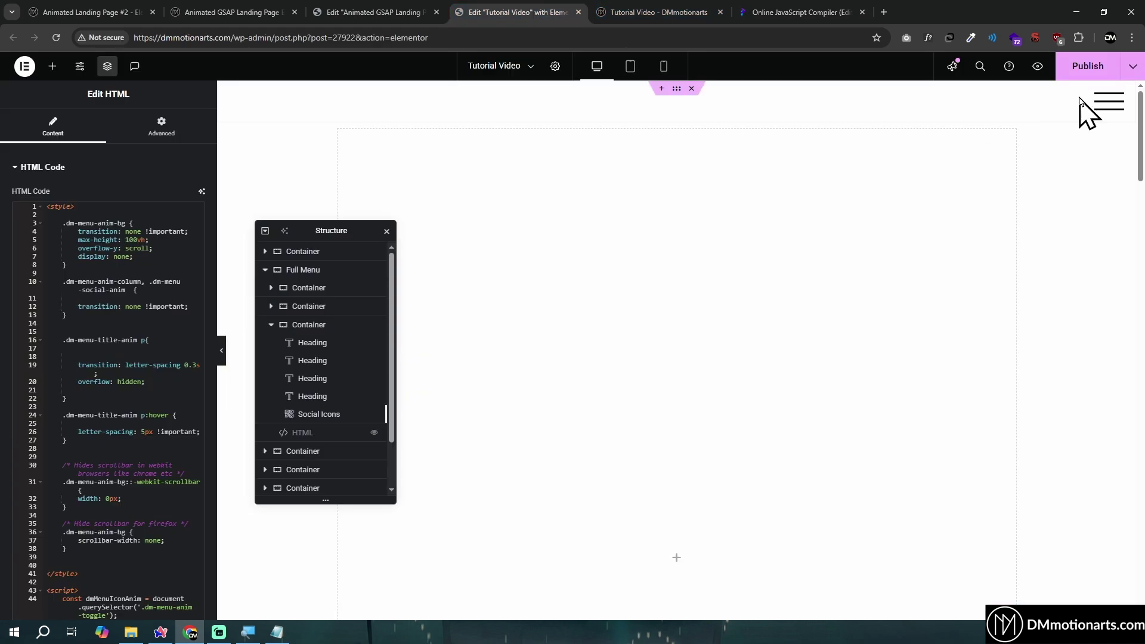
left_click(1108, 108)
scroll(166, 435, "down", 2)
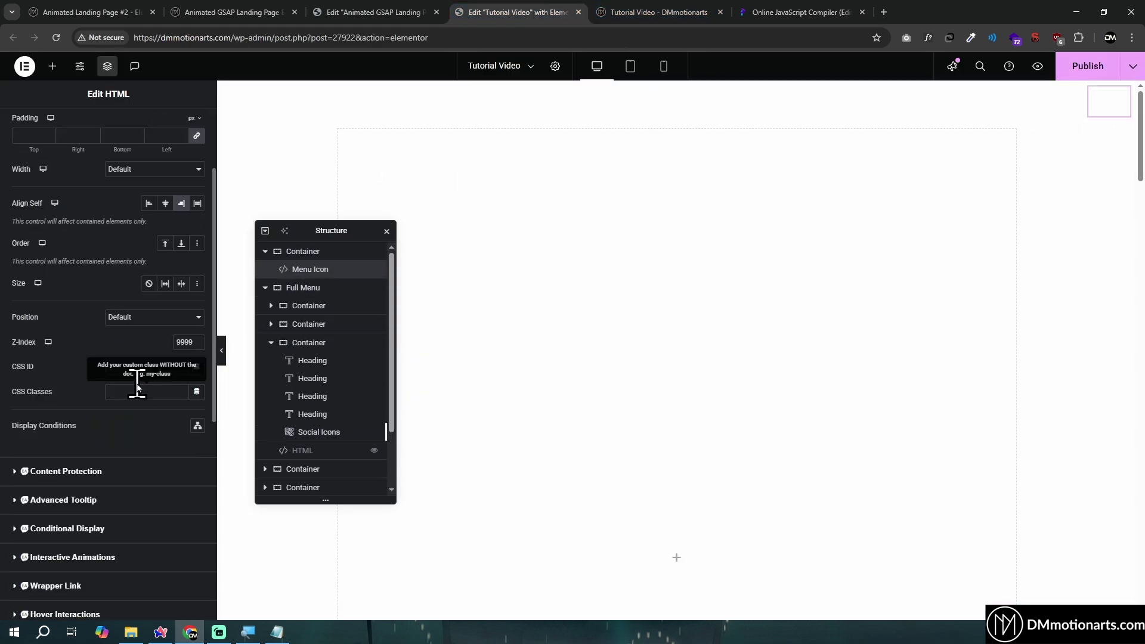
left_click(122, 392)
key("ctrl+v")
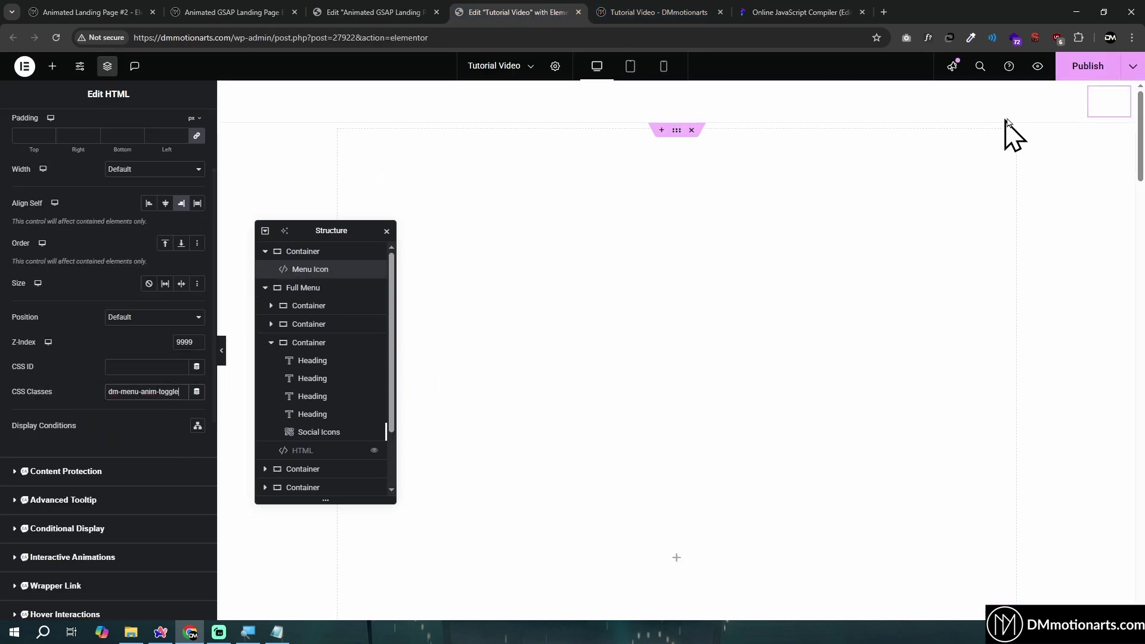
Publish the Tutorial Video page and open its preview
left_click(1082, 71)
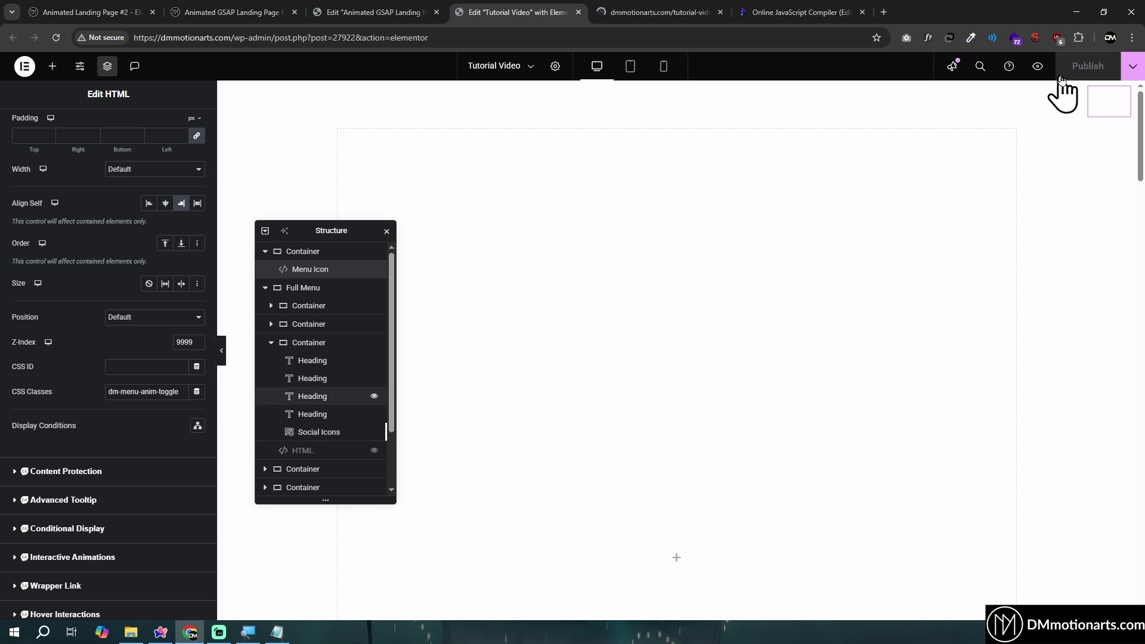
left_click(1039, 69)
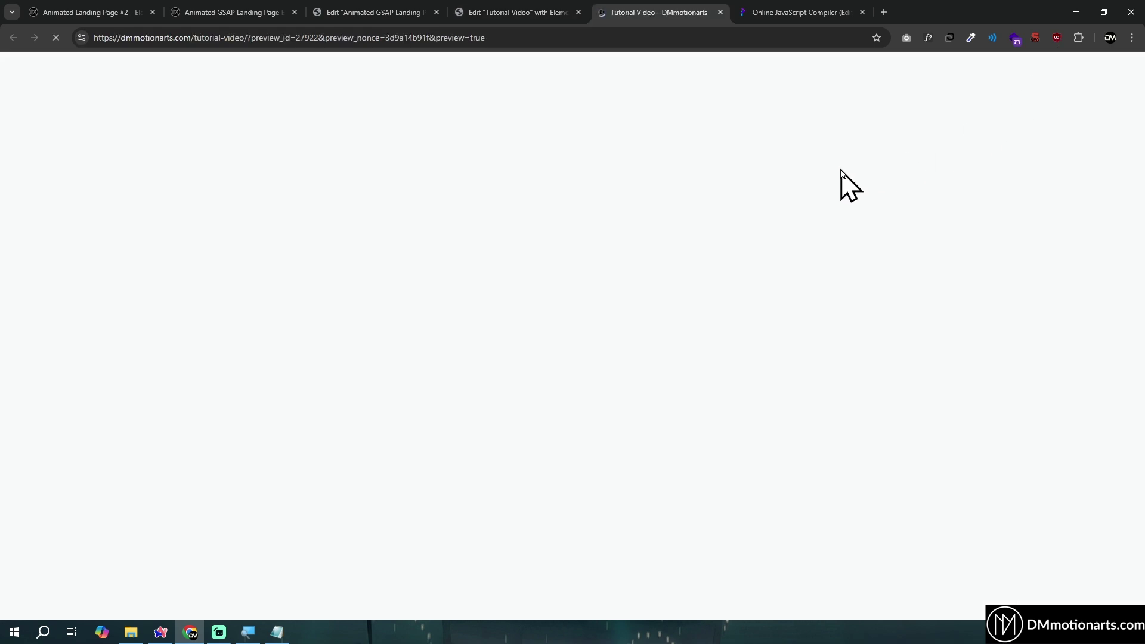
Test the hamburger menu on the Tutorial Video preview by opening and closing it
scroll(1038, 256, "down", 1)
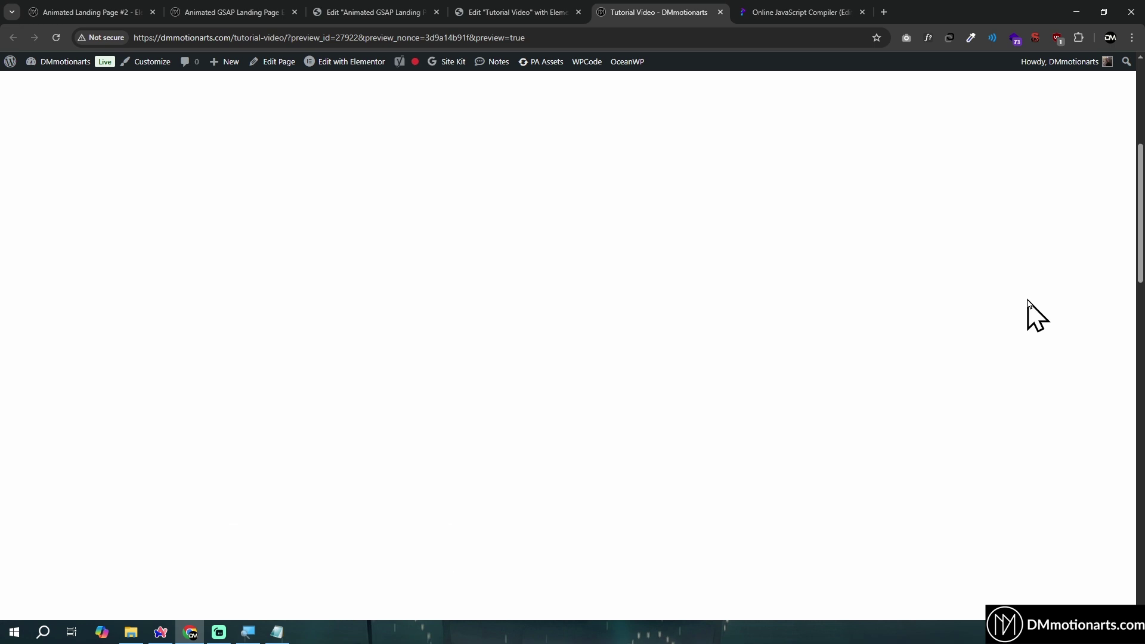
scroll(1030, 306, "up", 2)
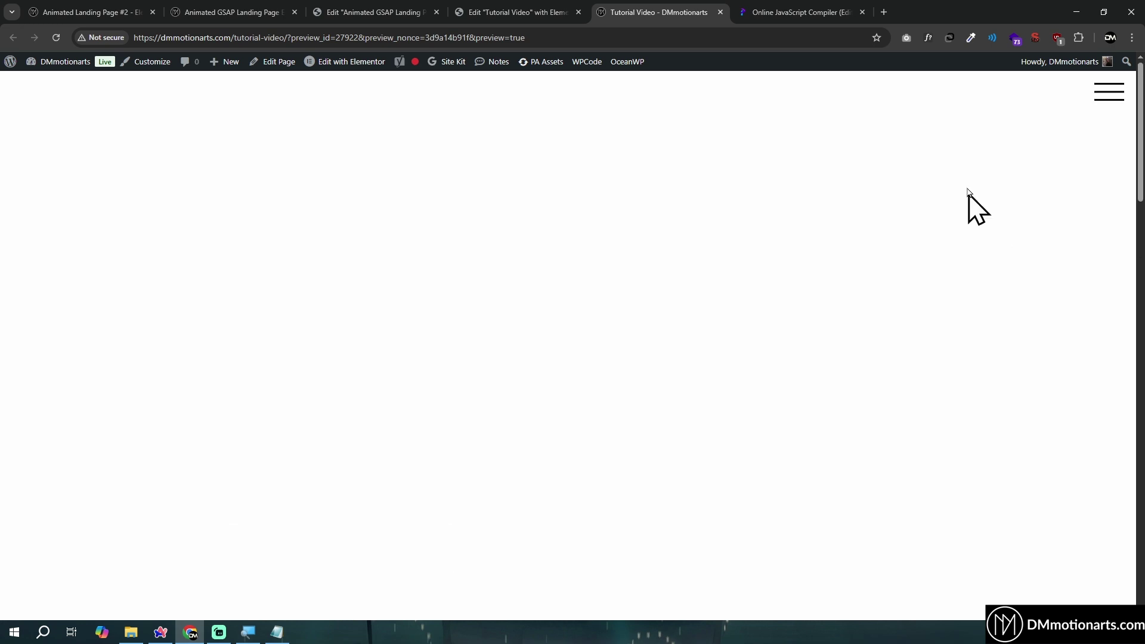
left_click(1112, 95)
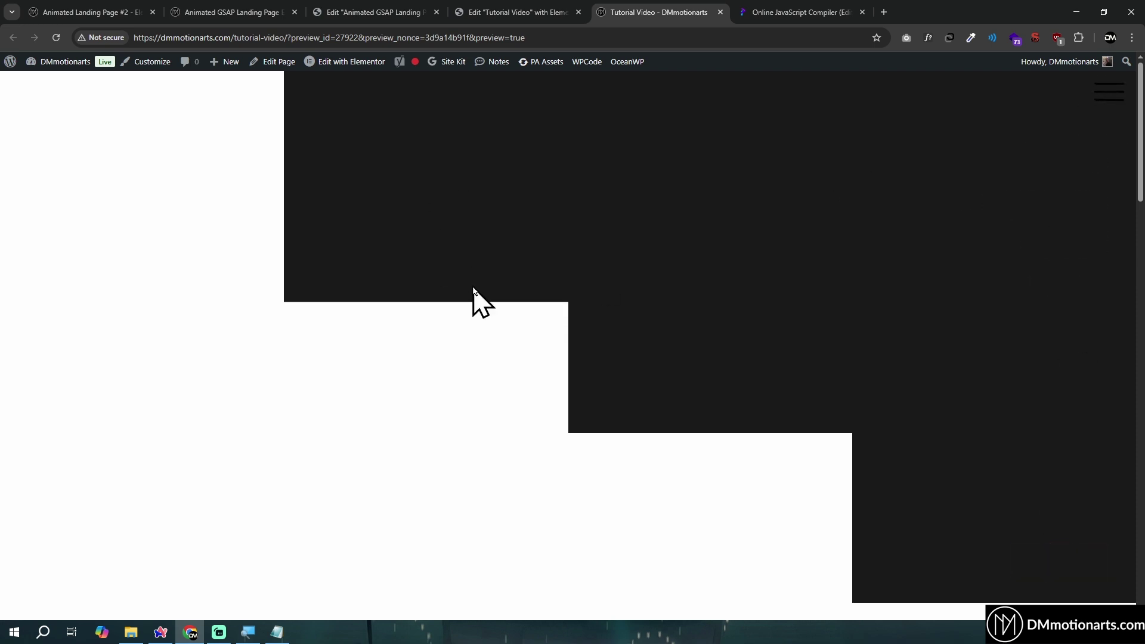
left_click(1098, 105)
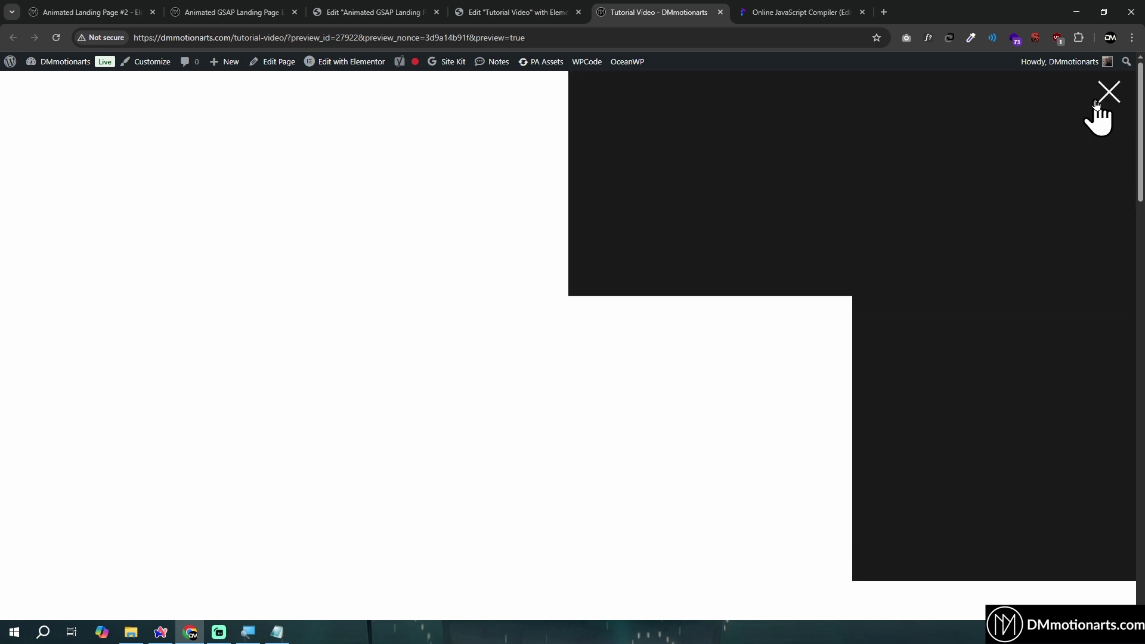
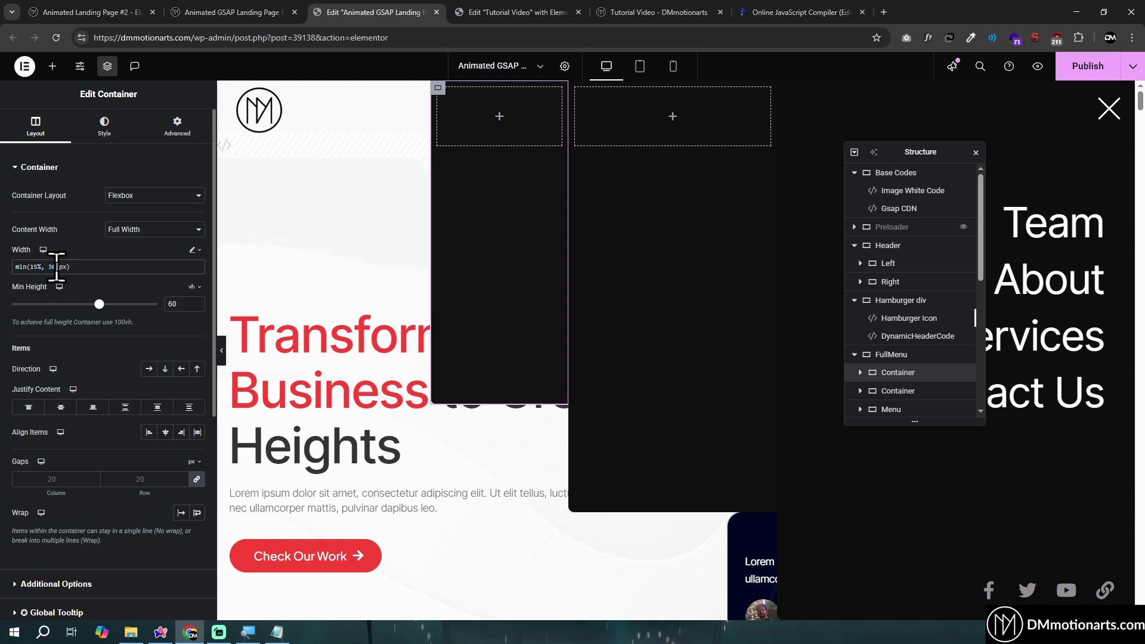
Examine the first menu column's custom width formula on the Animated GSAP page and check the Tutorial Video menu columns in a narrower preview window
double_click(48, 266)
left_click(40, 266)
left_click(657, 12)
double_click(911, 7)
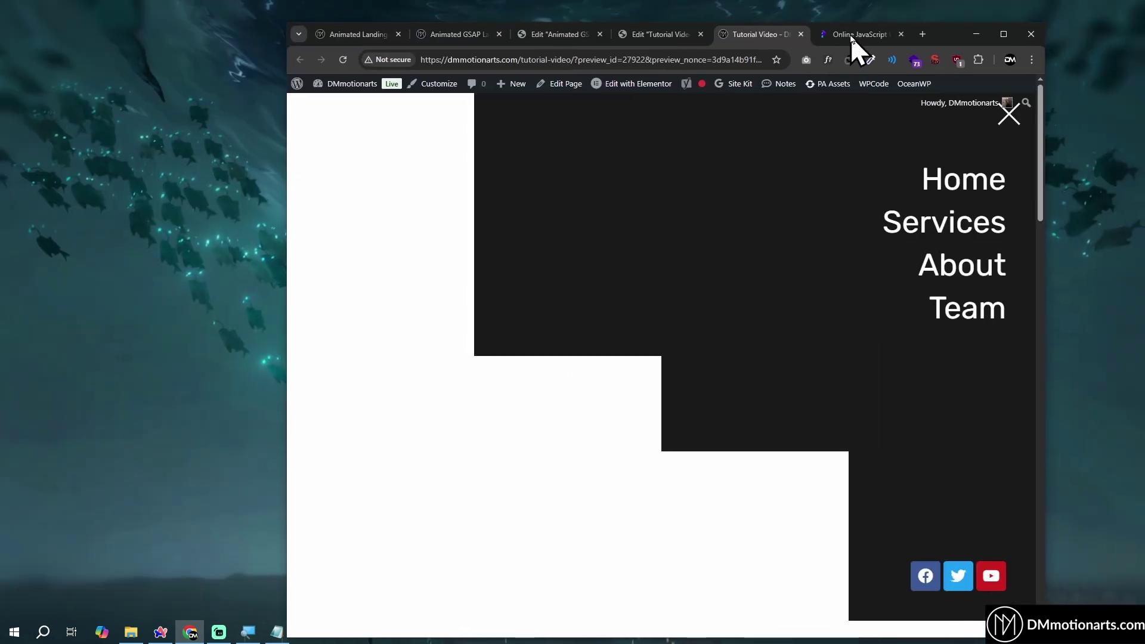
left_click_drag(285, 279, 468, 322)
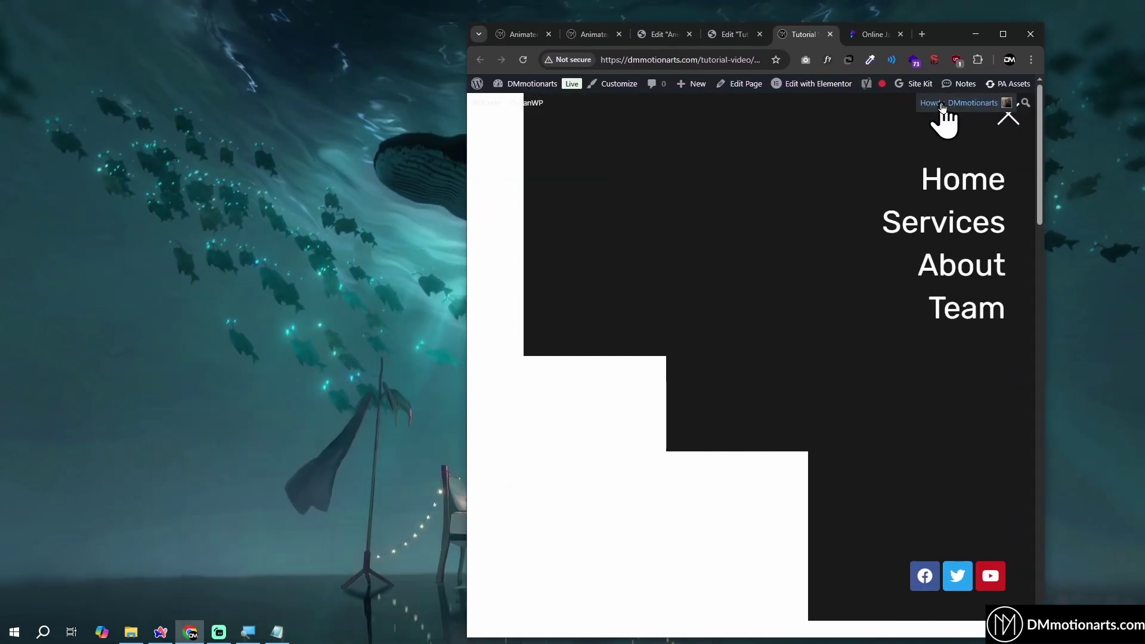
left_click(1001, 36)
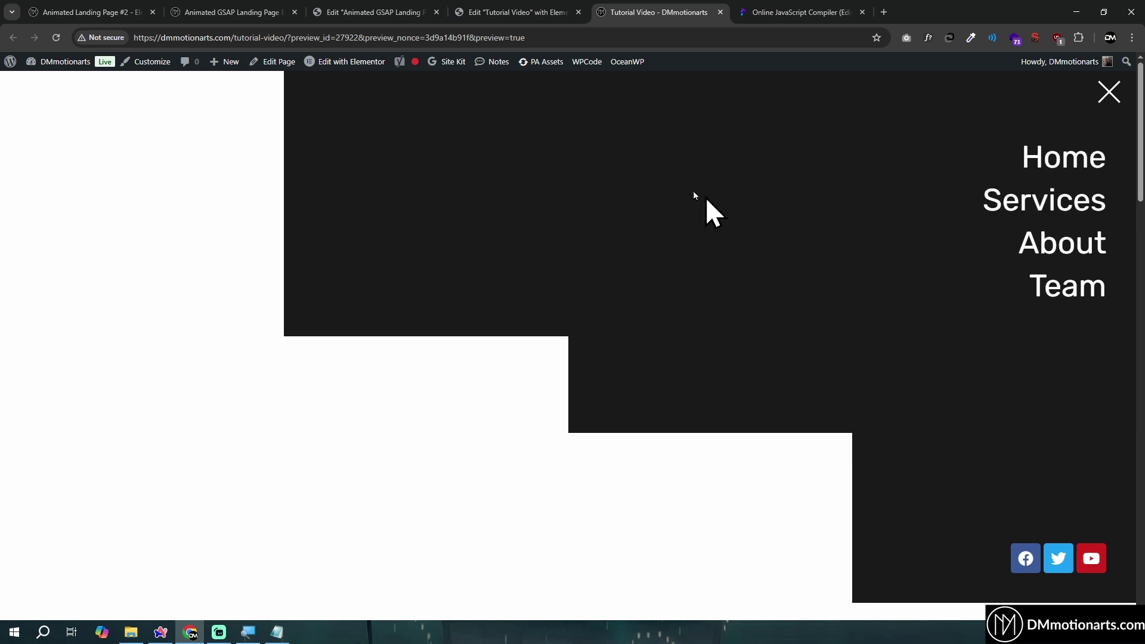
Set the width of the first column container in Full Menu to the custom value min(25%, 500px) on the Tutorial Video page
left_click(518, 12)
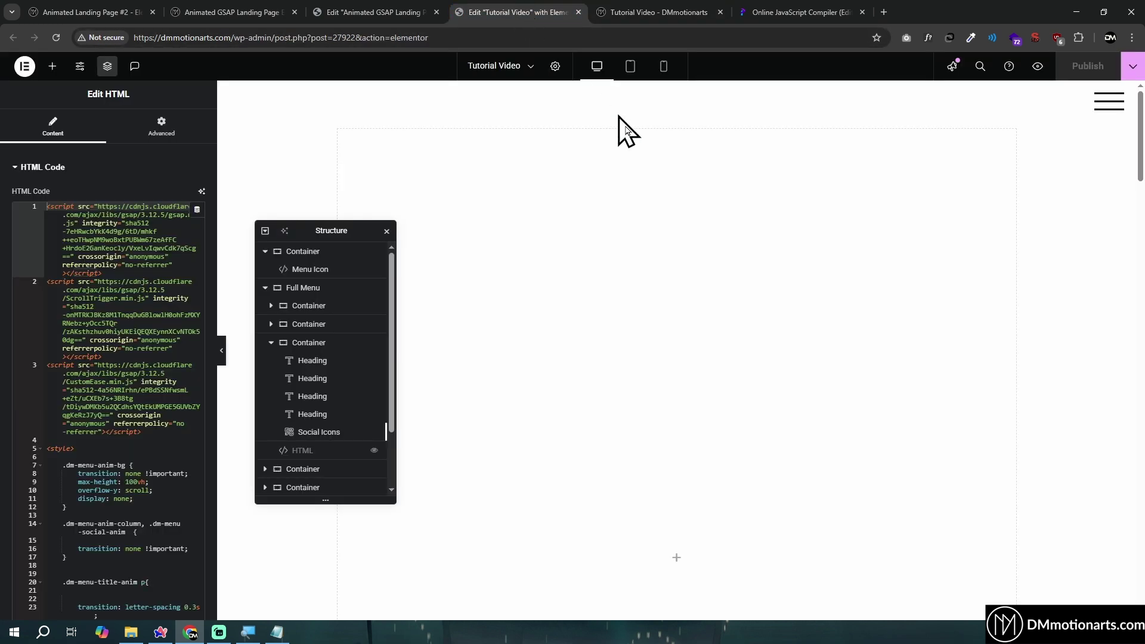
left_click(325, 305)
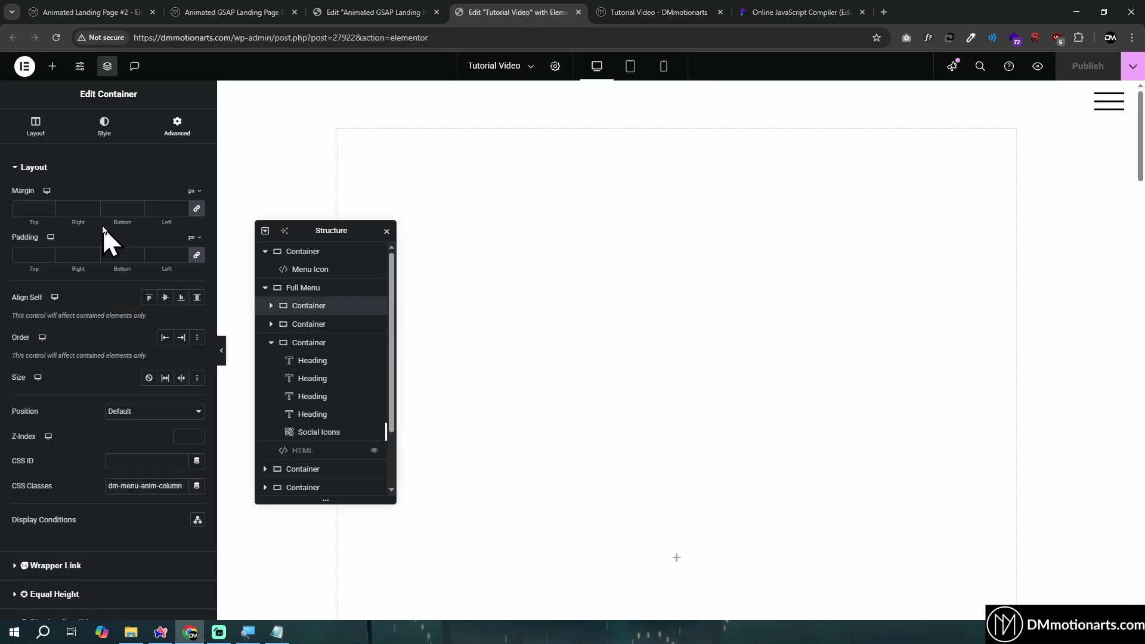
left_click(44, 137)
mouse_move(193, 258)
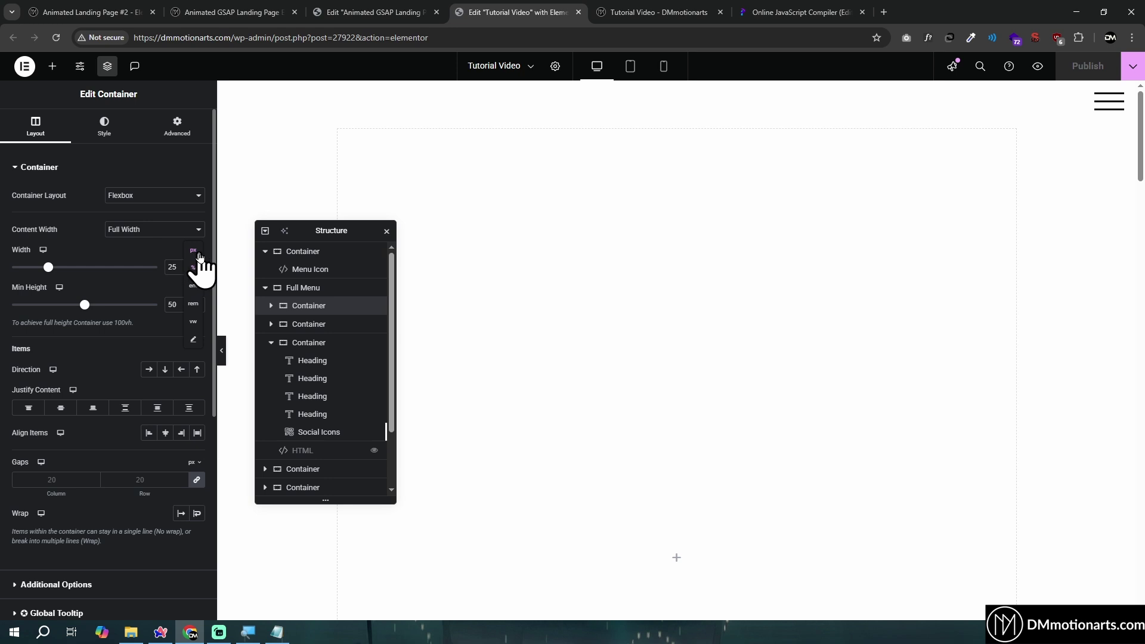
left_click(193, 339)
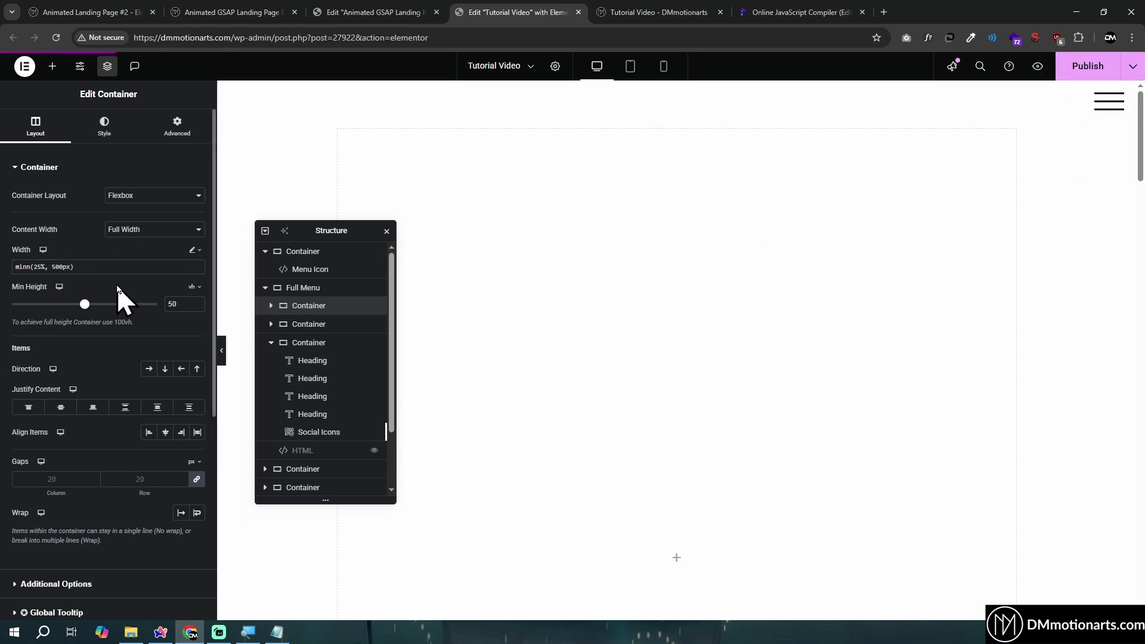
key("ctrl+Tab")
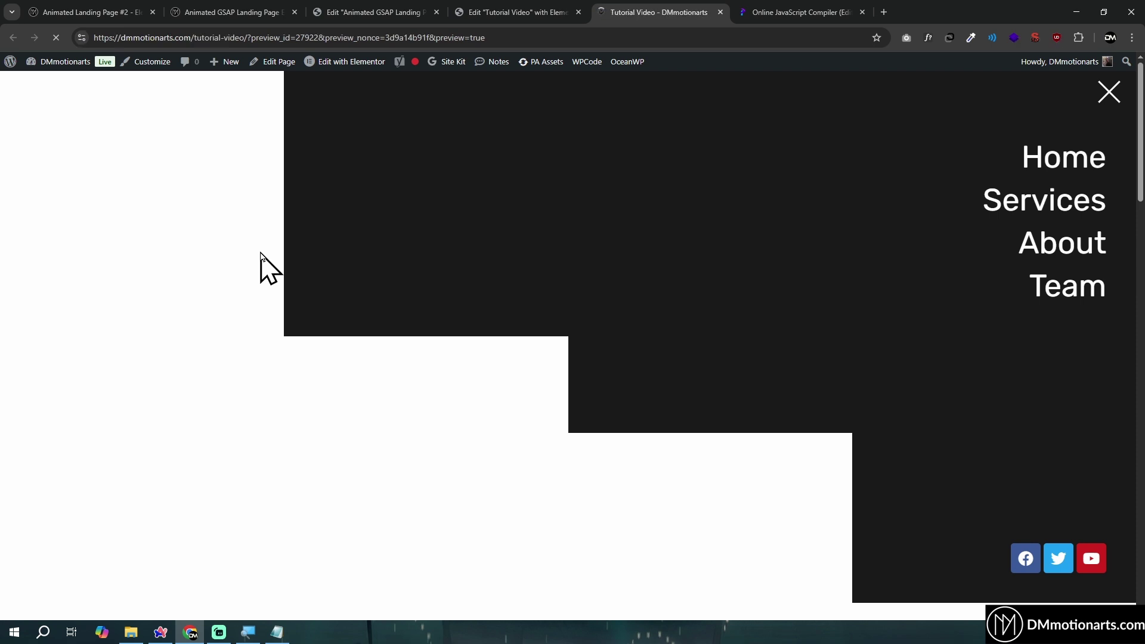
key("ctrl+shift+Tab")
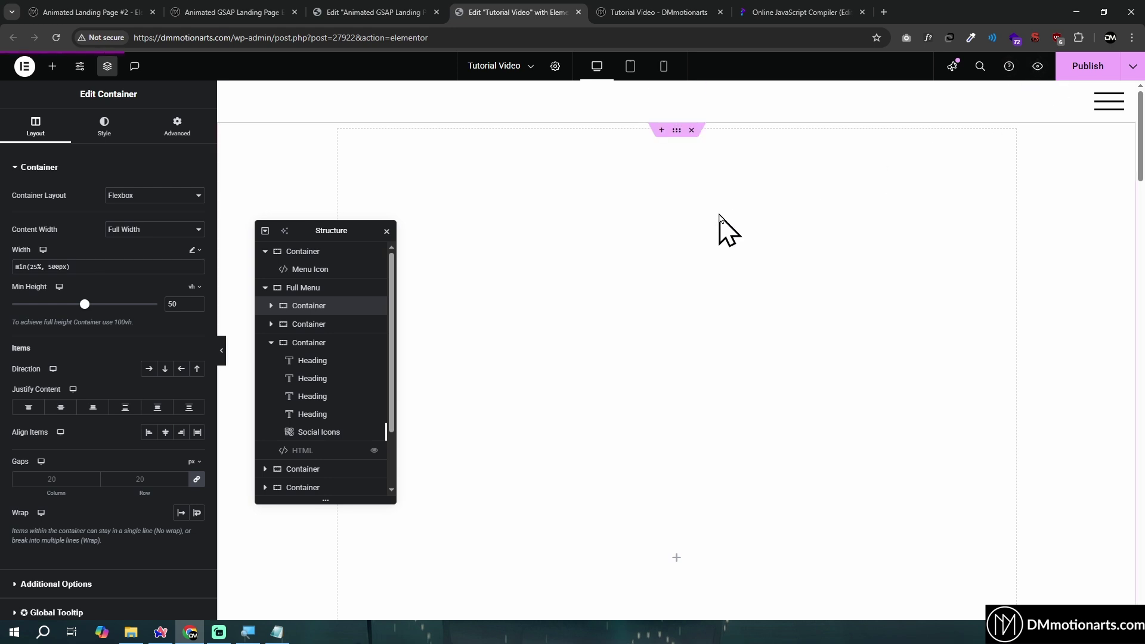
key("ctrl+Tab")
key("ctrl+shift+Tab")
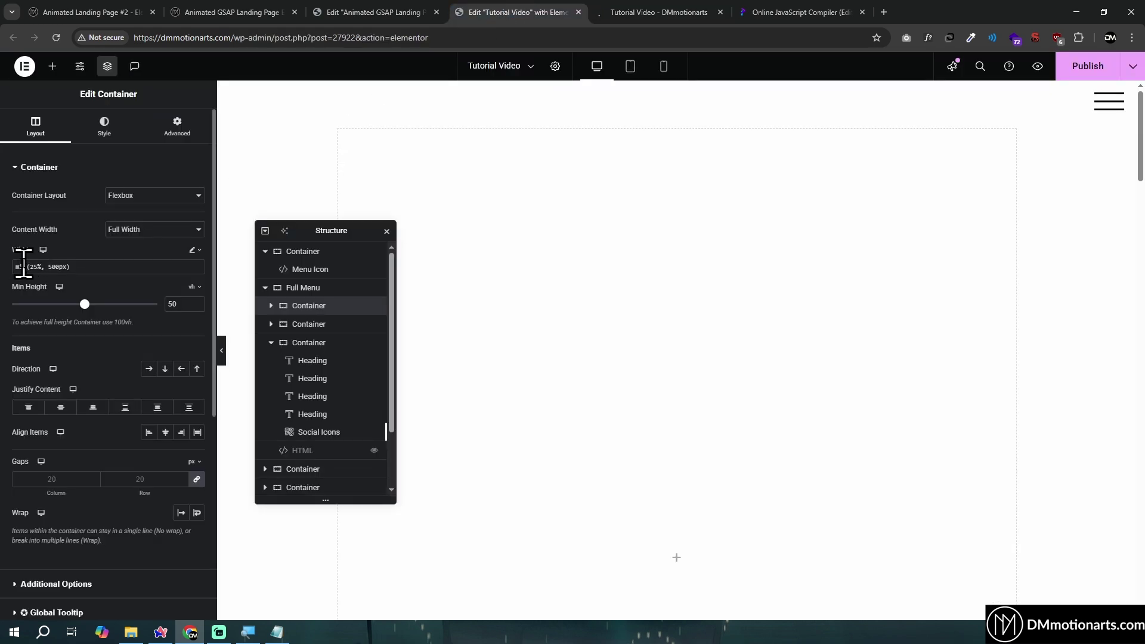
Reload the Tutorial Video preview, open the menu, and check the columns while briefly restoring and re-maximizing the browser window
left_click(660, 12)
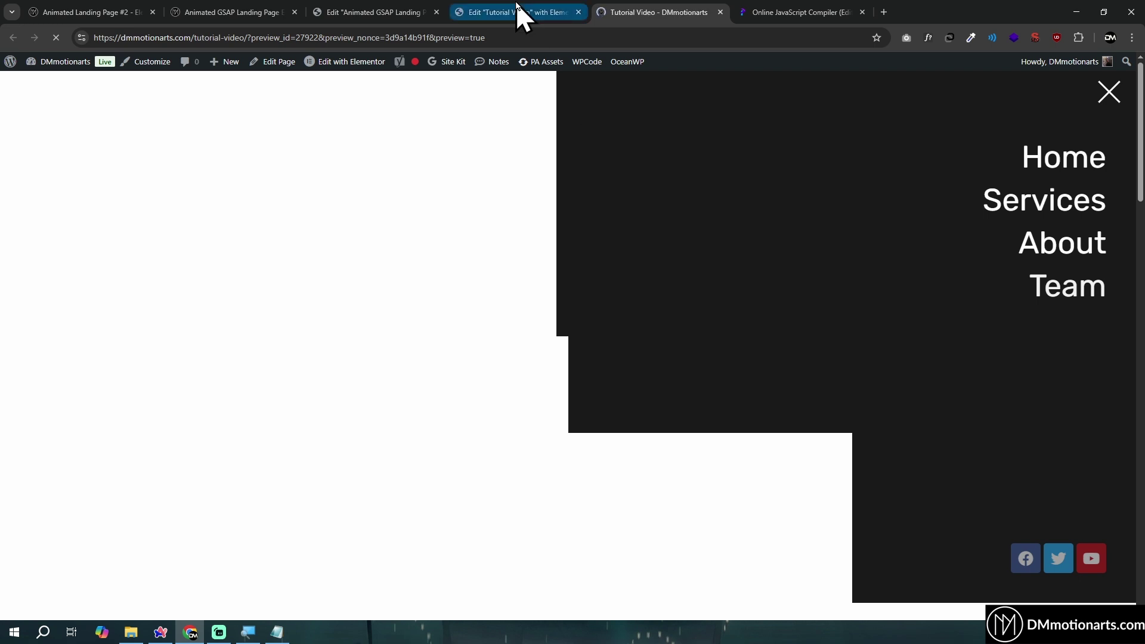
key("F5")
left_click(1101, 94)
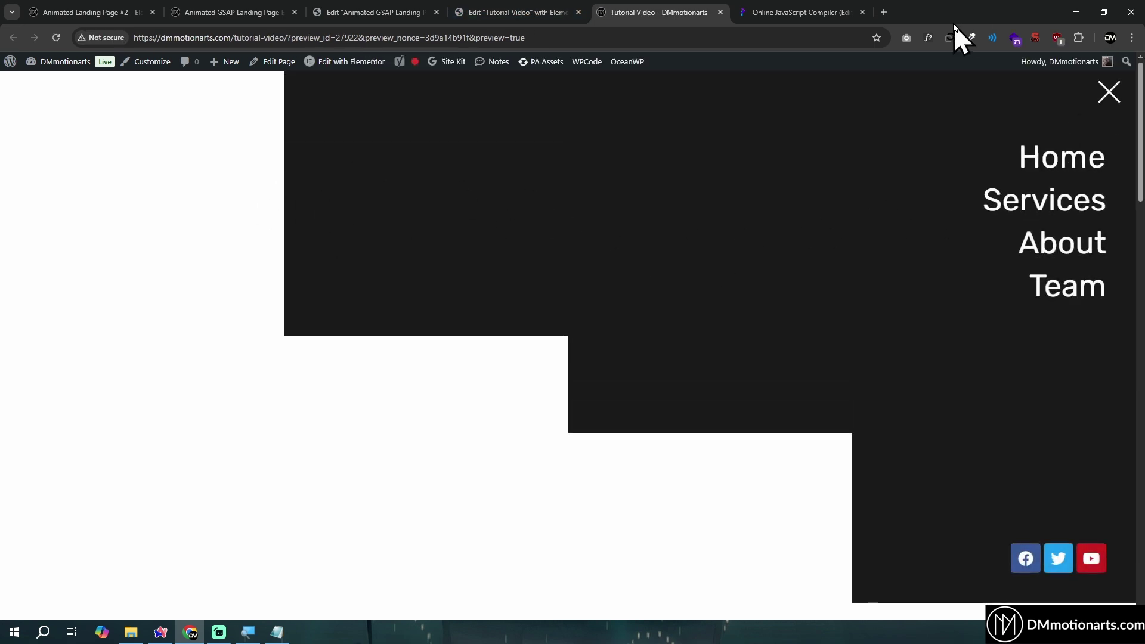
left_click_drag(954, 18, 829, 46)
key("super+Up")
Inspect the open menu in the DevTools responsive view at widths of 2560 and 5000 px, and close DevTools
right_click(588, 255)
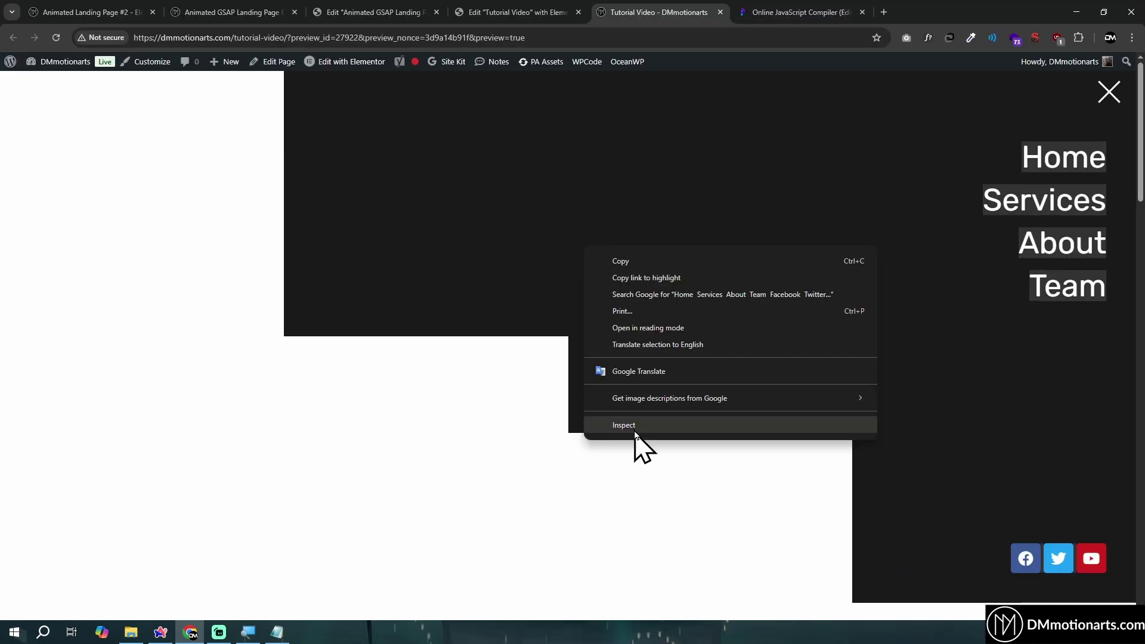
left_click(636, 428)
left_click(336, 181)
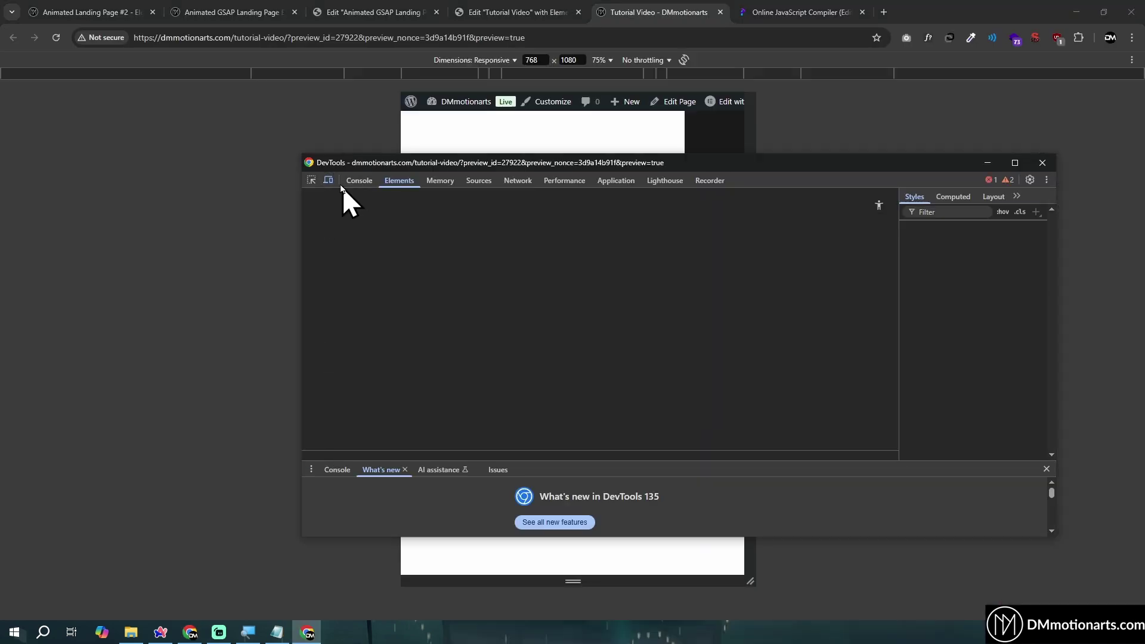
key("alt+Tab")
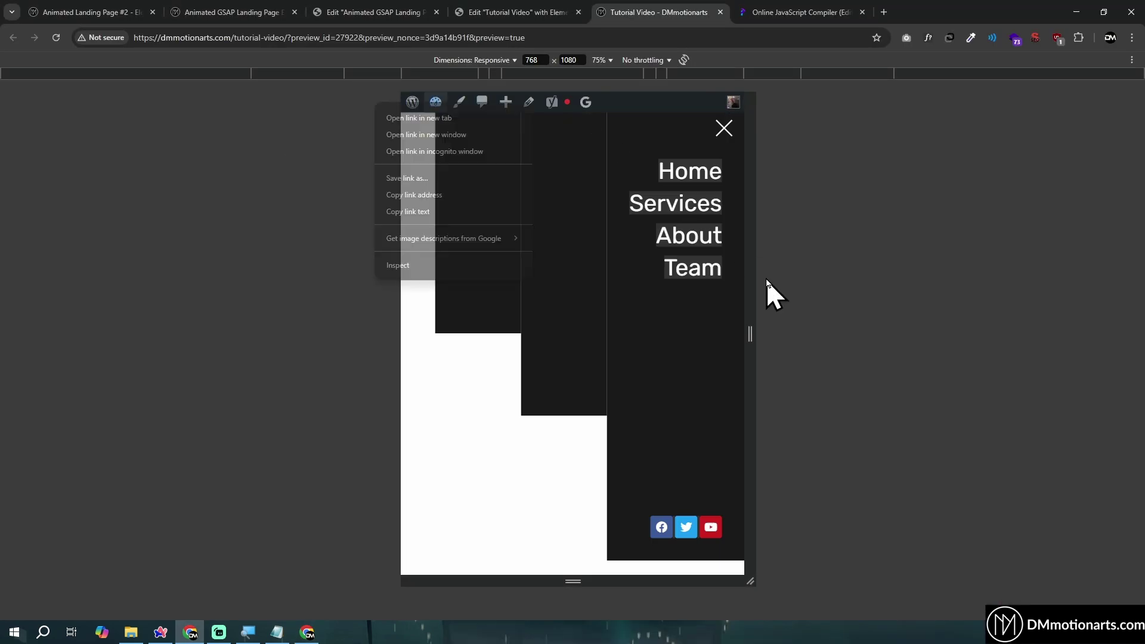
left_click_drag(754, 284, 1133, 276)
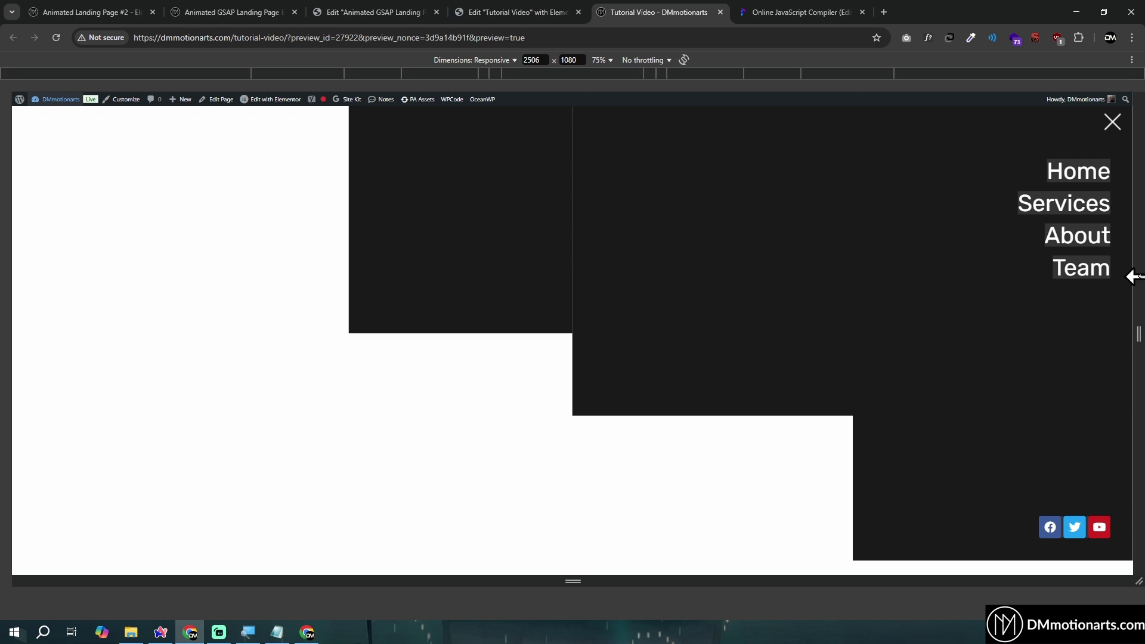
left_click(1078, 73)
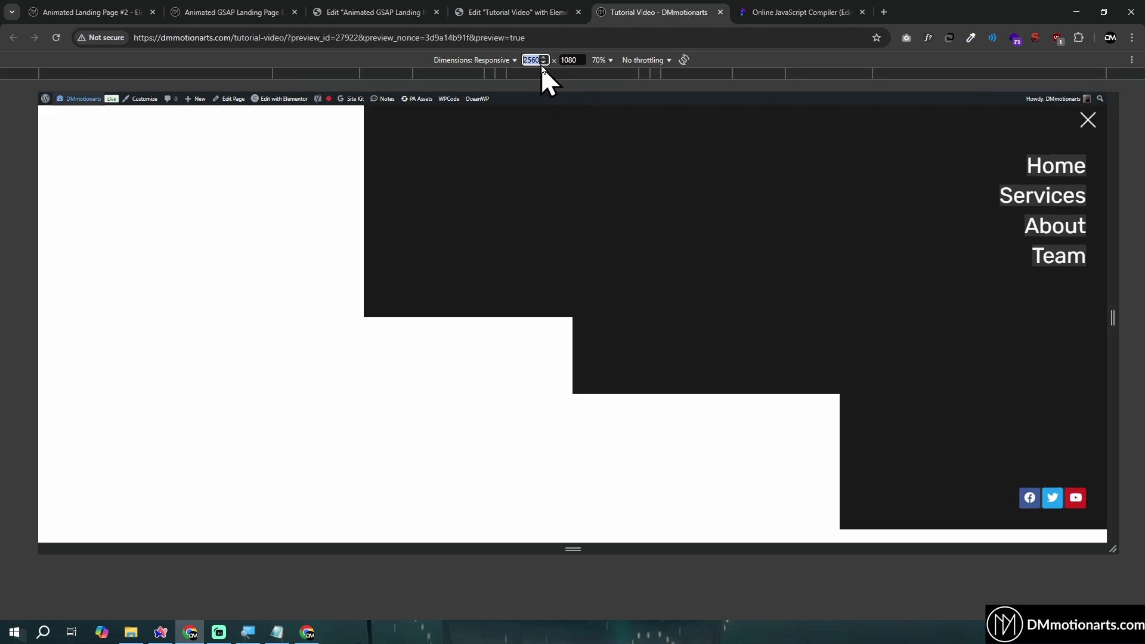
type("5000")
key("Return")
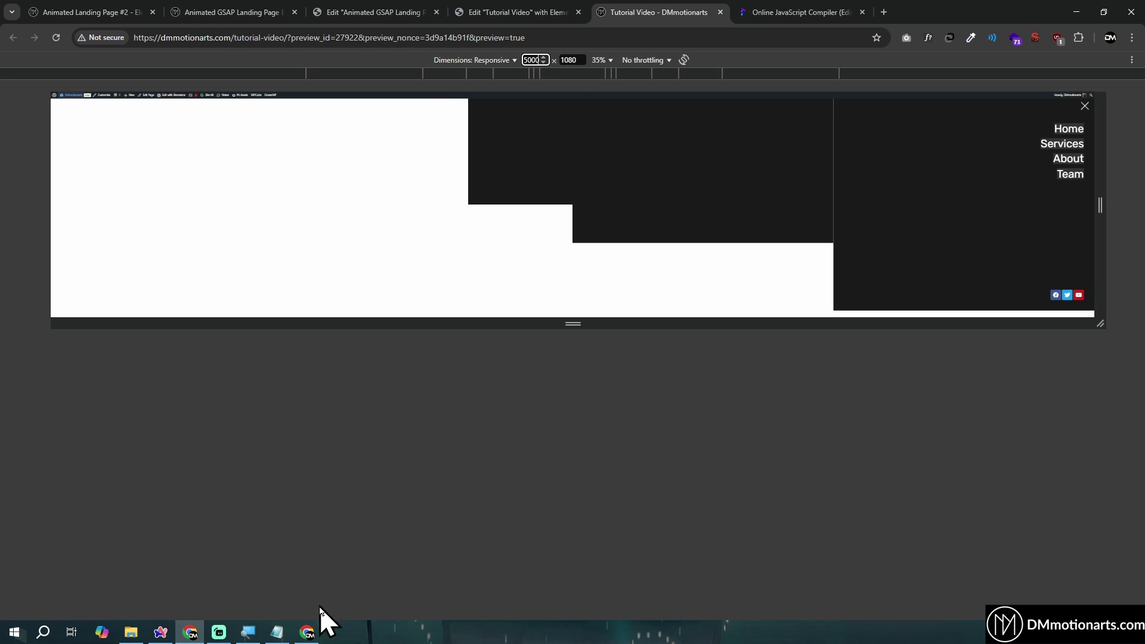
left_click(360, 545)
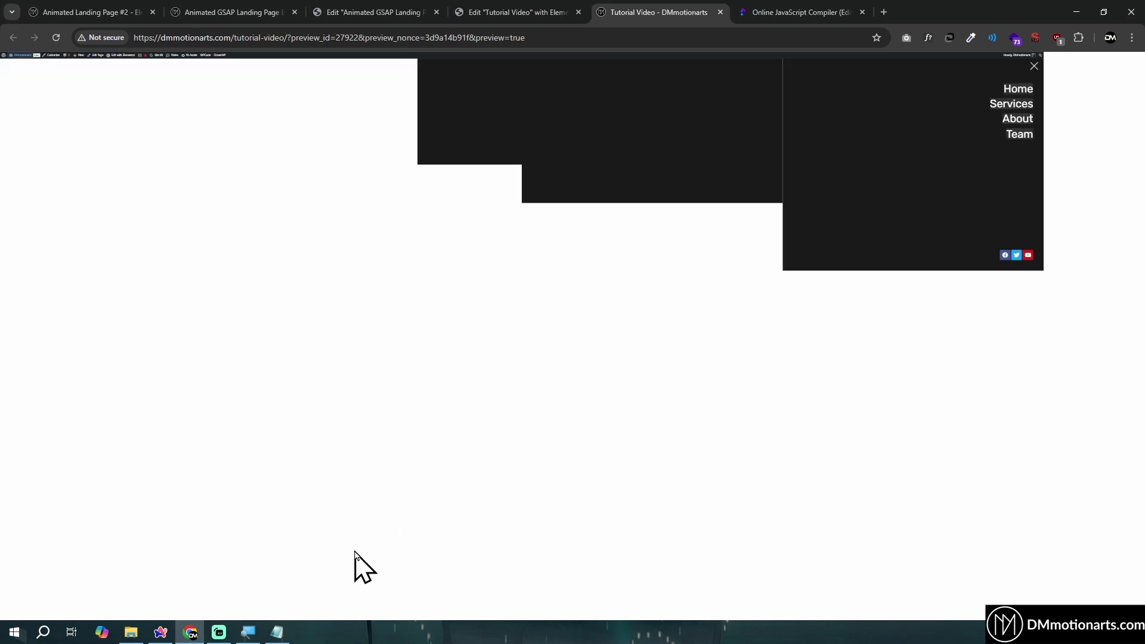
Comment out the display: none declaration of .dm-menu-anim-bg in the HTML widget's code on the Tutorial Video page
left_click(507, 12)
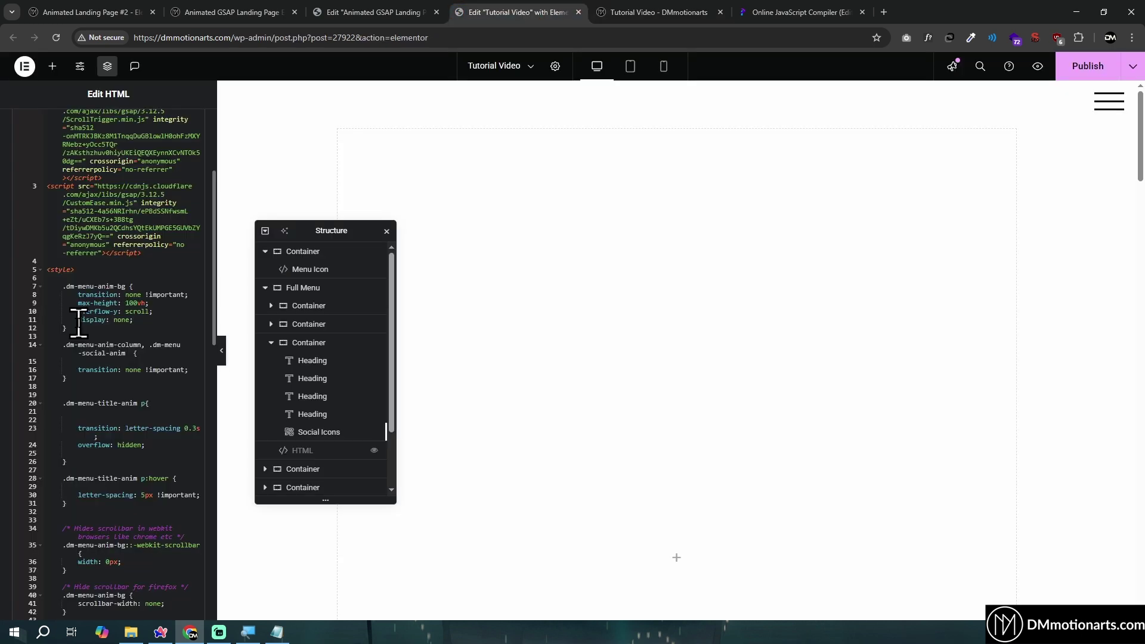
key("BackSpace")
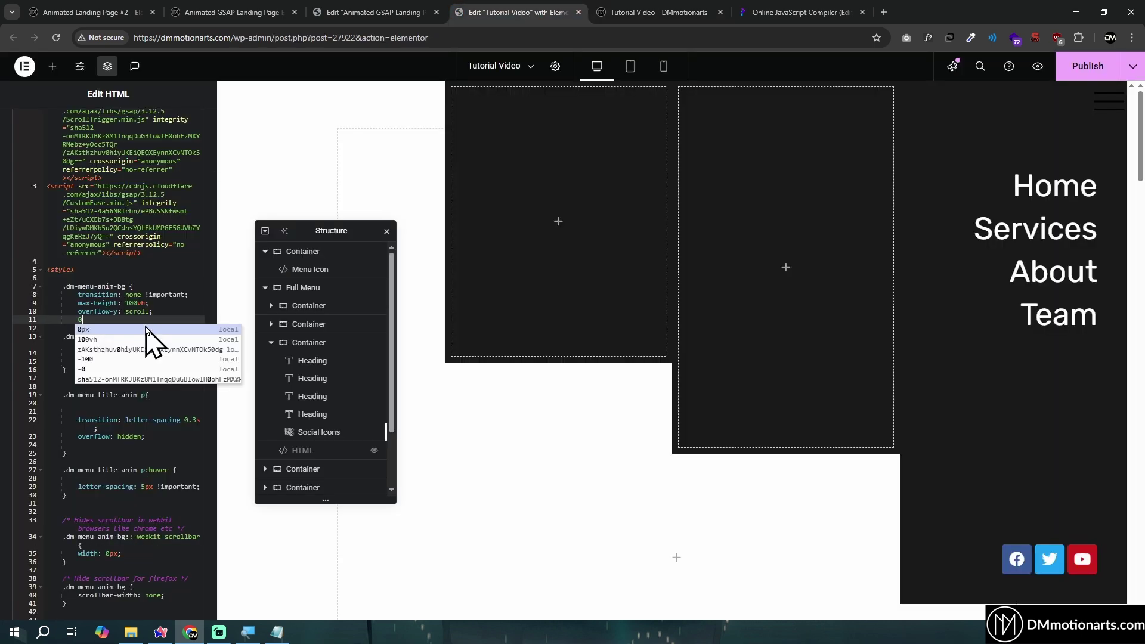
key("ctrl+z")
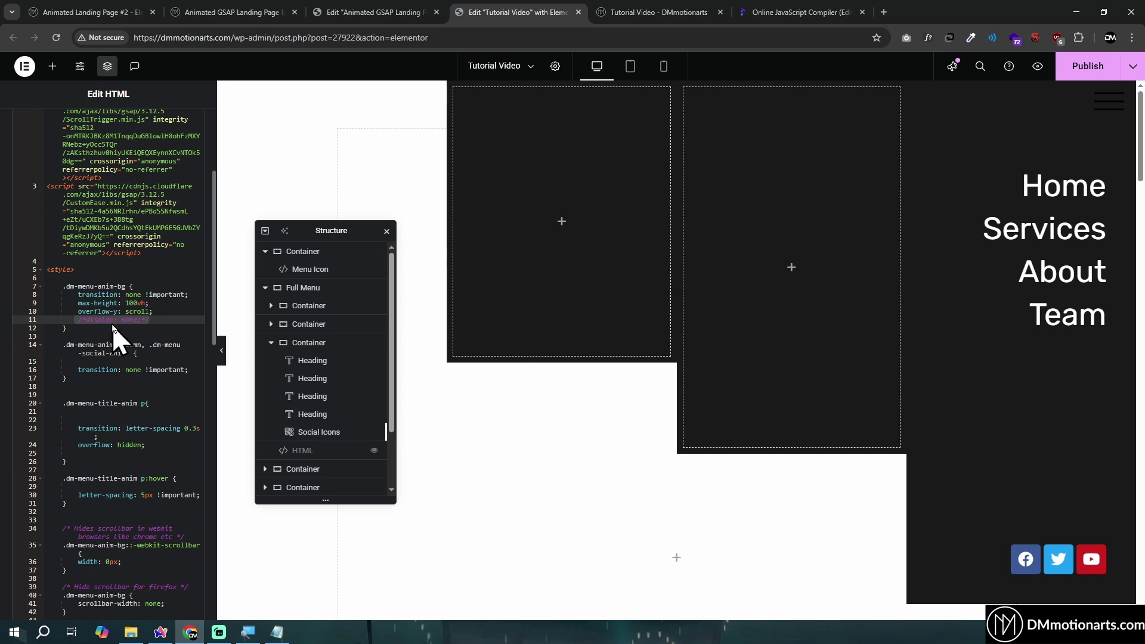
Set the Home heading's link to #
left_click(1020, 186)
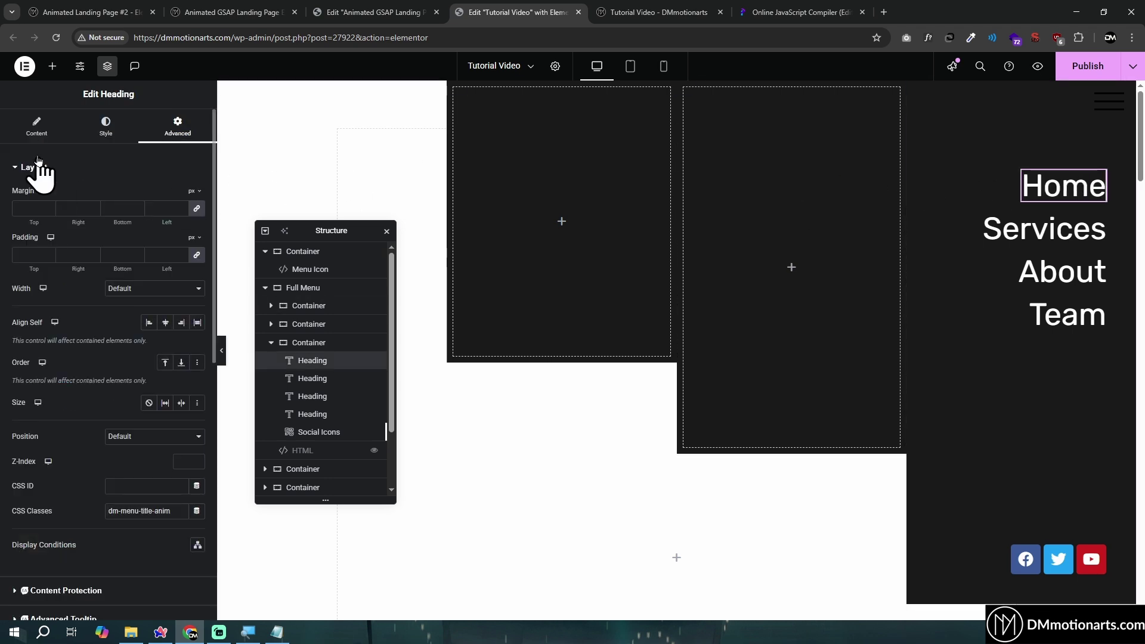
left_click(36, 127)
left_click_drag(36, 281, 68, 281)
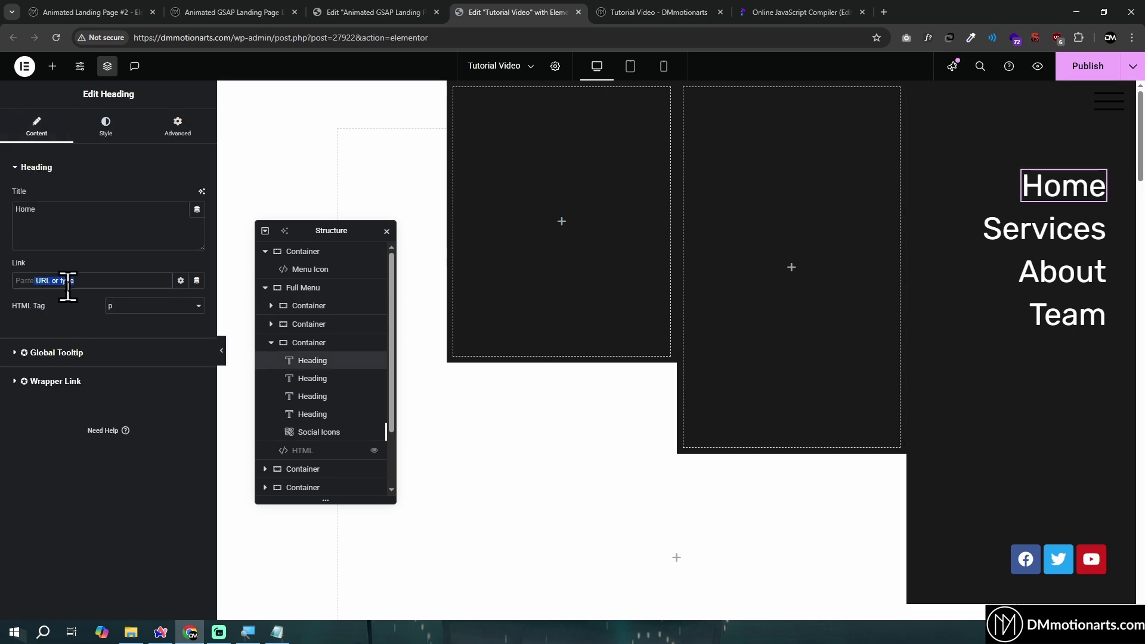
type("#")
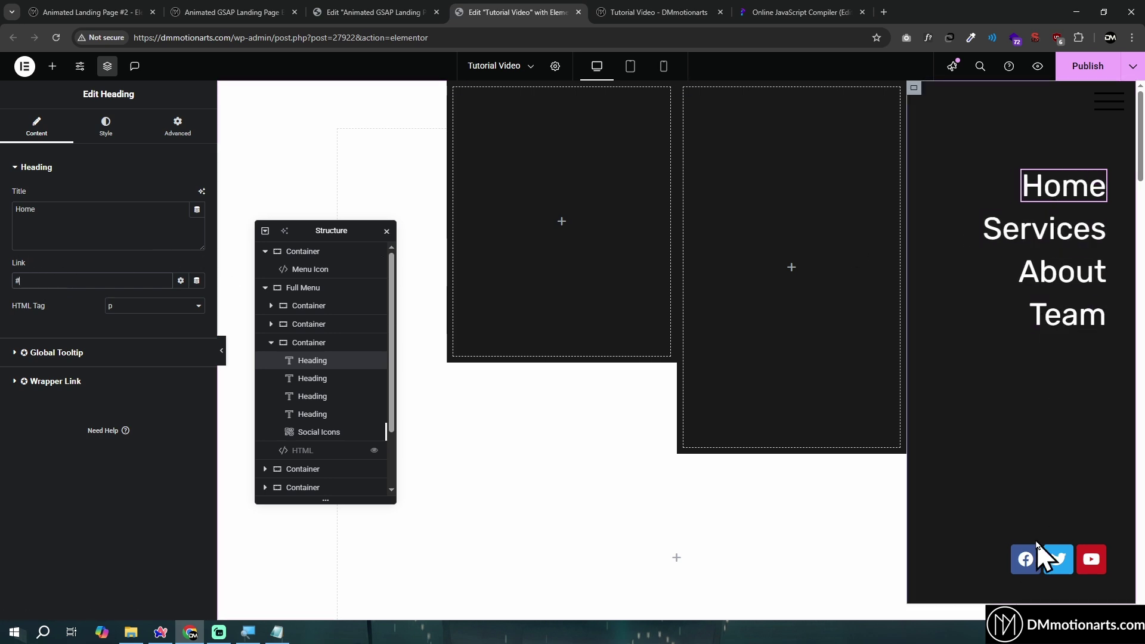
Review the Team heading's dm-menu-title-anim CSS class and check the menu titles' hover effect in the preview
left_click(1087, 310)
left_click(177, 127)
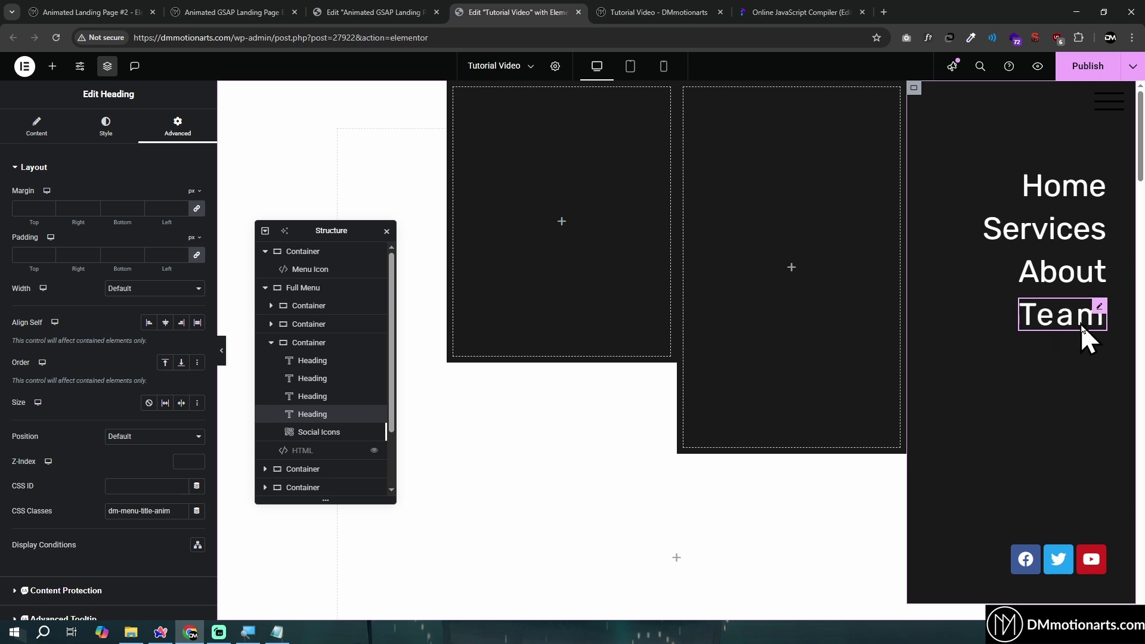
scroll(203, 388, "down", 2)
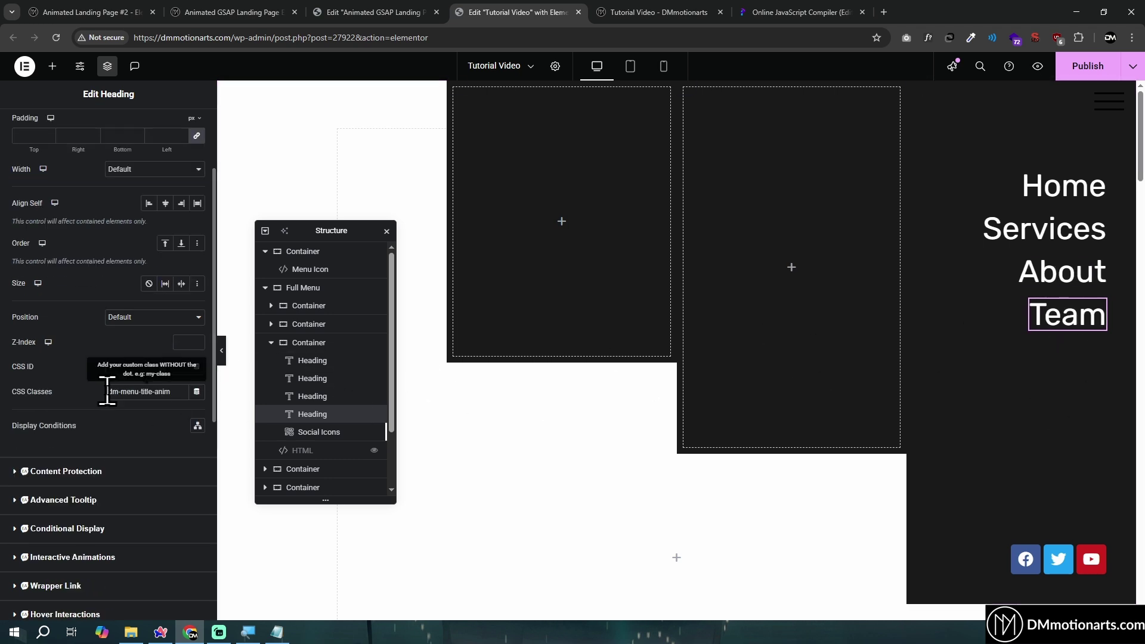
left_click_drag(107, 392, 179, 391)
left_click_drag(110, 392, 164, 392)
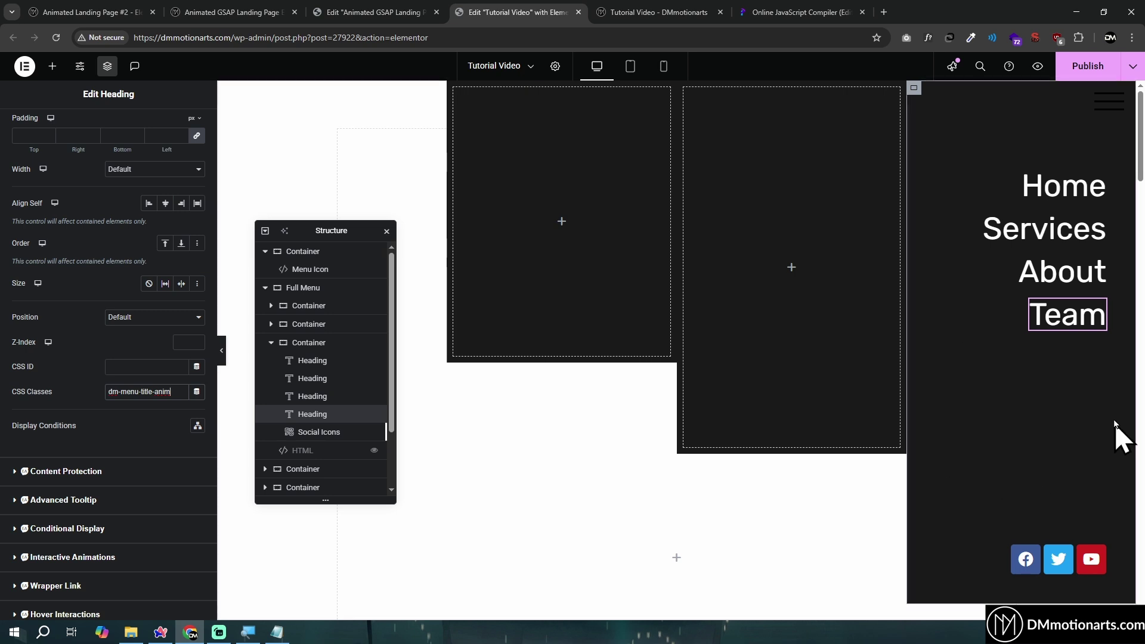
left_click_drag(116, 391, 182, 391)
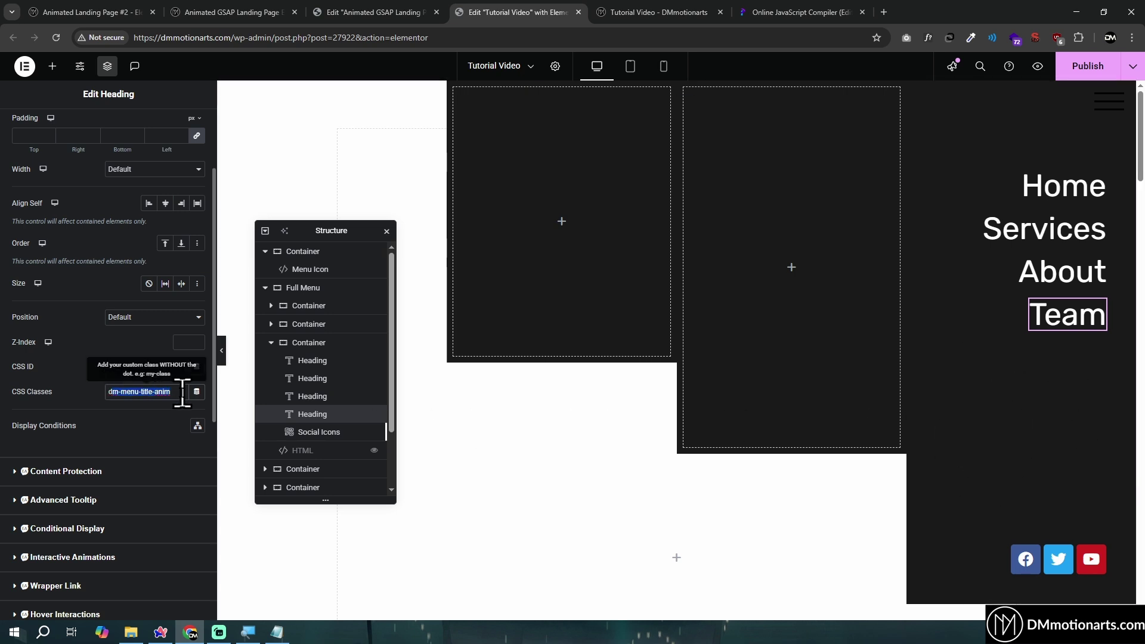
double_click(141, 392)
key("ctrl+Tab")
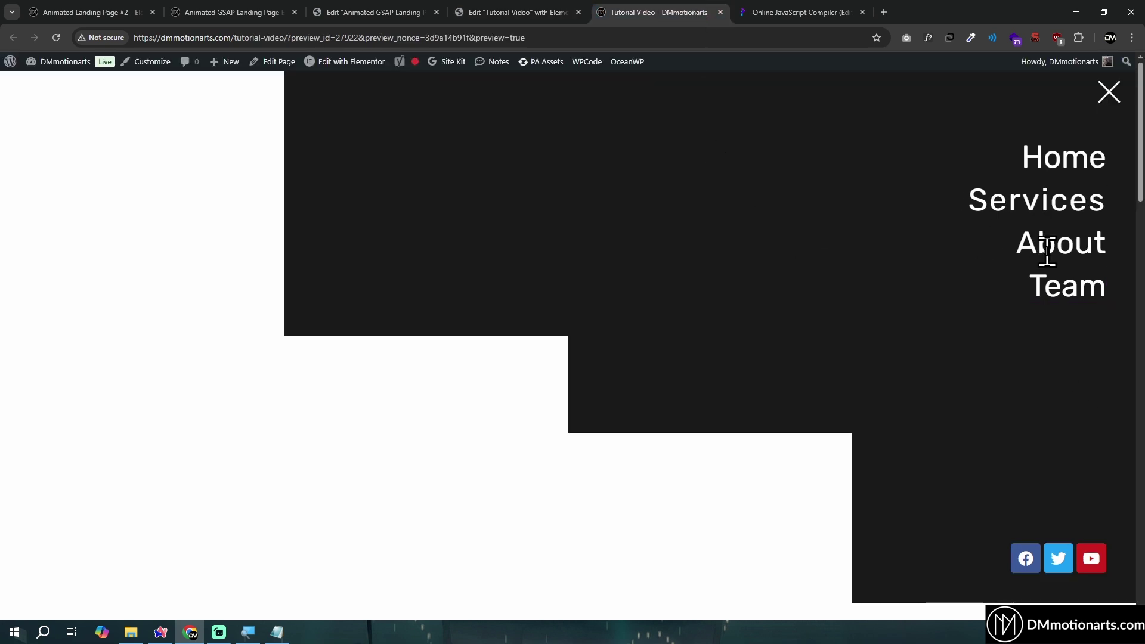
Close and reopen the menu in the preview, and examine the .dm-menu-title-anim p:hover letter-spacing rule in the Programiz code
left_click(1105, 108)
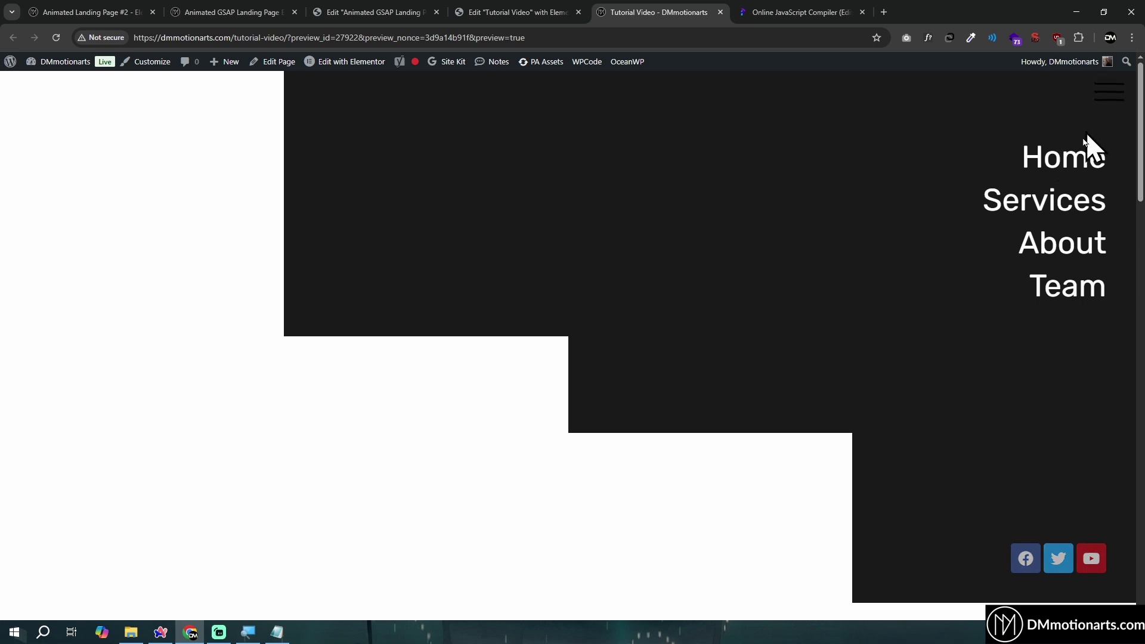
left_click(1112, 100)
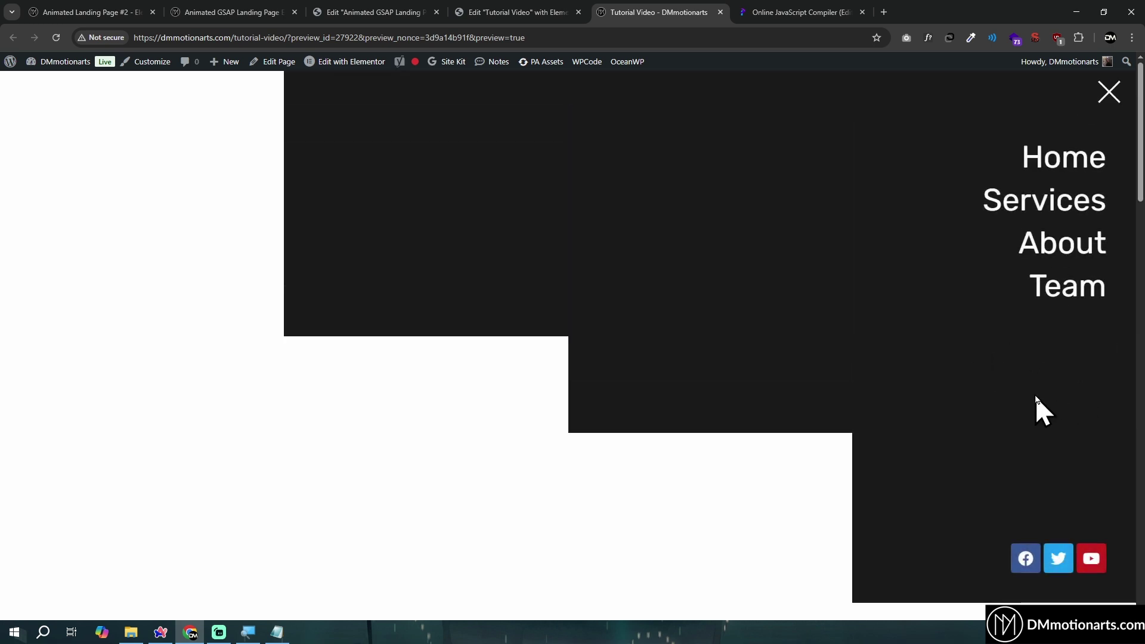
left_click(767, 13)
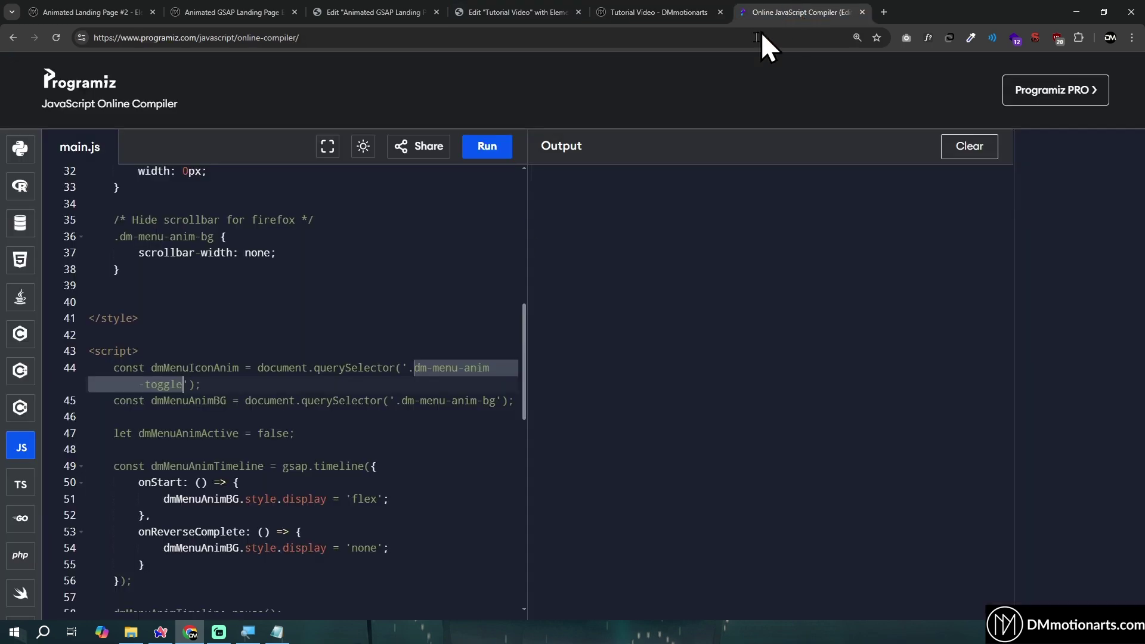
scroll(289, 306, "up", 10)
scroll(296, 366, "down", 4)
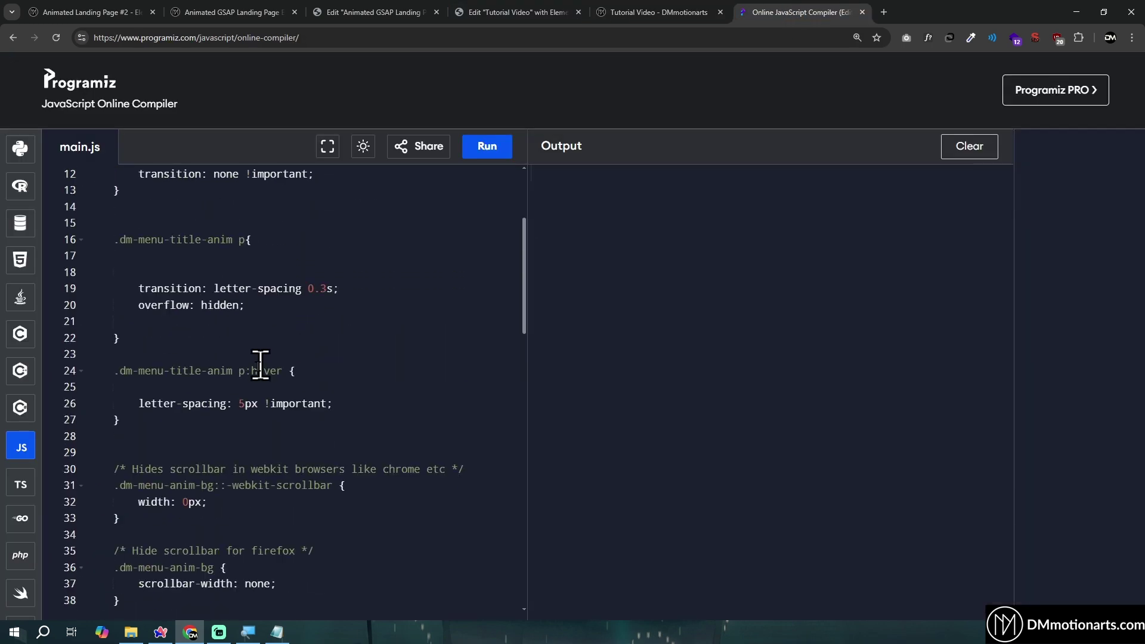
left_click_drag(117, 403, 254, 403)
left_click(265, 404)
scroll(269, 340, "down", 1)
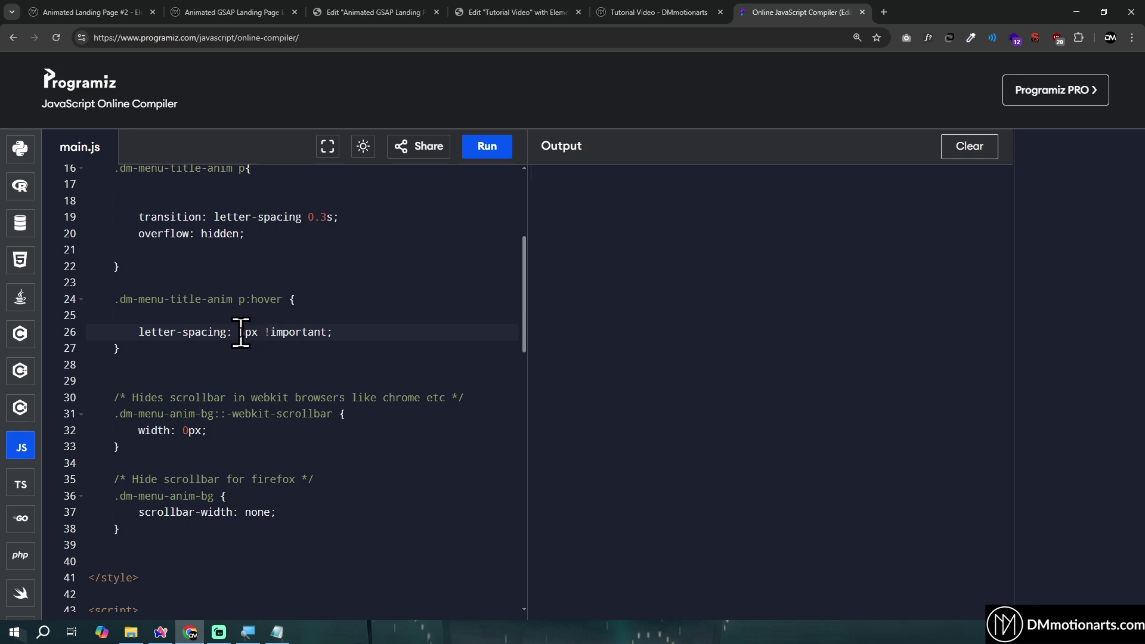
left_click(289, 332)
scroll(289, 330, "up", 2)
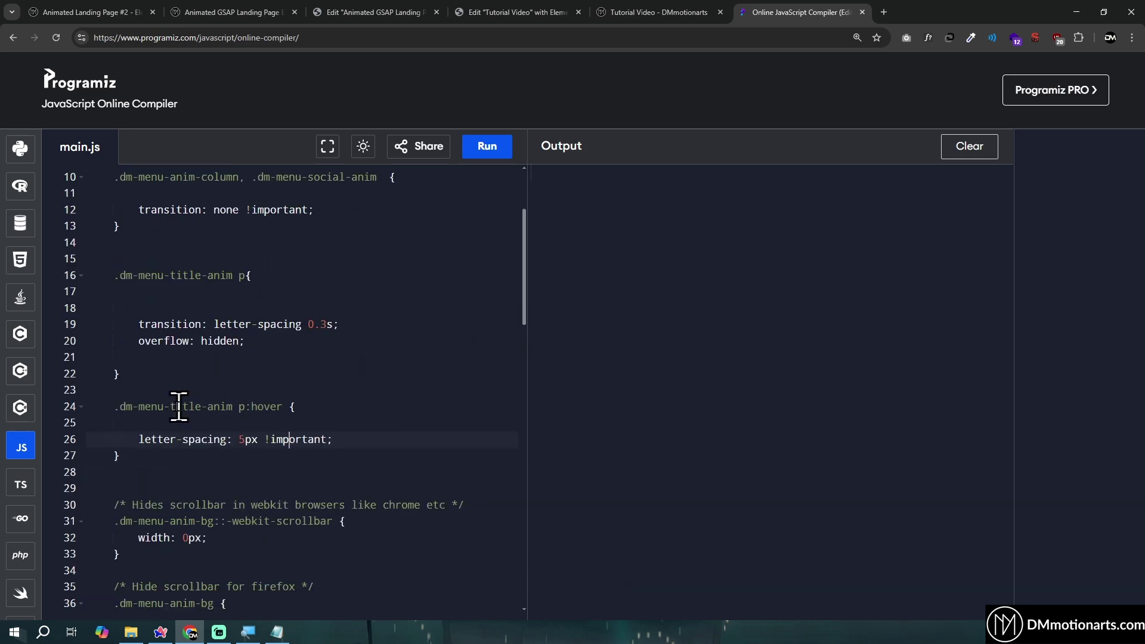
left_click_drag(110, 408, 243, 471)
scroll(287, 340, "up", 2)
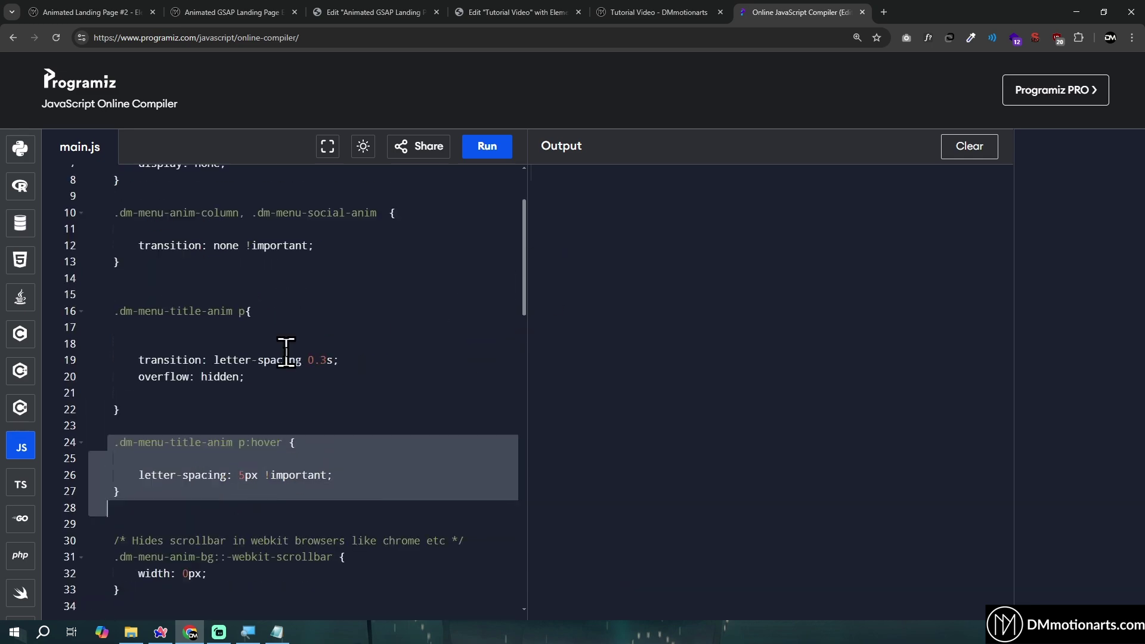
Examine the .dm-menu-anim-column animation in the GSAP timeline section of the Programiz code
left_click(516, 12)
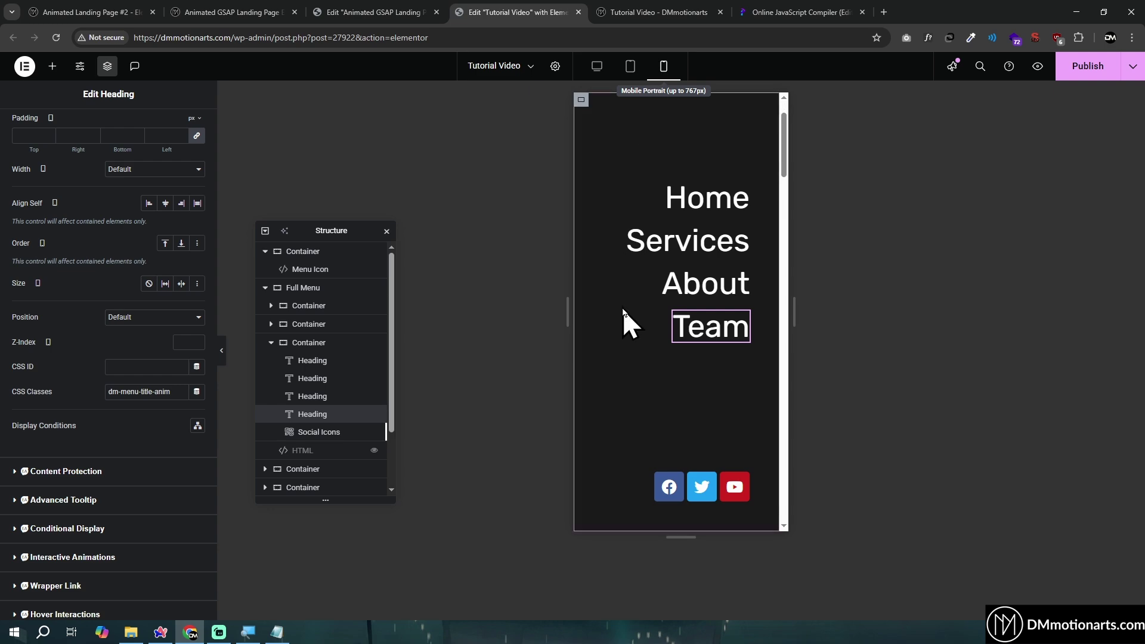
left_click(786, 6)
scroll(435, 382, "down", 2)
left_click_drag(113, 231, 251, 221)
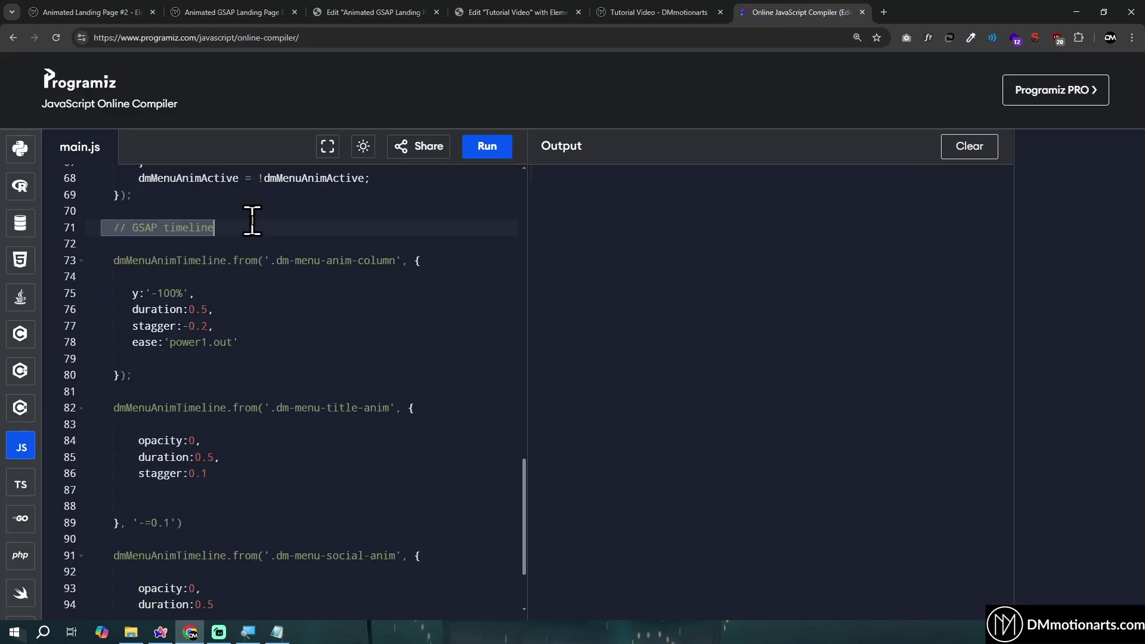
left_click(252, 221)
scroll(299, 296, "down", 1)
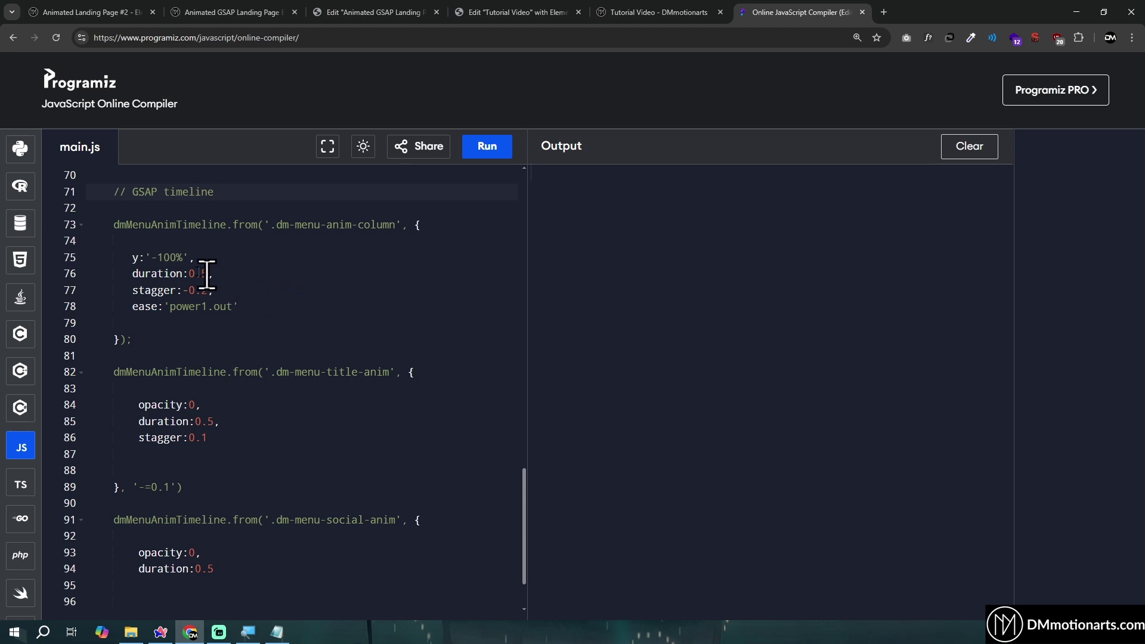
left_click_drag(107, 262, 220, 256)
left_click(216, 257)
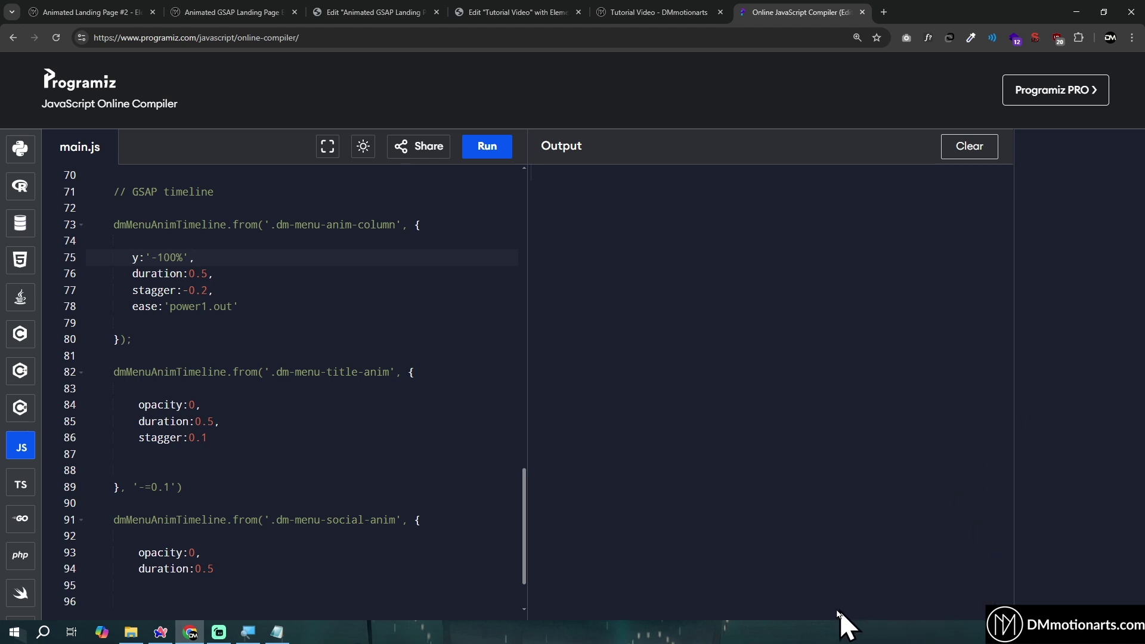
Examine the .dm-menu-title-anim timeline animation, especially its opacity setting
scroll(299, 366, "down", 1)
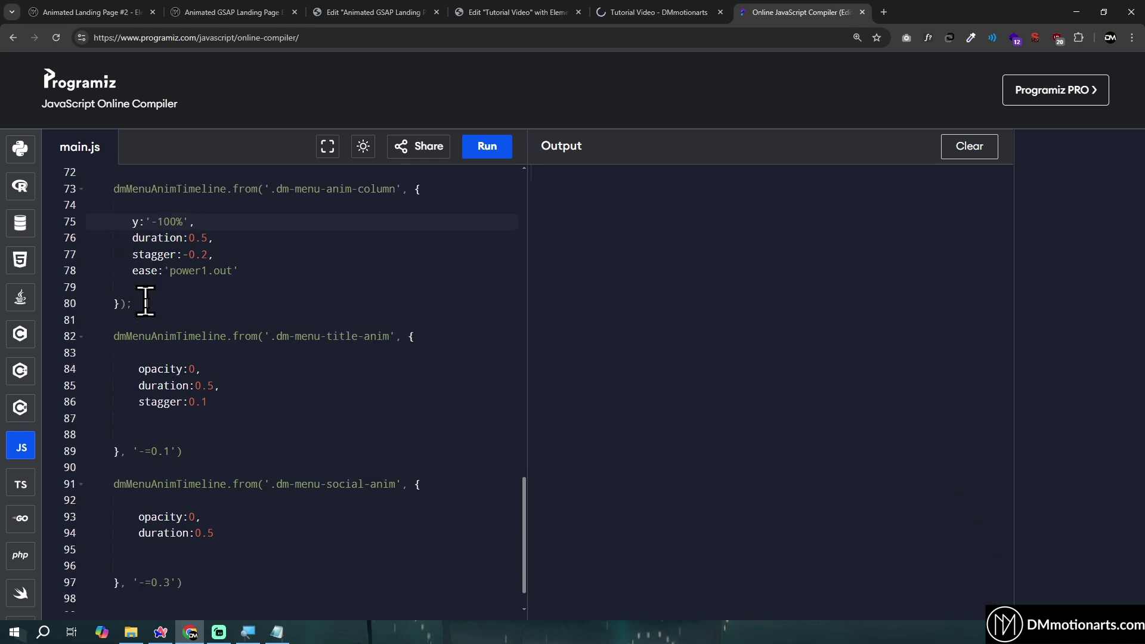
scroll(146, 297, "down", 1)
left_click(289, 292)
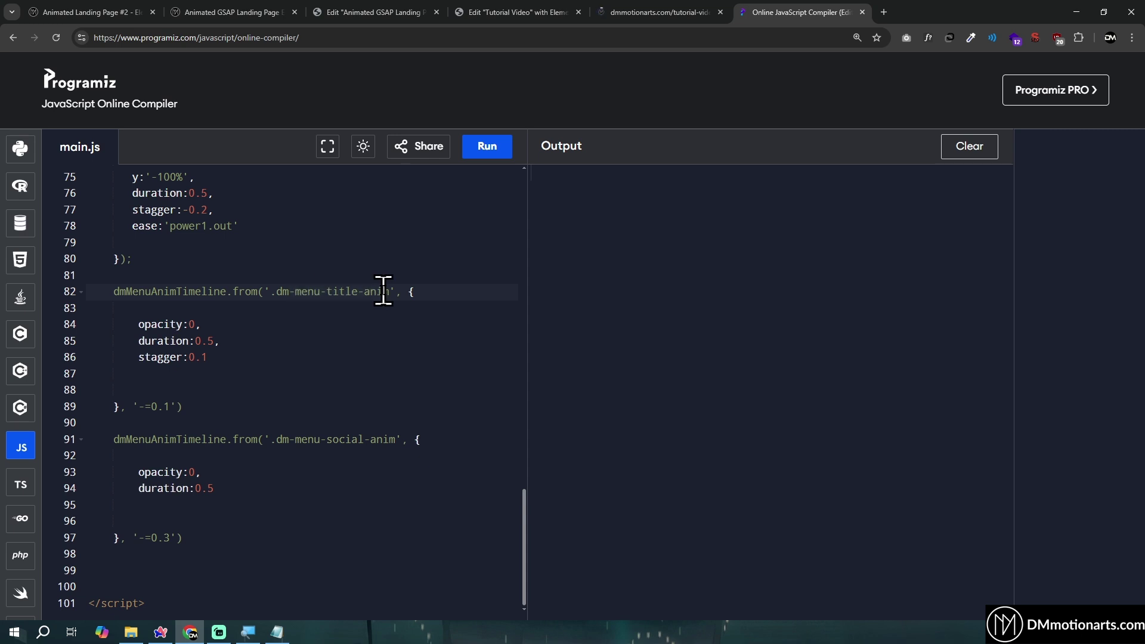
left_click_drag(133, 323, 200, 323)
left_click(209, 325)
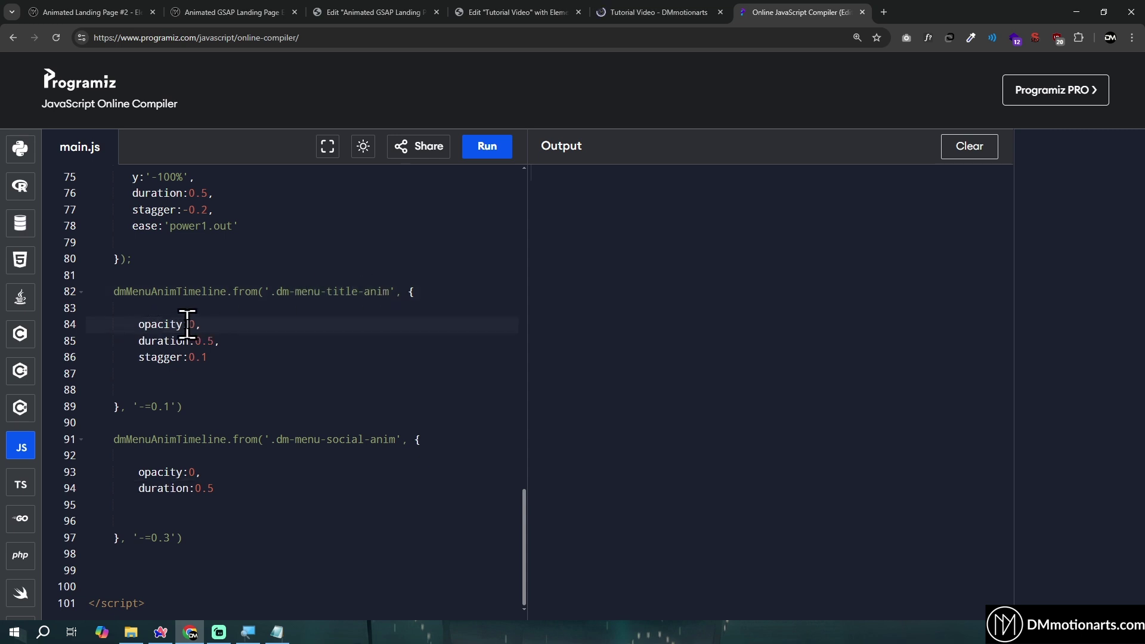
double_click(192, 324)
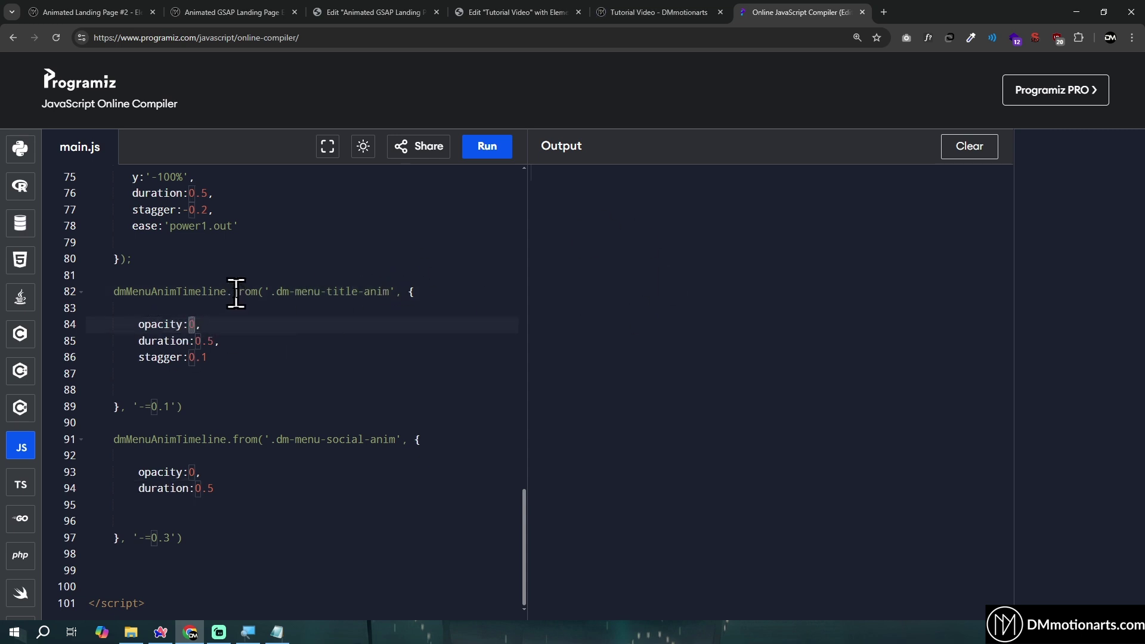
left_click_drag(139, 324, 212, 323)
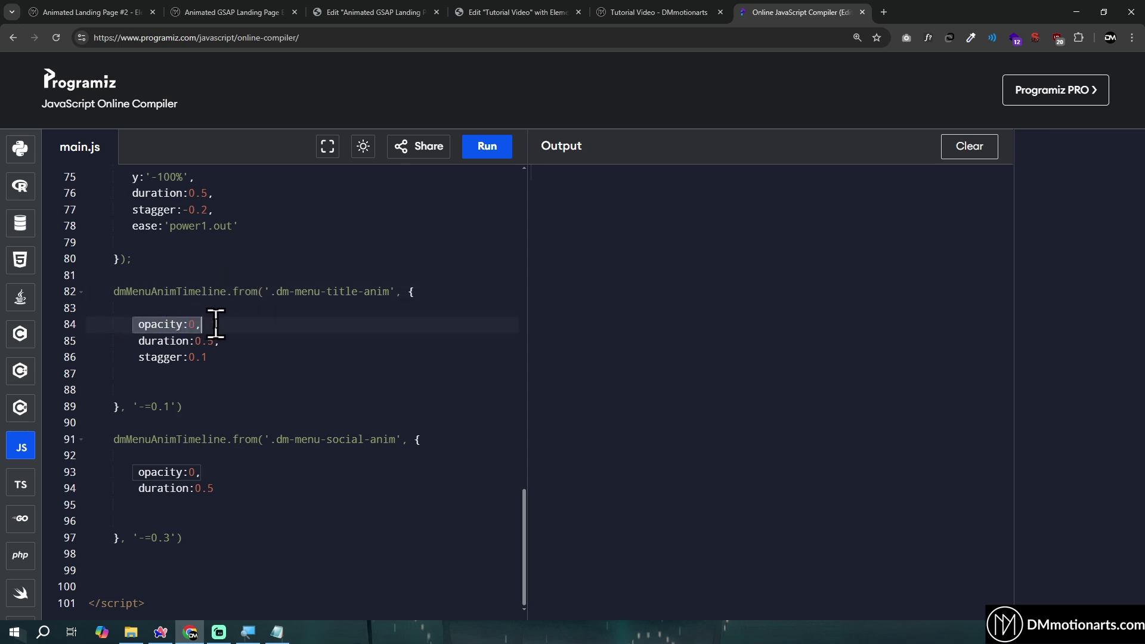
left_click(253, 328)
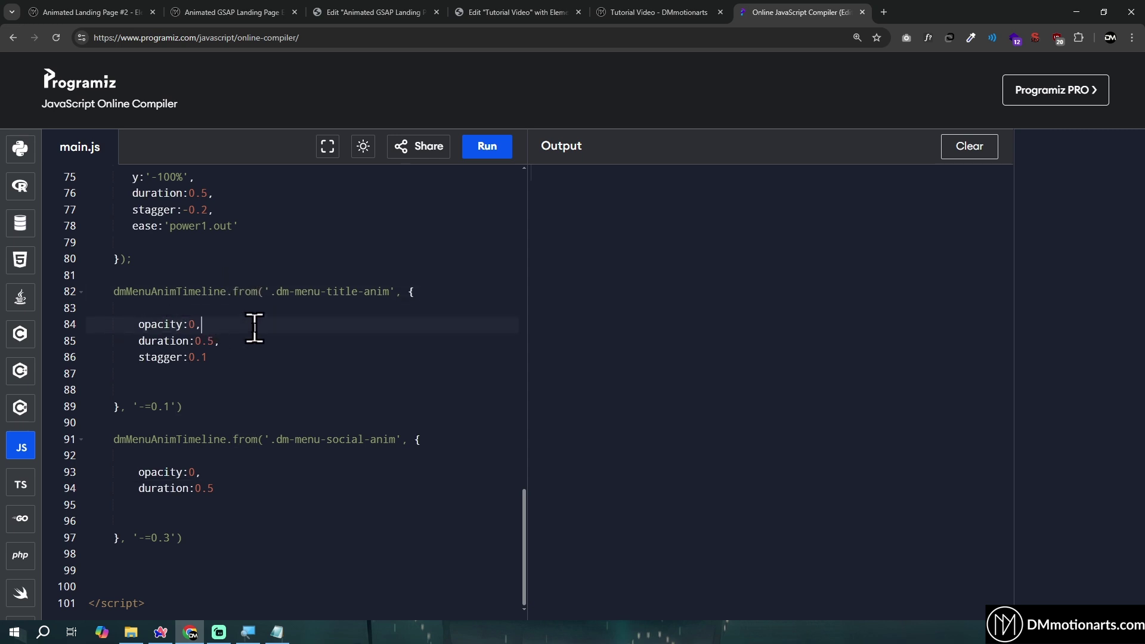
Add the property x:50, below the opacity line of the .dm-menu-title-anim timeline animation
left_click_drag(136, 326, 225, 324)
left_click(236, 323)
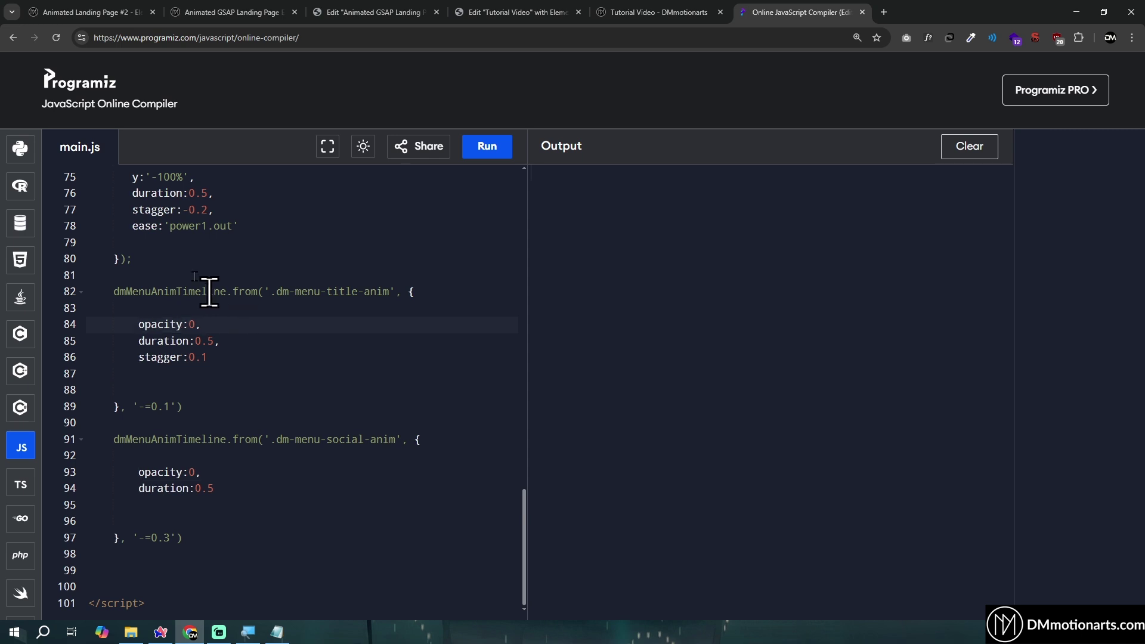
key("Return")
type("x")
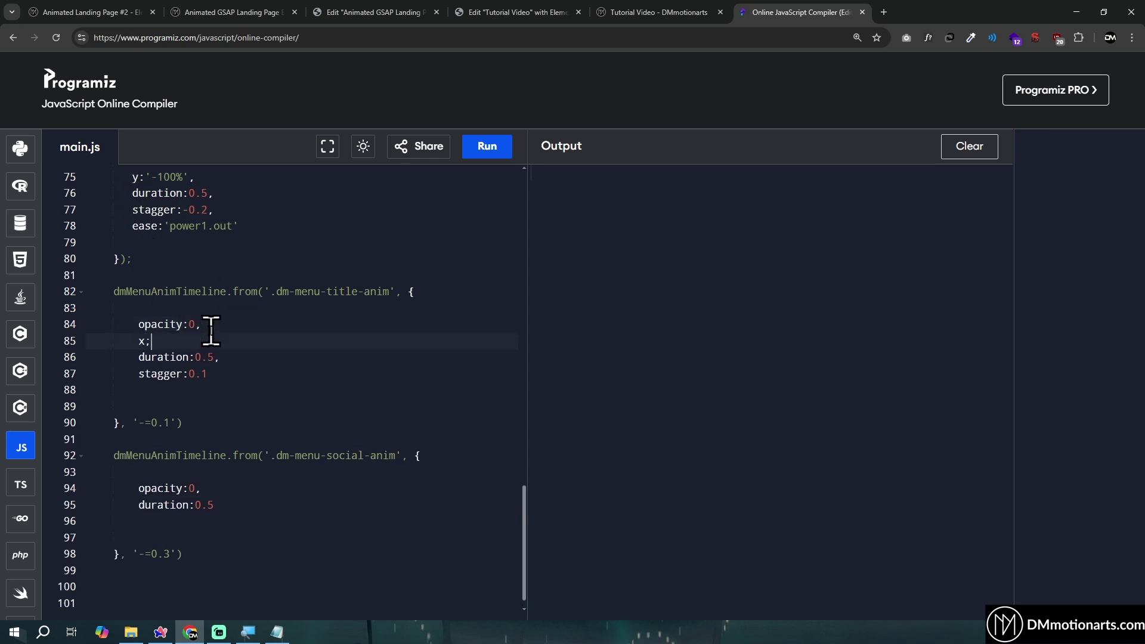
type(":50")
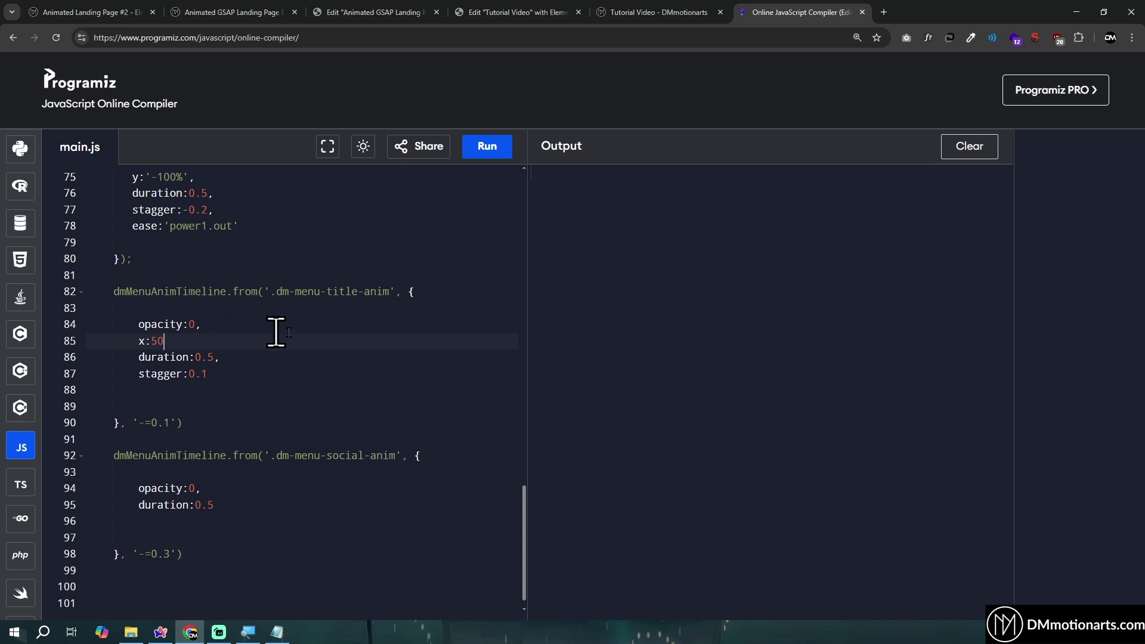
type(",")
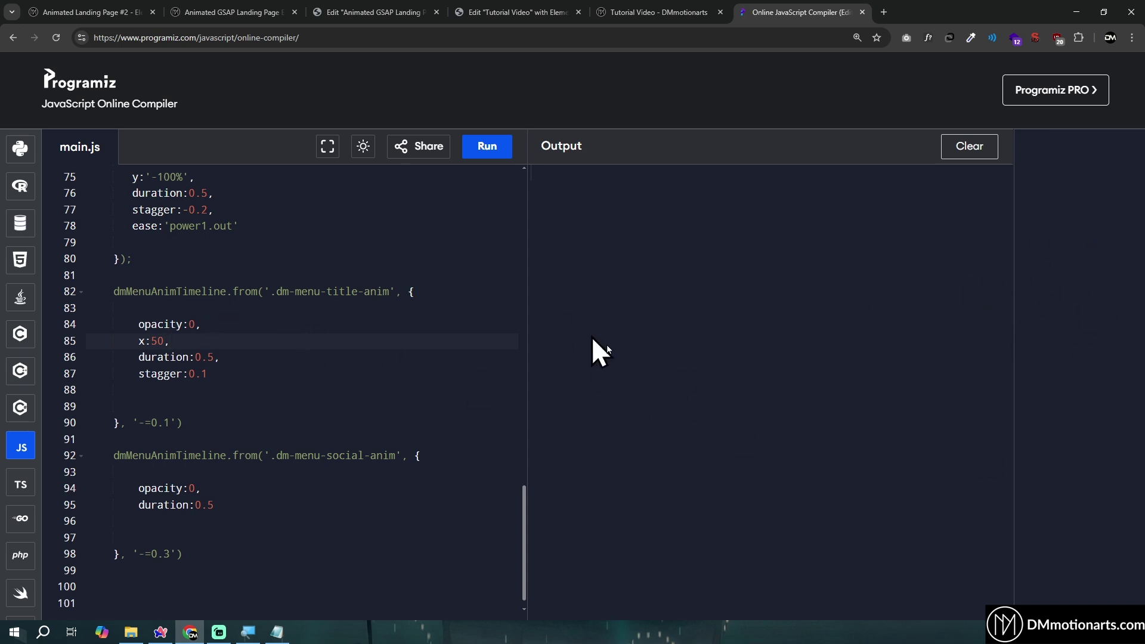
Review the .dm-menu-social-anim animation and the rest of the GSAP timeline code
scroll(286, 391, "down", 1)
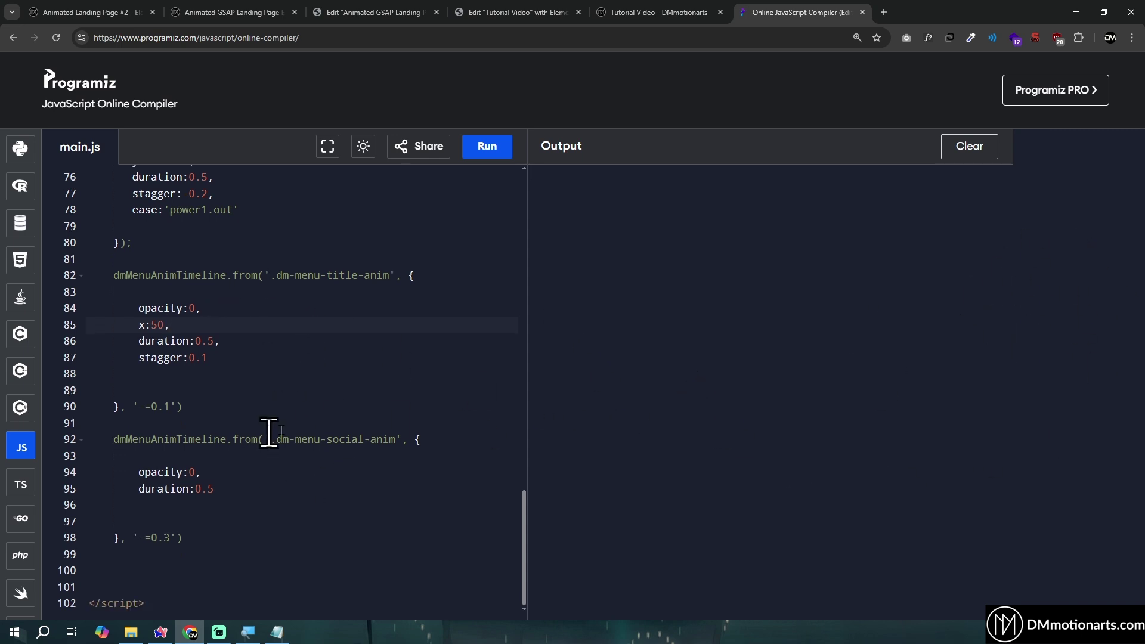
left_click_drag(109, 448, 222, 534)
left_click(222, 536)
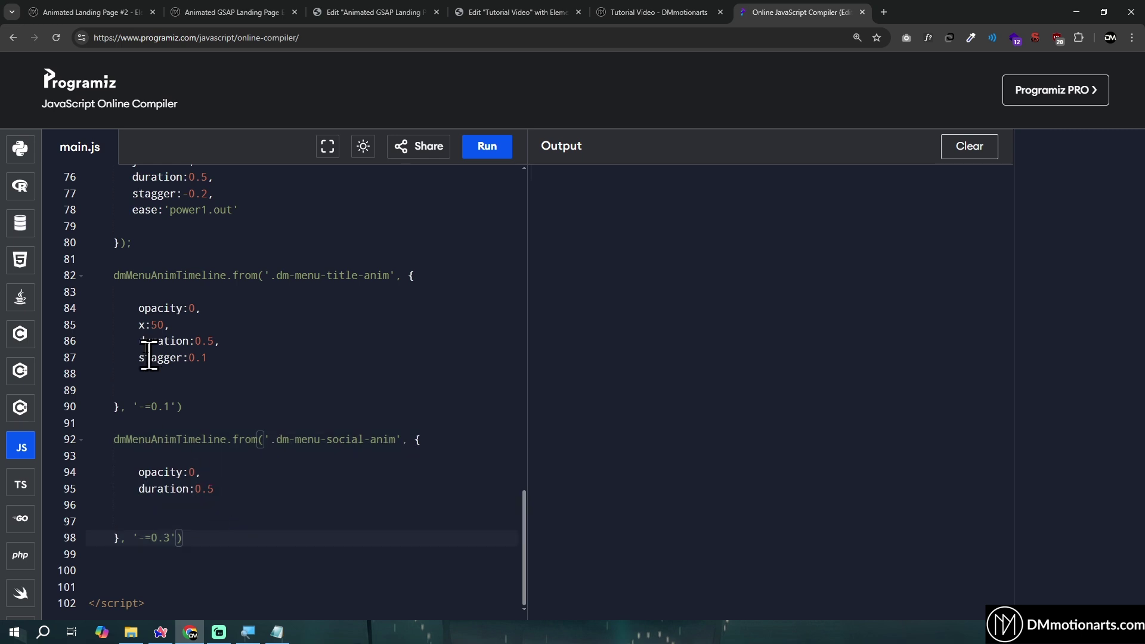
left_click(137, 325)
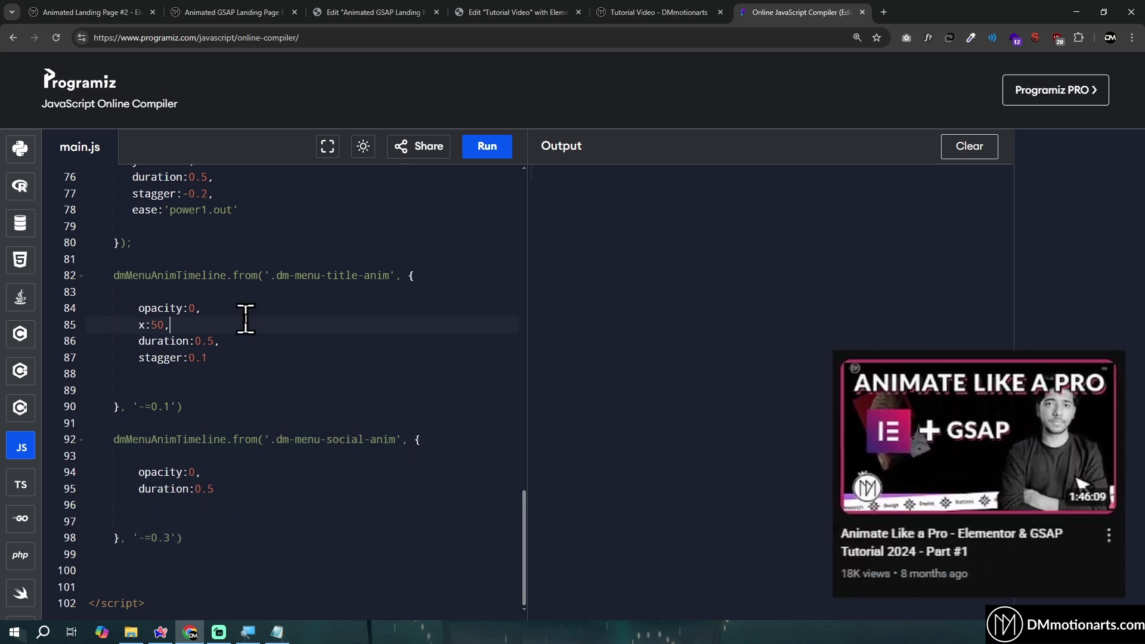
scroll(246, 319, "up", 4)
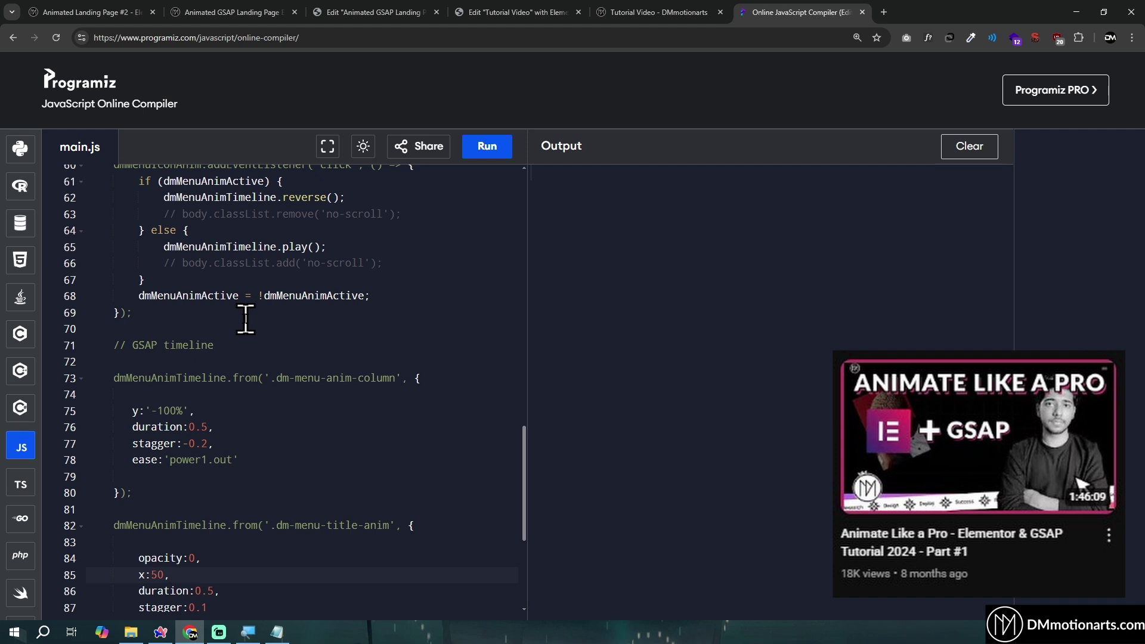
scroll(246, 319, "down", 3)
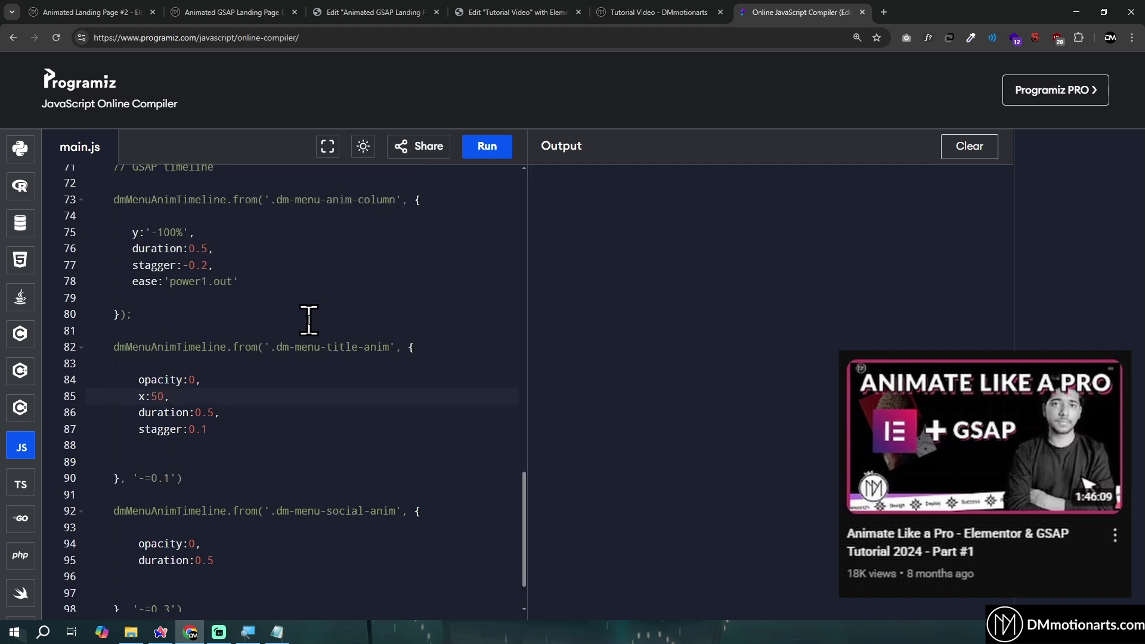
Open the hamburger menu in the Tutorial Video preview and test scrolling with it open
left_click(624, 8)
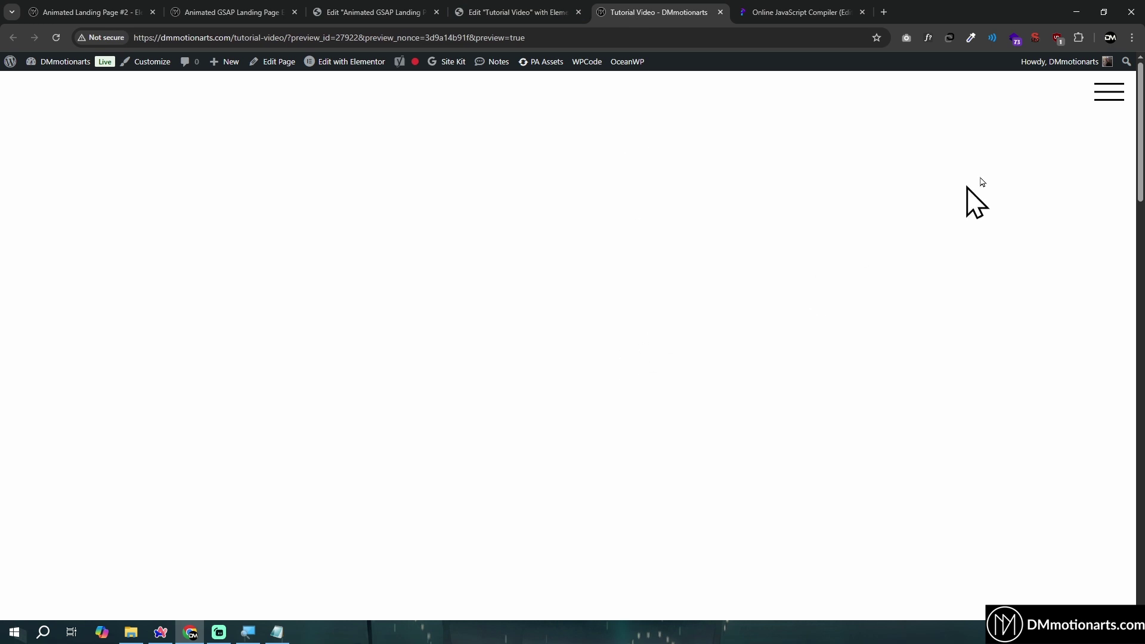
left_click(1104, 97)
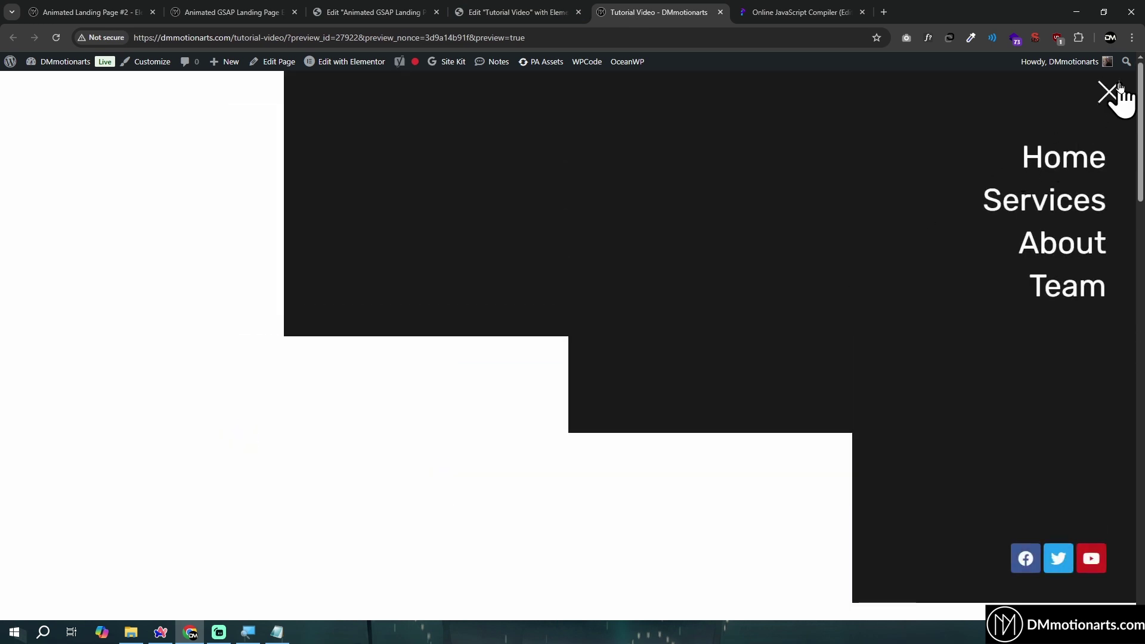
scroll(779, 364, "down", 5)
scroll(770, 376, "up", 5)
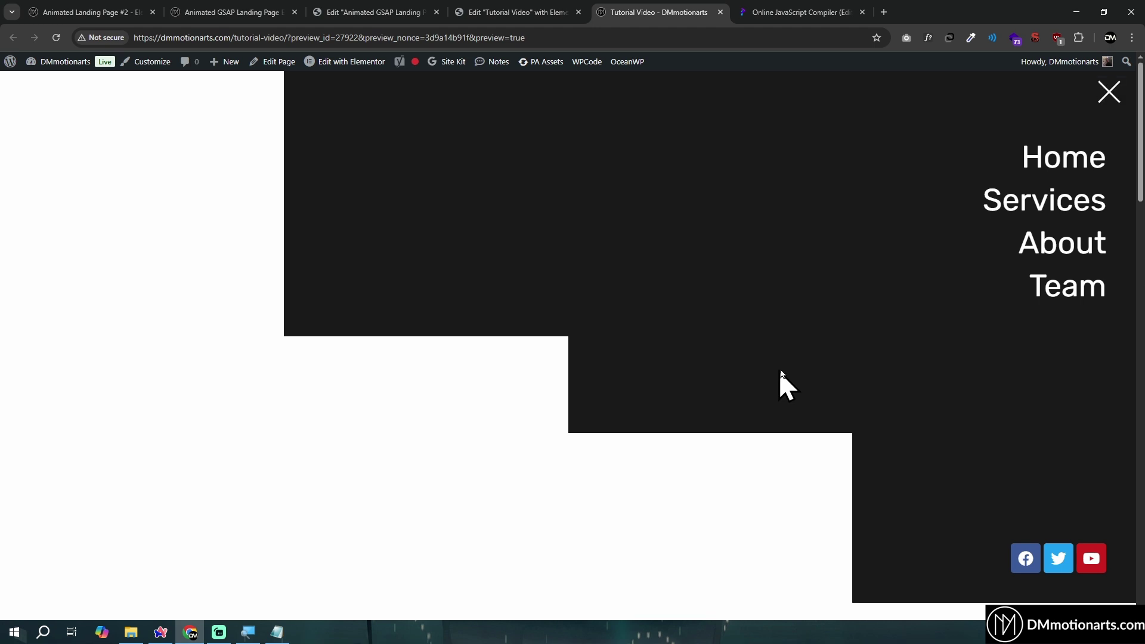
Switch the Tutorial Video editor to desktop view and uncomment display: none for .dm-menu-anim-bg in the HTML widget's code
left_click(473, 5)
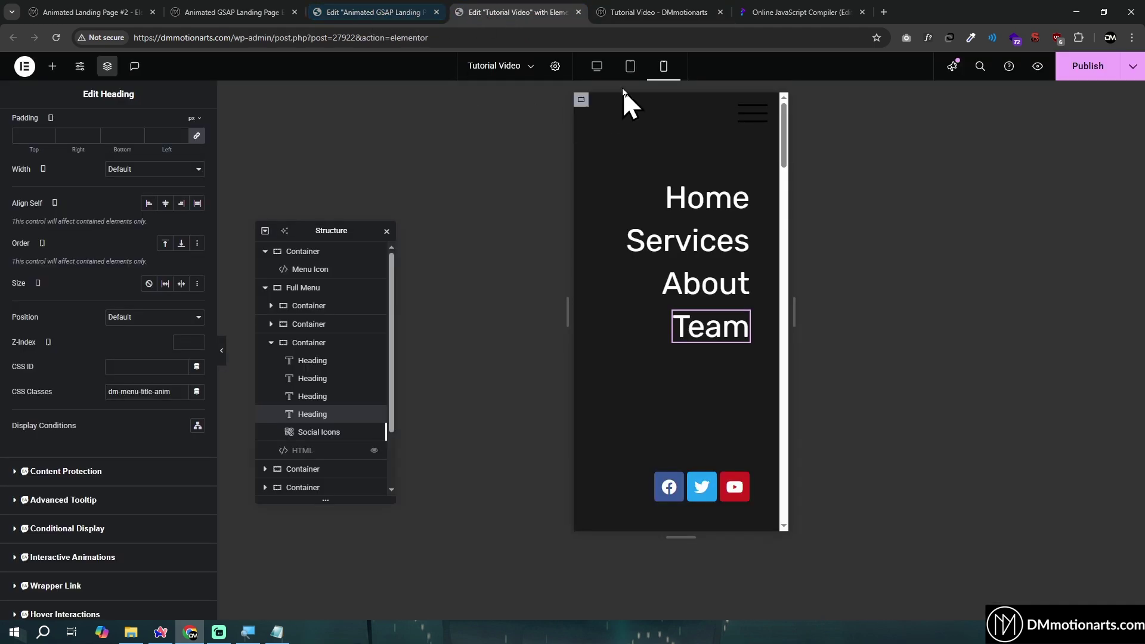
left_click(601, 69)
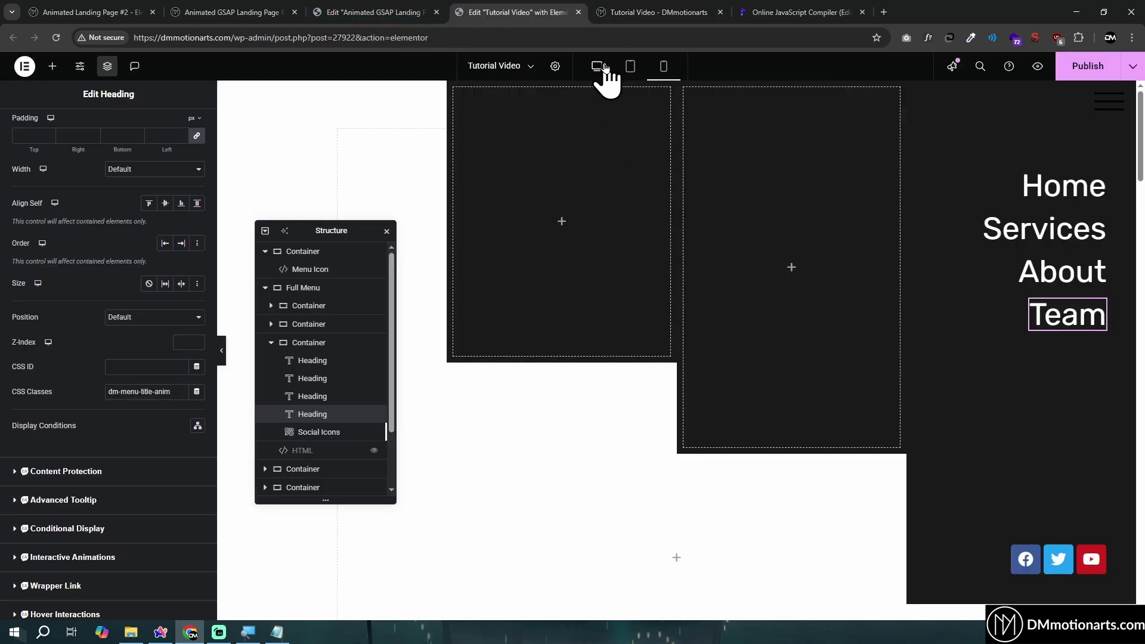
left_click_drag(363, 232, 437, 218)
left_click(385, 438)
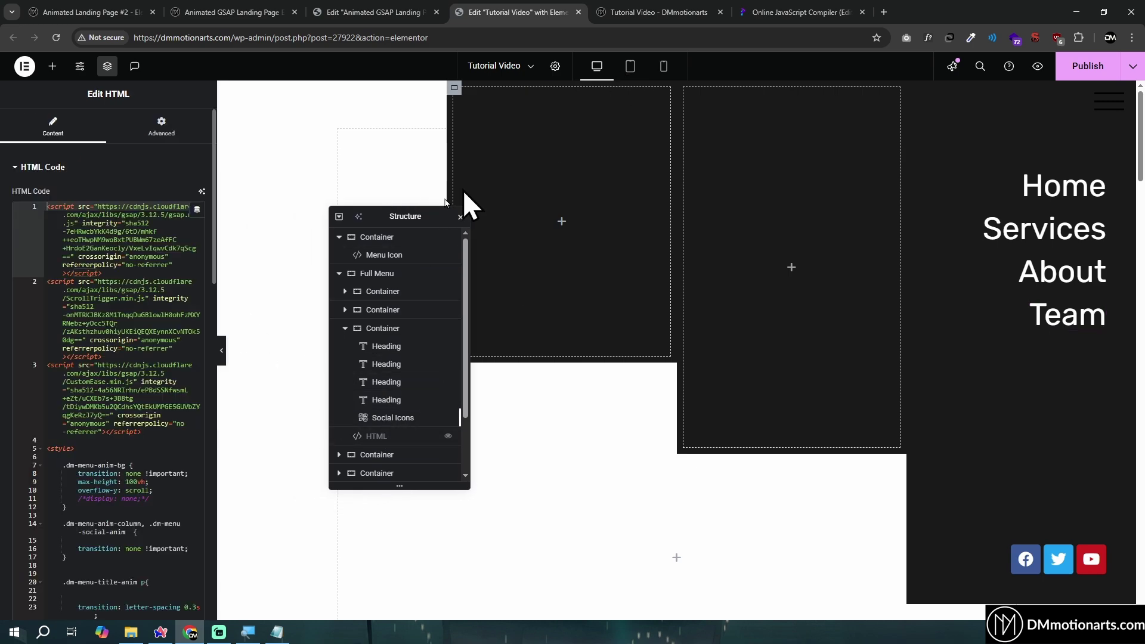
scroll(80, 298, "down", 5)
left_click_drag(76, 263, 173, 261)
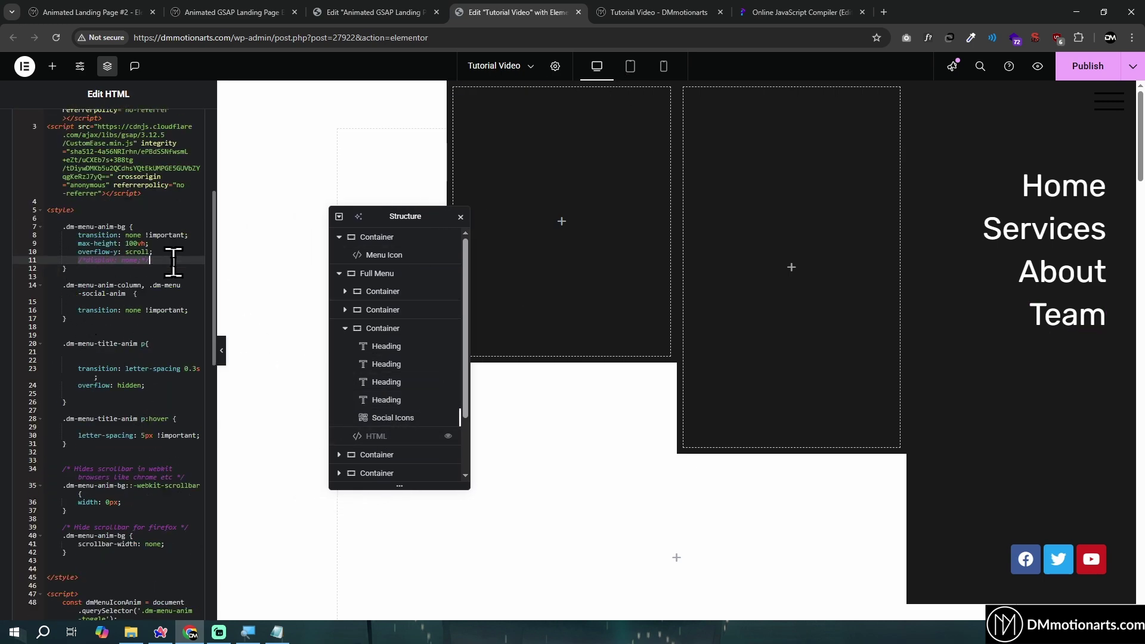
key("ctrl+slash")
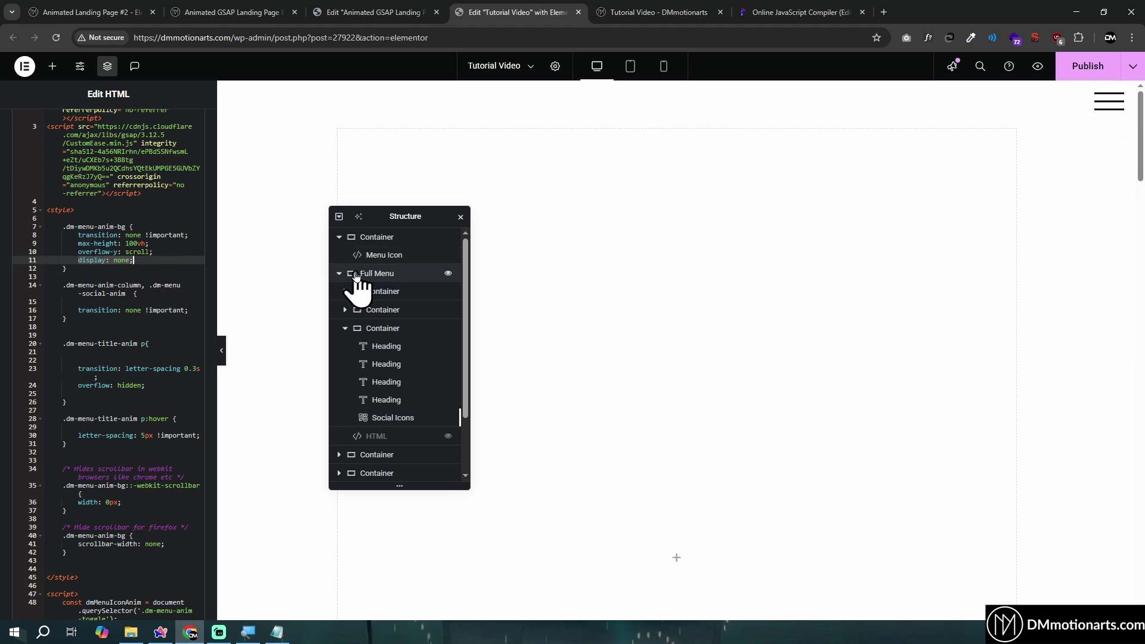
Set the padding of the container holding the Menu Icon to 0 px on all sides
left_click(382, 274)
left_click(386, 243)
left_click(383, 256)
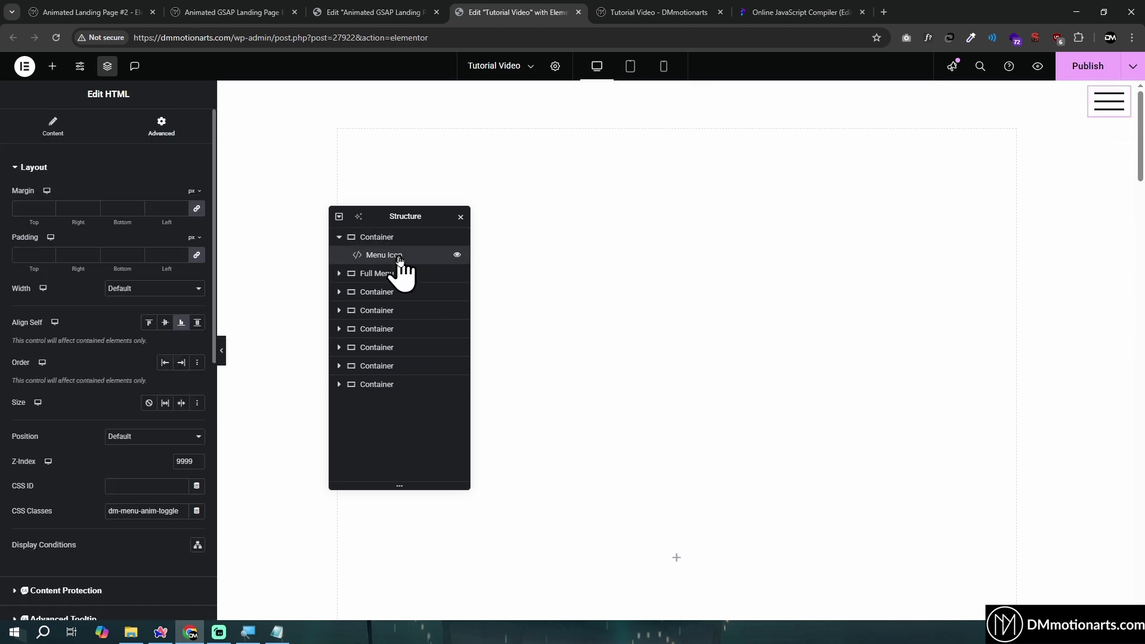
left_click(376, 236)
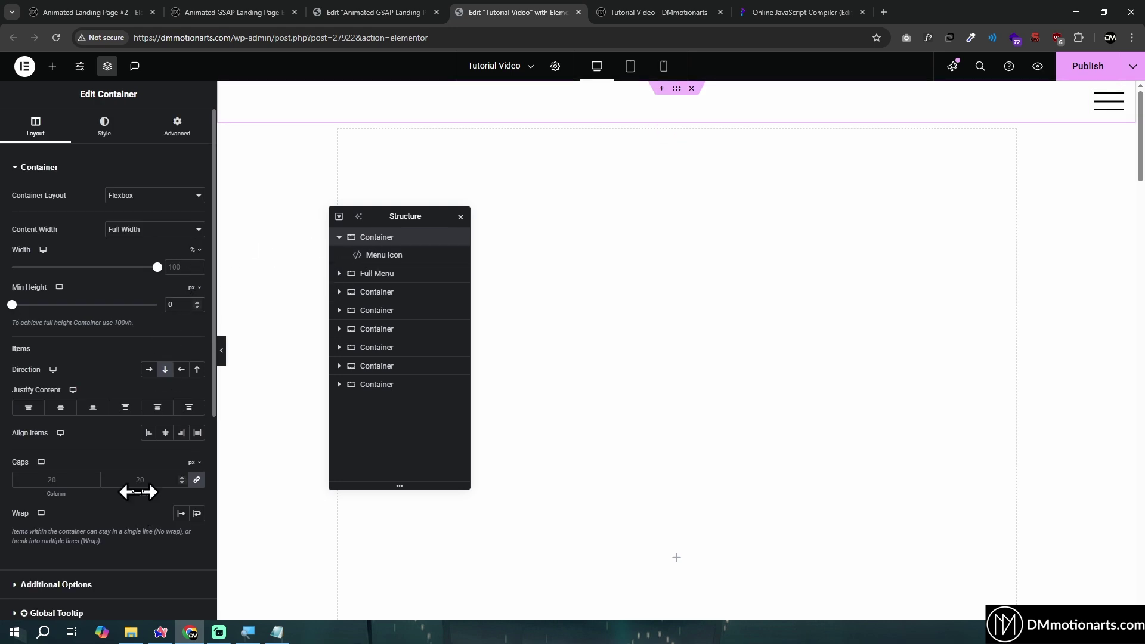
left_click(185, 138)
left_click(173, 255)
type("0")
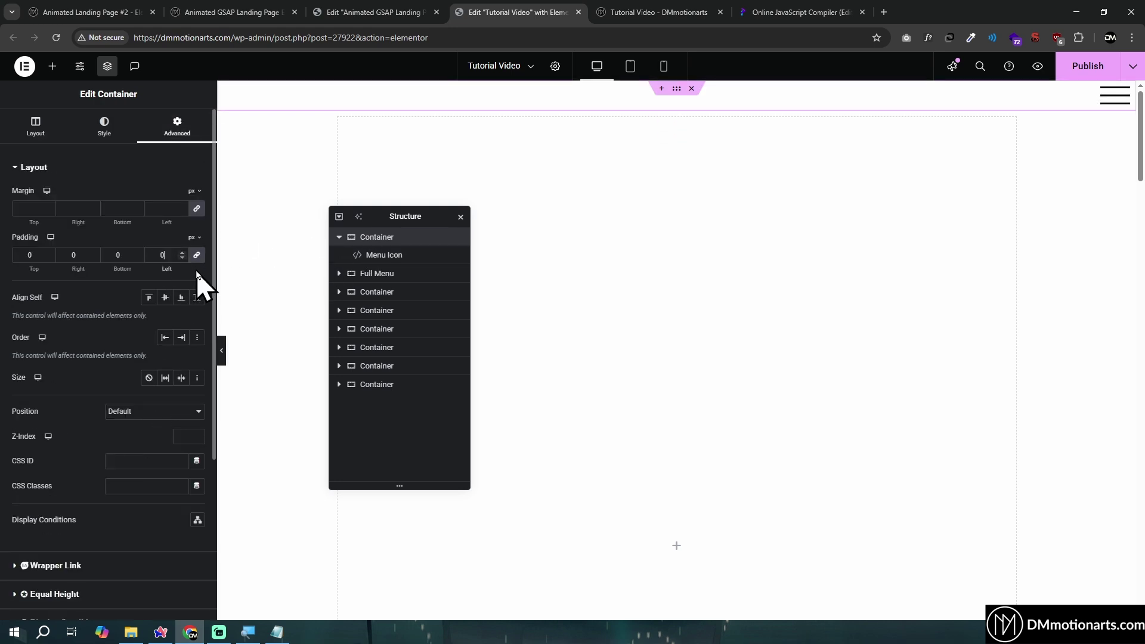
Set the Menu Icon widget's position to Fixed and test it by scrolling the page
left_click(392, 250)
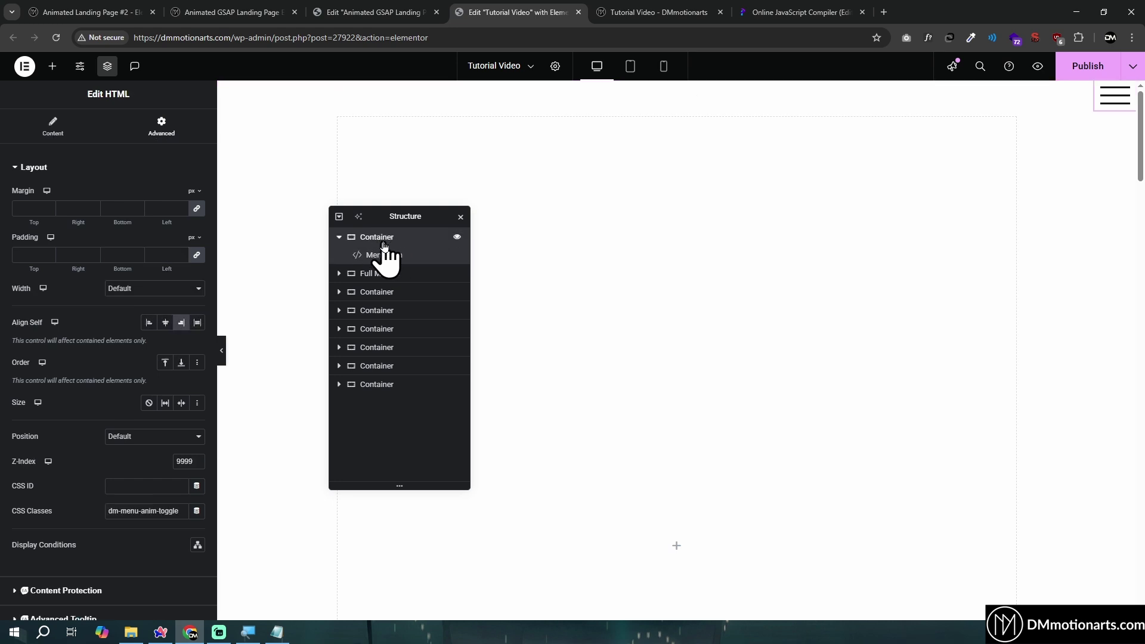
left_click(142, 440)
left_click(145, 484)
scroll(137, 346, "down", 3)
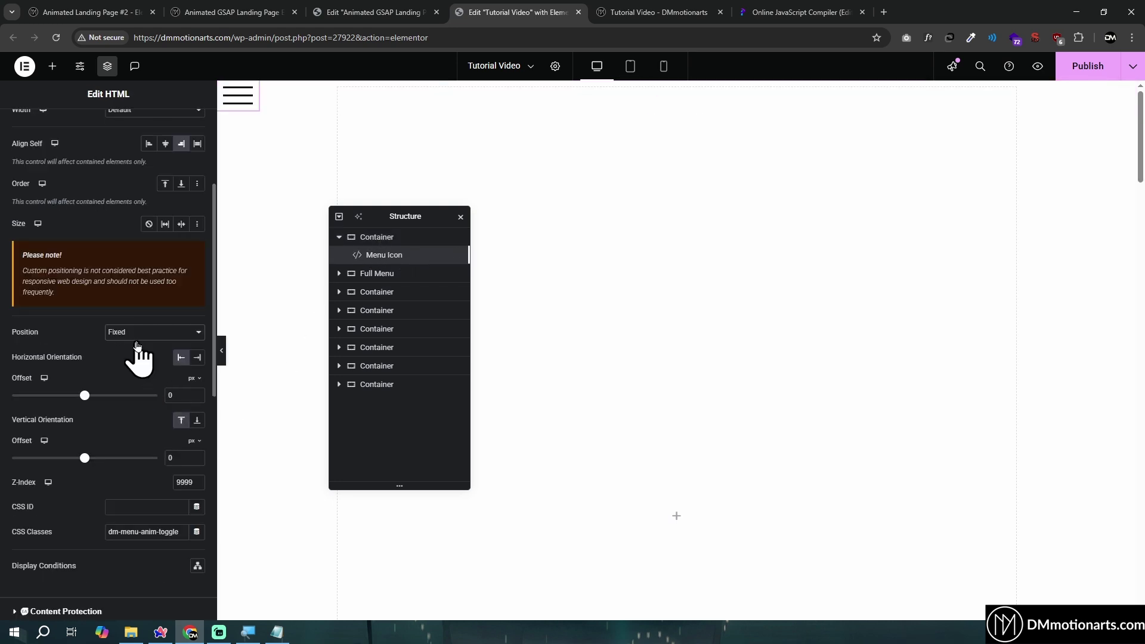
scroll(739, 412, "down", 3)
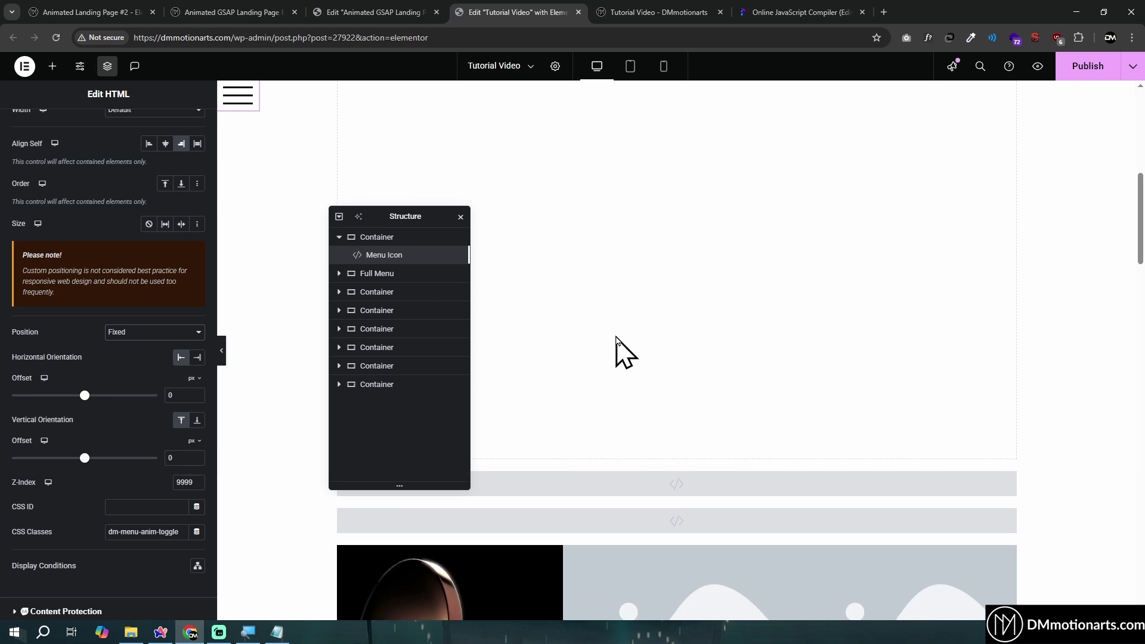
scroll(626, 358, "up", 3)
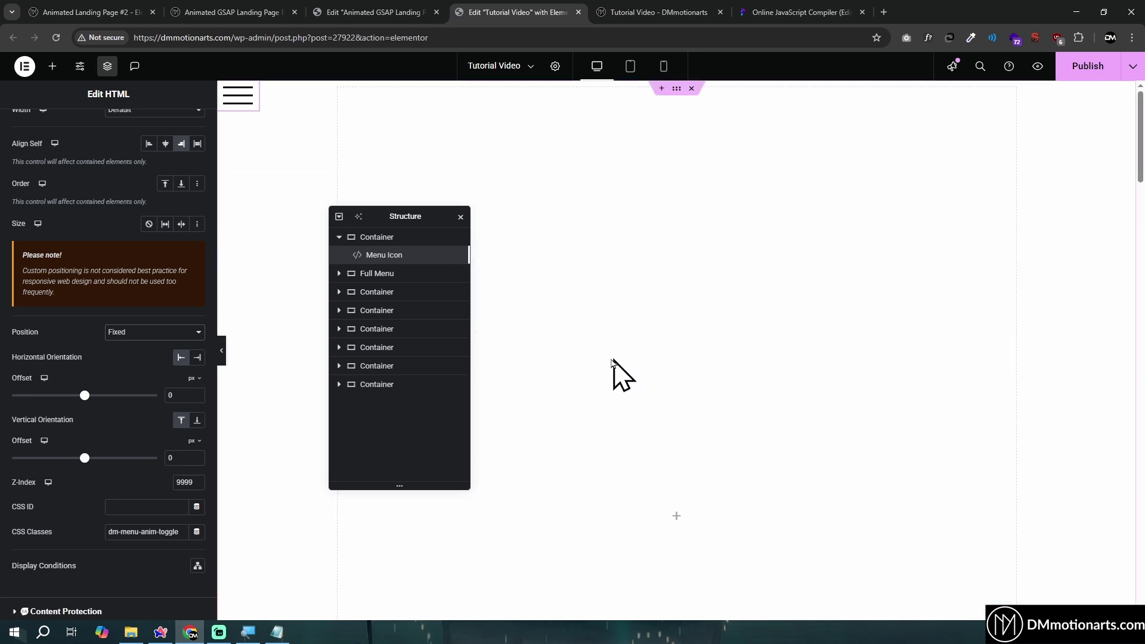
Orient the Menu Icon to the right with a 50 px horizontal offset and a 20 px vertical offset, and save the page
left_click(167, 398)
type("2")
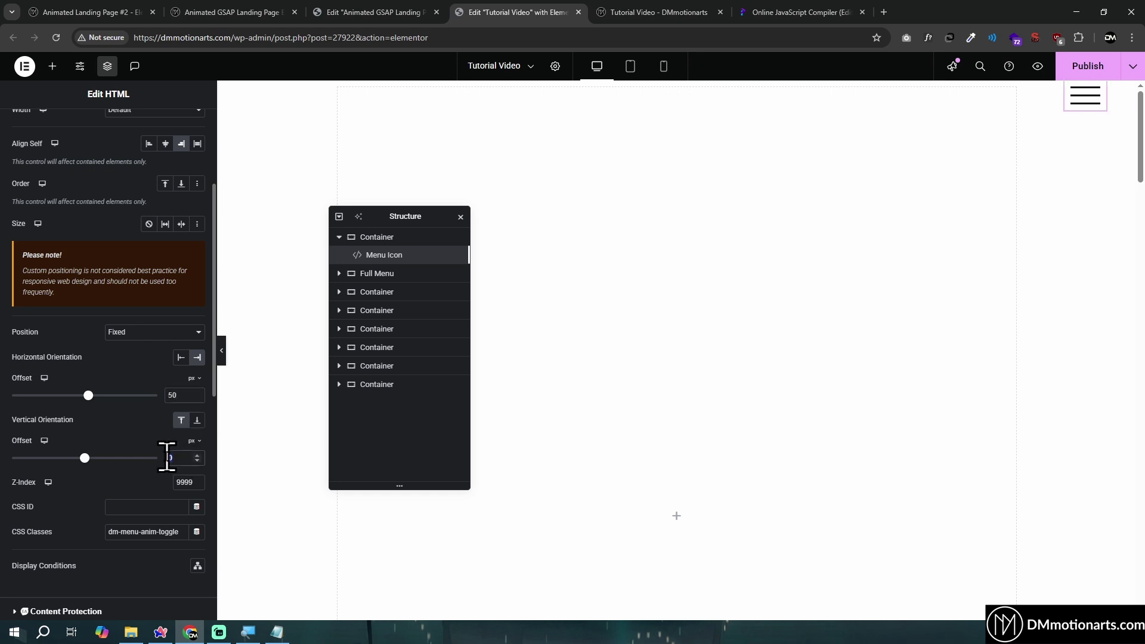
type("0")
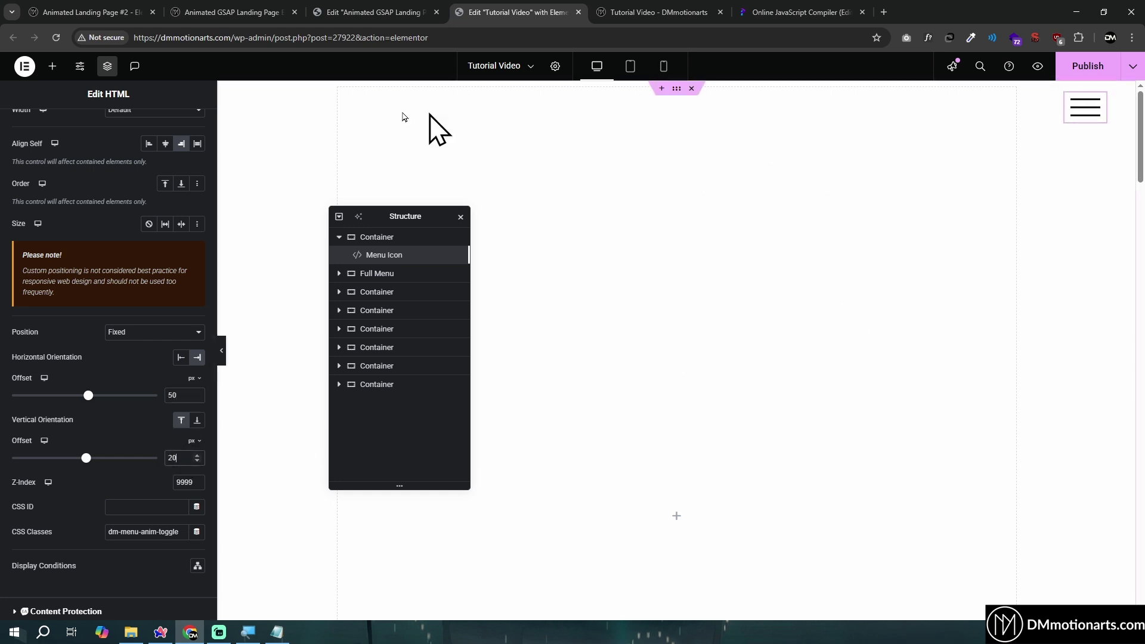
scroll(763, 287, "up", 5)
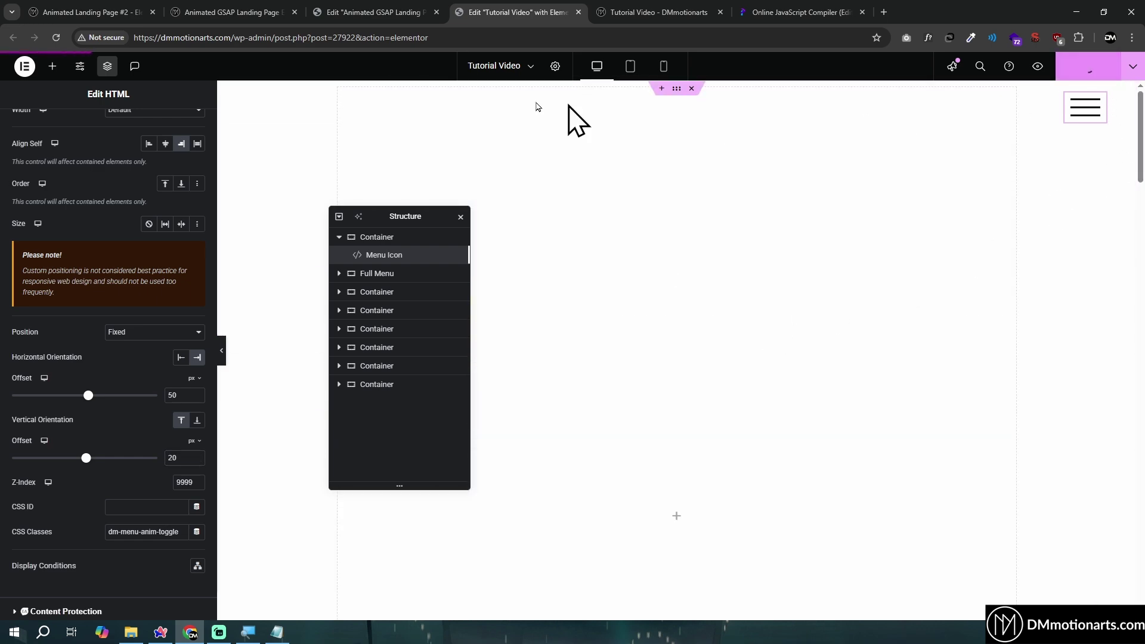
Switch to the Animated GSAP Landing Page editor, close the full menu, and examine the Header container's position settings
left_click(379, 10)
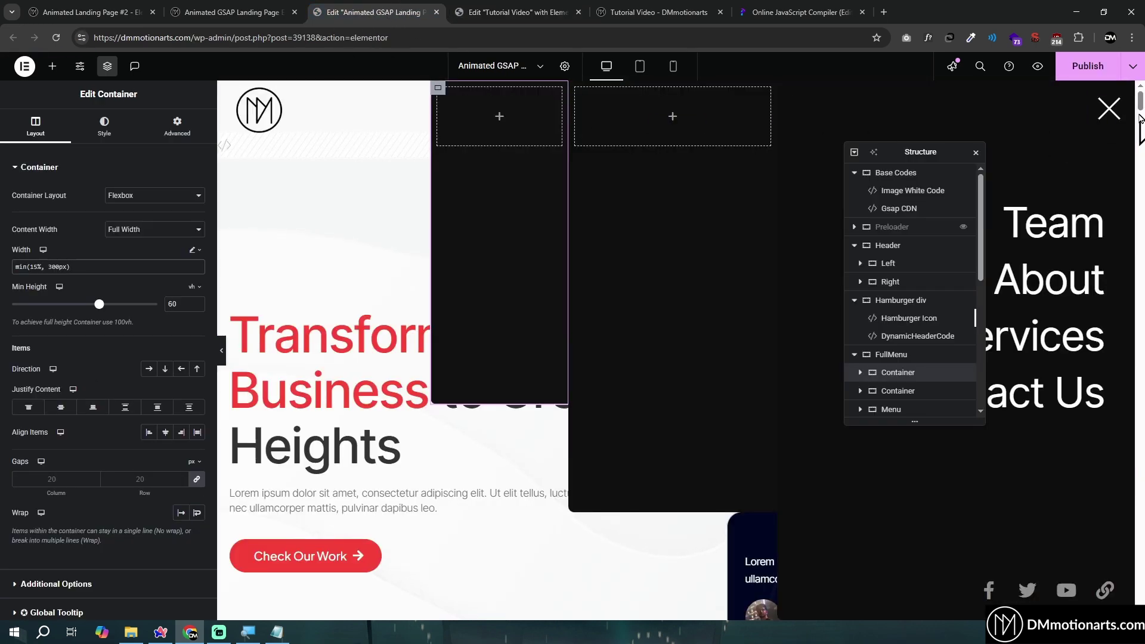
left_click(1111, 108)
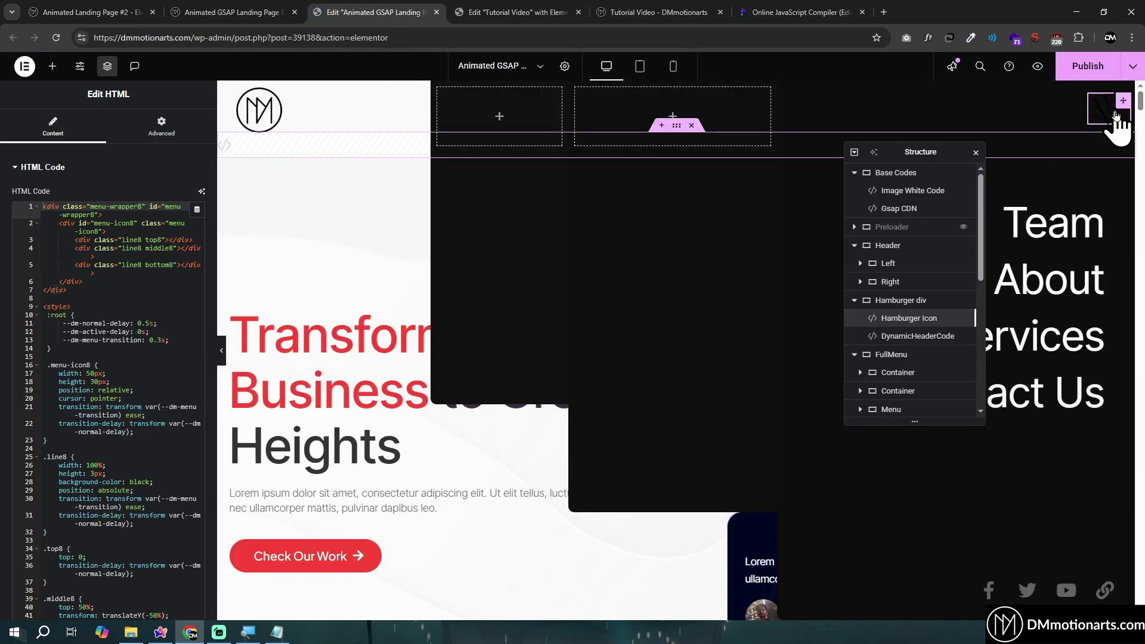
left_click(895, 247)
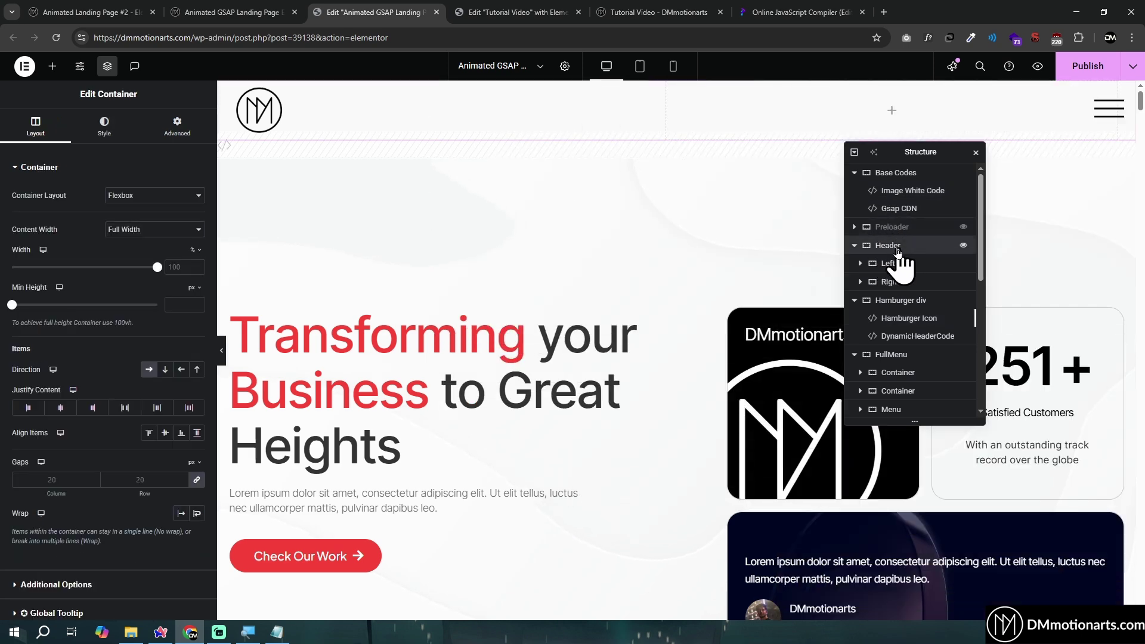
left_click(177, 125)
scroll(9, 348, "down", 2)
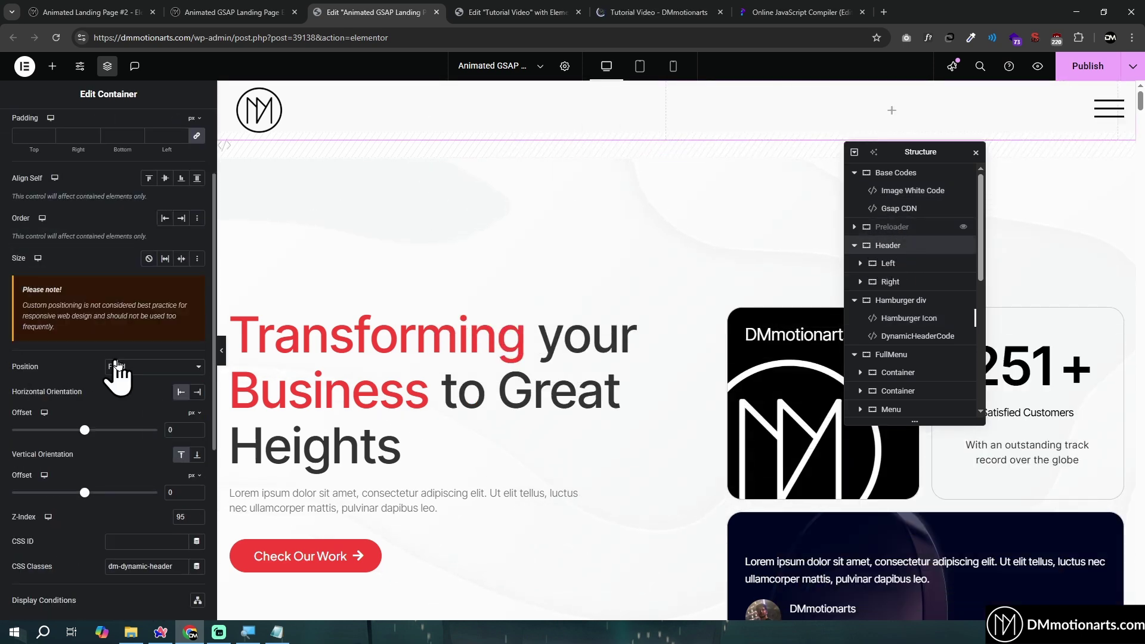
scroll(294, 110, "down", 4)
scroll(537, 294, "up", 4)
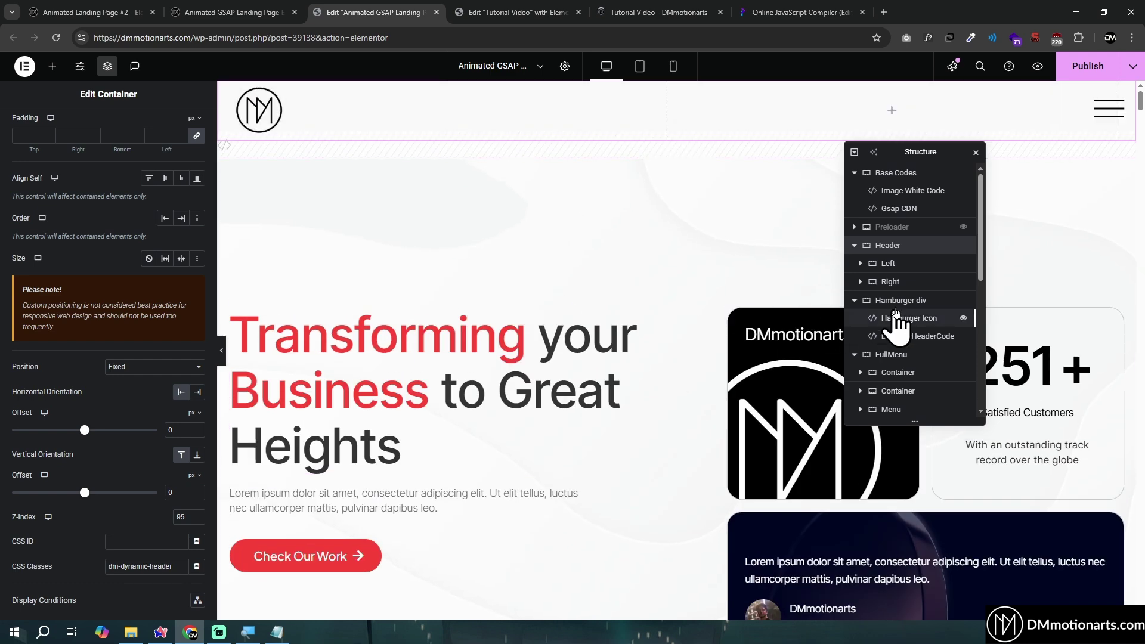
Hide the Header container and examine the position settings of the Hamburger Icon inside Hamburger div
left_click(855, 246)
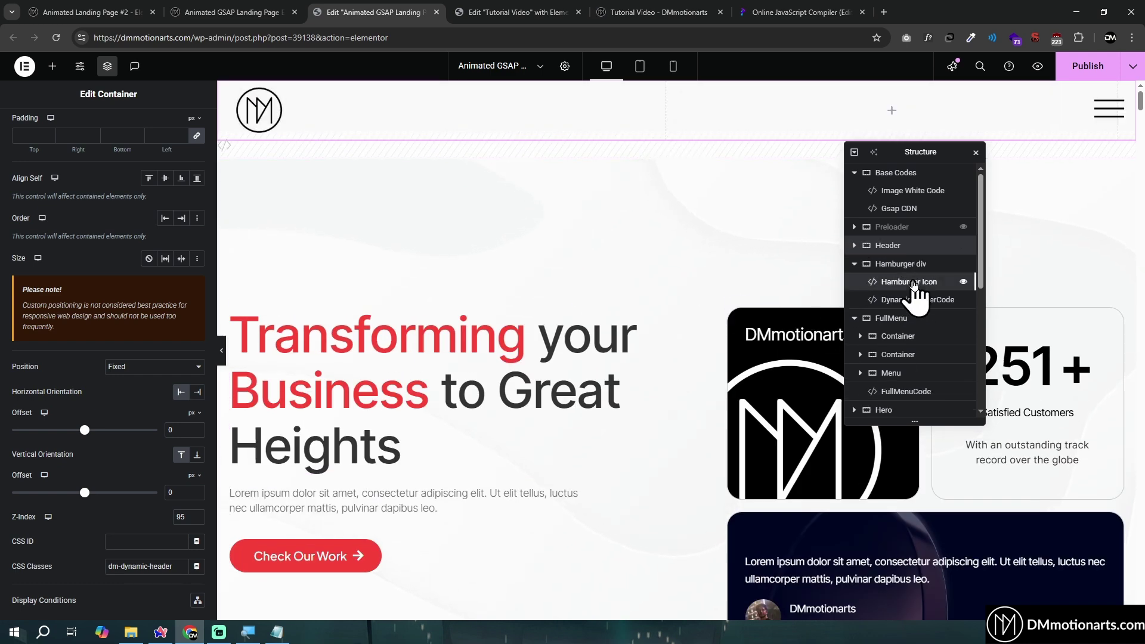
left_click(914, 284)
left_click(899, 266)
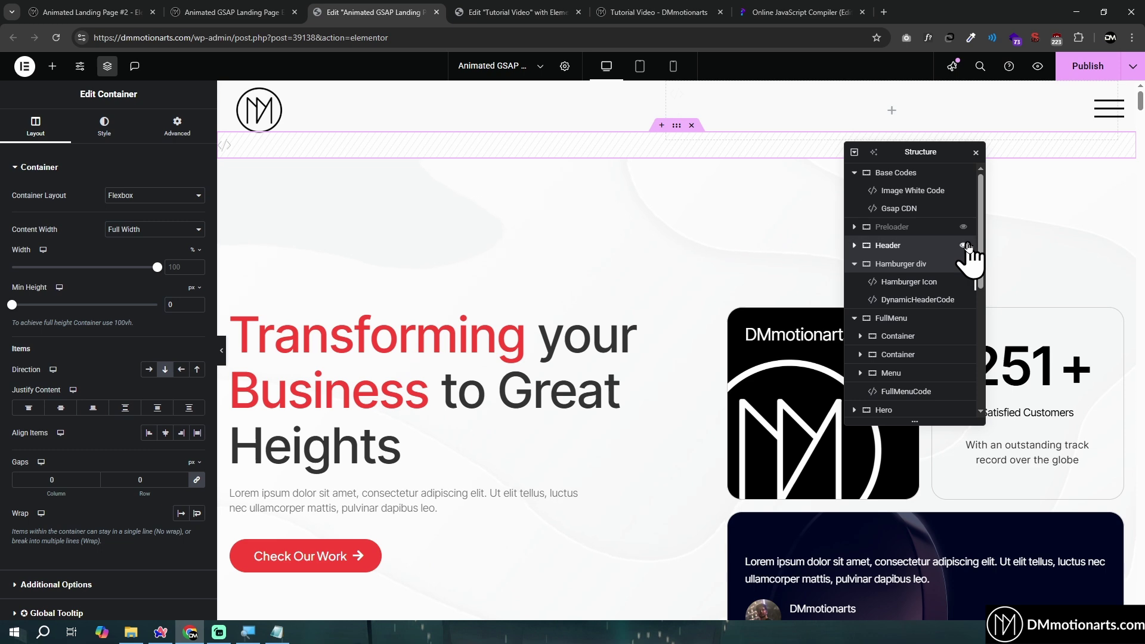
left_click(964, 246)
left_click(902, 280)
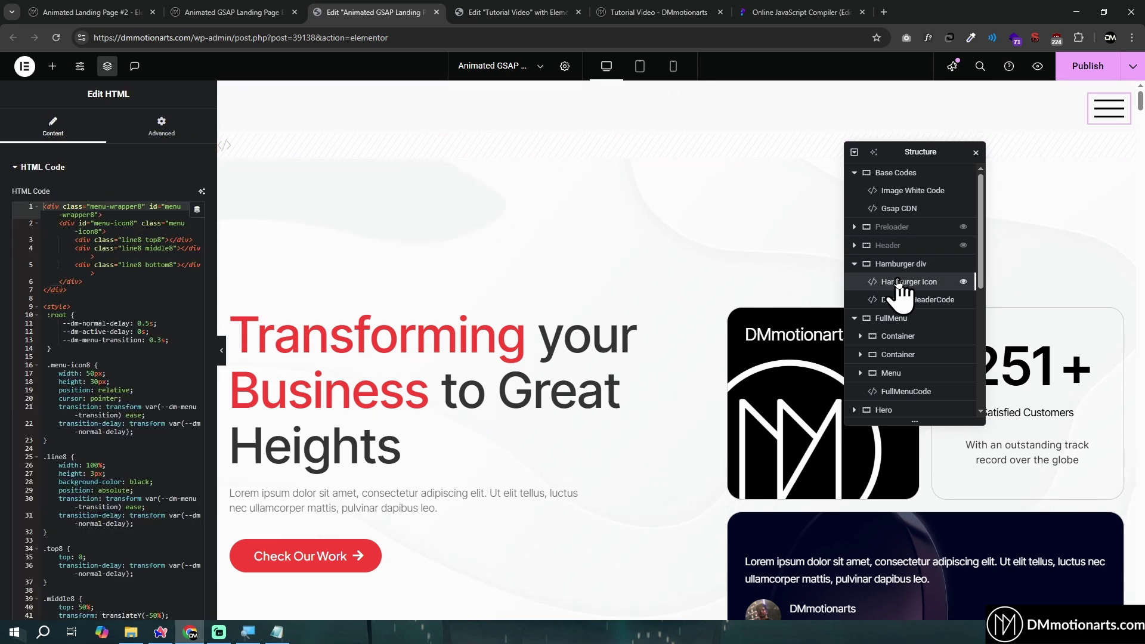
left_click(161, 126)
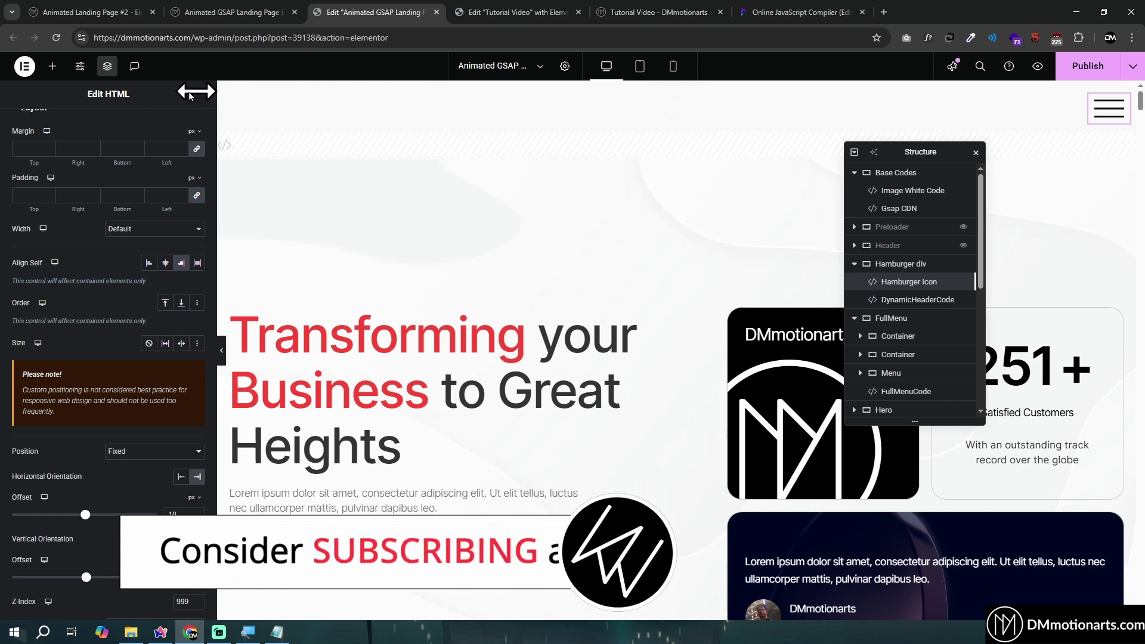
Test opening and closing the hamburger menu in the Tutorial Video preview
key("ctrl+5")
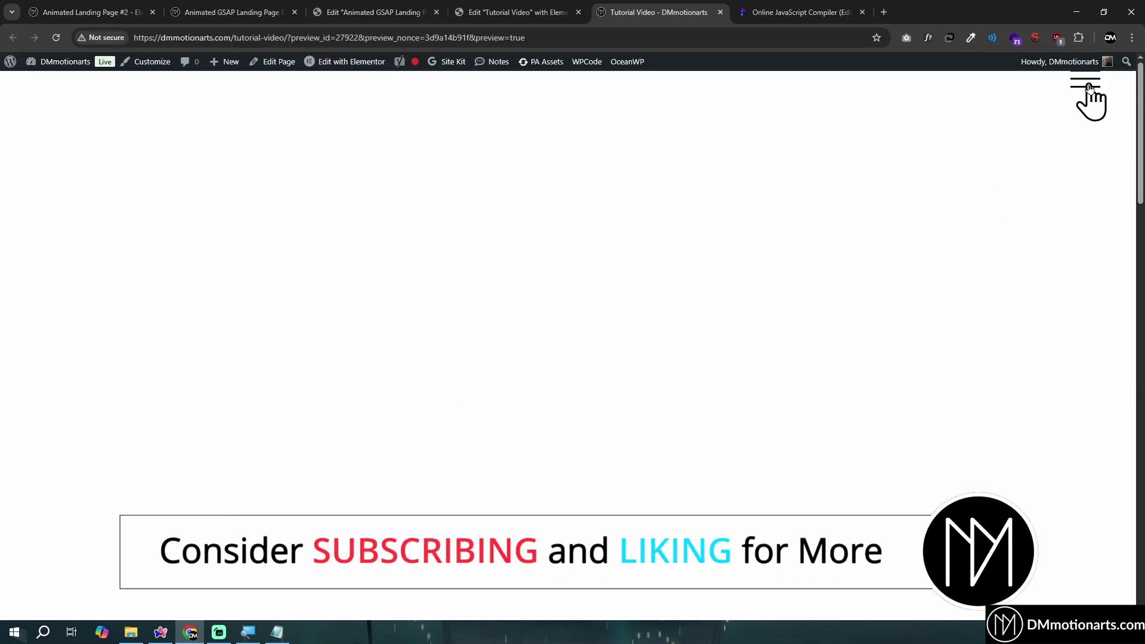
left_click(1089, 86)
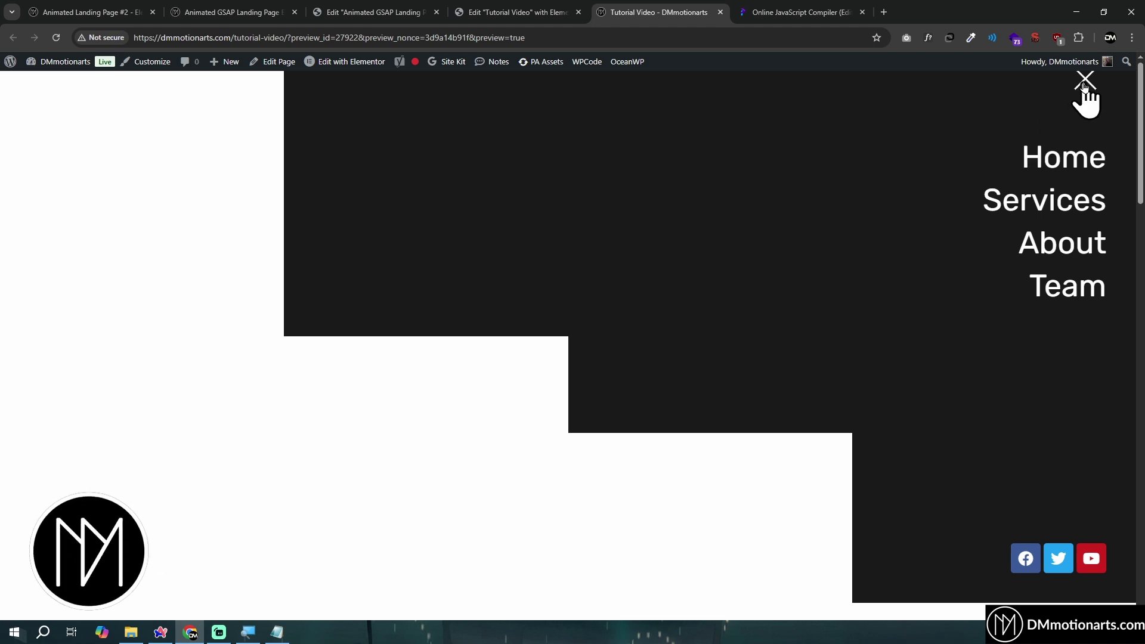
left_click(1086, 82)
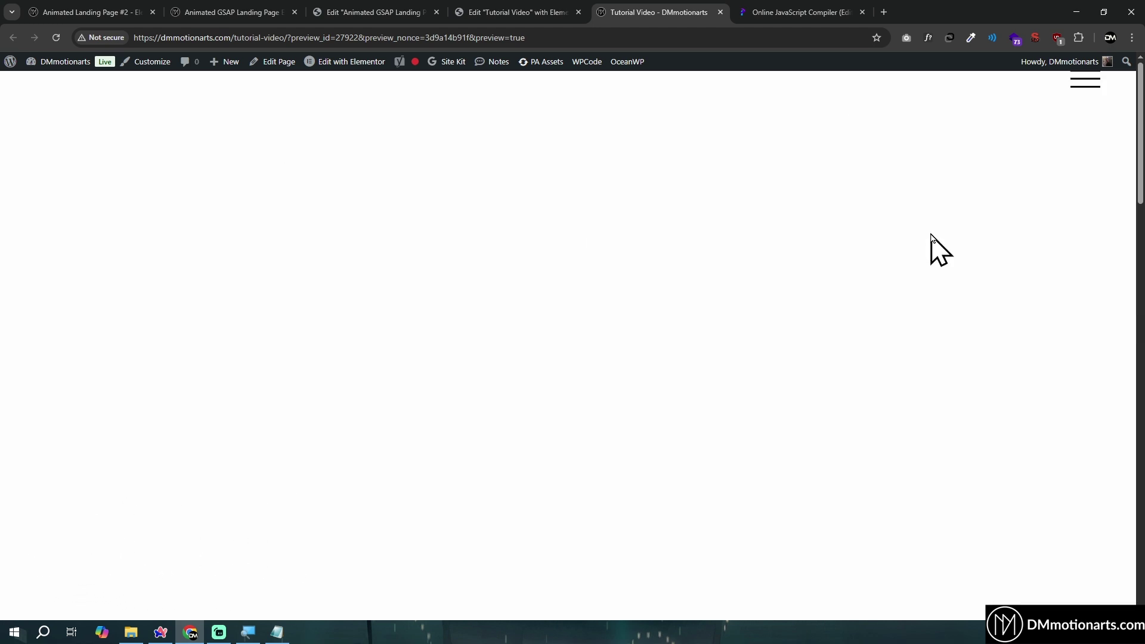